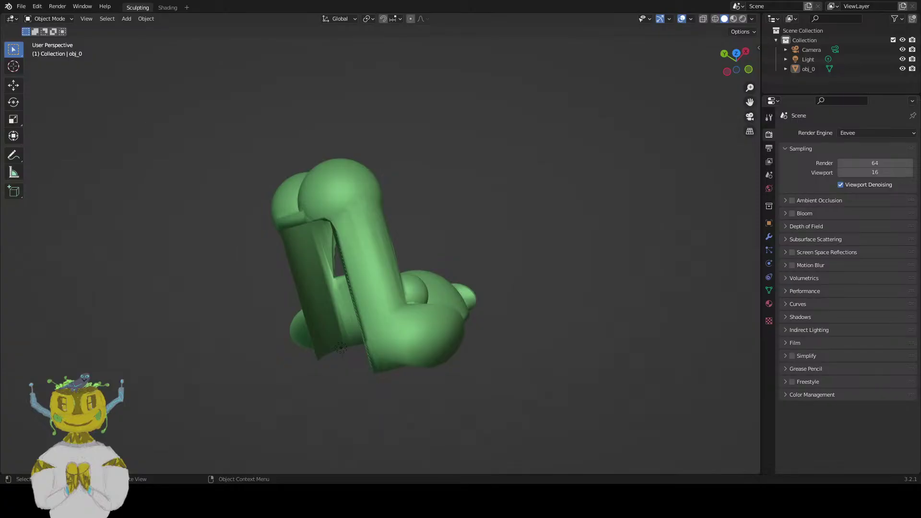
# - Clear the model's selection and snap the 3D cursor to the world origin
pyautogui.click(333, 286)
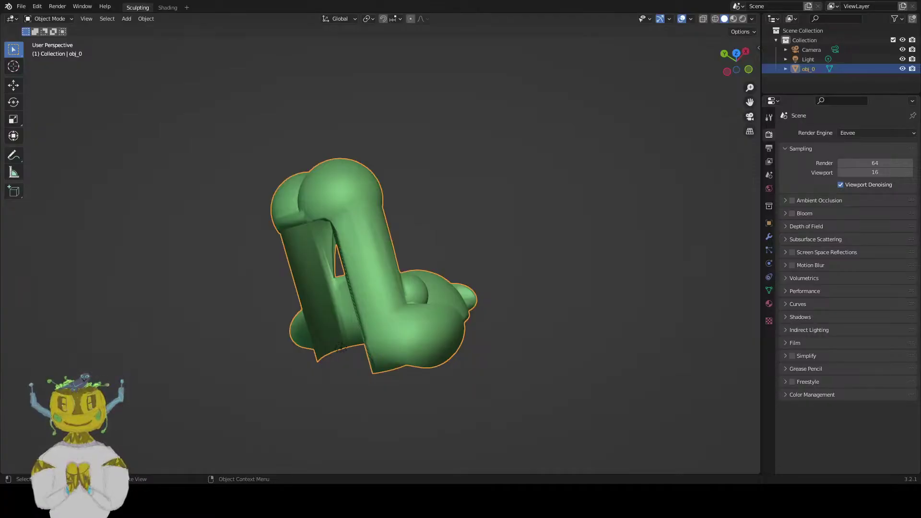
pyautogui.click(215, 384)
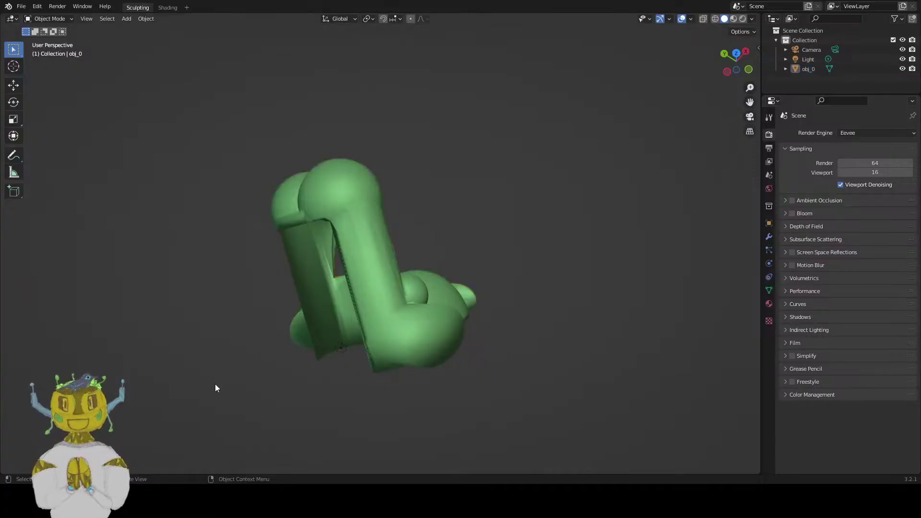
pyautogui.hotkey('shift', 's')
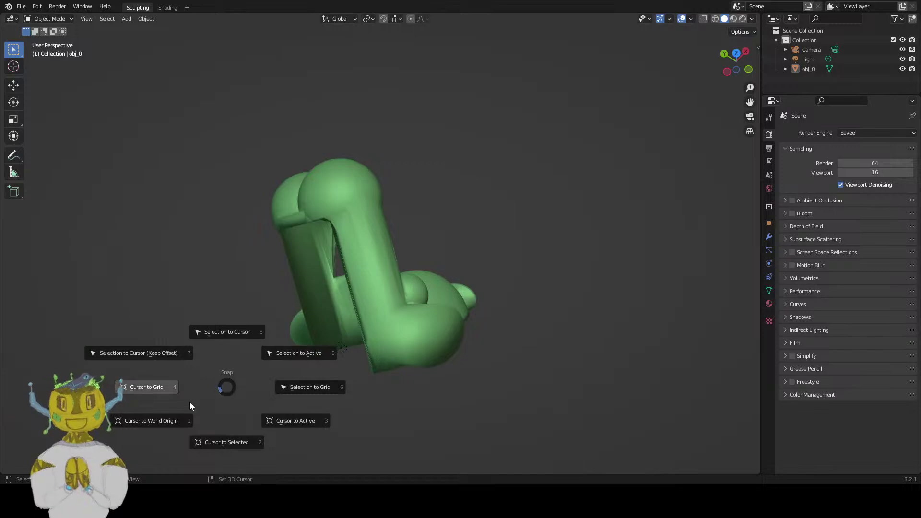
pyautogui.click(178, 421)
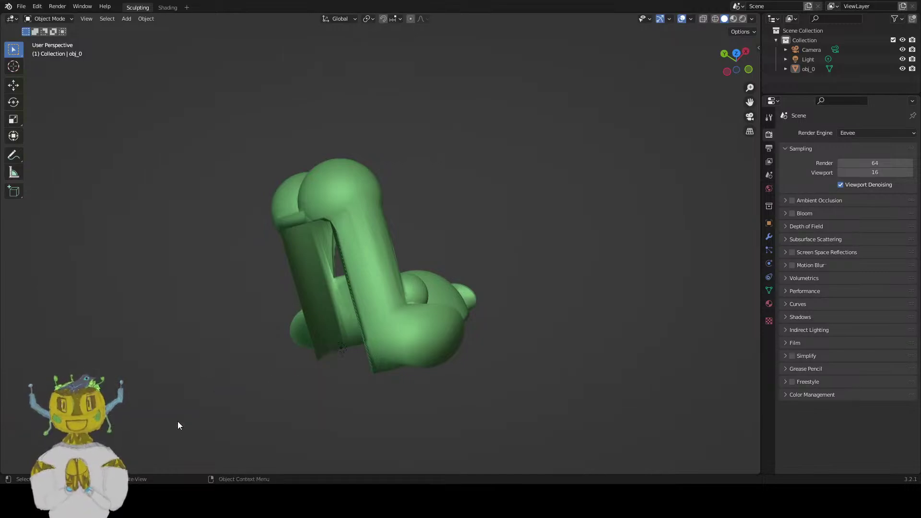
pyautogui.click(393, 342)
pyautogui.hotkey('shift', 's')
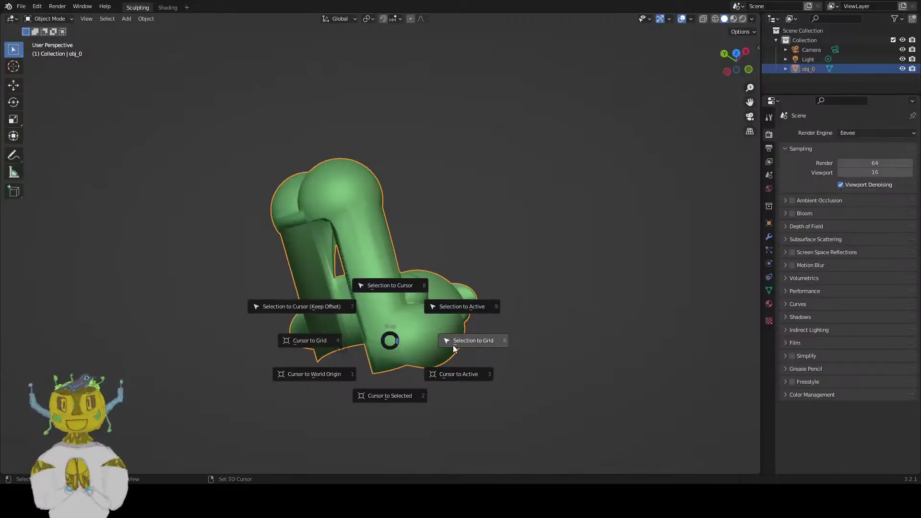
pyautogui.click(535, 389)
pyautogui.rightClick(577, 418)
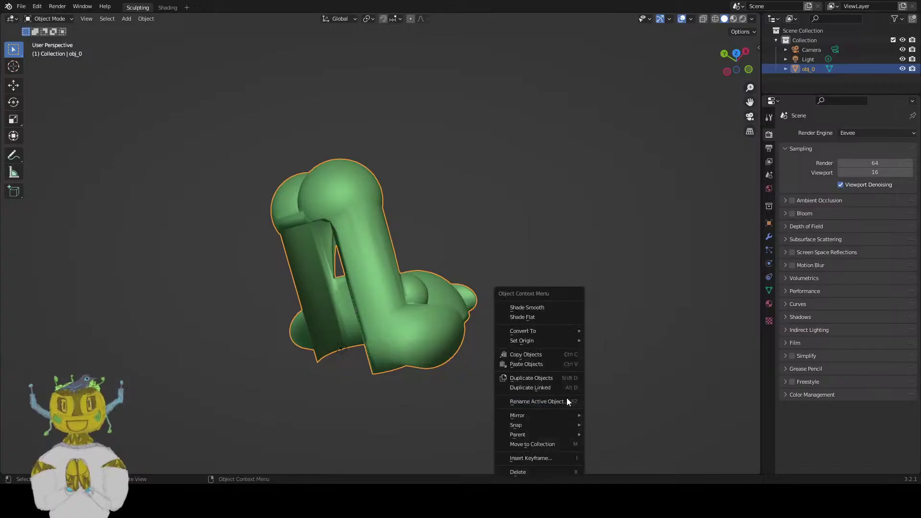
pyautogui.click(408, 408)
pyautogui.moveTo(408, 408); pyautogui.dragTo(517, 316, button='middle')
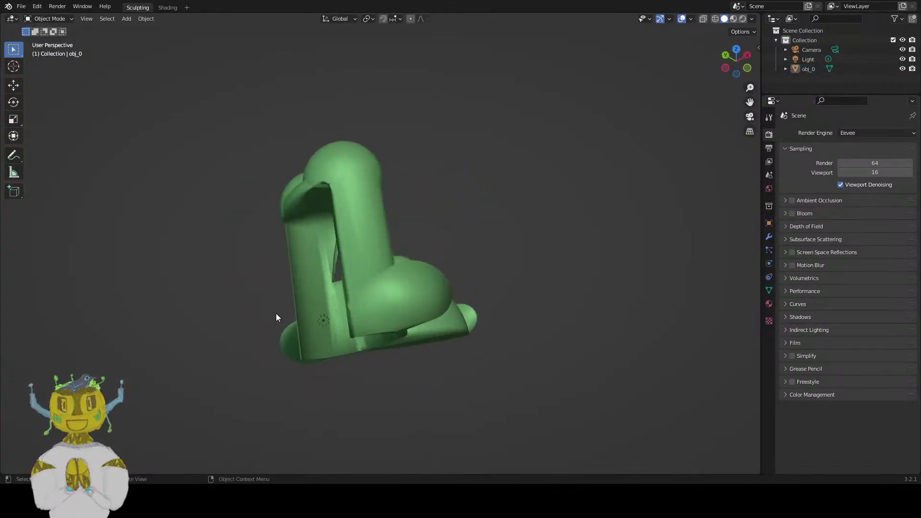
# - Select the green model instead of the light and snap the 3D cursor to the world origin again
pyautogui.click(324, 319)
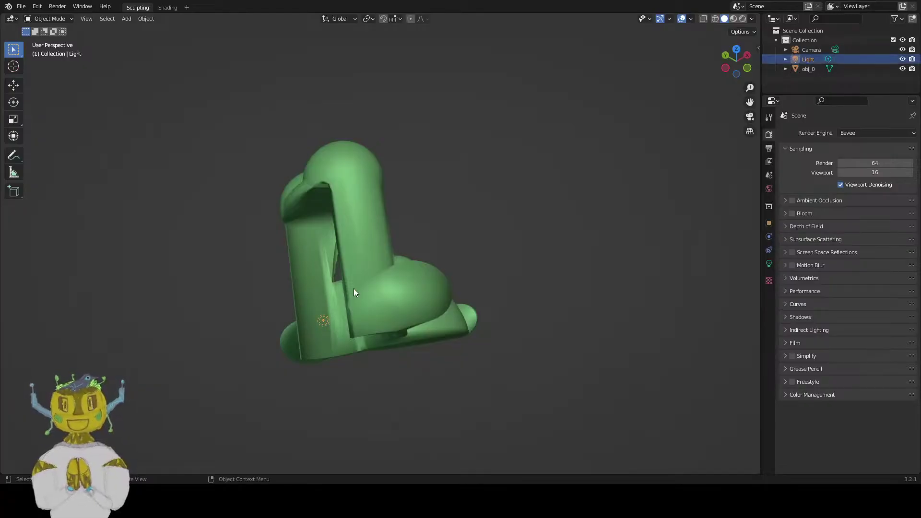
pyautogui.click(379, 275)
pyautogui.hotkey('alt', 'a')
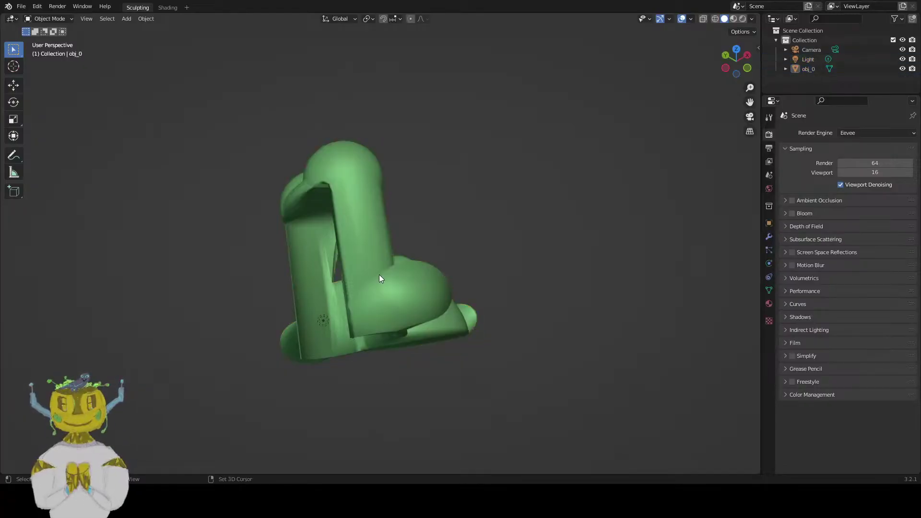
pyautogui.click(380, 278)
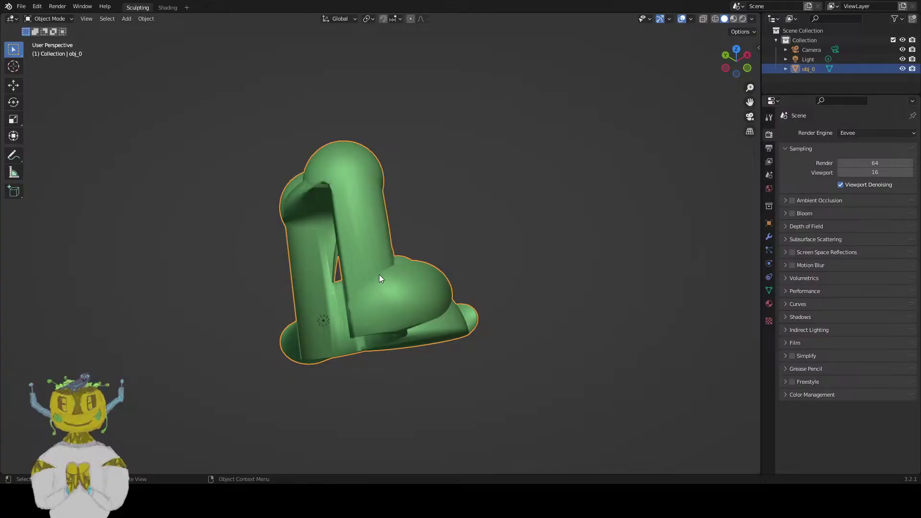
pyautogui.hotkey('shift', 's')
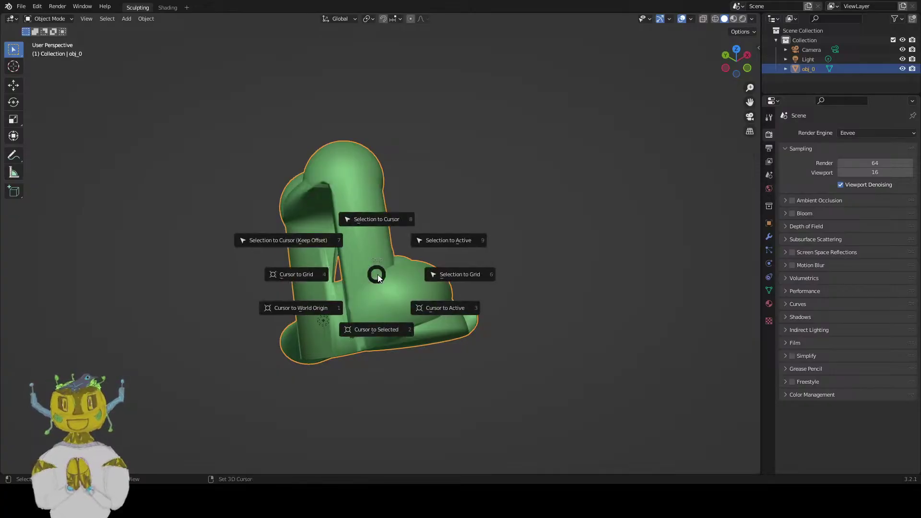
pyautogui.click(309, 302)
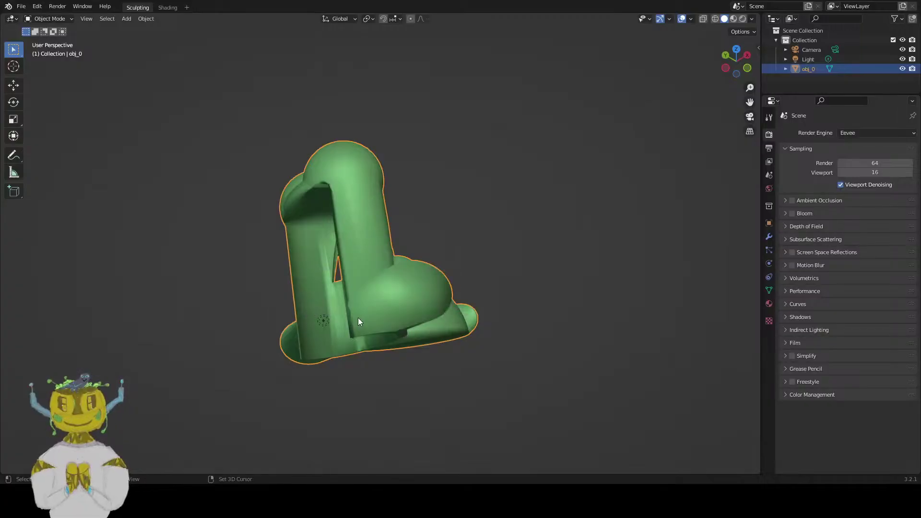
pyautogui.hotkey('shift', 's')
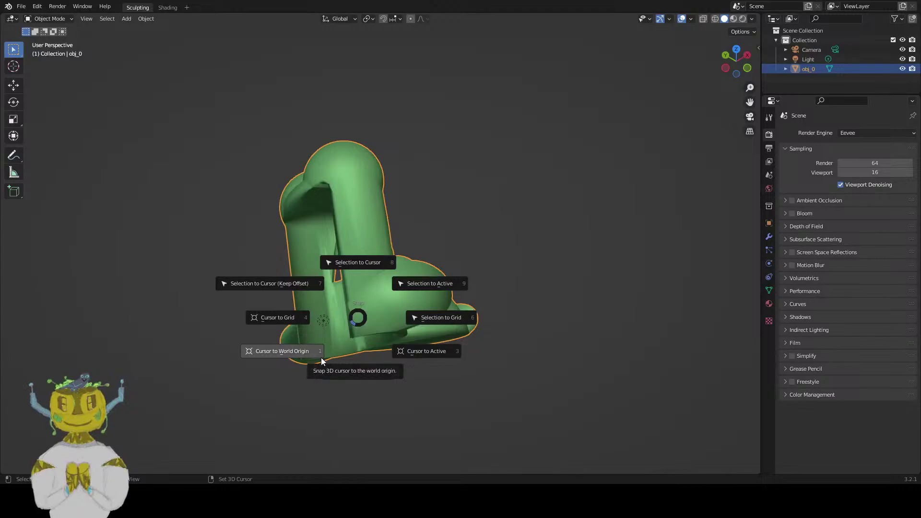
pyautogui.click(383, 261)
pyautogui.hotkey('shift', 's')
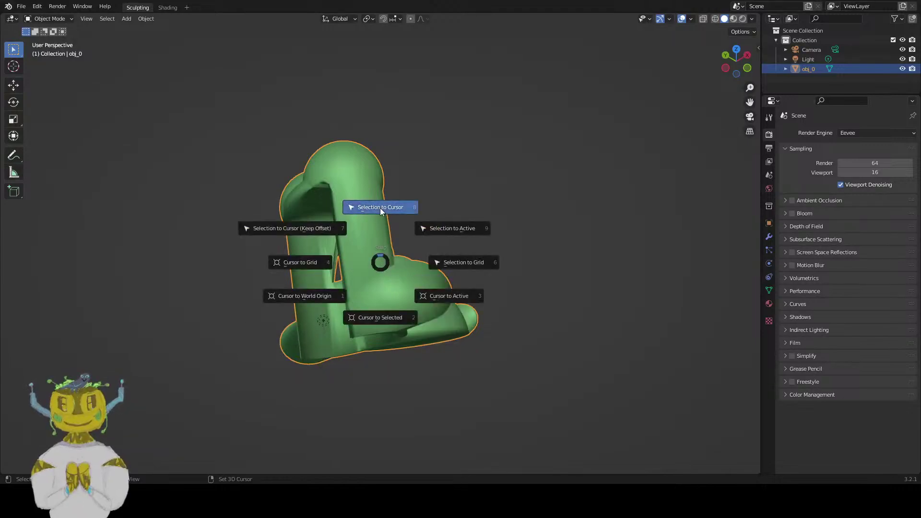
pyautogui.press('Escape')
pyautogui.rightClick(365, 289)
pyautogui.click(486, 268)
pyautogui.moveTo(485, 267); pyautogui.dragTo(454, 238, button='middle')
# - Delete the green model, then undo the deletion and the preceding changes
pyautogui.click(373, 222)
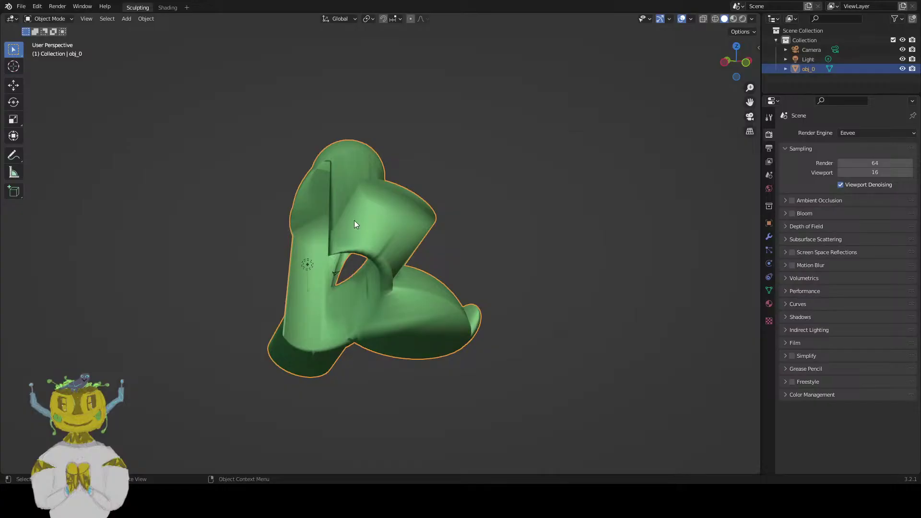
pyautogui.press('Delete')
pyautogui.hotkey('ctrl', 'z')
pyautogui.hotkey('ctrl', 'z')
pyautogui.hotkey('ctrl', 'z')
pyautogui.hotkey('ctrl', 'z')
pyautogui.hotkey('ctrl', 'z')
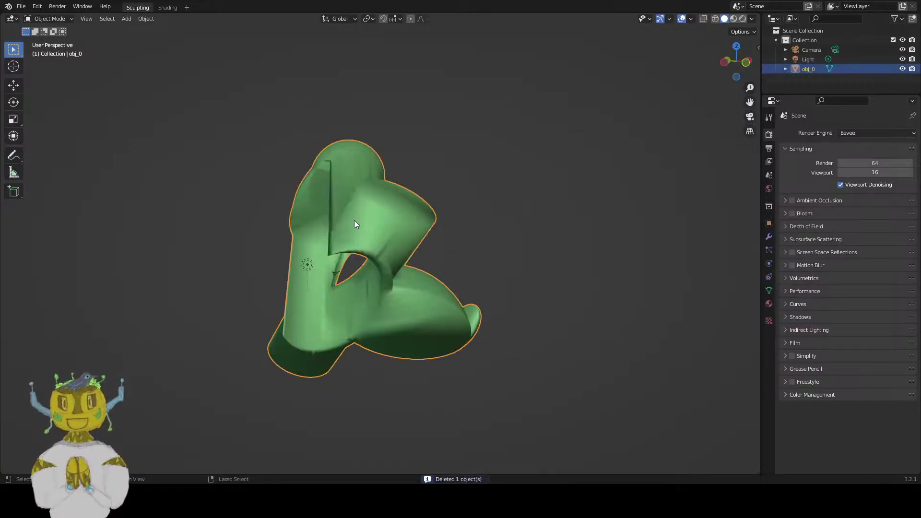
# - Quit the program without saving the untitled file, and begin a new file from the Sculpting template after restarting
pyautogui.hotkey('ctrl', 'q')
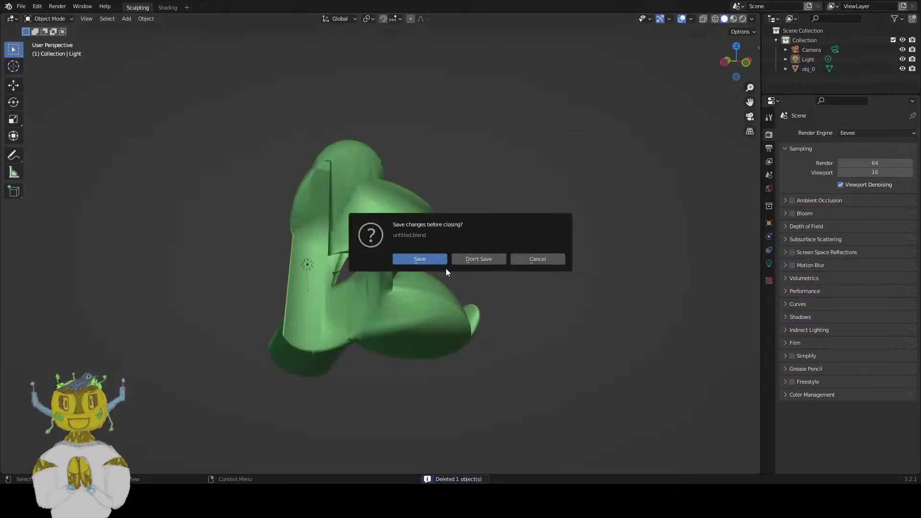
pyautogui.click(477, 258)
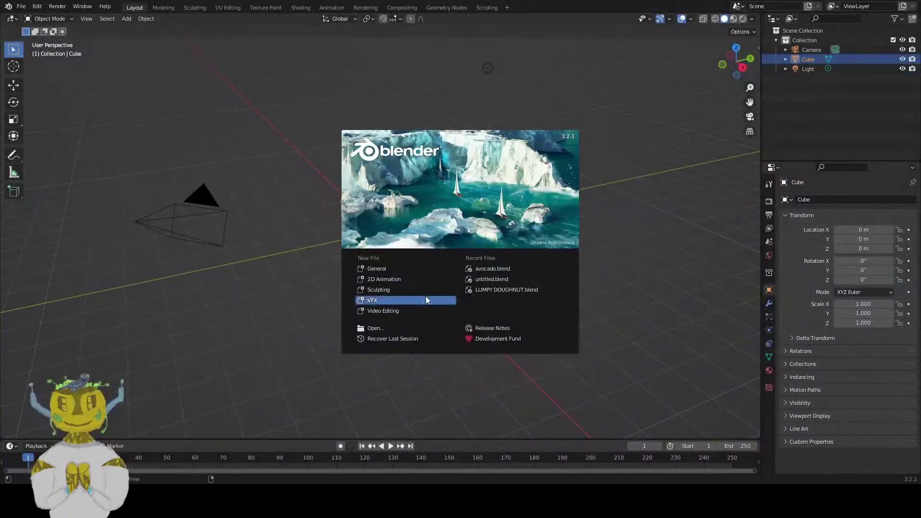
pyautogui.click(399, 292)
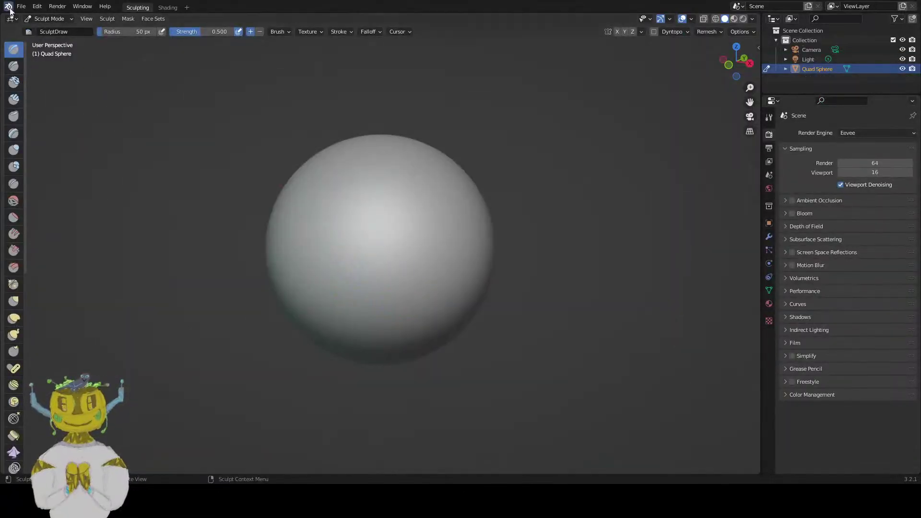
# - Switch to Object Mode and delete the default Quad Sphere
pyautogui.click(33, 21)
pyautogui.click(48, 28)
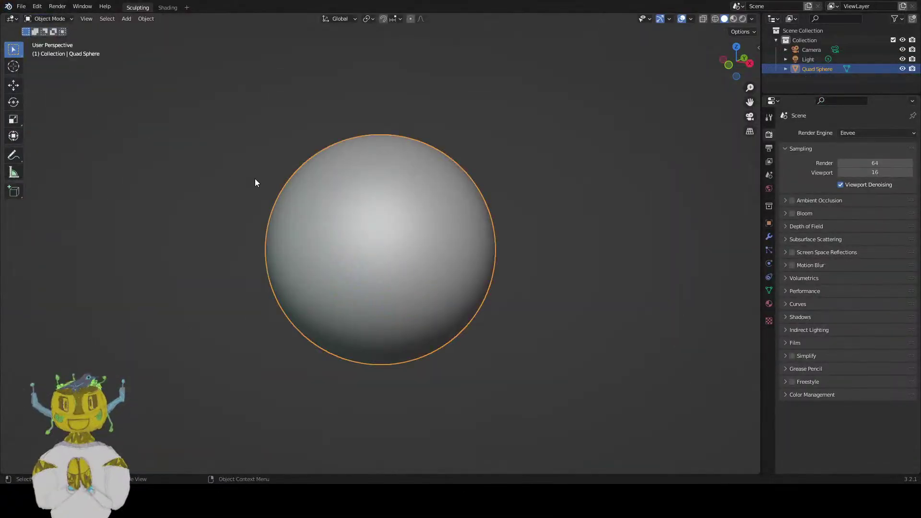
pyautogui.press('Delete')
# - Import the green character model in Wavefront (.obj) format
pyautogui.click(20, 7)
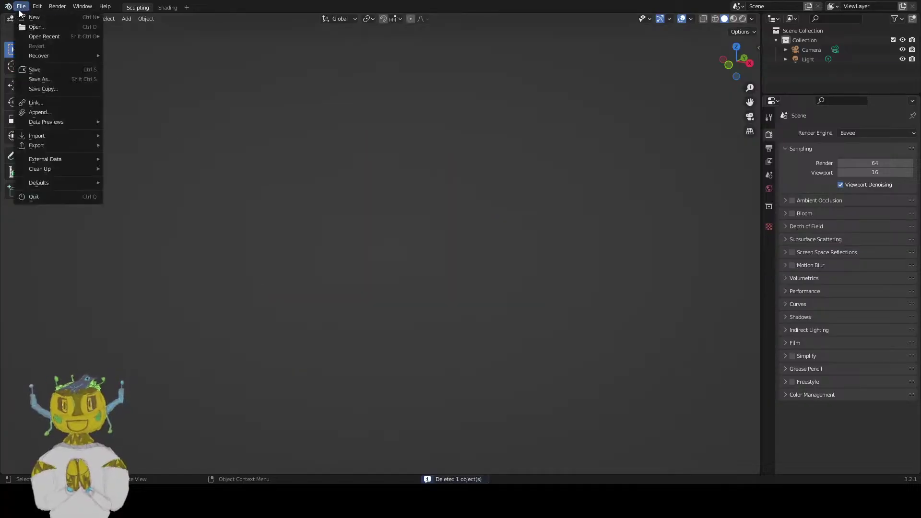
pyautogui.moveTo(56, 138)
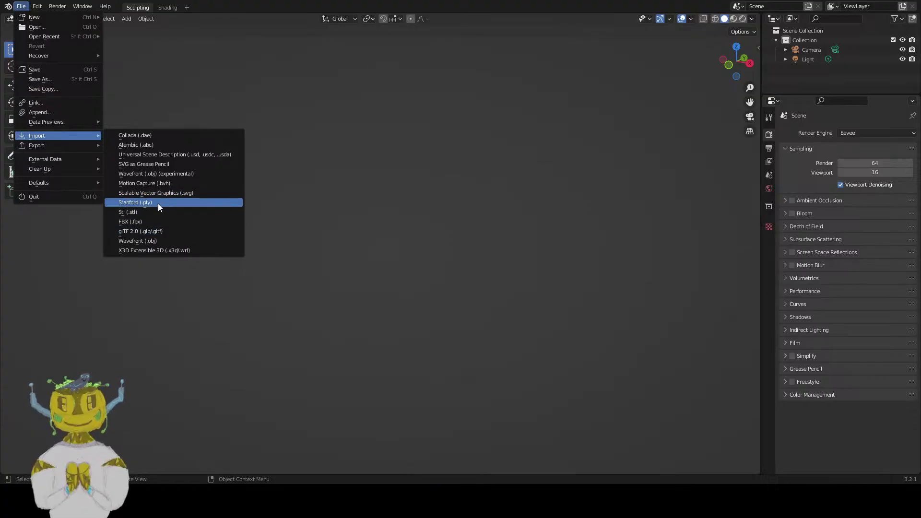
pyautogui.click(163, 243)
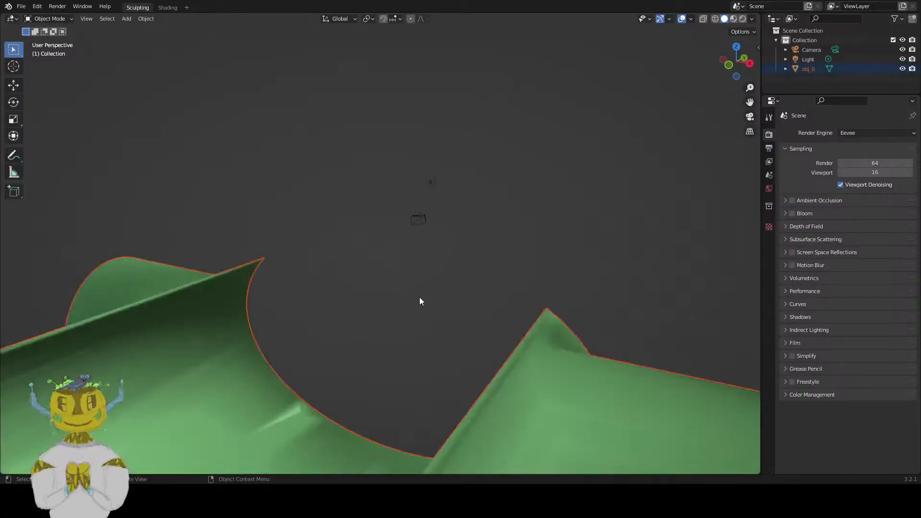
# - Deselect the imported model and examine it from the front, overall and close up on the eye openings and rounded snout
pyautogui.scroll(-8, 303, 319)
pyautogui.rightClick(307, 316)
pyautogui.click(496, 368)
pyautogui.moveTo(496, 367); pyautogui.dragTo(532, 258, button='middle')
pyautogui.scroll(5, 434, 184)
pyautogui.moveTo(456, 154)
pyautogui.mouseDown(button='middle')
pyautogui.moveTo(457, 181)
pyautogui.moveTo(459, 139)
pyautogui.mouseUp(button='middle')
pyautogui.scroll(-4, 499, 221)
pyautogui.keyDown('ctrl'); pyautogui.moveTo(499, 217); pyautogui.dragTo(477, 248, button='middle'); pyautogui.keyUp('ctrl')
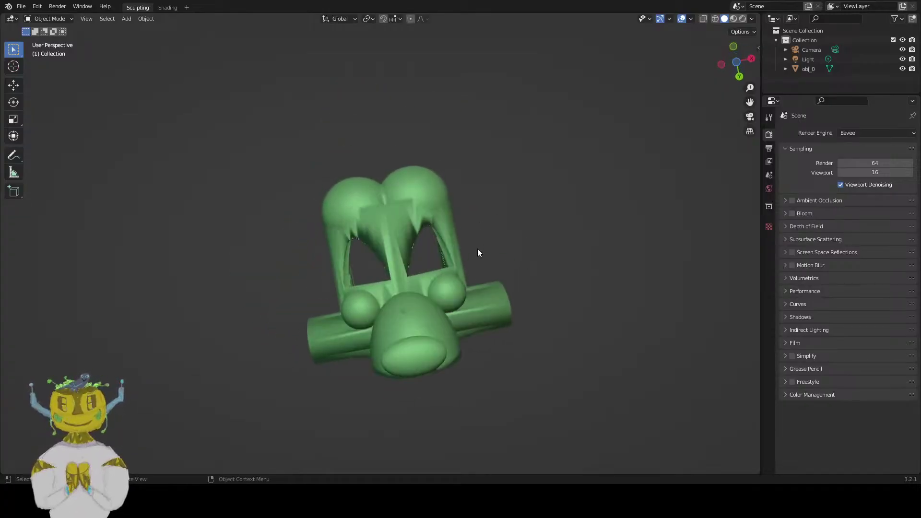
pyautogui.keyDown('ctrl'); pyautogui.moveTo(390, 314); pyautogui.dragTo(455, 289, button='middle'); pyautogui.keyUp('ctrl')
pyautogui.scroll(-3, 455, 293)
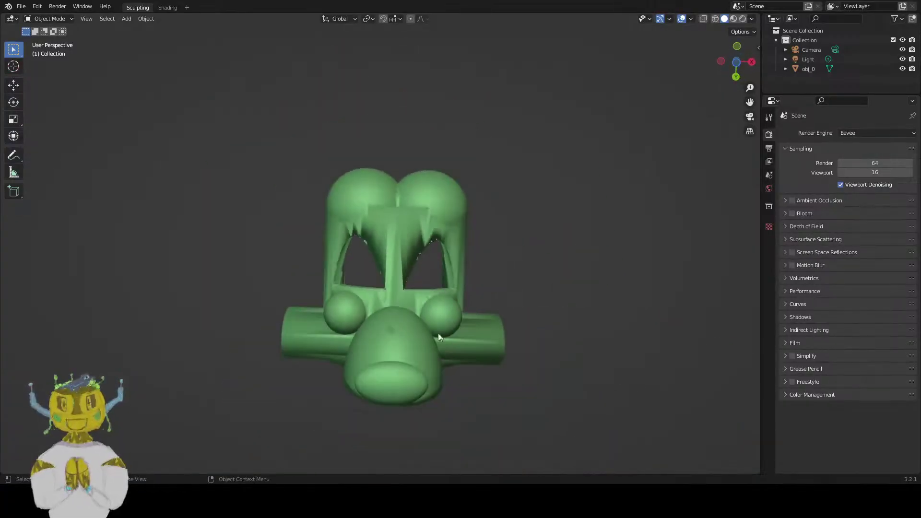
pyautogui.keyDown('shift'); pyautogui.moveTo(446, 379); pyautogui.dragTo(444, 324, button='middle'); pyautogui.keyUp('shift')
pyautogui.scroll(1, 457, 297)
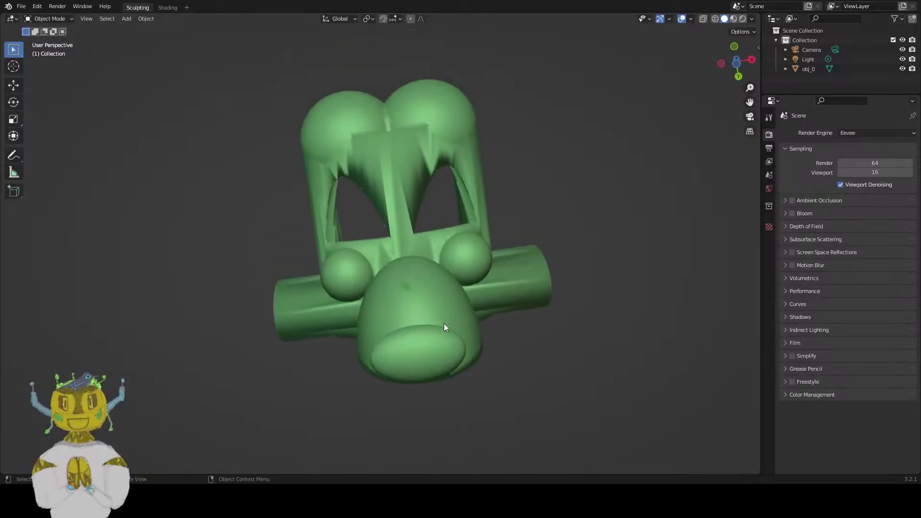
pyautogui.scroll(2, 445, 325)
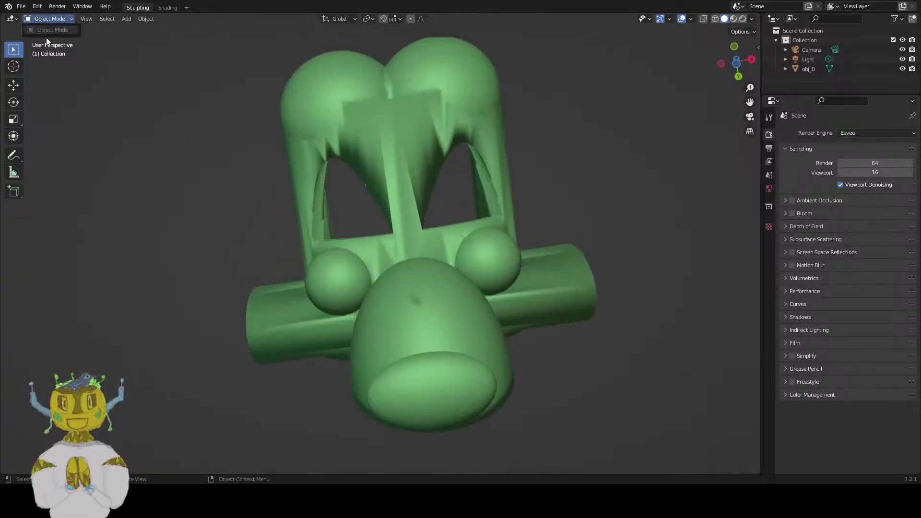
# - Select the imported model and switch it to Sculpt Mode
pyautogui.click(306, 135)
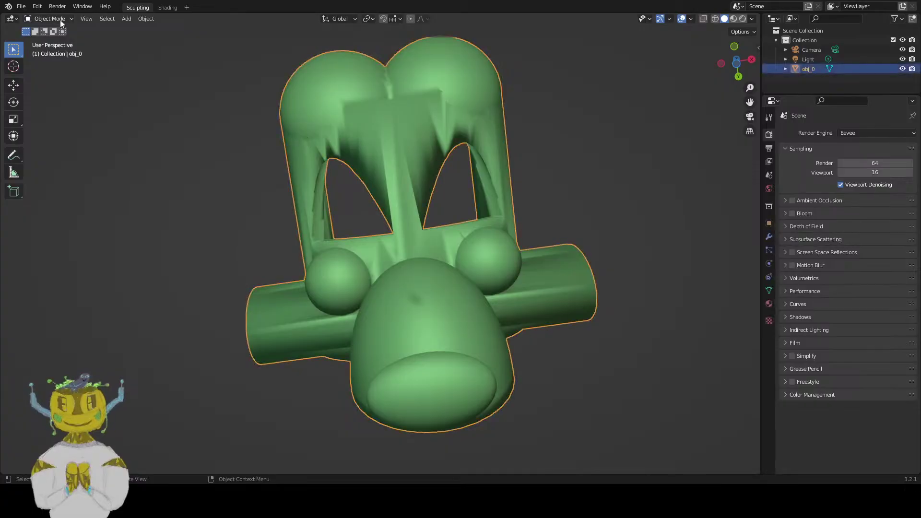
pyautogui.click(60, 19)
pyautogui.click(52, 50)
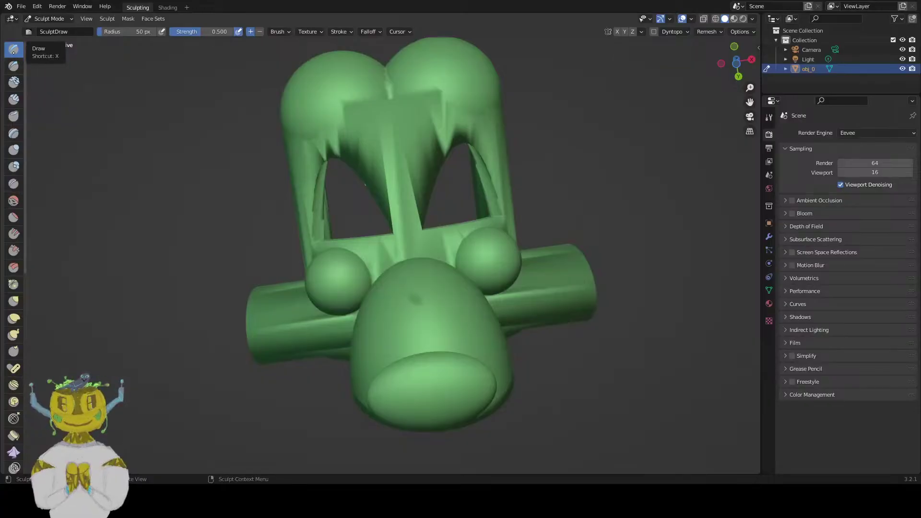
# - Swell the upper edge of the oval snout tip with the Inflate brush
pyautogui.click(14, 66)
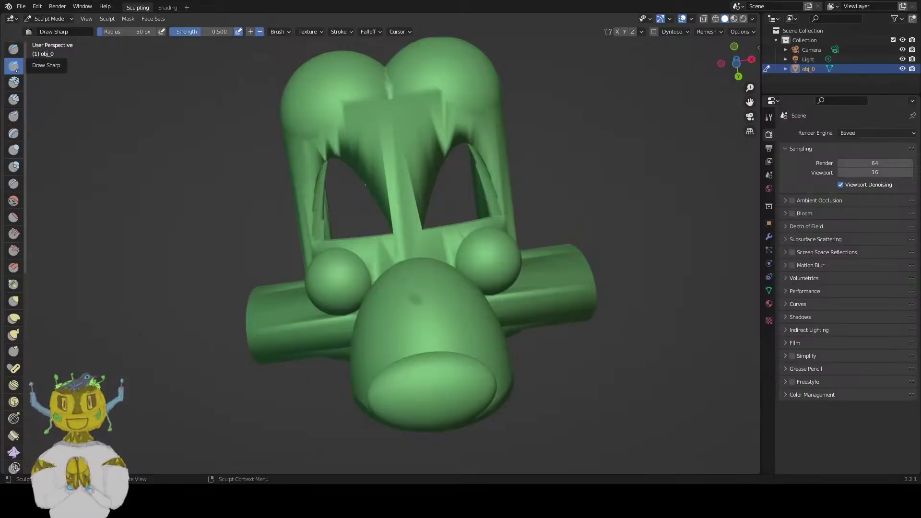
pyautogui.click(15, 82)
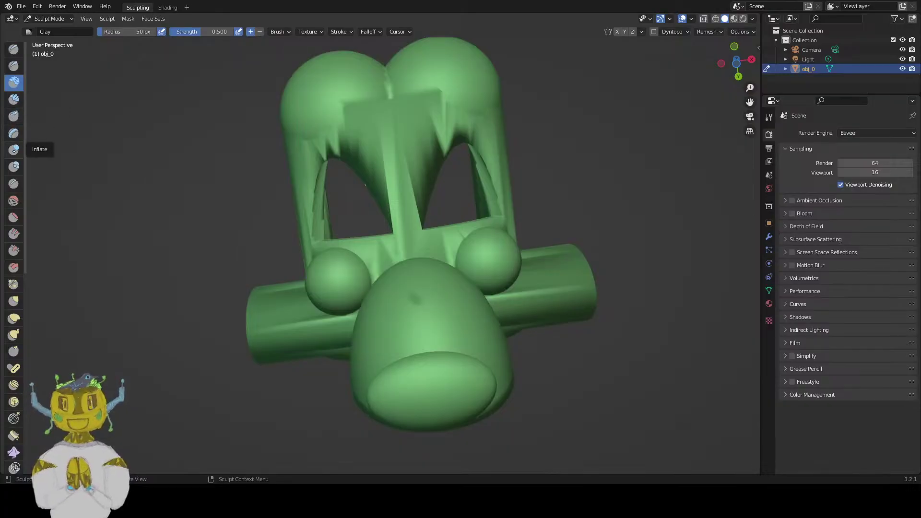
pyautogui.click(14, 149)
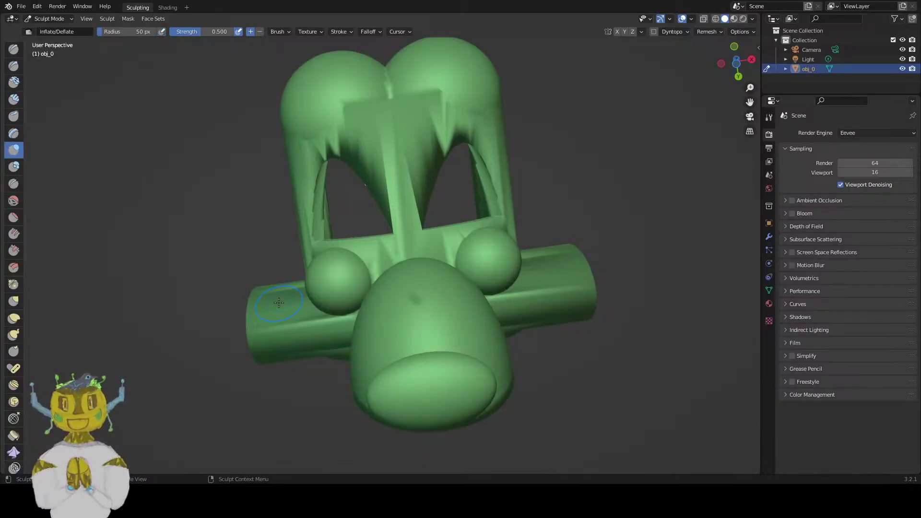
pyautogui.moveTo(281, 301)
pyautogui.mouseDown()
pyautogui.moveTo(328, 311)
pyautogui.moveTo(413, 388)
pyautogui.moveTo(403, 384)
pyautogui.mouseUp()
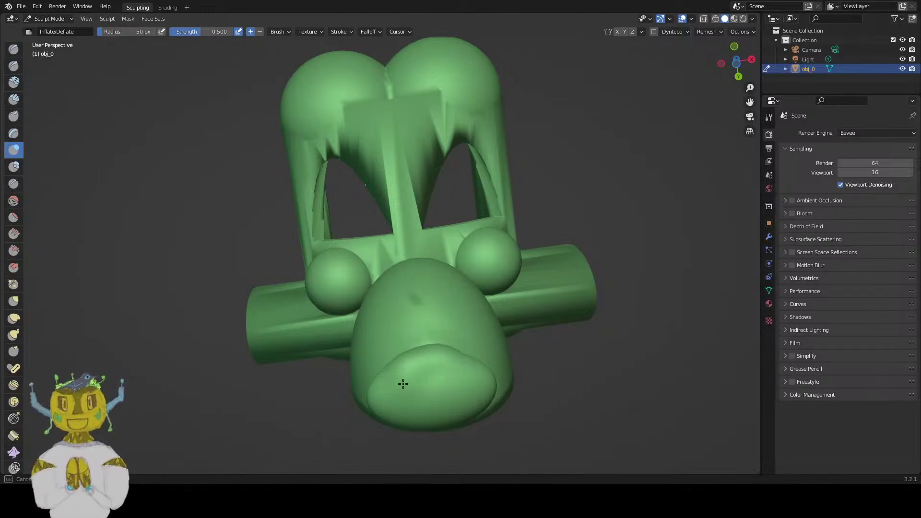
pyautogui.moveTo(403, 384); pyautogui.dragTo(402, 369)
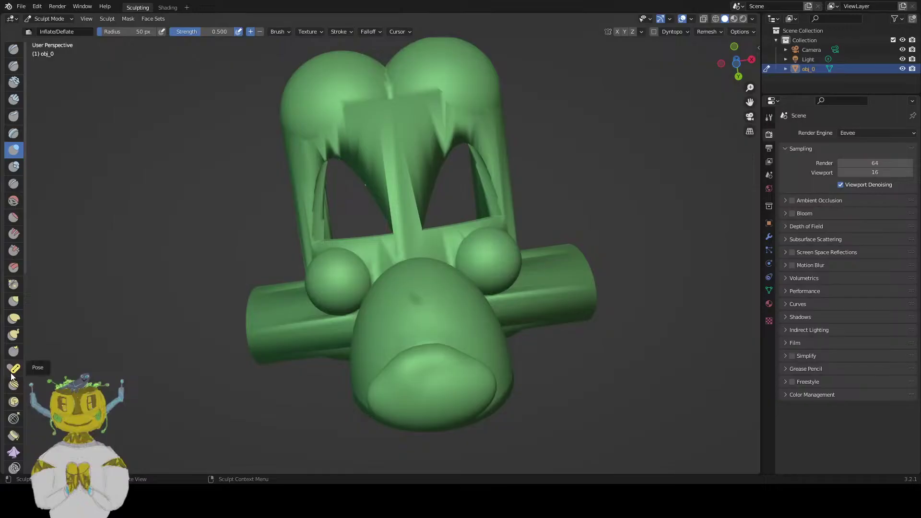
# - Look through the available sculpting tools, from the Pose brush down to the transform and annotation tools
pyautogui.scroll(-2, 13, 367)
pyautogui.scroll(-5, 13, 384)
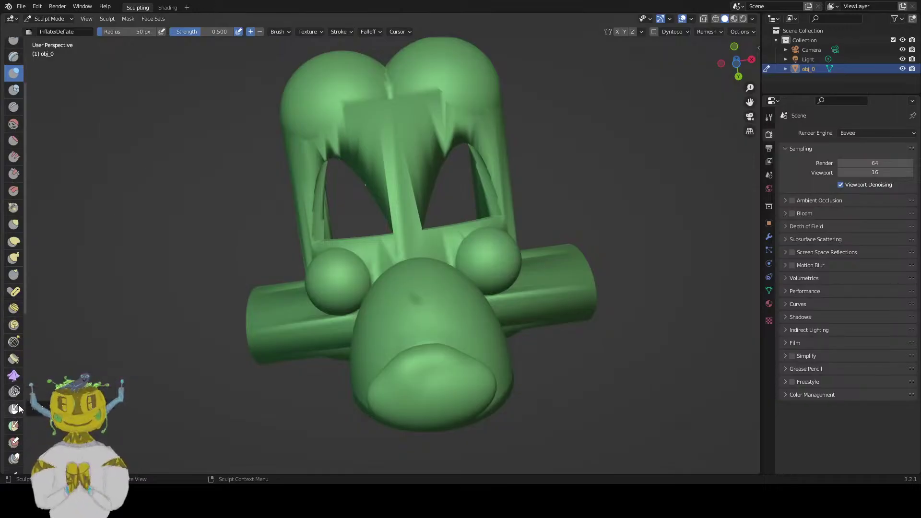
pyautogui.scroll(-7, 19, 410)
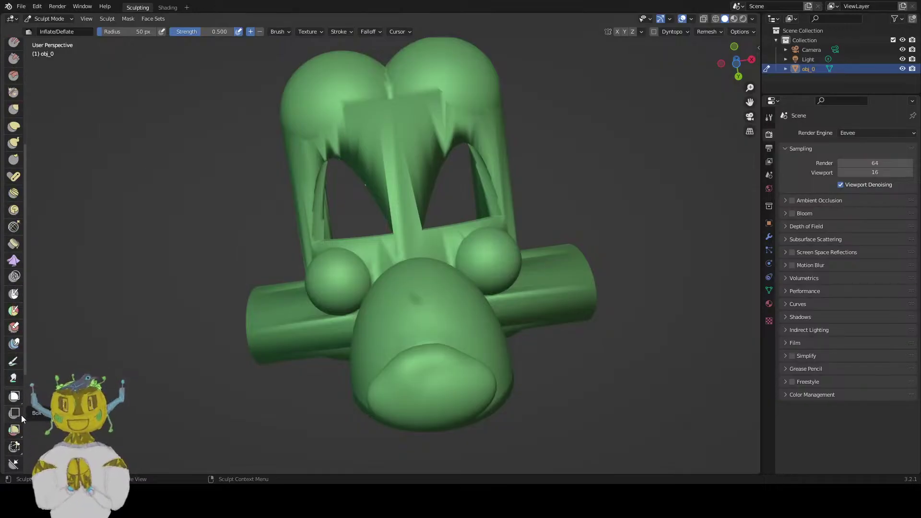
pyautogui.scroll(-5, 14, 434)
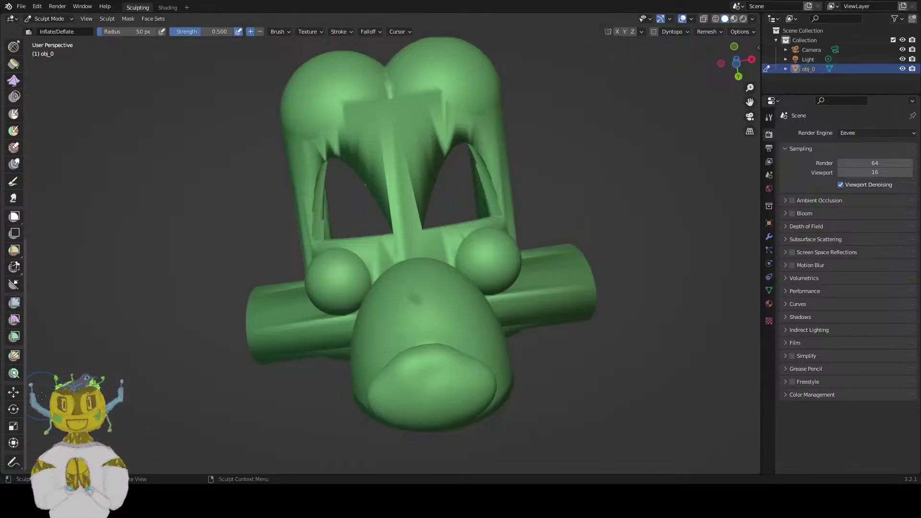
pyautogui.scroll(3, 17, 382)
pyautogui.scroll(5, 16, 386)
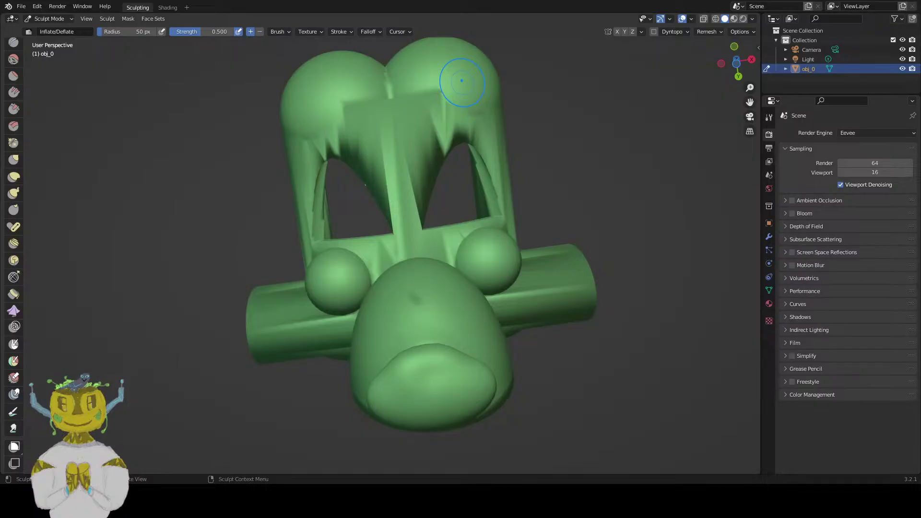
# - Shrink the Blender window to about two thirds of the screen's width and bring up the browser's Mangle reference image beside it
pyautogui.press('super+Left')
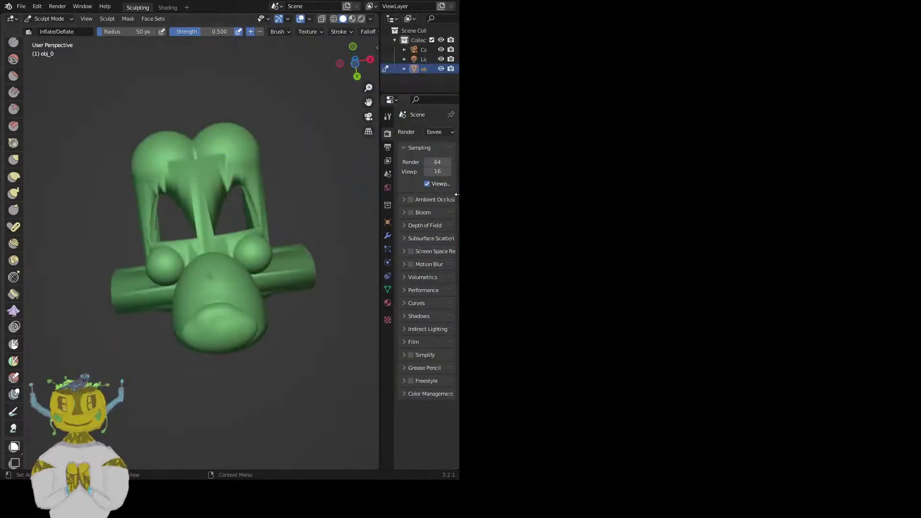
pyautogui.moveTo(457, 195); pyautogui.dragTo(596, 195)
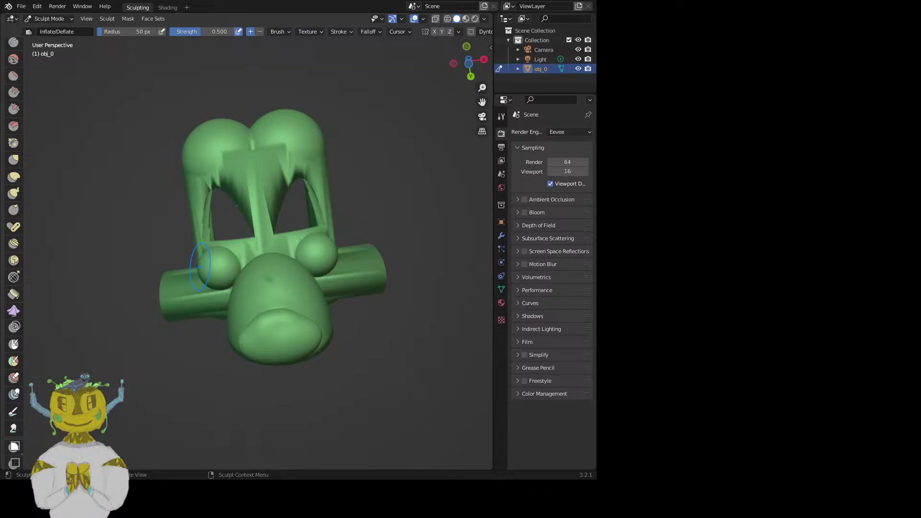
pyautogui.hotkey('alt', 'Tab')
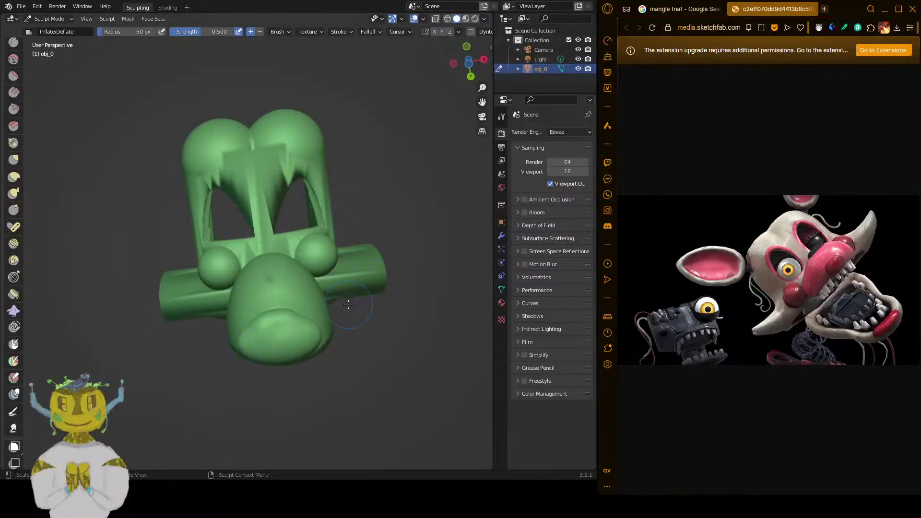
# - Carve a groove across the rounded end of the model's crossbar with the Crease brush, seen from the side
pyautogui.rightClick(283, 331)
pyautogui.moveTo(364, 339)
pyautogui.mouseDown(button='middle')
pyautogui.moveTo(403, 254)
pyautogui.moveTo(435, 307)
pyautogui.moveTo(279, 198)
pyautogui.moveTo(252, 255)
pyautogui.moveTo(453, 219)
pyautogui.moveTo(285, 247)
pyautogui.moveTo(216, 295)
pyautogui.moveTo(263, 230)
pyautogui.moveTo(222, 236)
pyautogui.moveTo(388, 199)
pyautogui.moveTo(144, 292)
pyautogui.moveTo(261, 277)
pyautogui.mouseUp(button='middle')
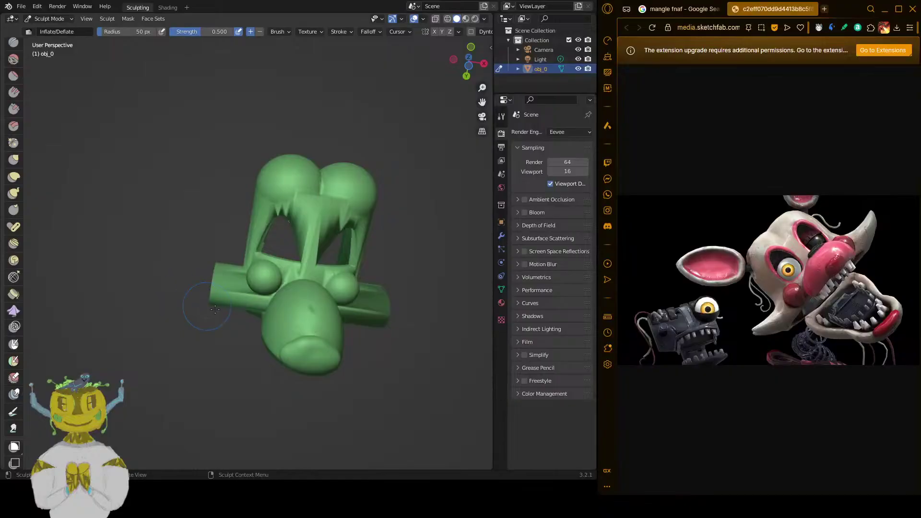
pyautogui.scroll(3, 215, 309)
pyautogui.scroll(-3, 259, 300)
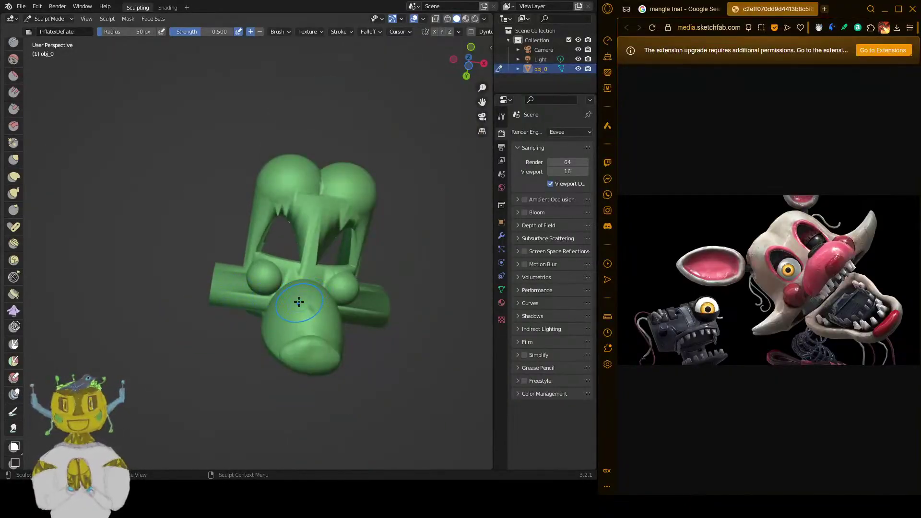
pyautogui.hotkey('shift', 's')
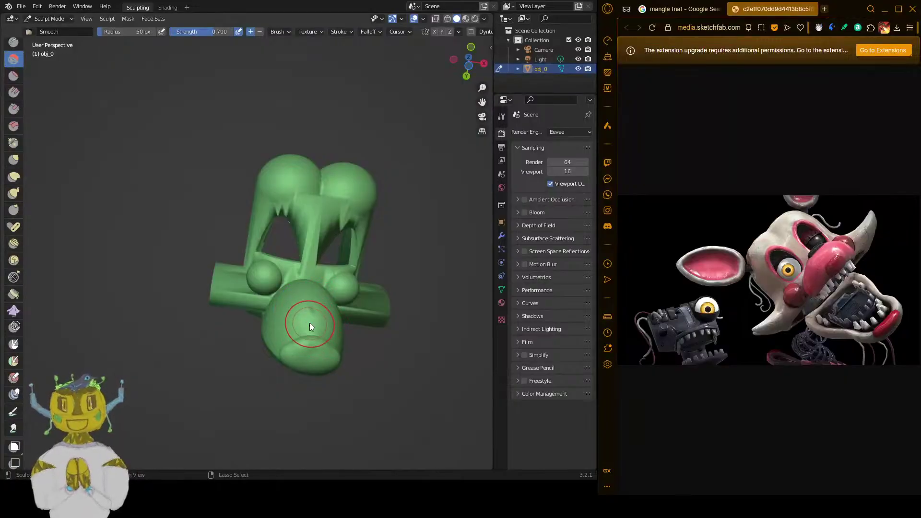
pyautogui.scroll(2, 231, 332)
pyautogui.moveTo(205, 355)
pyautogui.mouseDown(button='middle')
pyautogui.moveTo(226, 345)
pyautogui.moveTo(178, 338)
pyautogui.moveTo(193, 376)
pyautogui.moveTo(152, 366)
pyautogui.moveTo(313, 220)
pyautogui.moveTo(307, 251)
pyautogui.mouseUp(button='middle')
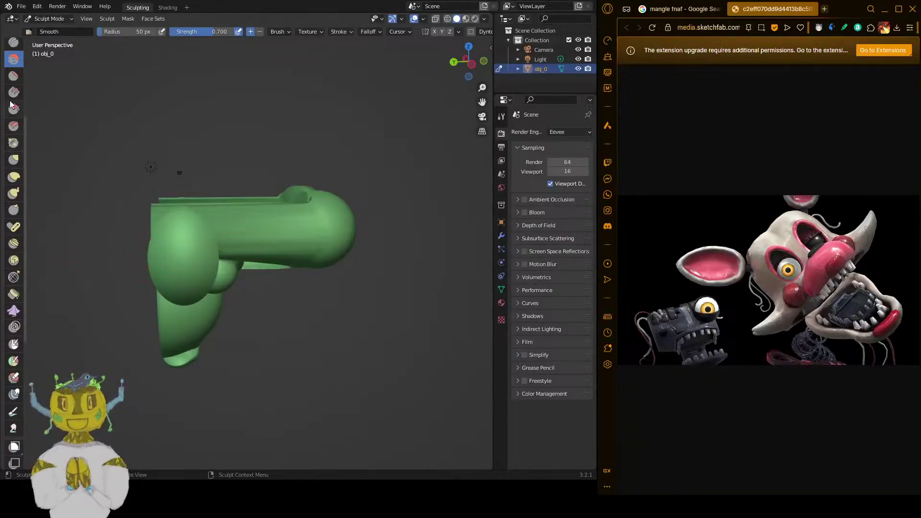
pyautogui.click(14, 42)
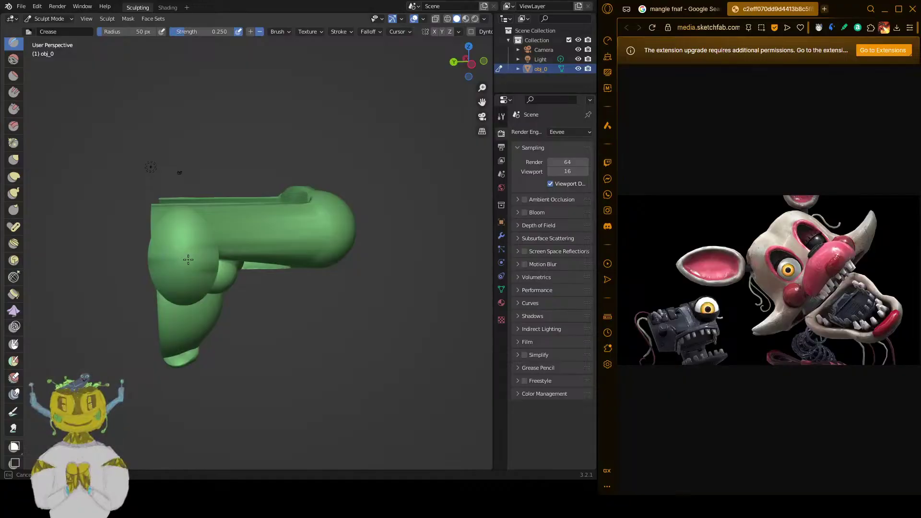
pyautogui.moveTo(181, 259); pyautogui.dragTo(183, 256)
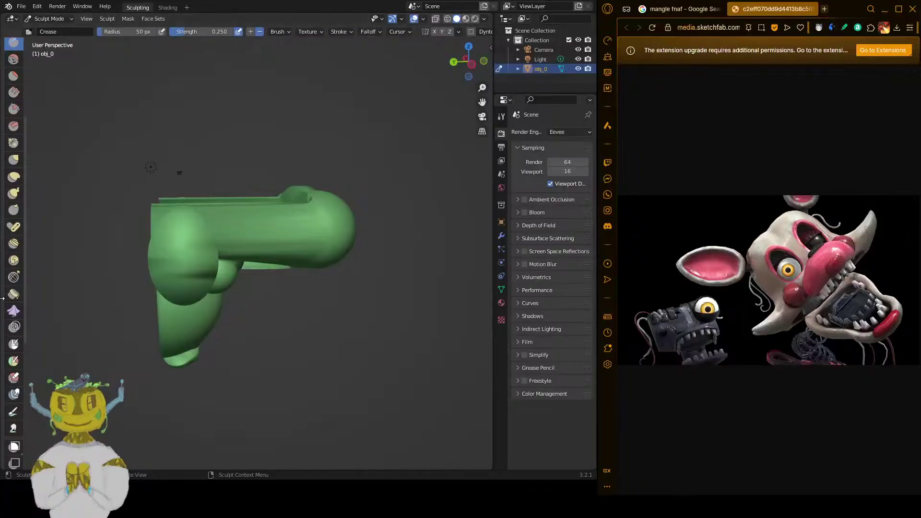
# - Activate the Draw sculpting brush
pyautogui.scroll(3, 14, 243)
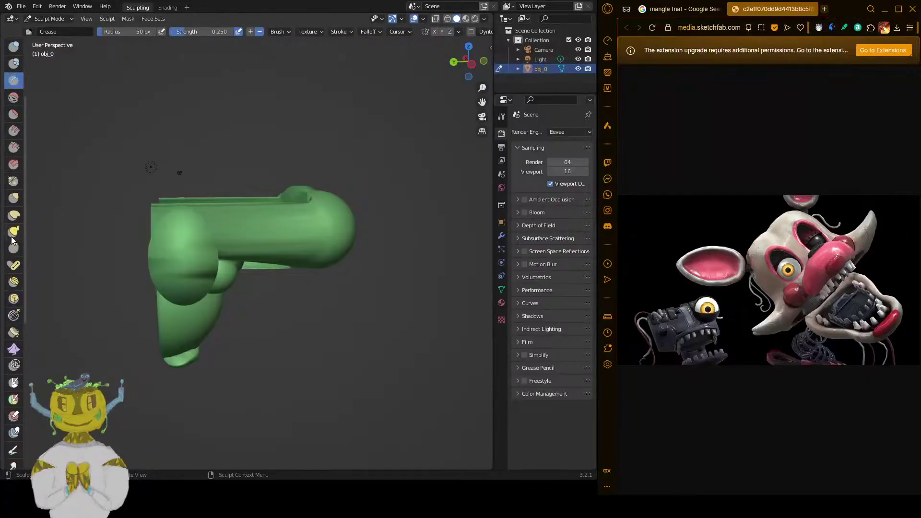
pyautogui.scroll(2, 13, 240)
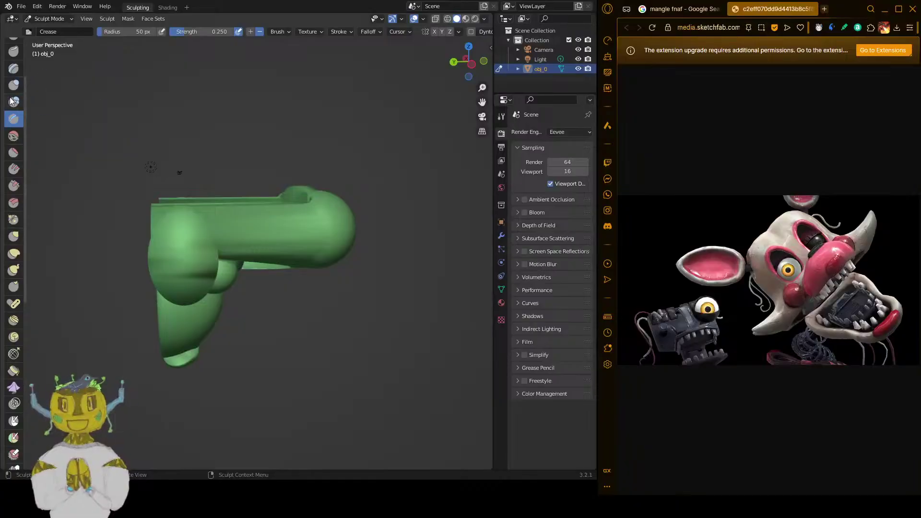
pyautogui.scroll(2, 7, 98)
pyautogui.scroll(2, 8, 99)
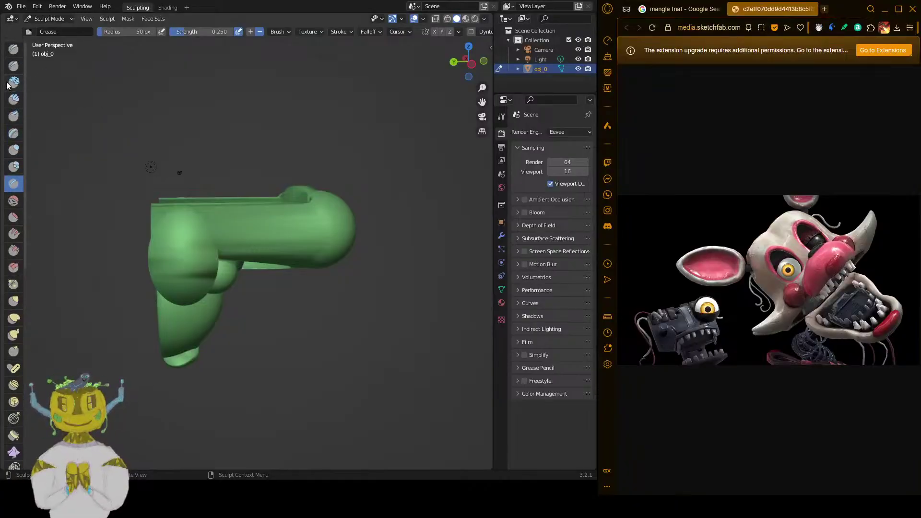
pyautogui.click(18, 48)
pyautogui.rightClick(17, 48)
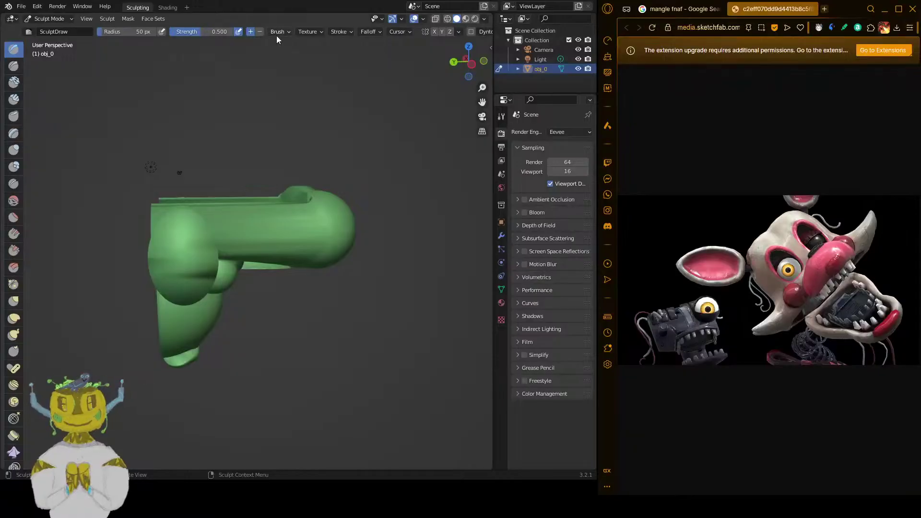
pyautogui.moveTo(273, 80); pyautogui.dragTo(146, 452, button='middle')
pyautogui.moveTo(186, 457); pyautogui.dragTo(528, 305, button='middle')
pyautogui.moveTo(413, 294)
pyautogui.keyDown('ctrl'); pyautogui.mouseDown(button='middle')
pyautogui.moveTo(412, 312)
pyautogui.moveTo(323, 287)
pyautogui.mouseUp(button='middle'); pyautogui.keyUp('ctrl')
pyautogui.scroll(-6, 301, 261)
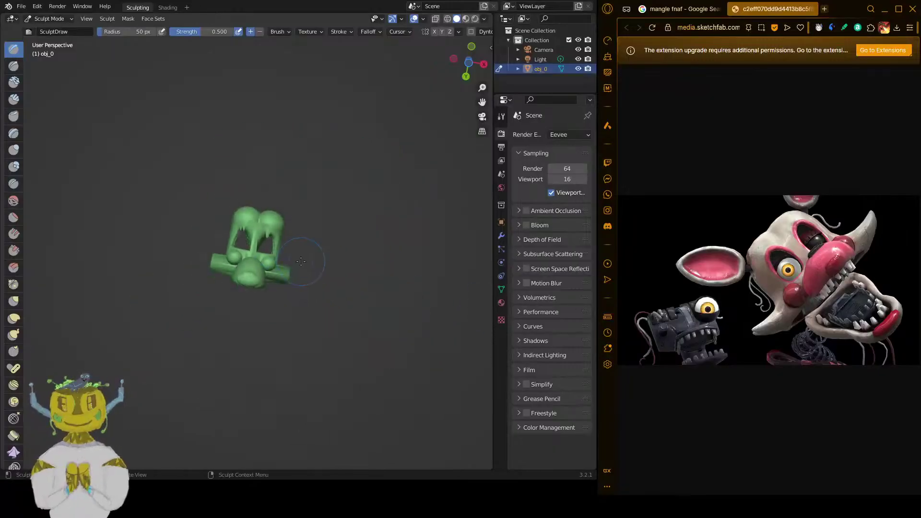
pyautogui.scroll(8, 300, 261)
pyautogui.scroll(-2, 301, 262)
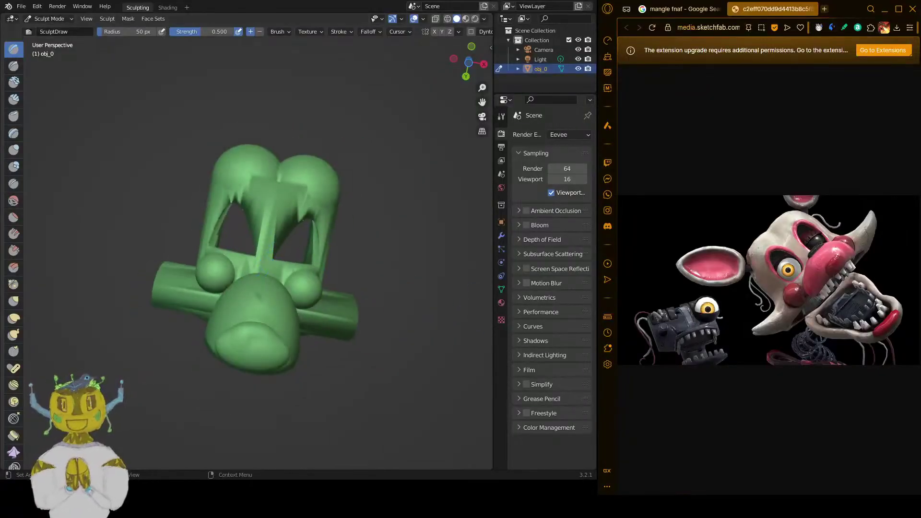
# - Search the web in a new browser tab for "HOW TO center an object in blender"
pyautogui.hotkey('ctrl', 't')
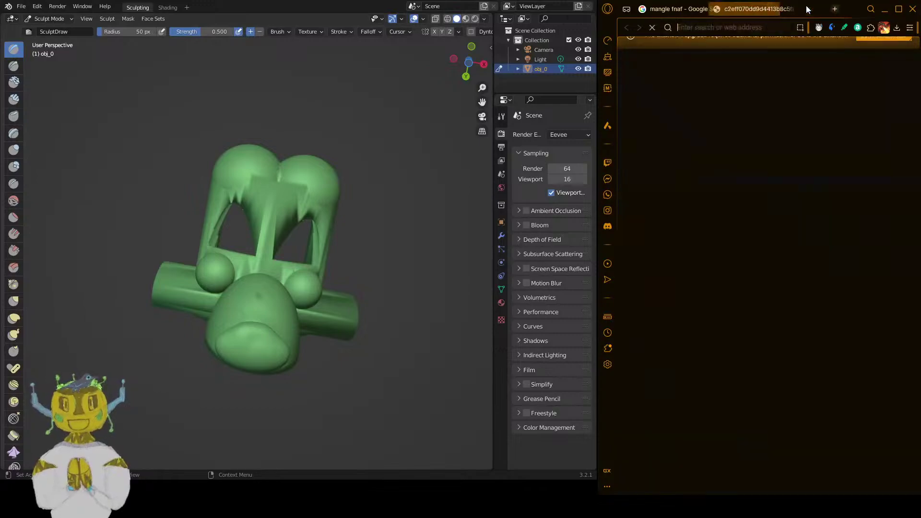
pyautogui.write('HOW TO ')
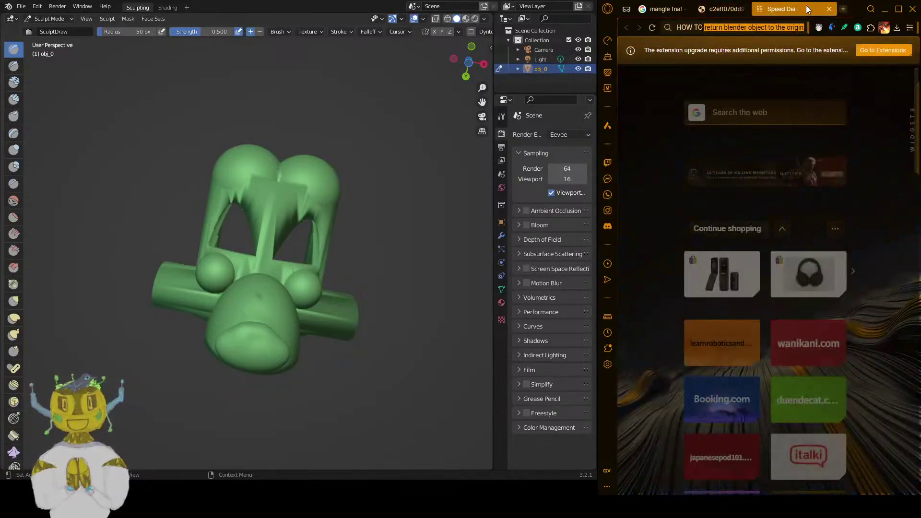
pyautogui.write('center an object')
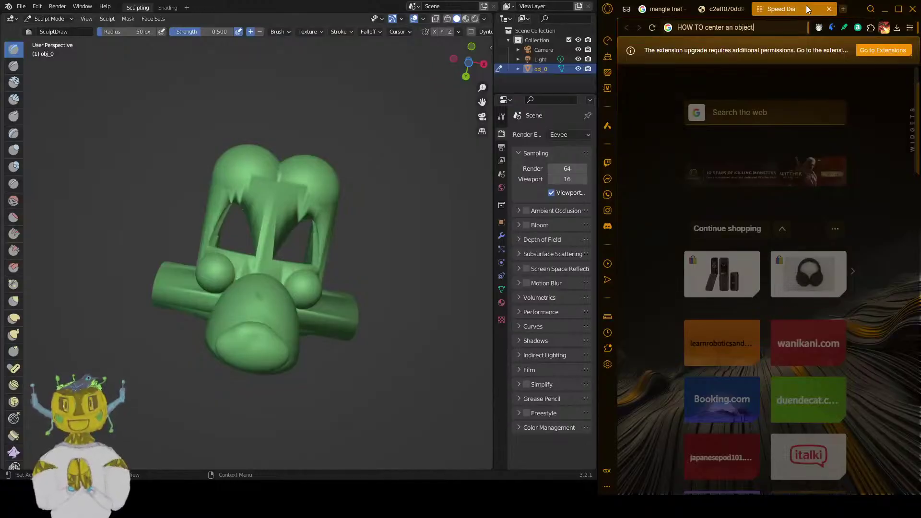
pyautogui.write(' in blender')
pyautogui.press('Return')
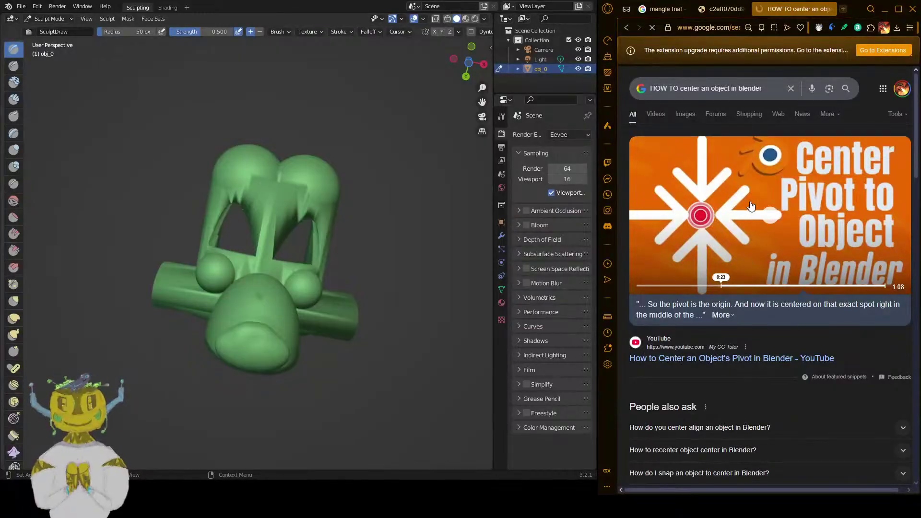
# - Find and play the video "How to Center an Object in your View in Blender" among the search results
pyautogui.scroll(-2, 768, 219)
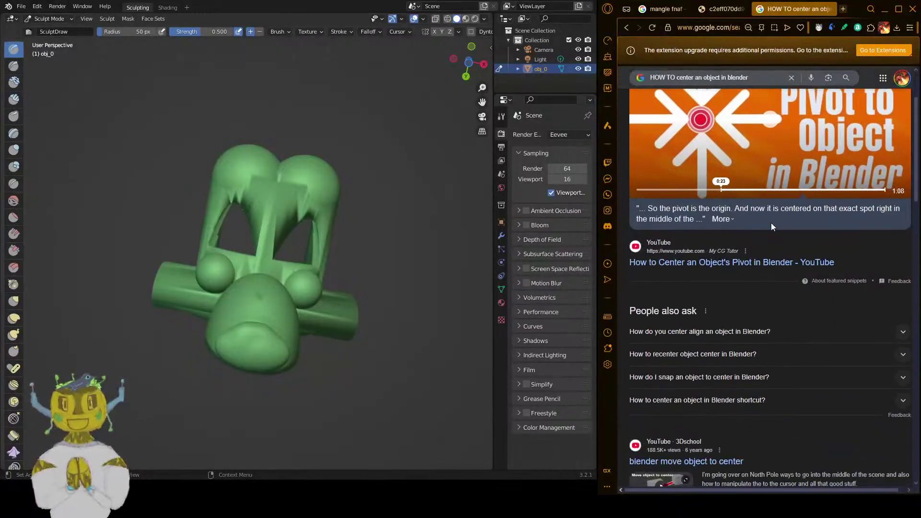
pyautogui.scroll(-2, 769, 331)
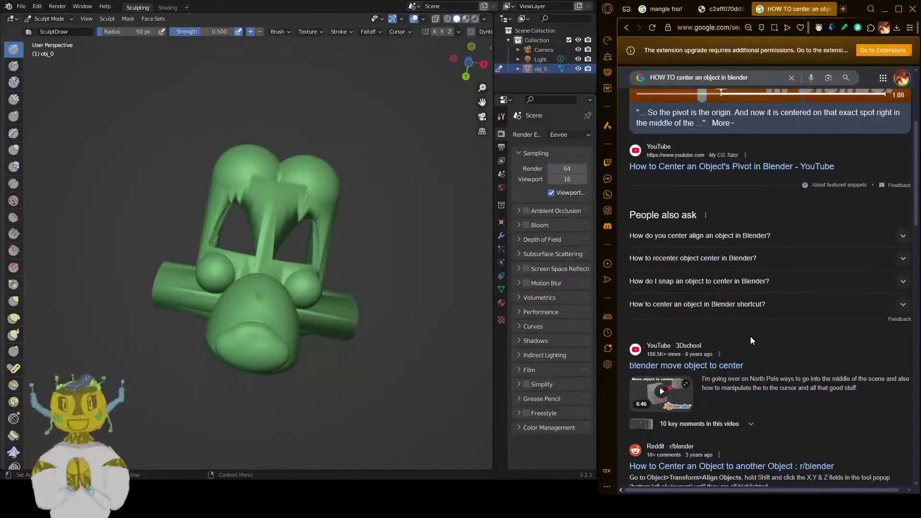
pyautogui.scroll(-3, 751, 335)
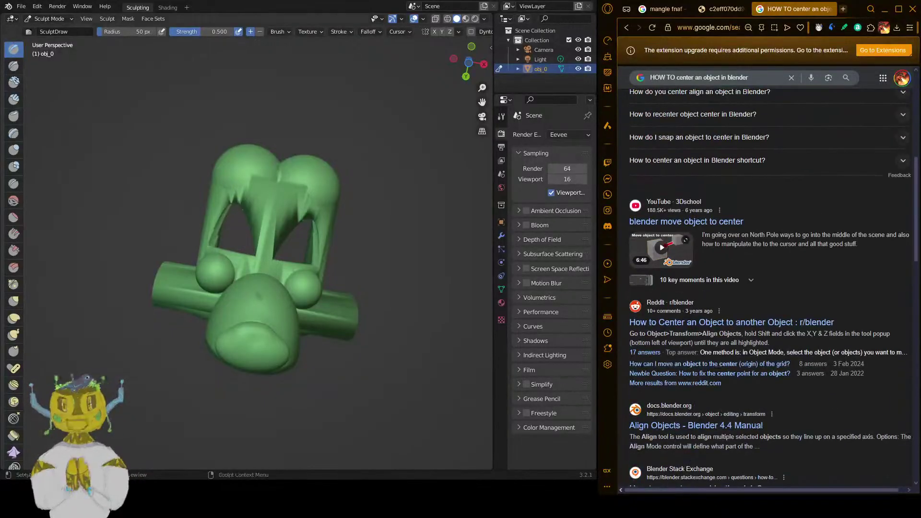
pyautogui.scroll(-6, 816, 365)
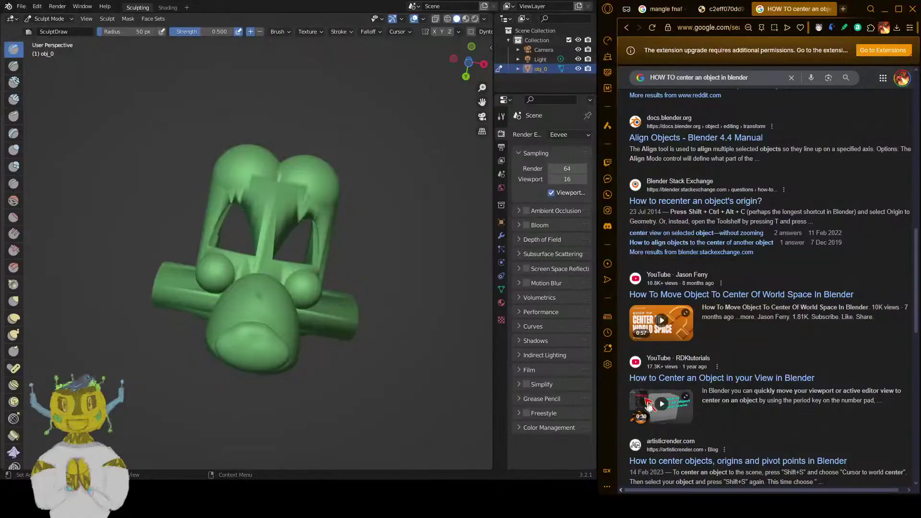
pyautogui.click(663, 406)
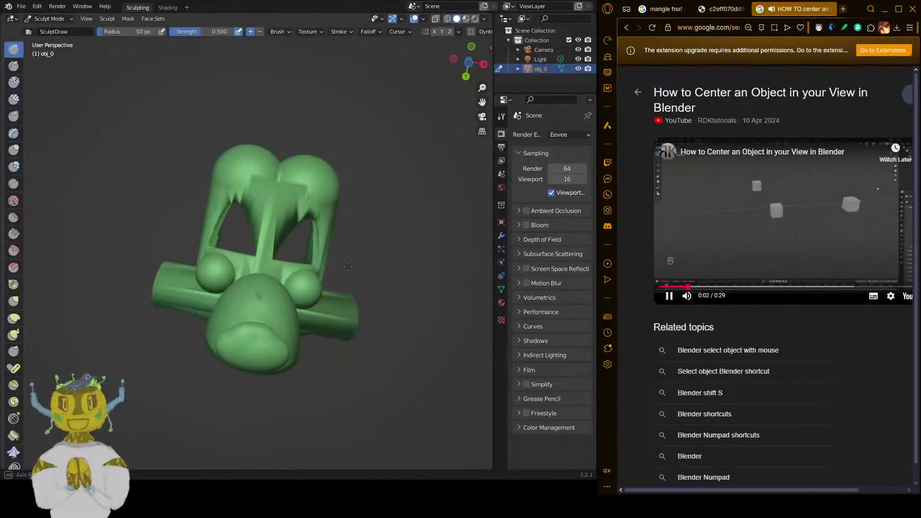
# - Switch the green model from Sculpt Mode to Object Mode, facing it from the front
pyautogui.moveTo(164, 209); pyautogui.dragTo(150, 211, button='middle')
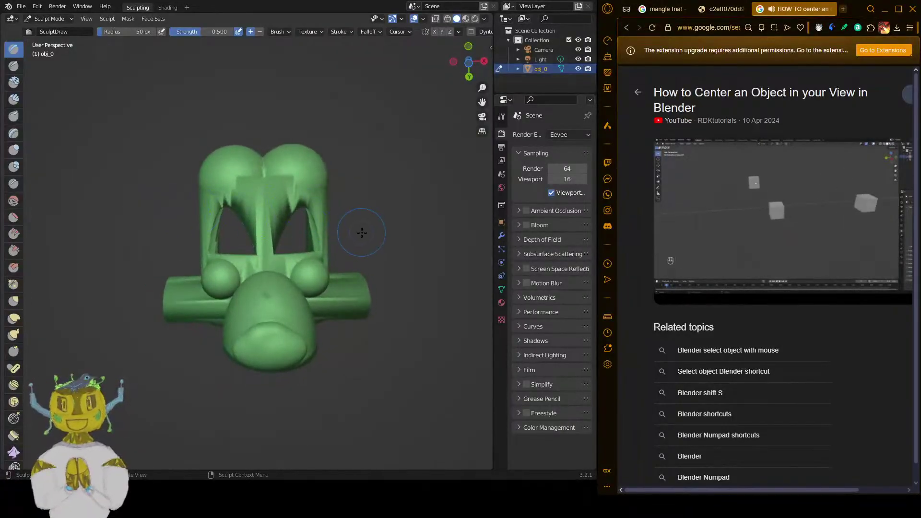
pyautogui.click(48, 18)
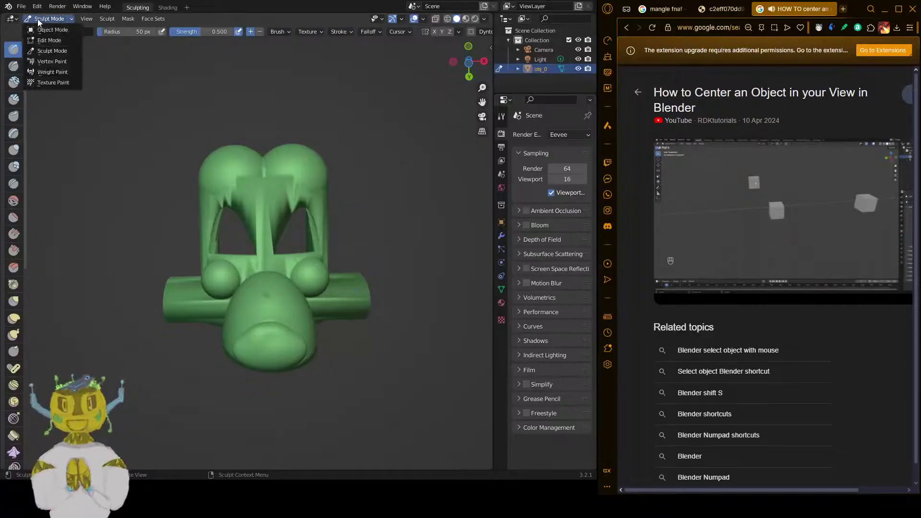
pyautogui.click(46, 27)
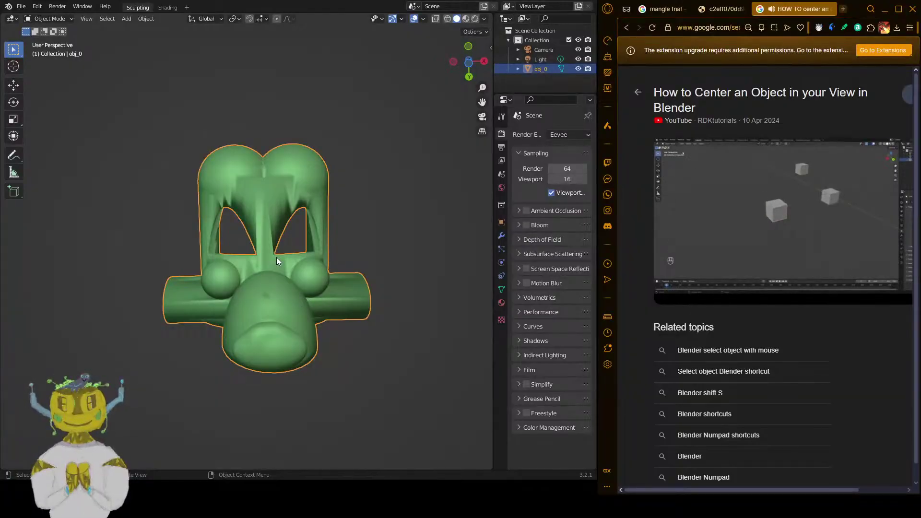
# - Pause the tutorial video and centre the viewport on the selected model with Frame Selected
pyautogui.click(84, 20)
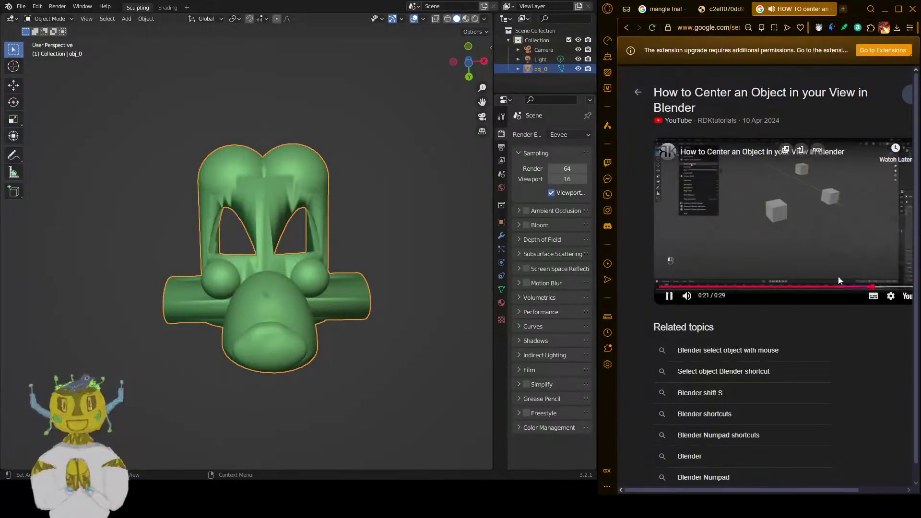
pyautogui.click(830, 264)
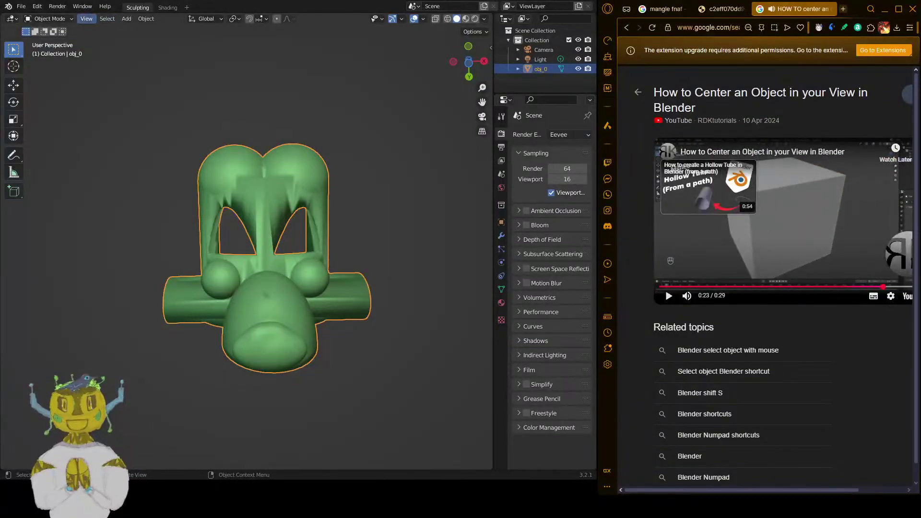
pyautogui.click(85, 18)
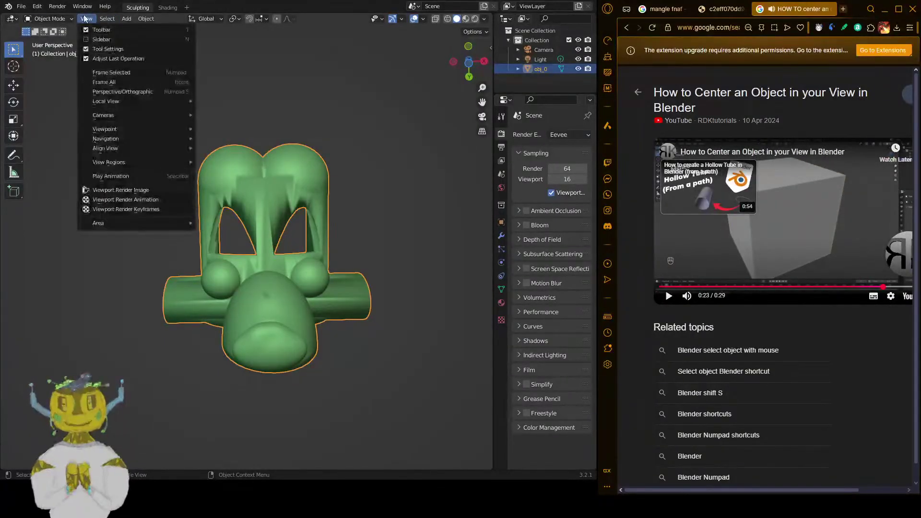
pyautogui.click(129, 73)
pyautogui.moveTo(180, 207)
pyautogui.mouseDown(button='middle')
pyautogui.moveTo(179, 197)
pyautogui.moveTo(230, 175)
pyautogui.moveTo(157, 164)
pyautogui.moveTo(242, 141)
pyautogui.moveTo(408, 174)
pyautogui.moveTo(440, 262)
pyautogui.moveTo(381, 384)
pyautogui.moveTo(368, 384)
pyautogui.mouseUp(button='middle')
pyautogui.scroll(-3, 363, 317)
pyautogui.moveTo(393, 304)
pyautogui.mouseDown(button='middle')
pyautogui.moveTo(370, 299)
pyautogui.moveTo(355, 324)
pyautogui.moveTo(301, 316)
pyautogui.moveTo(331, 233)
pyautogui.moveTo(395, 270)
pyautogui.moveTo(325, 265)
pyautogui.moveTo(456, 249)
pyautogui.moveTo(475, 262)
pyautogui.mouseUp(button='middle')
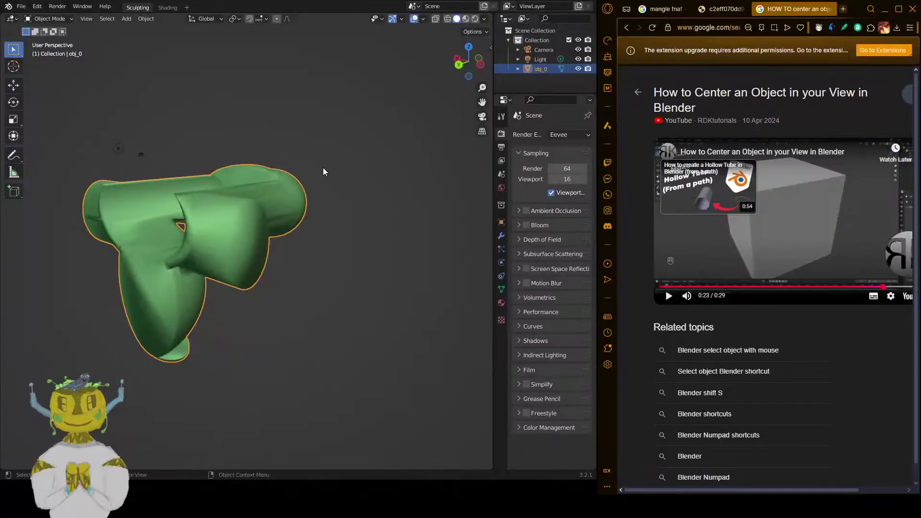
# - View the green model from the side and switch it from Object Mode to Sculpt Mode
pyautogui.moveTo(244, 193)
pyautogui.keyDown('ctrl'); pyautogui.mouseDown(button='middle')
pyautogui.moveTo(307, 222)
pyautogui.moveTo(174, 209)
pyautogui.moveTo(207, 283)
pyautogui.moveTo(229, 278)
pyautogui.moveTo(181, 221)
pyautogui.moveTo(263, 242)
pyautogui.moveTo(323, 273)
pyautogui.moveTo(254, 252)
pyautogui.mouseUp(button='middle'); pyautogui.keyUp('ctrl')
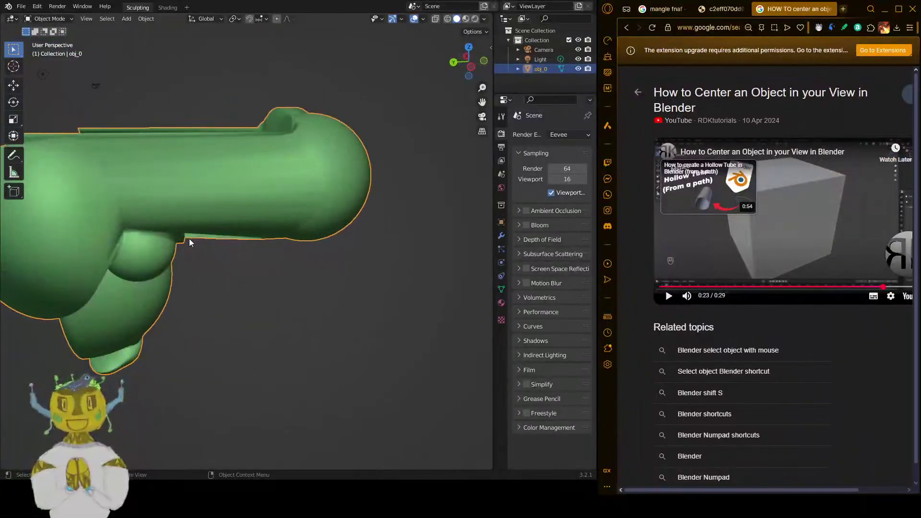
pyautogui.moveTo(189, 242)
pyautogui.mouseDown(button='middle')
pyautogui.moveTo(360, 228)
pyautogui.moveTo(314, 234)
pyautogui.mouseUp(button='middle')
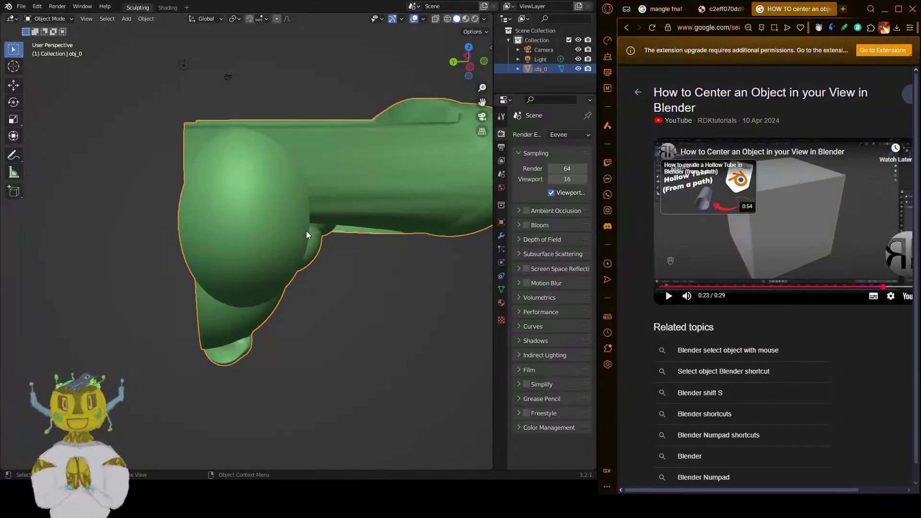
pyautogui.click(48, 19)
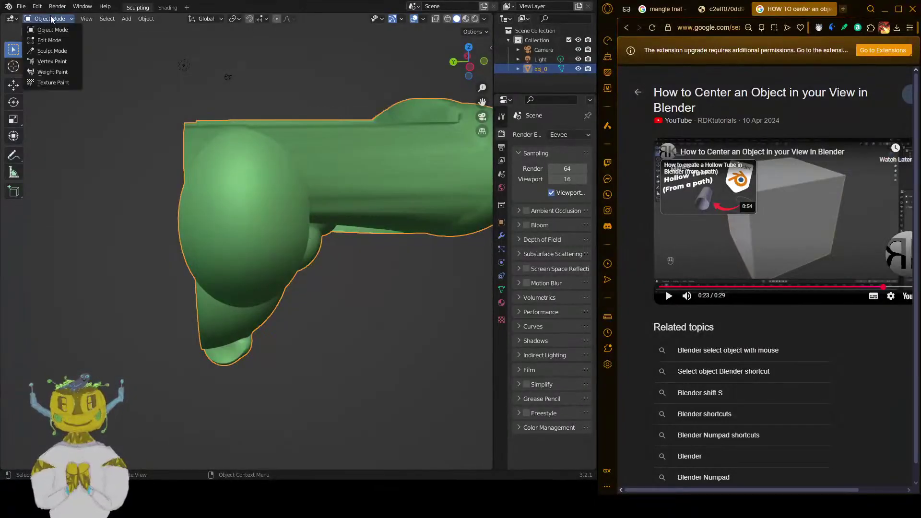
pyautogui.click(68, 51)
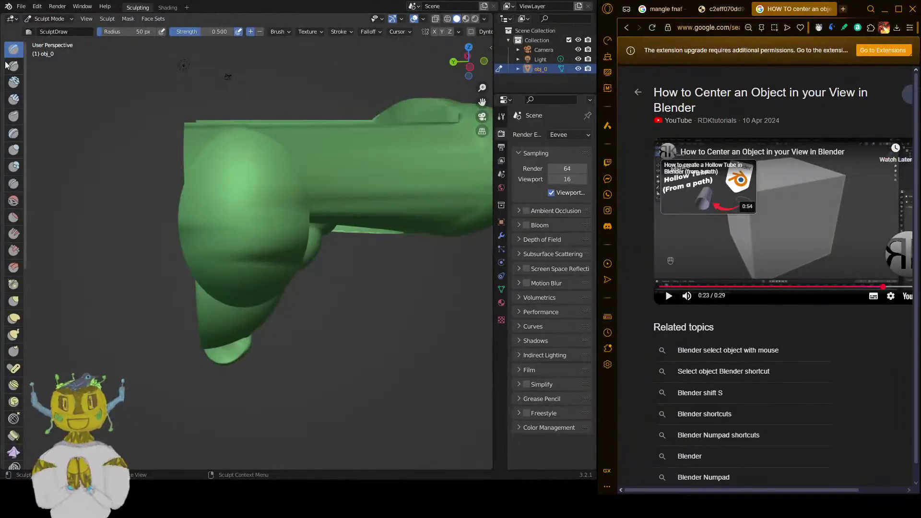
# - Scrape the middle of the large rounded bulge on the model's side with the Scrape/Peaks brush
pyautogui.click(12, 253)
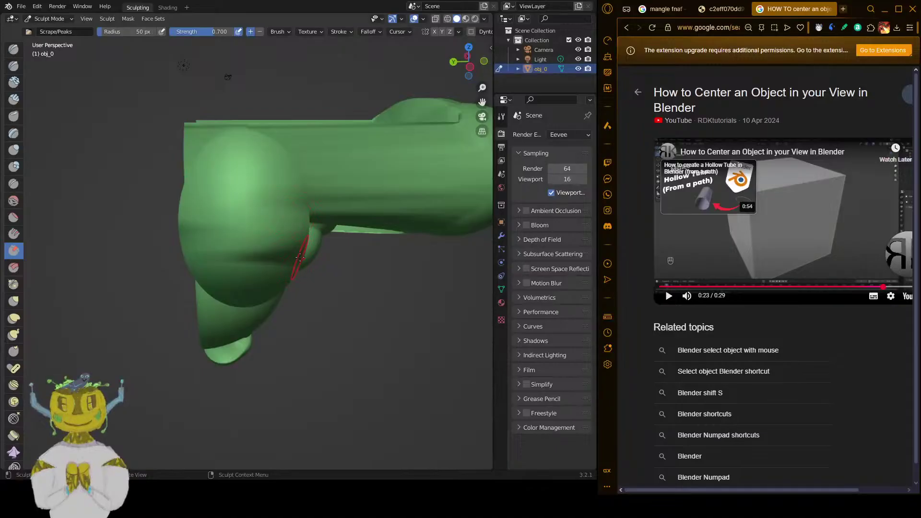
pyautogui.moveTo(227, 225); pyautogui.dragTo(237, 216)
pyautogui.moveTo(238, 216); pyautogui.dragTo(239, 219)
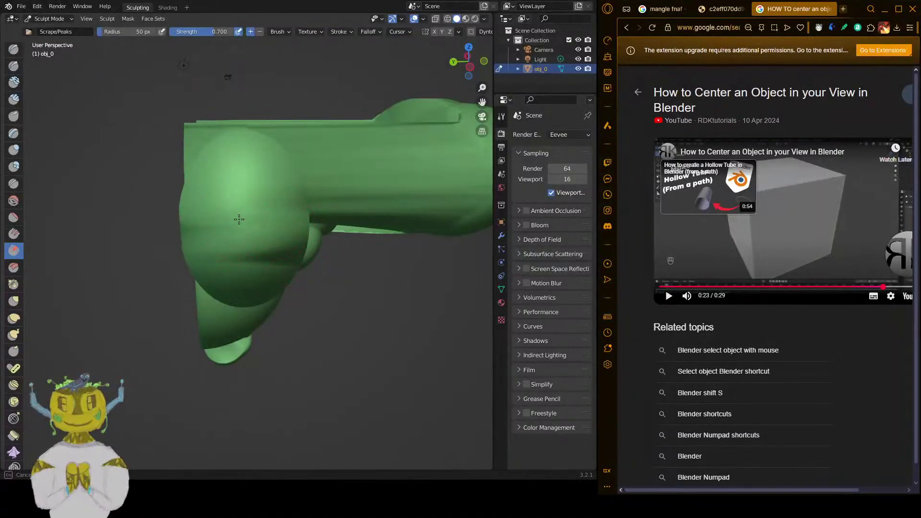
pyautogui.moveTo(239, 219); pyautogui.dragTo(231, 221)
# - Raise the Scrape/Peaks brush strength to 1.000 and scrape down the middle and upper part of the side bulge
pyautogui.moveTo(220, 31); pyautogui.dragTo(214, 32)
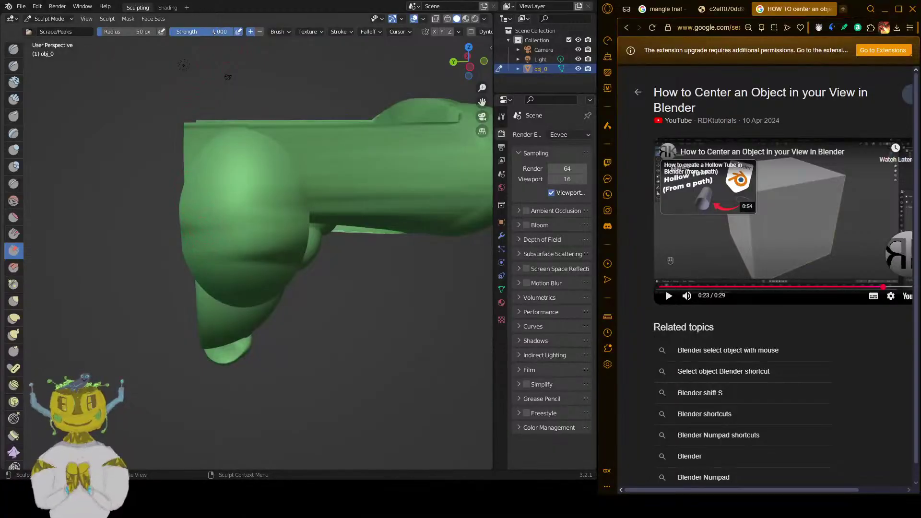
pyautogui.moveTo(226, 228)
pyautogui.mouseDown()
pyautogui.moveTo(246, 213)
pyautogui.moveTo(242, 255)
pyautogui.mouseUp()
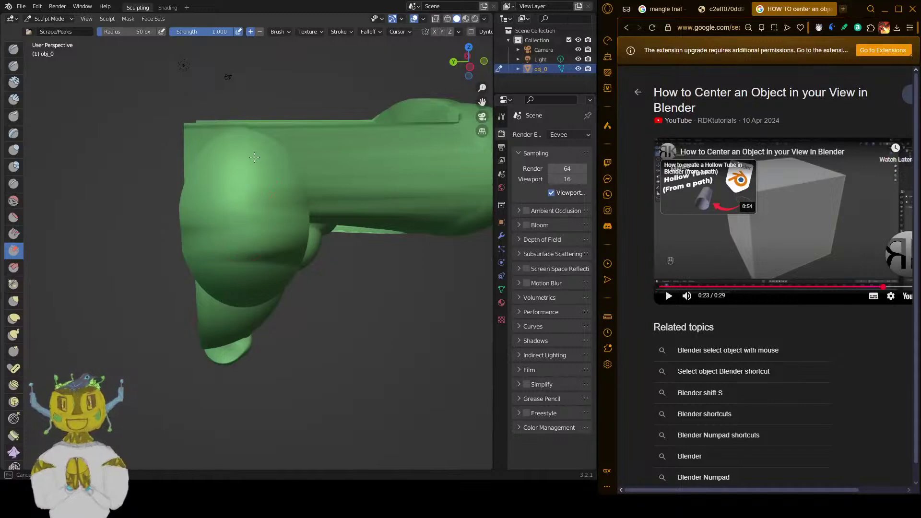
pyautogui.moveTo(254, 157); pyautogui.dragTo(242, 156)
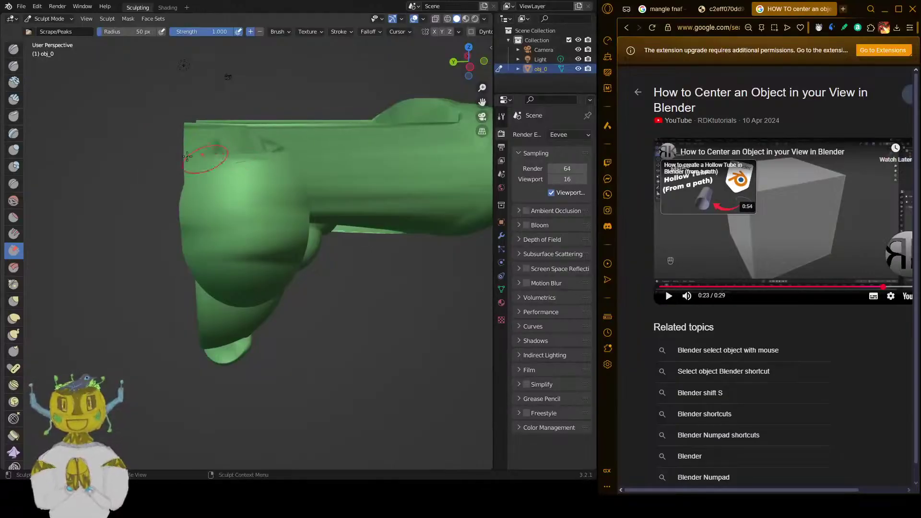
# - Scrape along the short cylinder projecting from the model's side with the Scrape/Peaks brush
pyautogui.moveTo(304, 301)
pyautogui.mouseDown(button='middle')
pyautogui.moveTo(415, 382)
pyautogui.moveTo(393, 317)
pyautogui.moveTo(313, 308)
pyautogui.mouseUp(button='middle')
pyautogui.scroll(4, 313, 307)
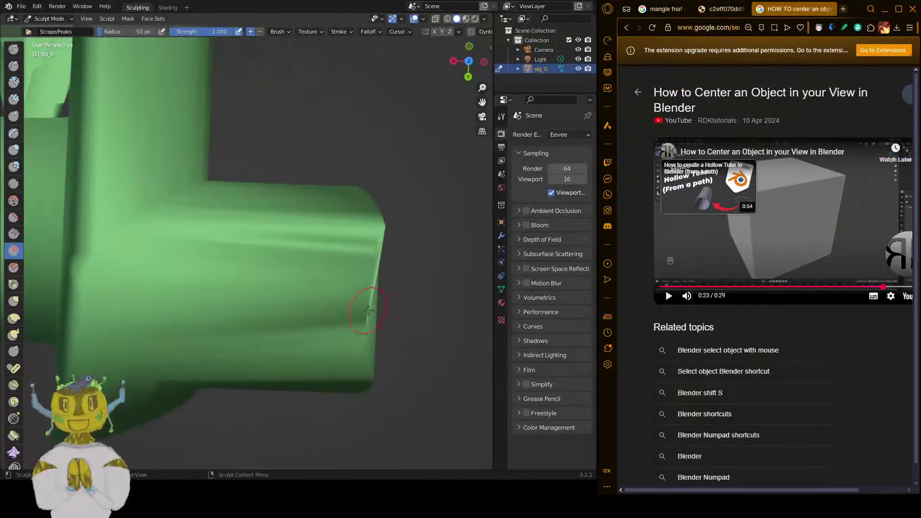
pyautogui.moveTo(383, 288); pyautogui.dragTo(308, 295)
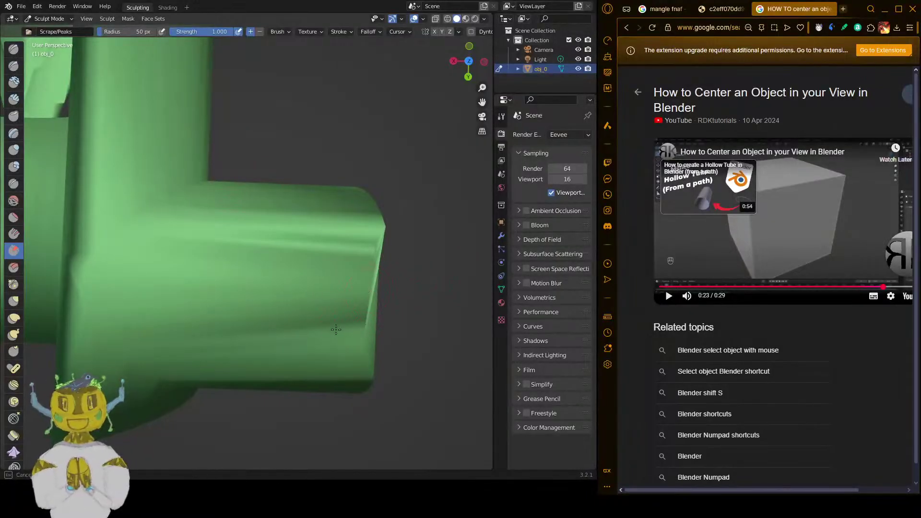
pyautogui.moveTo(336, 330)
pyautogui.mouseDown()
pyautogui.moveTo(187, 245)
pyautogui.moveTo(144, 164)
pyautogui.moveTo(105, 271)
pyautogui.moveTo(84, 300)
pyautogui.mouseUp()
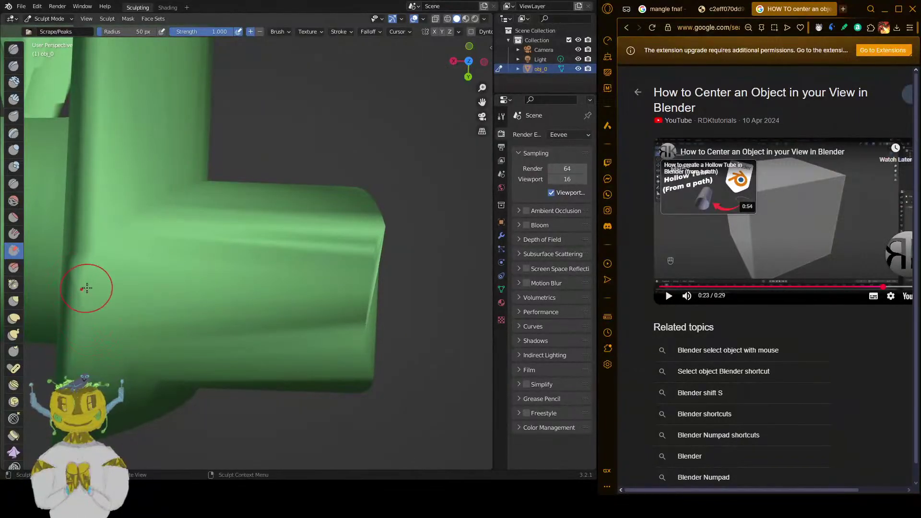
# - Work over the base of the projecting cylinder with the Multi-plane Scrape brush
pyautogui.click(13, 267)
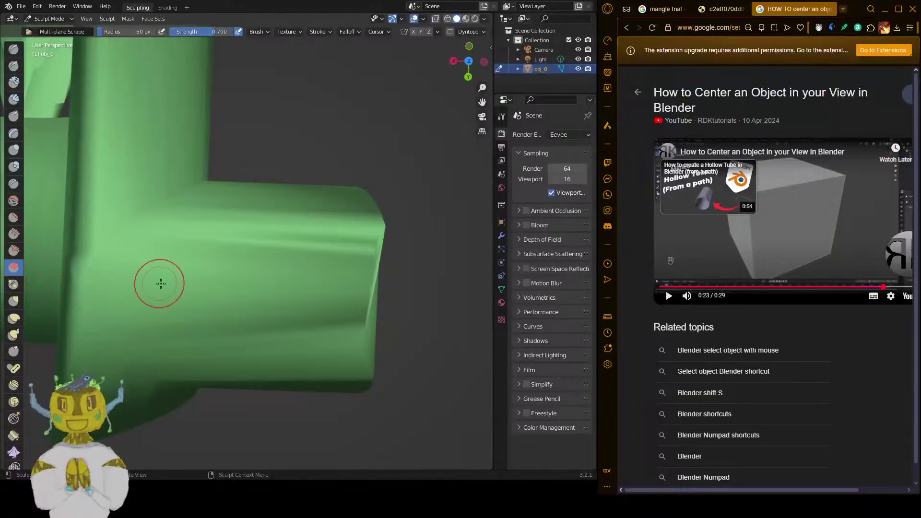
pyautogui.moveTo(159, 278)
pyautogui.mouseDown()
pyautogui.moveTo(60, 128)
pyautogui.moveTo(57, 149)
pyautogui.mouseUp()
pyautogui.scroll(-5, 129, 75)
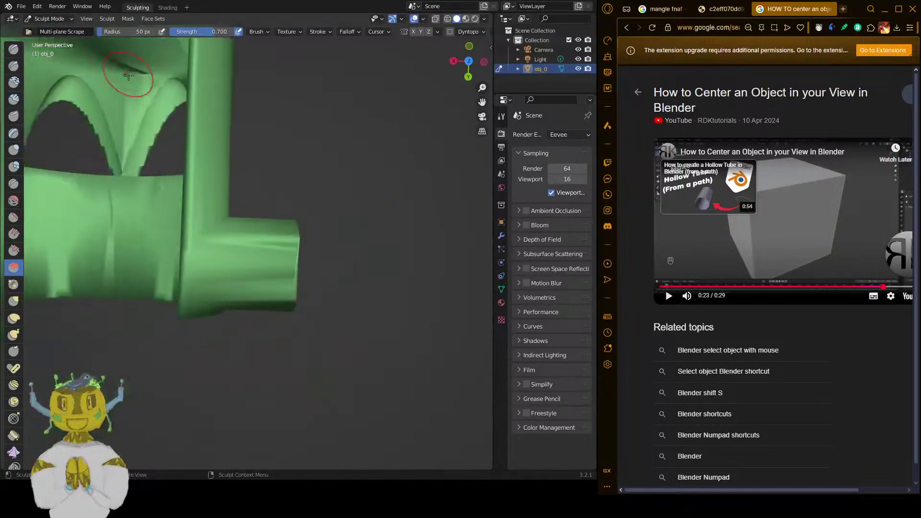
# - Flatten the raised bar below the two domes on the model's hollow side with the Flatten/Contrast brush
pyautogui.scroll(-4, 410, 179)
pyautogui.moveTo(229, 296); pyautogui.dragTo(163, 133, button='middle')
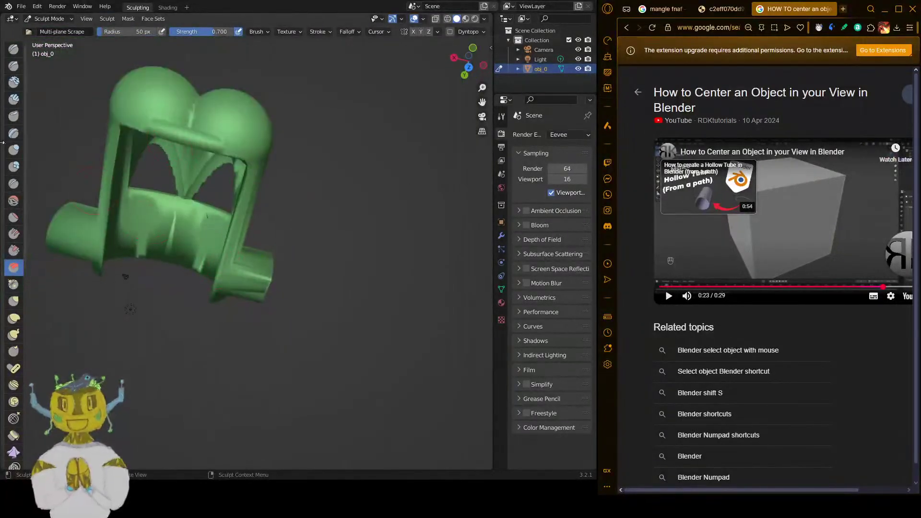
pyautogui.click(13, 219)
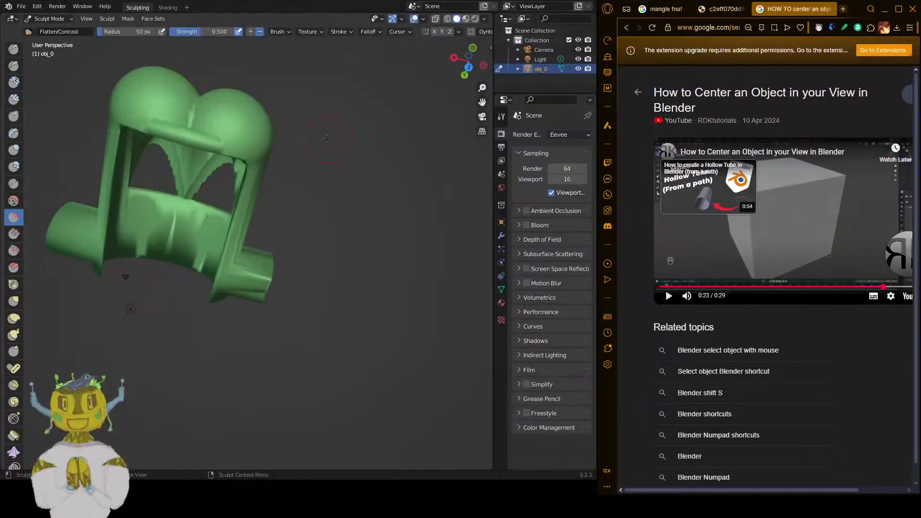
pyautogui.moveTo(219, 137); pyautogui.dragTo(185, 133)
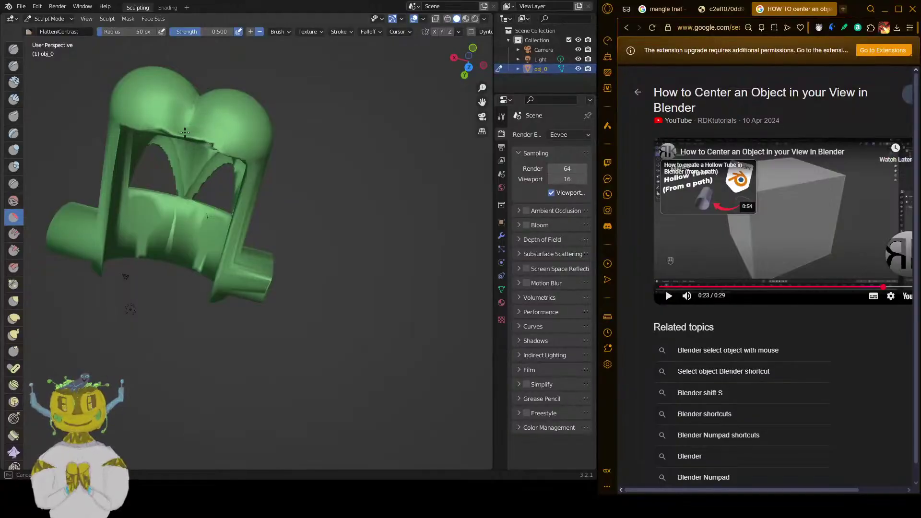
pyautogui.moveTo(185, 132); pyautogui.dragTo(192, 137)
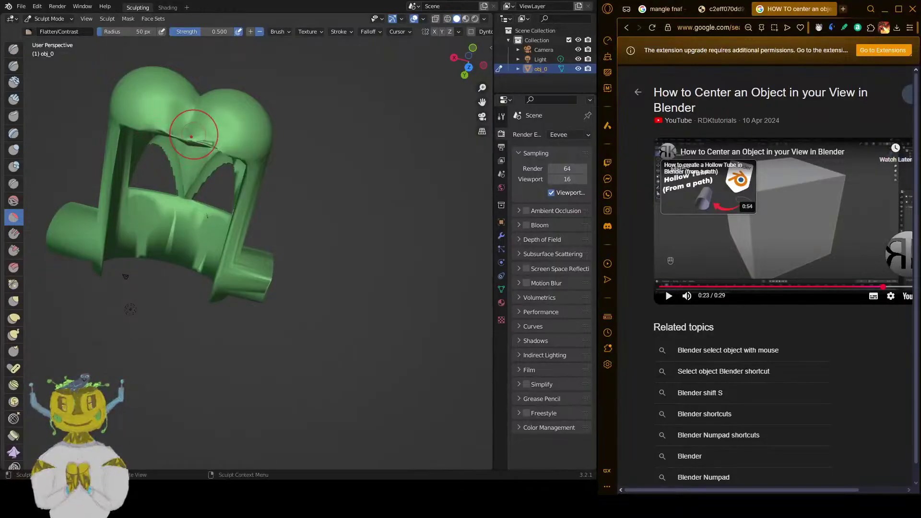
# - Flatten the ragged edge beneath the junction of the two domes further, working close up with the Flatten/Contrast brush
pyautogui.moveTo(246, 135)
pyautogui.keyDown('shift'); pyautogui.mouseDown(button='middle')
pyautogui.moveTo(331, 192)
pyautogui.moveTo(329, 224)
pyautogui.moveTo(327, 161)
pyautogui.mouseUp(button='middle'); pyautogui.keyUp('shift')
pyautogui.scroll(6, 303, 156)
pyautogui.moveTo(319, 104); pyautogui.dragTo(315, 41, button='middle')
pyautogui.scroll(-7, 294, 154)
pyautogui.scroll(2, 291, 158)
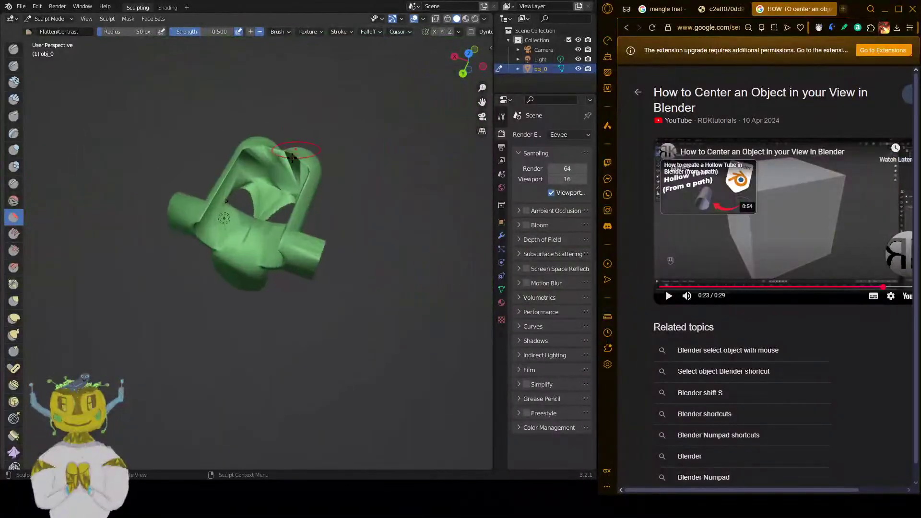
pyautogui.keyDown('shift'); pyautogui.moveTo(291, 158); pyautogui.dragTo(289, 263, button='middle'); pyautogui.keyUp('shift')
pyautogui.scroll(7, 295, 268)
pyautogui.moveTo(356, 331); pyautogui.dragTo(332, 315, button='middle')
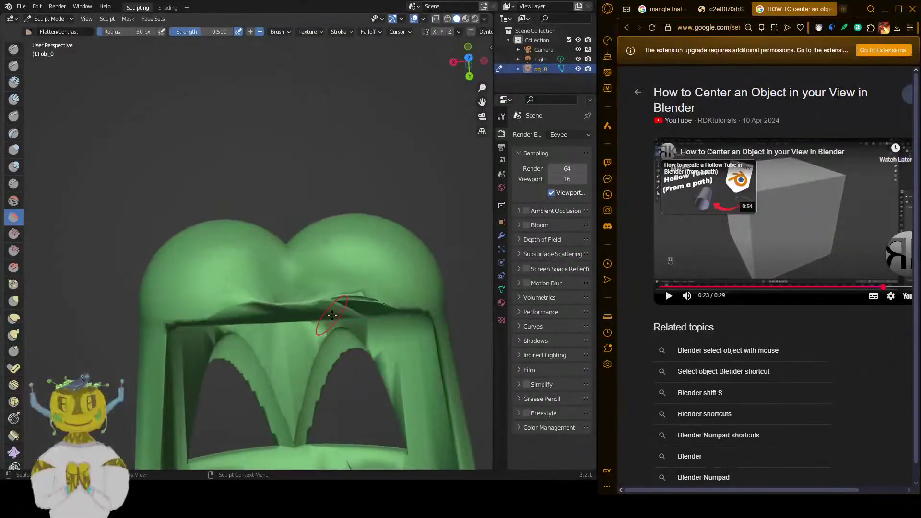
pyautogui.scroll(1, 333, 315)
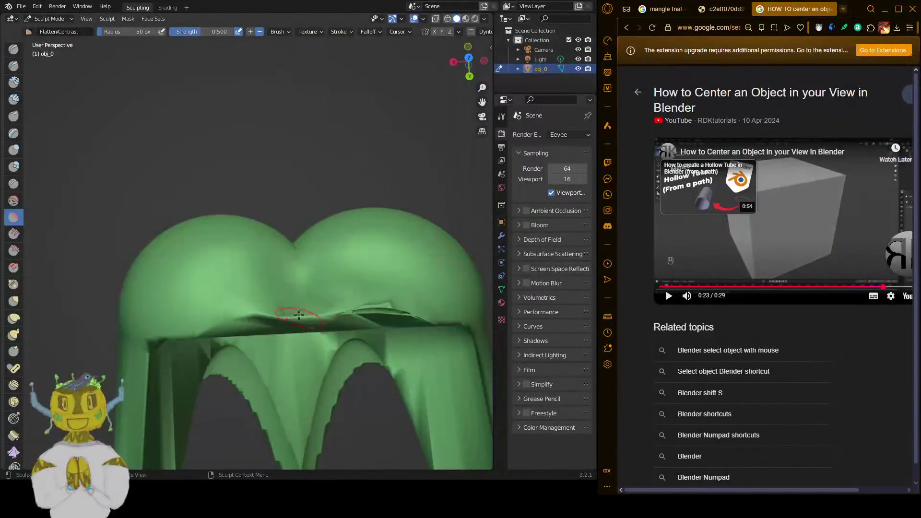
pyautogui.moveTo(299, 315); pyautogui.dragTo(300, 320)
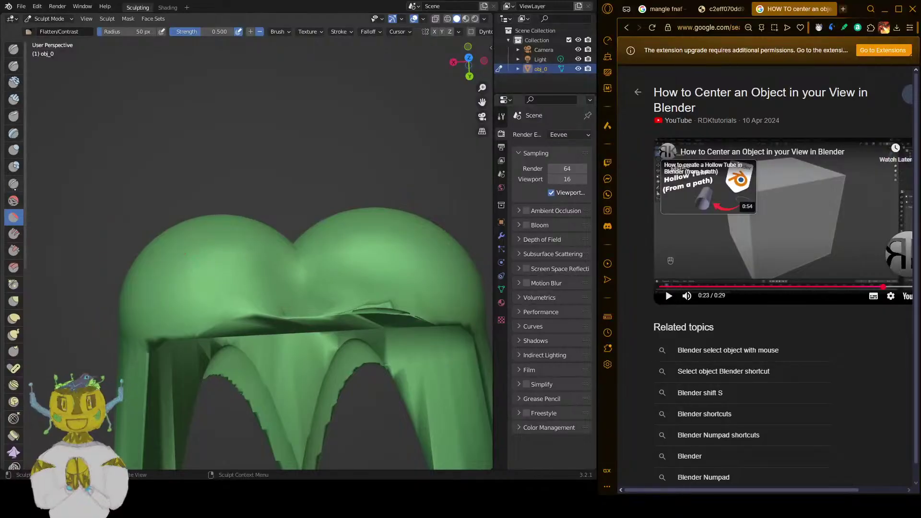
# - Crease the edge beneath the two domes and the surface between the arched openings with the Crease brush
pyautogui.click(13, 184)
pyautogui.moveTo(321, 313); pyautogui.dragTo(309, 318)
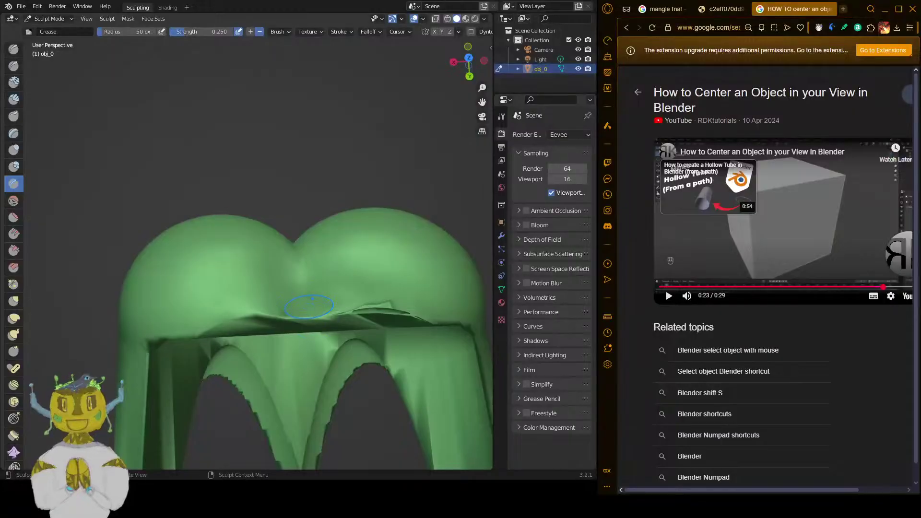
pyautogui.moveTo(306, 320)
pyautogui.mouseDown()
pyautogui.moveTo(323, 332)
pyautogui.moveTo(312, 381)
pyautogui.mouseUp()
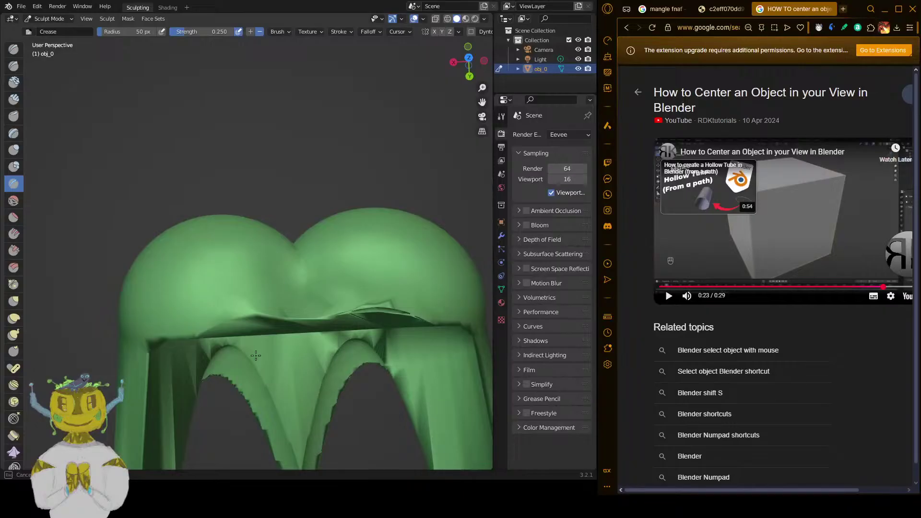
# - Crease the surface just below where the two domes meet on the model's opposite side
pyautogui.scroll(-4, 243, 367)
pyautogui.moveTo(243, 367); pyautogui.dragTo(474, 213, button='middle')
pyautogui.moveTo(357, 347); pyautogui.dragTo(262, 334, button='middle')
pyautogui.scroll(4, 262, 334)
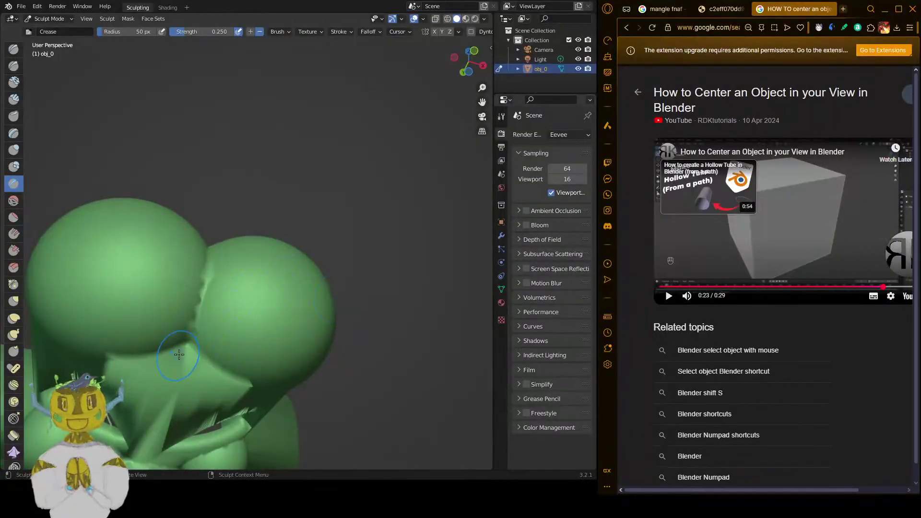
pyautogui.moveTo(182, 358); pyautogui.dragTo(182, 359)
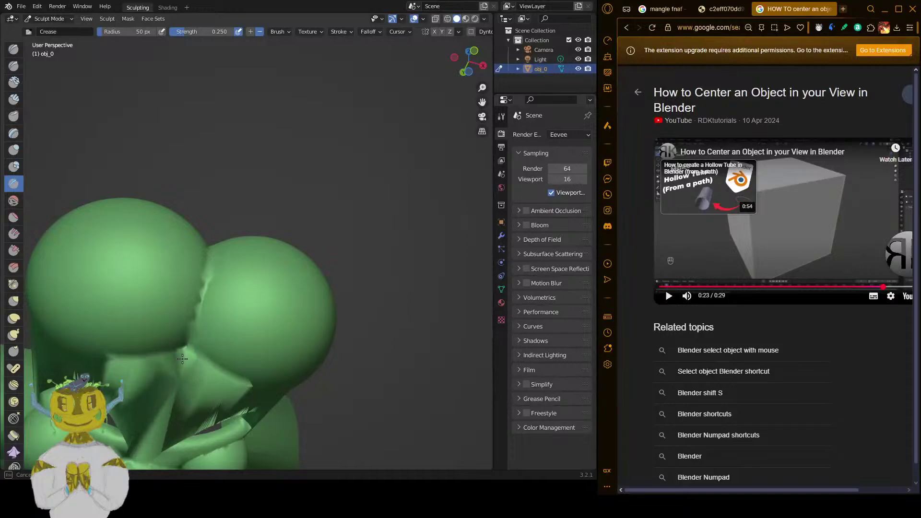
pyautogui.moveTo(182, 359); pyautogui.dragTo(182, 359)
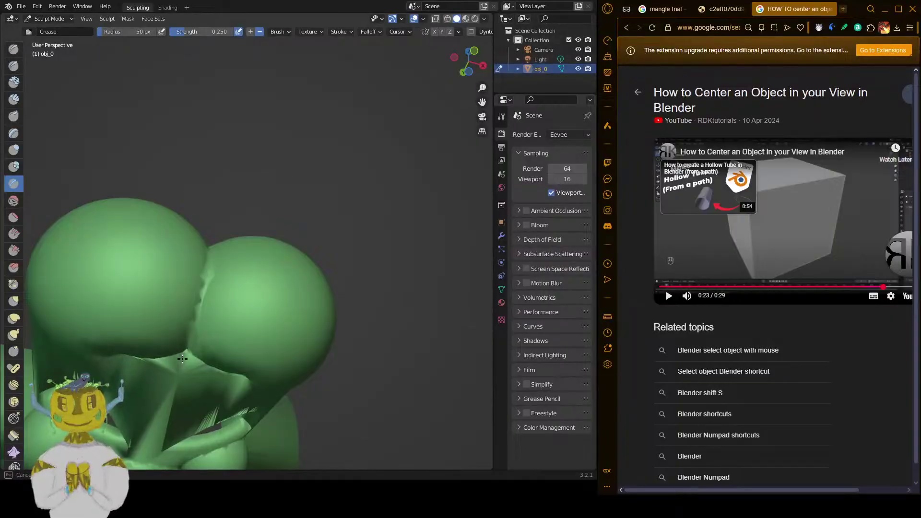
# - Frame the whole model in the viewport and bring up the Mangle reference image in the browser
pyautogui.moveTo(116, 443)
pyautogui.mouseDown(button='middle')
pyautogui.moveTo(210, 326)
pyautogui.moveTo(214, 332)
pyautogui.mouseUp(button='middle')
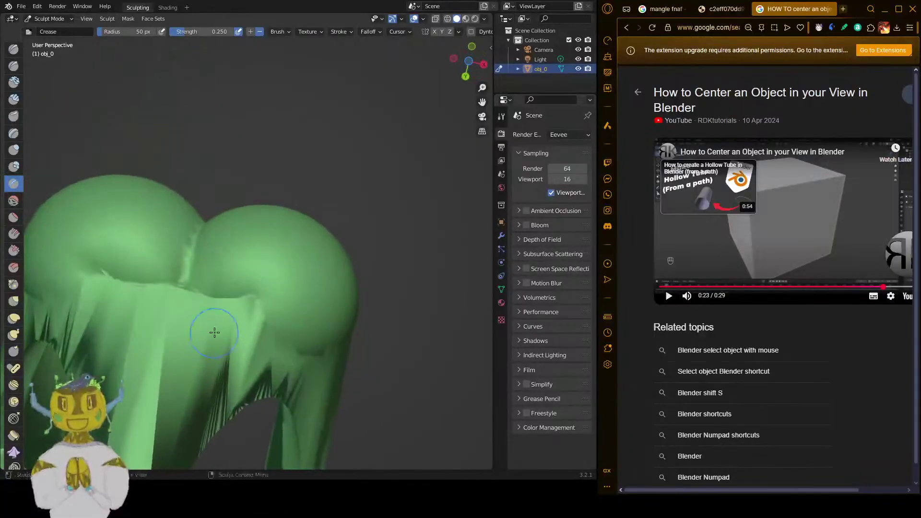
pyautogui.scroll(-5, 197, 341)
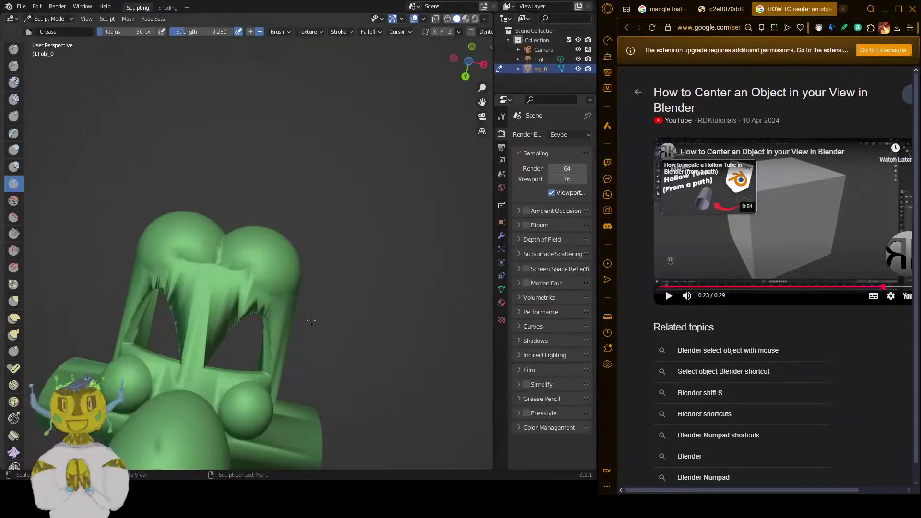
pyautogui.press('KP_Decimal')
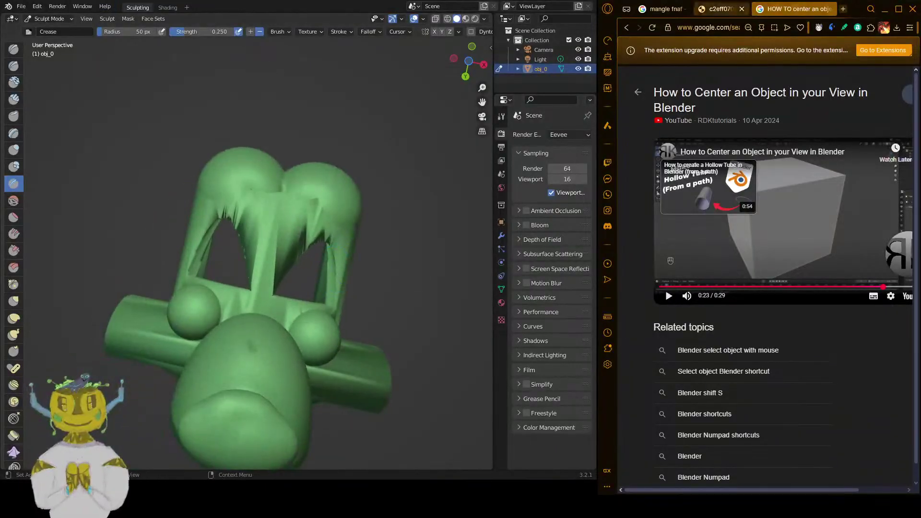
pyautogui.click(717, 8)
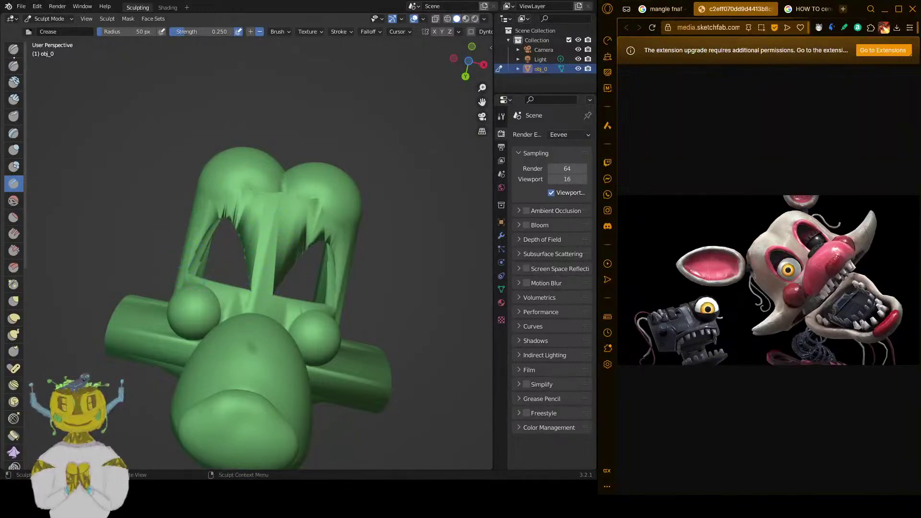
pyautogui.moveTo(26, 110); pyautogui.dragTo(24, 109)
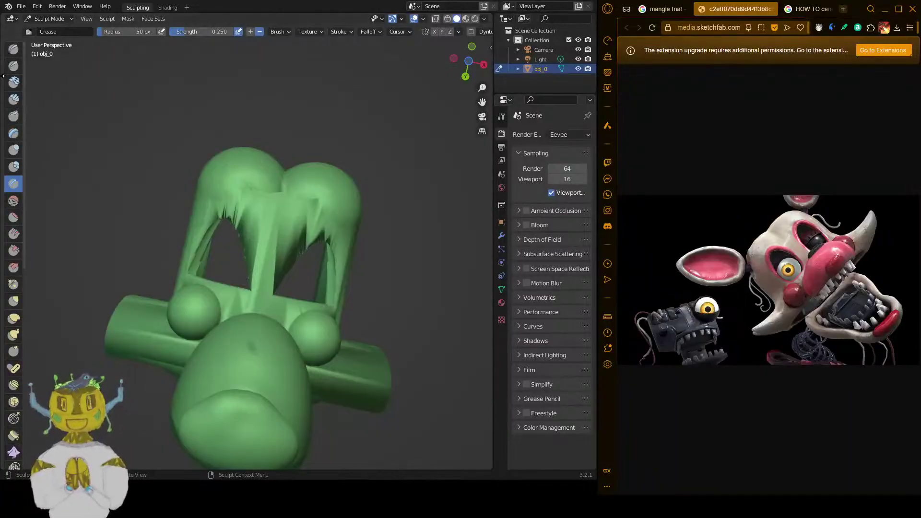
# - Examine the sculpted model from several angles, including its hollow side and the creased area below the domes
pyautogui.moveTo(222, 335)
pyautogui.mouseDown(button='middle')
pyautogui.moveTo(387, 254)
pyautogui.moveTo(434, 166)
pyautogui.moveTo(234, 279)
pyautogui.mouseUp(button='middle')
pyautogui.scroll(2, 291, 305)
pyautogui.moveTo(83, 311)
pyautogui.mouseDown(button='middle')
pyautogui.moveTo(213, 368)
pyautogui.moveTo(158, 356)
pyautogui.moveTo(435, 310)
pyautogui.moveTo(331, 224)
pyautogui.mouseUp(button='middle')
pyautogui.moveTo(295, 196)
pyautogui.mouseDown(button='middle')
pyautogui.moveTo(207, 118)
pyautogui.moveTo(339, 177)
pyautogui.moveTo(333, 236)
pyautogui.moveTo(370, 349)
pyautogui.moveTo(73, 241)
pyautogui.moveTo(307, 282)
pyautogui.moveTo(291, 288)
pyautogui.mouseUp(button='middle')
pyautogui.scroll(-4, 338, 177)
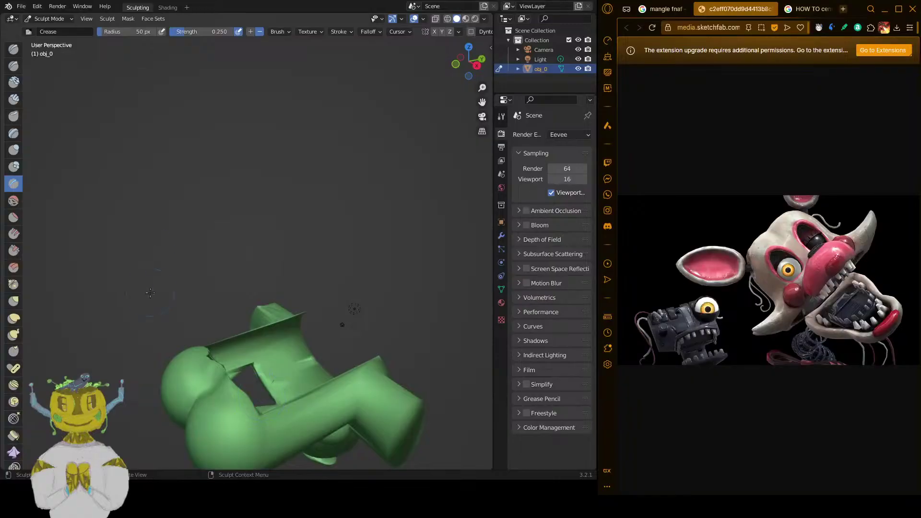
pyautogui.moveTo(150, 292); pyautogui.dragTo(172, 187, button='middle')
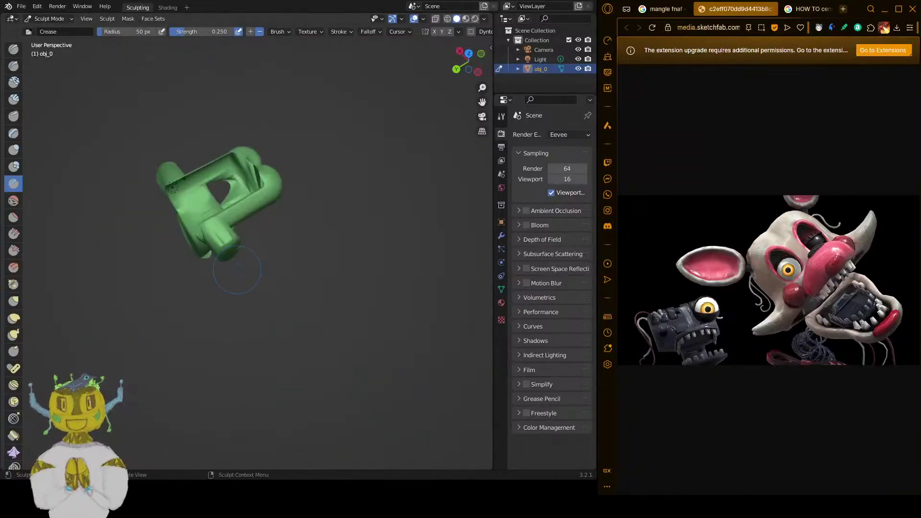
pyautogui.moveTo(237, 270); pyautogui.dragTo(300, 251, button='middle')
pyautogui.scroll(2, 301, 250)
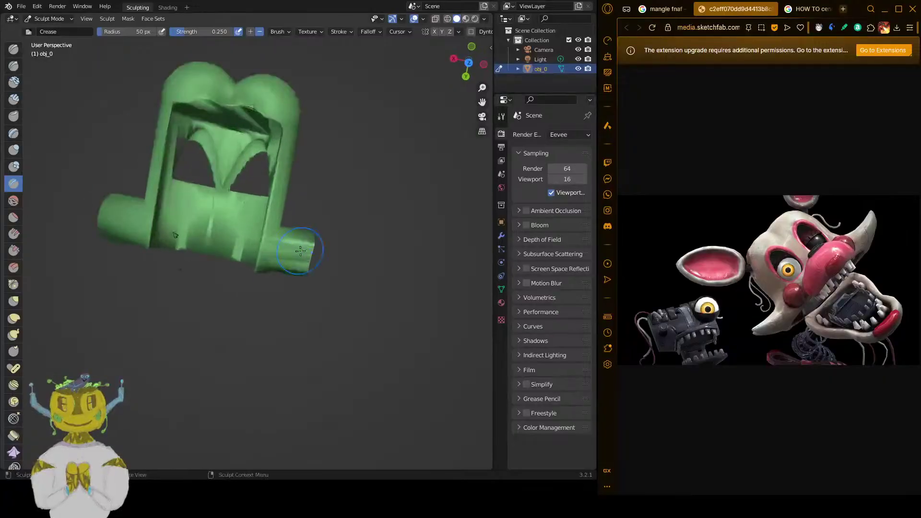
# - Tug the rounded end of the side cylinder inward with the Grab brush
pyautogui.scroll(3, 317, 256)
pyautogui.moveTo(355, 279)
pyautogui.mouseDown(button='middle')
pyautogui.moveTo(201, 255)
pyautogui.moveTo(128, 324)
pyautogui.moveTo(216, 247)
pyautogui.moveTo(286, 249)
pyautogui.mouseUp(button='middle')
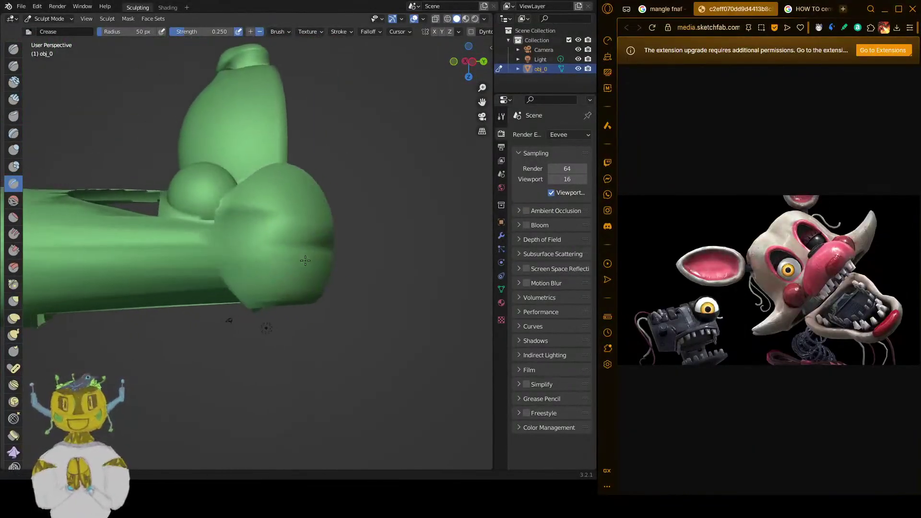
pyautogui.scroll(-1, 326, 245)
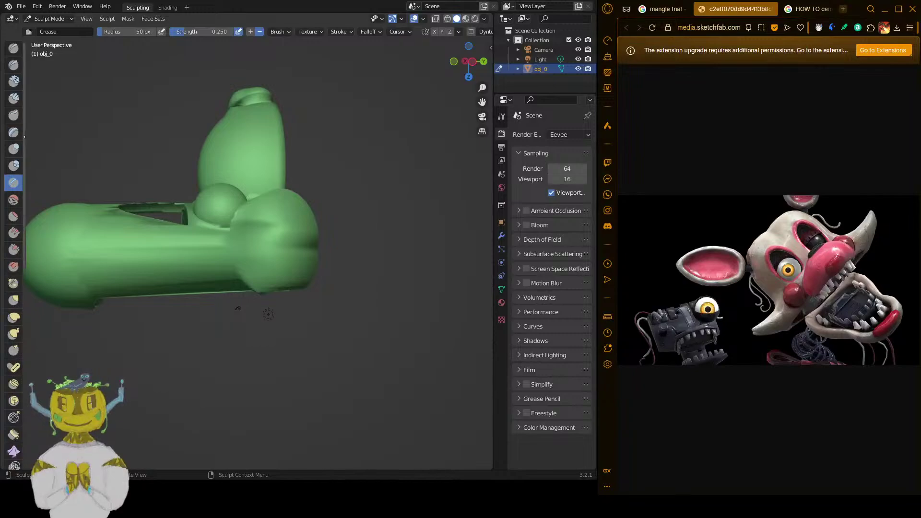
pyautogui.scroll(-3, 23, 135)
pyautogui.scroll(-3, 25, 137)
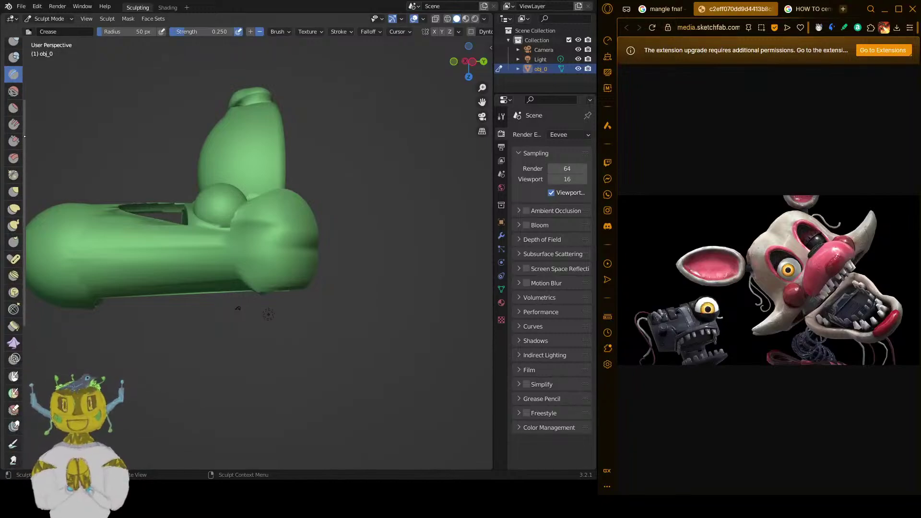
pyautogui.click(14, 192)
pyautogui.moveTo(299, 222)
pyautogui.mouseDown()
pyautogui.moveTo(262, 222)
pyautogui.moveTo(278, 214)
pyautogui.moveTo(261, 208)
pyautogui.moveTo(257, 216)
pyautogui.mouseUp()
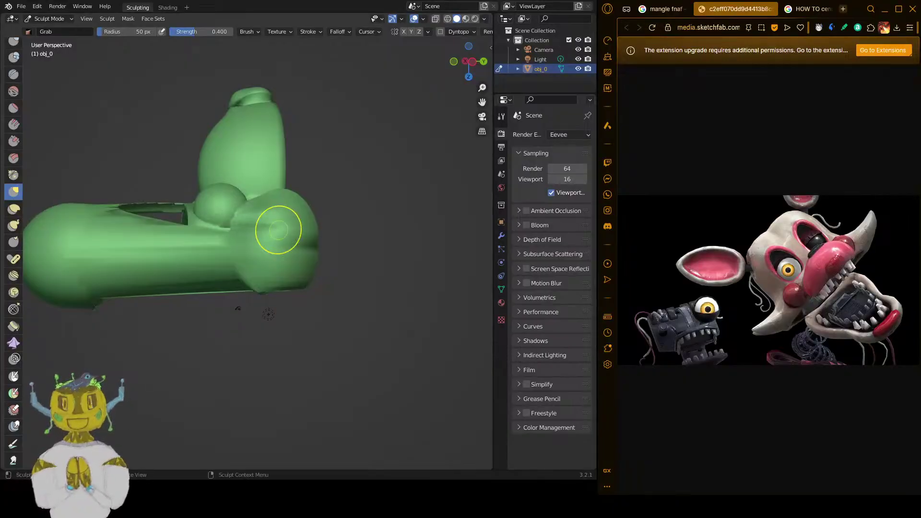
# - Reshape the rim of the side cylinder's end with short Grab brush pulls at several points
pyautogui.moveTo(344, 187)
pyautogui.mouseDown(button='middle')
pyautogui.moveTo(157, 201)
pyautogui.moveTo(170, 198)
pyautogui.mouseUp(button='middle')
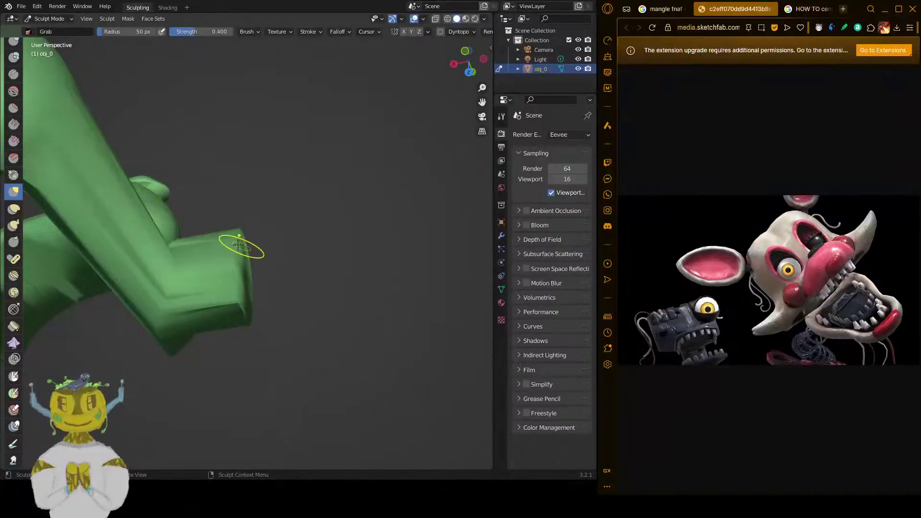
pyautogui.moveTo(245, 250); pyautogui.dragTo(246, 253)
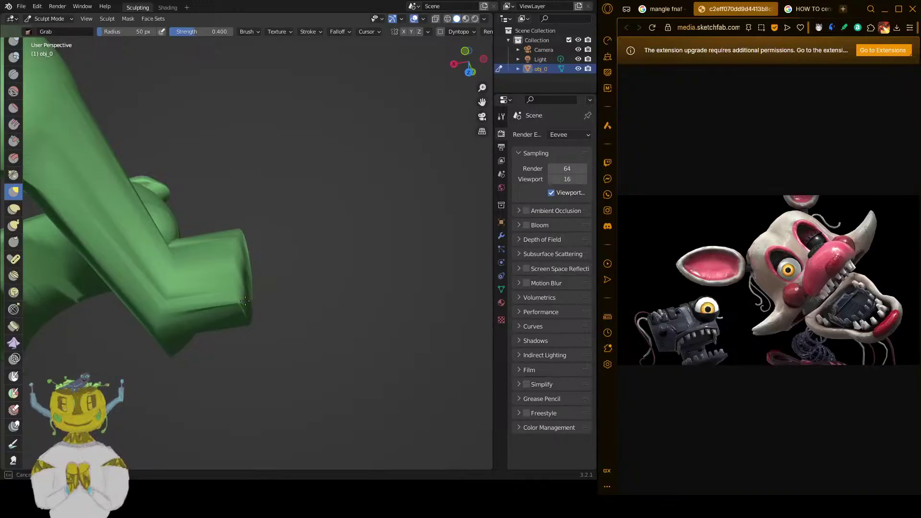
pyautogui.moveTo(245, 301); pyautogui.dragTo(247, 300)
pyautogui.moveTo(175, 268); pyautogui.dragTo(76, 256, button='middle')
pyautogui.moveTo(126, 241); pyautogui.dragTo(122, 235)
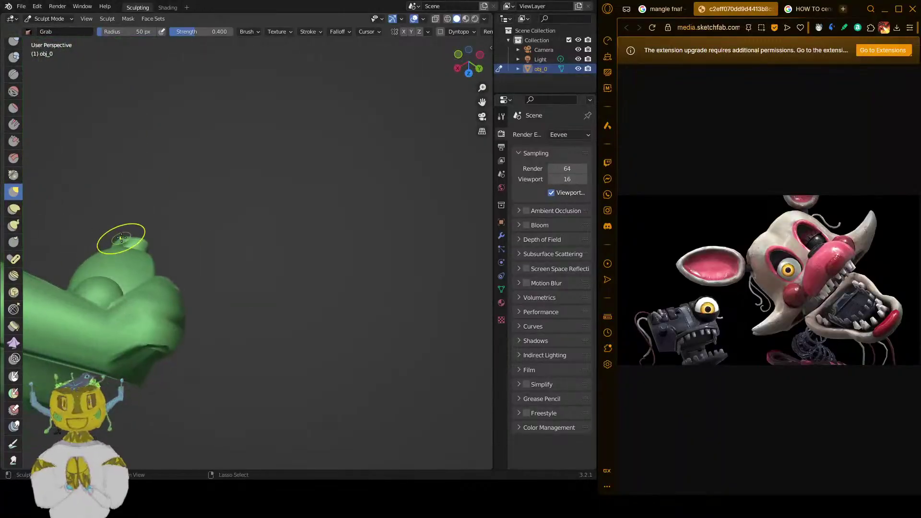
pyautogui.scroll(-2, 122, 236)
# - Stretch the side cylinder's end into two pointed tips and push its lower base corner inward with the Grab brush
pyautogui.moveTo(121, 269)
pyautogui.mouseDown(button='middle')
pyautogui.moveTo(117, 294)
pyautogui.moveTo(119, 272)
pyautogui.moveTo(162, 240)
pyautogui.mouseUp(button='middle')
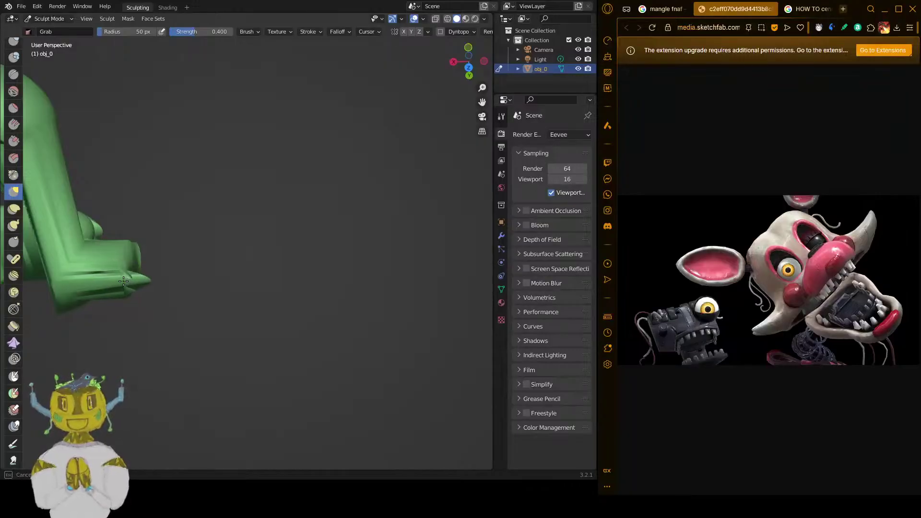
pyautogui.moveTo(124, 282); pyautogui.dragTo(122, 280)
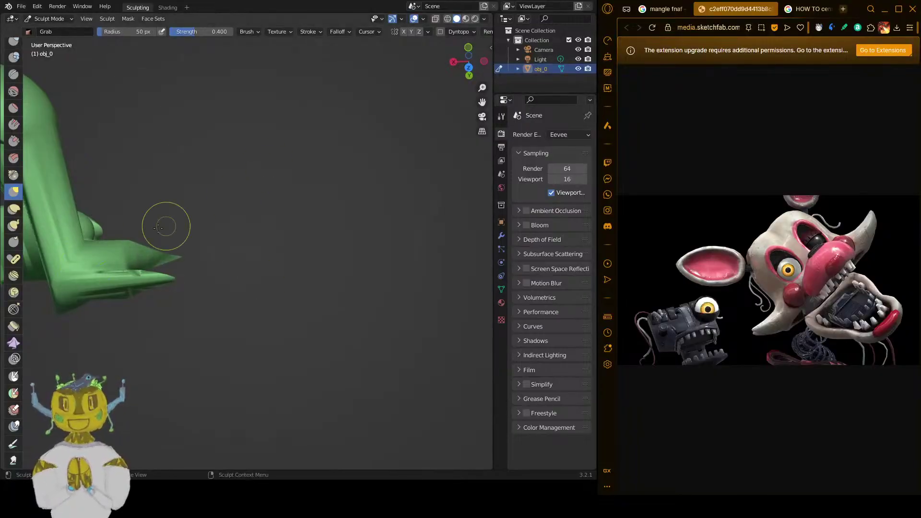
pyautogui.moveTo(124, 239); pyautogui.dragTo(126, 244)
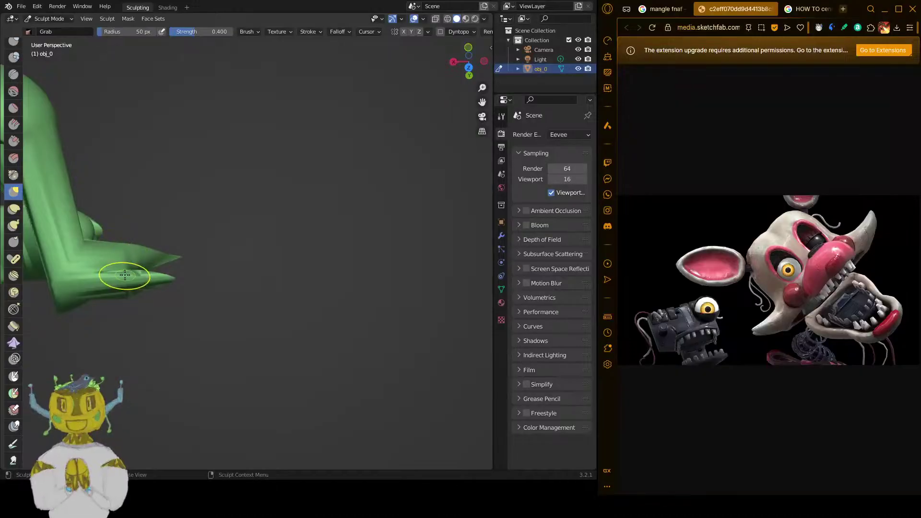
pyautogui.moveTo(125, 277); pyautogui.dragTo(148, 274)
pyautogui.moveTo(128, 276); pyautogui.dragTo(126, 282)
pyautogui.moveTo(130, 287)
pyautogui.mouseDown()
pyautogui.moveTo(69, 312)
pyautogui.moveTo(58, 304)
pyautogui.moveTo(56, 280)
pyautogui.mouseUp()
pyautogui.moveTo(55, 283); pyautogui.dragTo(58, 274)
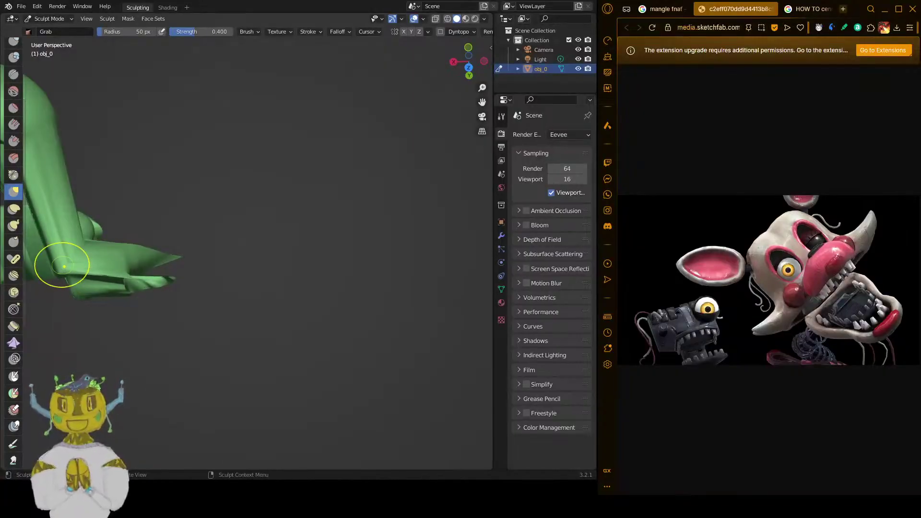
# - Shape the notch between the two pointed tips and refine the lower tip from the opposite side with the Grab brush
pyautogui.moveTo(251, 308); pyautogui.dragTo(120, 190, button='middle')
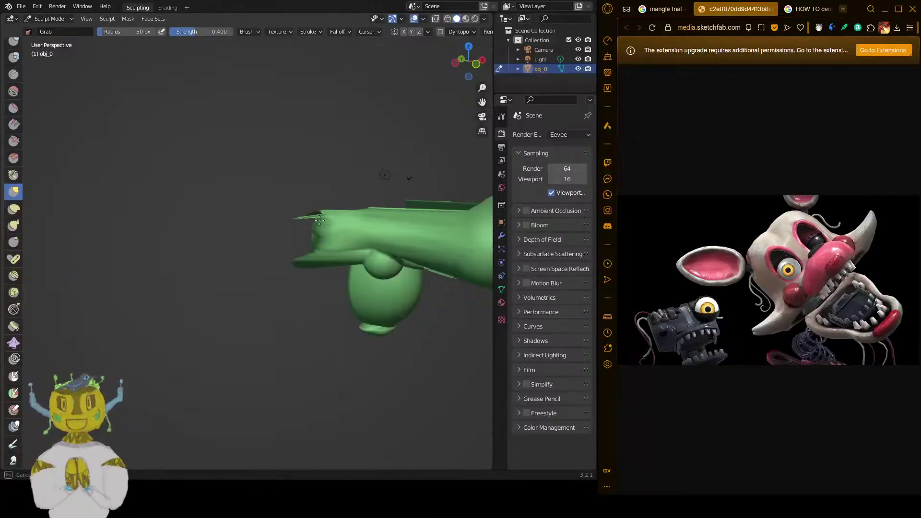
pyautogui.moveTo(315, 219)
pyautogui.mouseDown()
pyautogui.moveTo(297, 222)
pyautogui.moveTo(318, 224)
pyautogui.moveTo(318, 237)
pyautogui.mouseUp()
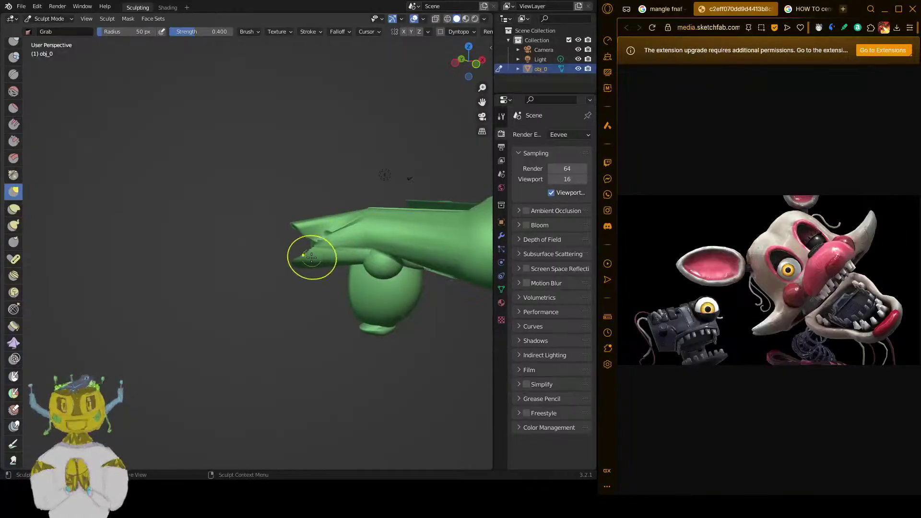
pyautogui.moveTo(312, 258); pyautogui.dragTo(302, 256)
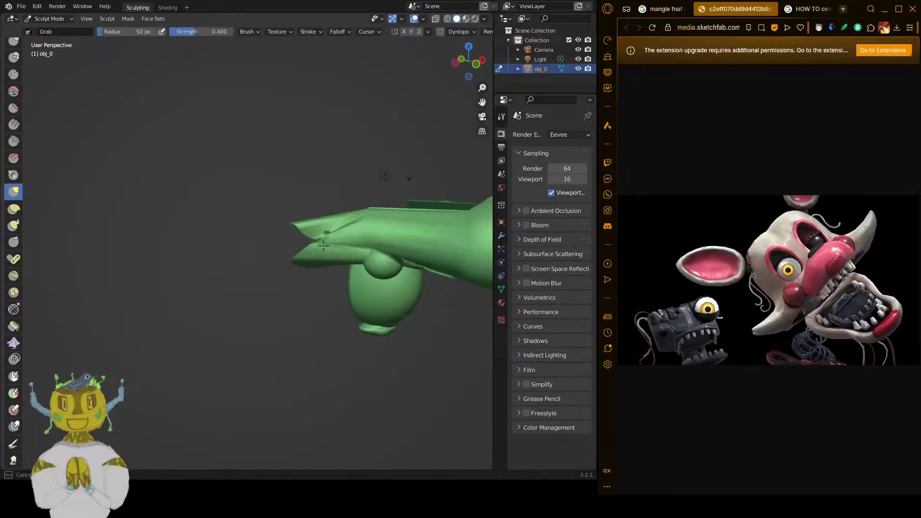
# - Try a Layer brush stroke across the surface beside the notch between the pointed tips
pyautogui.moveTo(402, 282)
pyautogui.mouseDown(button='middle')
pyautogui.moveTo(138, 272)
pyautogui.moveTo(227, 308)
pyautogui.mouseUp(button='middle')
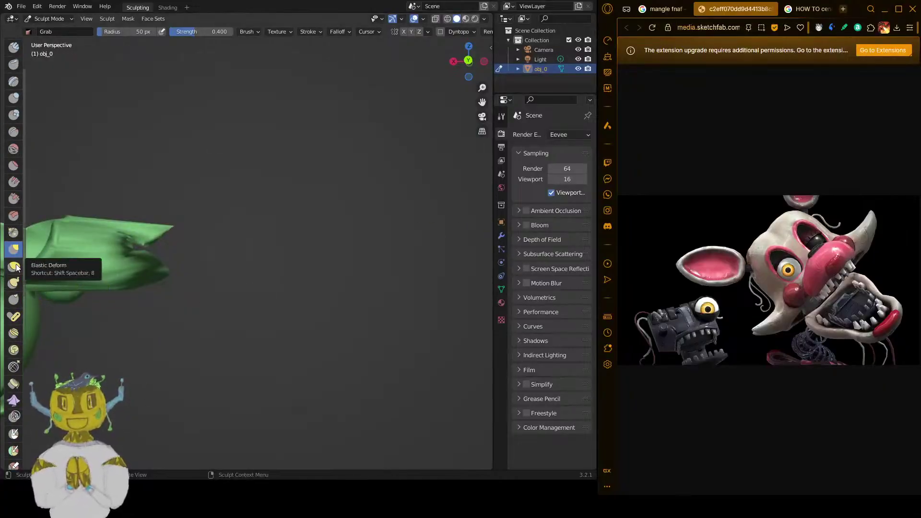
pyautogui.scroll(5, 13, 259)
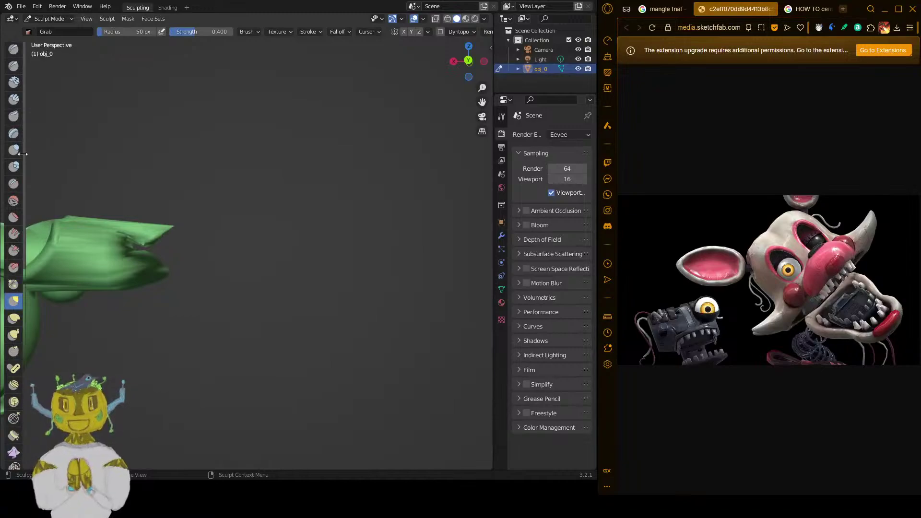
pyautogui.click(13, 133)
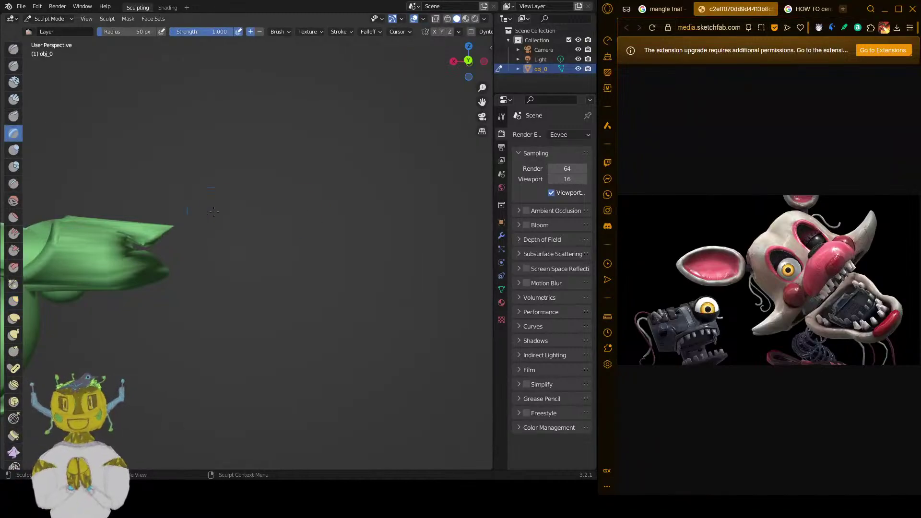
pyautogui.moveTo(135, 234); pyautogui.dragTo(83, 241)
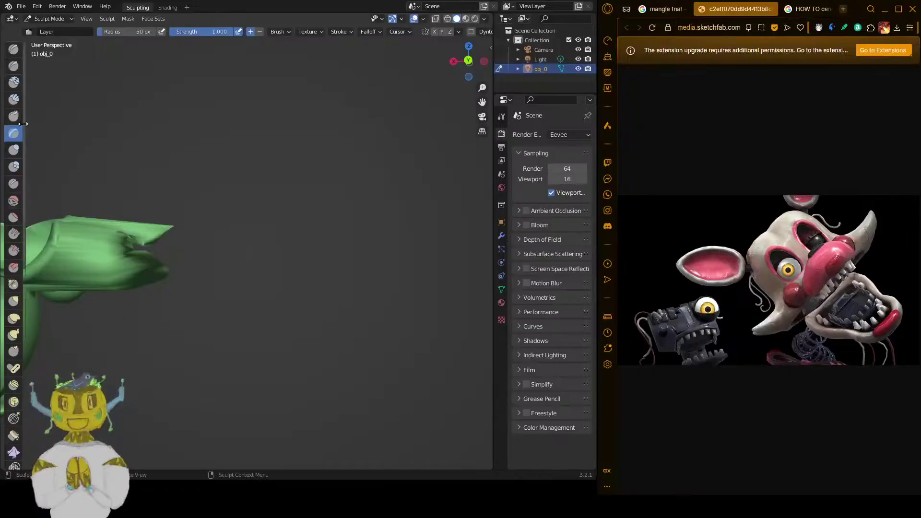
# - Build up the surface around the notch and the upper tip's base with the Draw brush at strength 0.500
pyautogui.click(14, 49)
pyautogui.moveTo(117, 225); pyautogui.dragTo(115, 229)
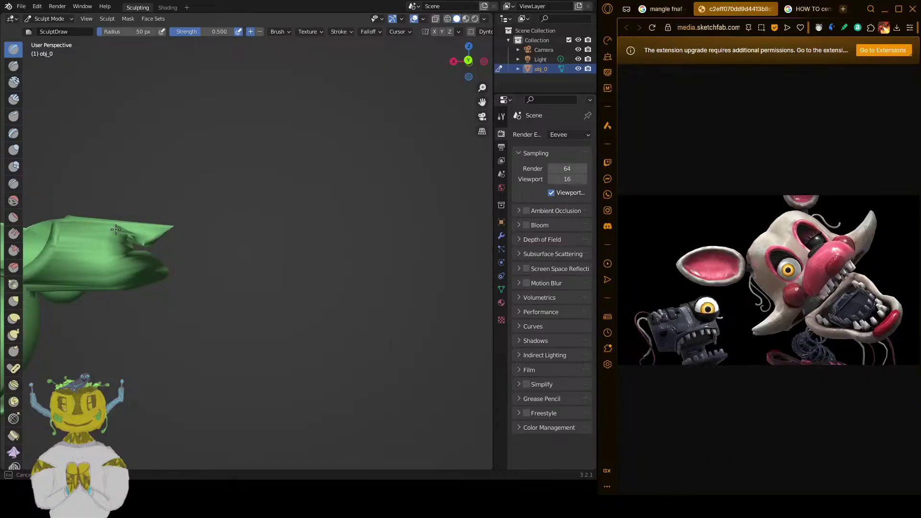
pyautogui.moveTo(116, 229); pyautogui.dragTo(125, 249)
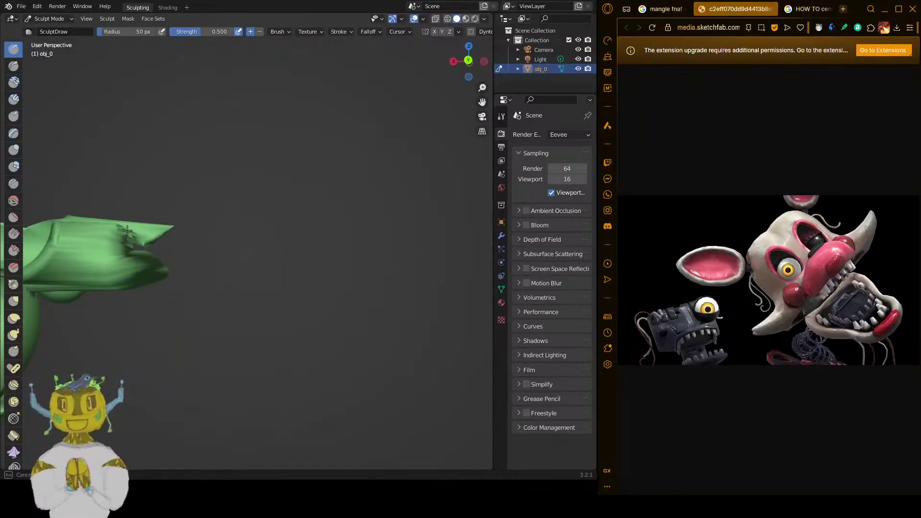
pyautogui.moveTo(127, 230); pyautogui.dragTo(123, 224)
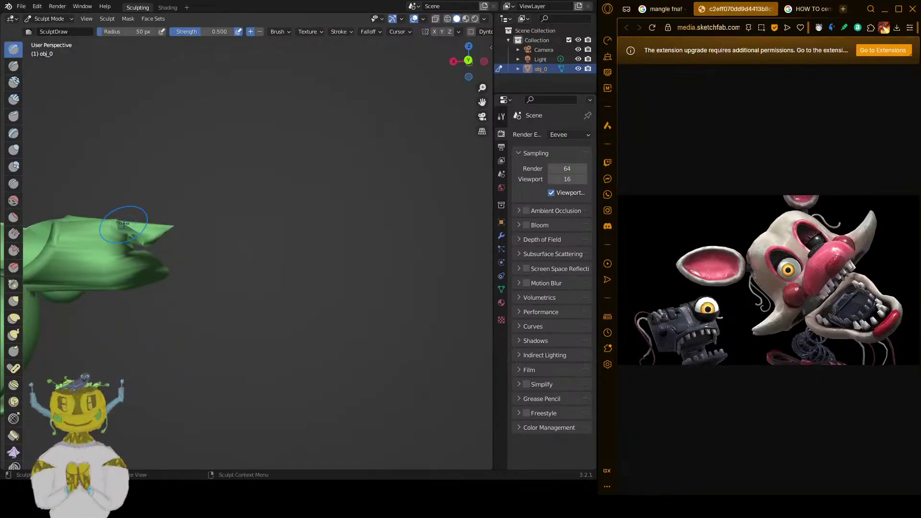
# - Add Draw brush strokes along the upper pointed tip and beside the notch on both sides
pyautogui.moveTo(120, 226); pyautogui.dragTo(151, 280, button='middle')
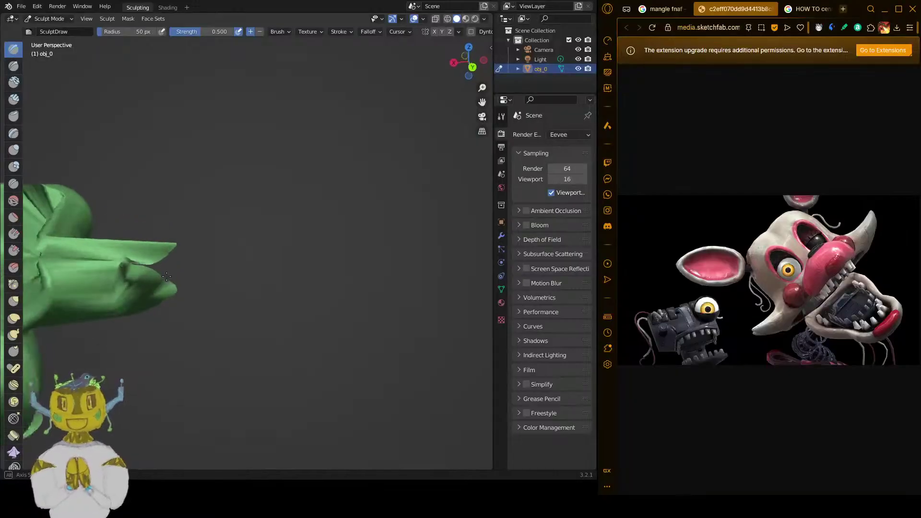
pyautogui.moveTo(111, 256); pyautogui.dragTo(108, 255)
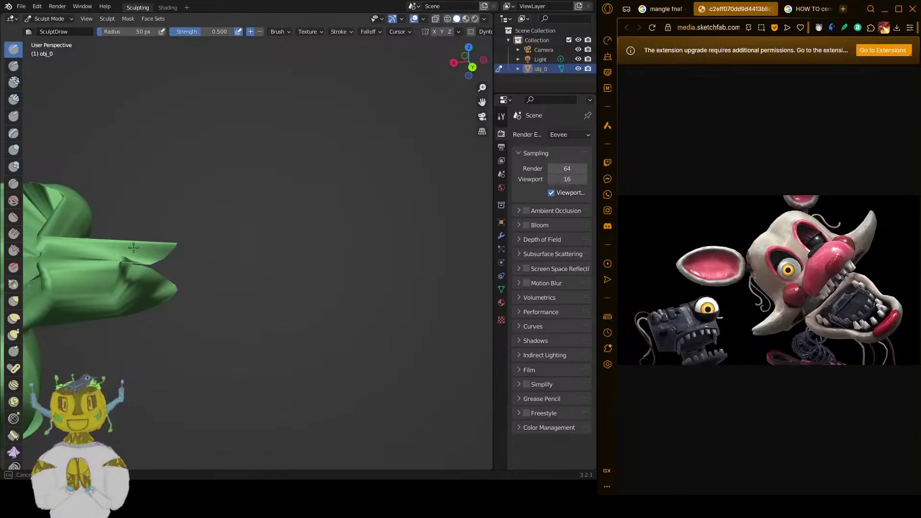
pyautogui.moveTo(133, 248)
pyautogui.mouseDown()
pyautogui.moveTo(143, 268)
pyautogui.moveTo(126, 258)
pyautogui.mouseUp()
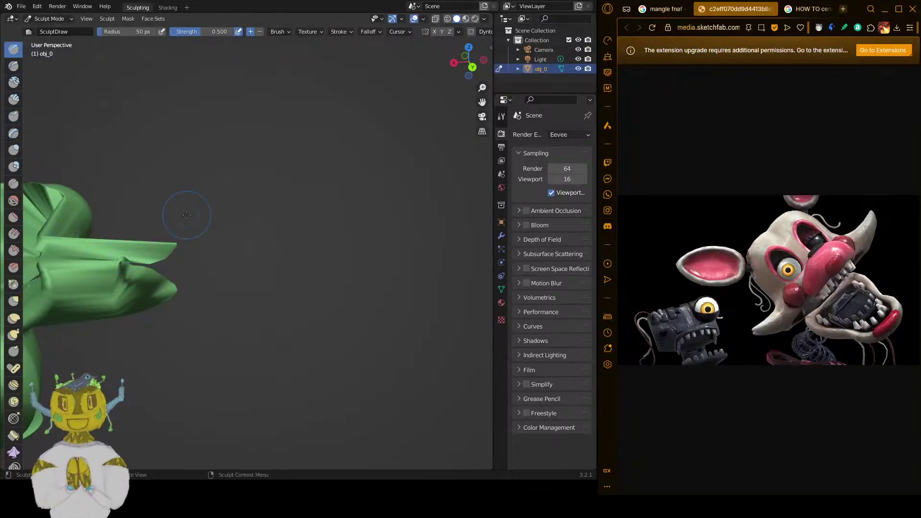
pyautogui.moveTo(185, 217)
pyautogui.mouseDown(button='middle')
pyautogui.moveTo(141, 236)
pyautogui.moveTo(370, 240)
pyautogui.moveTo(348, 219)
pyautogui.moveTo(391, 236)
pyautogui.moveTo(395, 252)
pyautogui.mouseUp(button='middle')
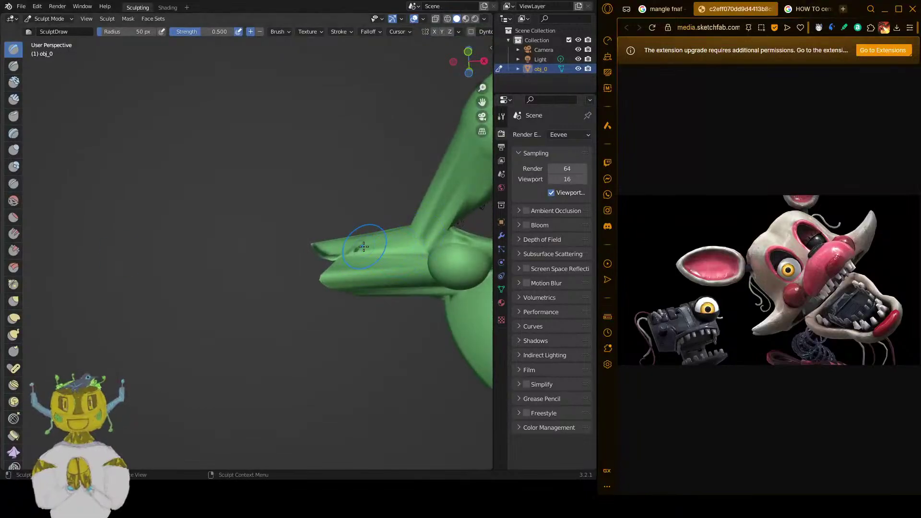
pyautogui.moveTo(366, 240); pyautogui.dragTo(330, 250)
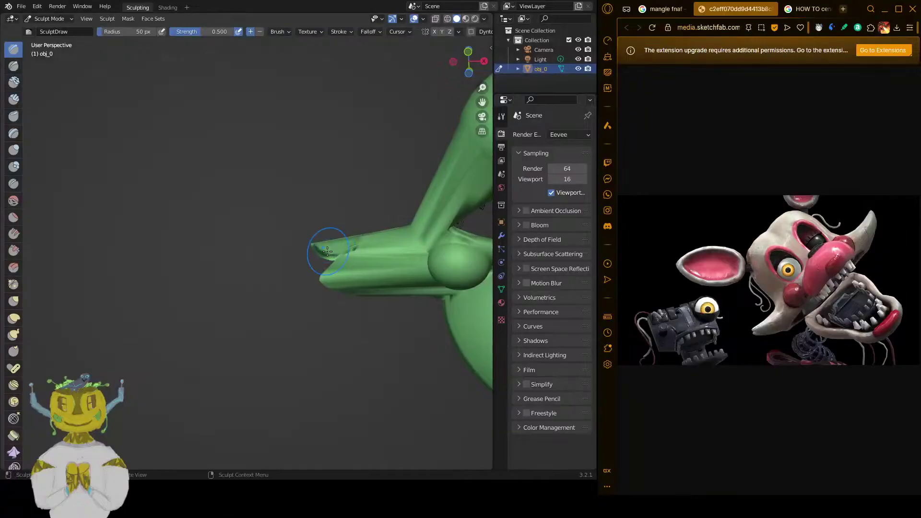
# - Examine the whole model from several angles, comparing the pointed side piece with the untouched cylinder opposite
pyautogui.moveTo(405, 273); pyautogui.dragTo(311, 283, button='middle')
pyautogui.scroll(4, 290, 263)
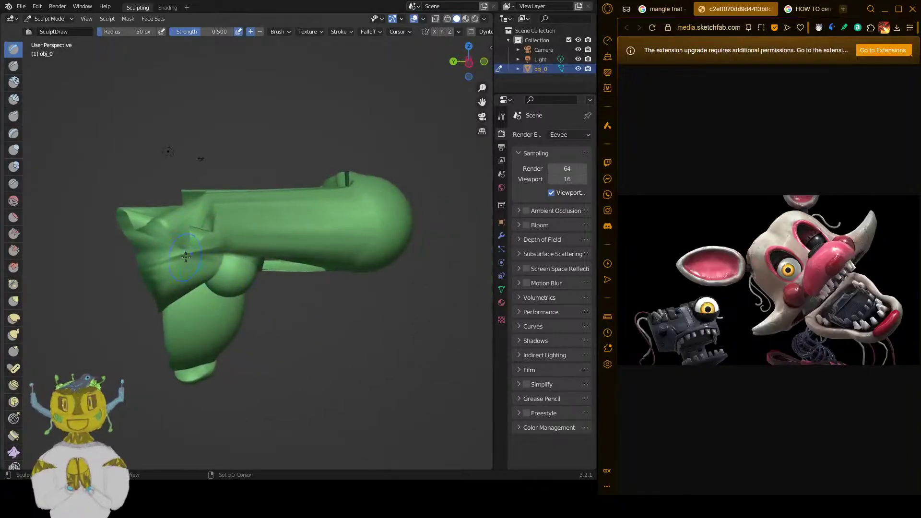
pyautogui.moveTo(194, 263); pyautogui.dragTo(313, 181, button='middle')
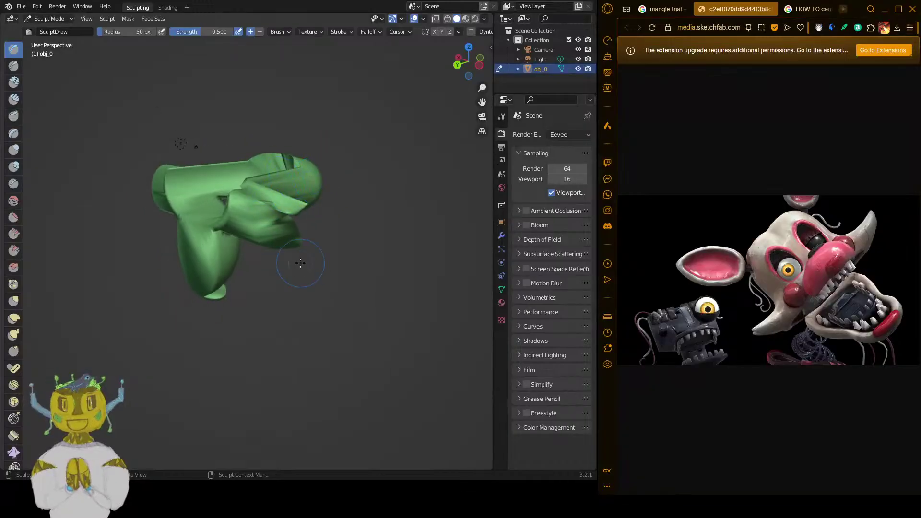
pyautogui.moveTo(304, 264); pyautogui.dragTo(190, 191, button='middle')
pyautogui.scroll(-6, 329, 201)
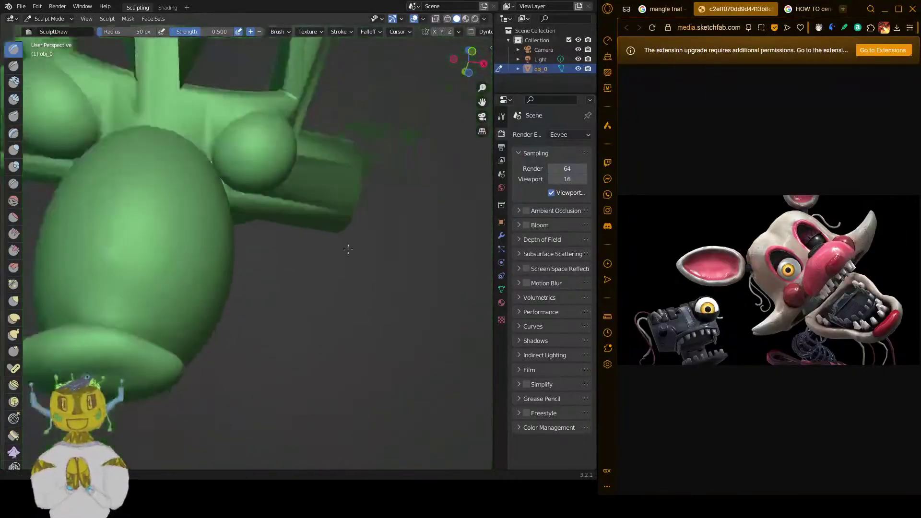
pyautogui.moveTo(348, 289); pyautogui.dragTo(251, 146, button='middle')
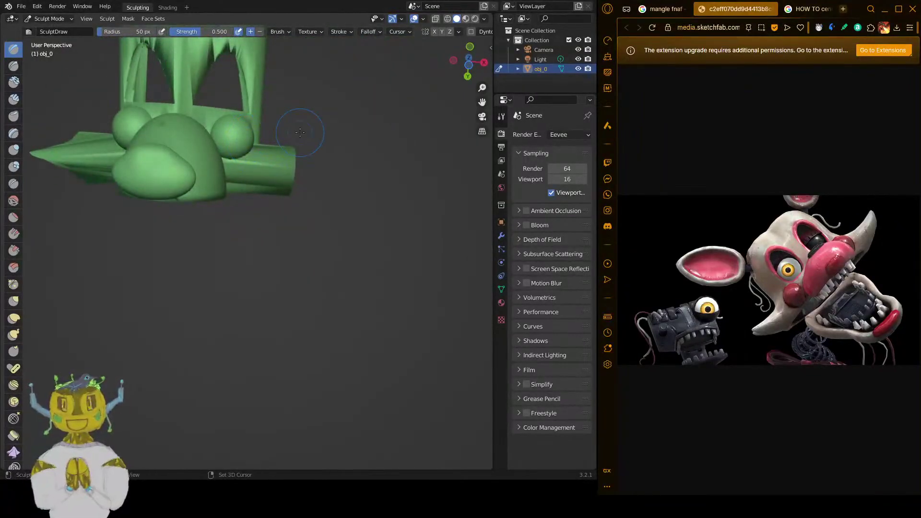
pyautogui.keyDown('shift'); pyautogui.moveTo(300, 132); pyautogui.dragTo(386, 292, button='middle'); pyautogui.keyUp('shift')
pyautogui.scroll(5, 325, 278)
pyautogui.scroll(-6, 320, 275)
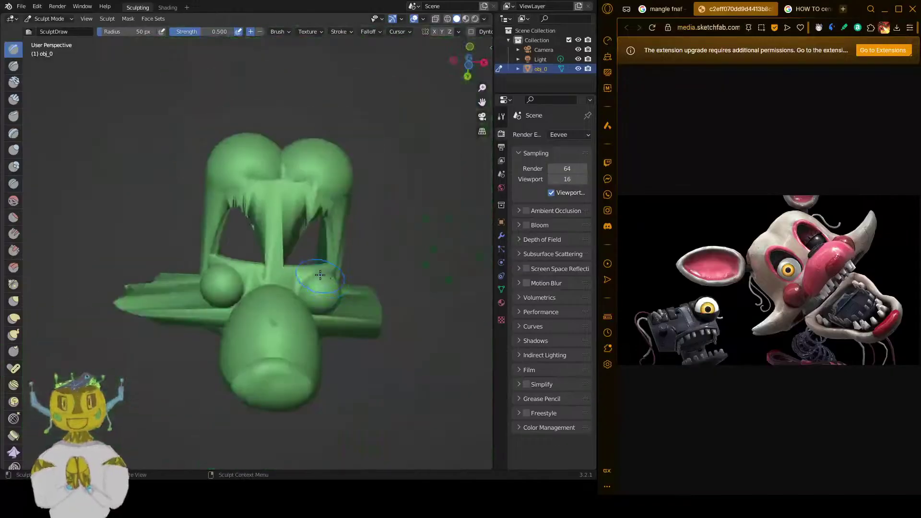
pyautogui.moveTo(320, 275)
pyautogui.mouseDown(button='middle')
pyautogui.moveTo(310, 272)
pyautogui.moveTo(300, 283)
pyautogui.moveTo(316, 297)
pyautogui.moveTo(347, 177)
pyautogui.moveTo(365, 452)
pyautogui.moveTo(48, 444)
pyautogui.moveTo(235, 317)
pyautogui.moveTo(236, 168)
pyautogui.moveTo(279, 278)
pyautogui.mouseUp(button='middle')
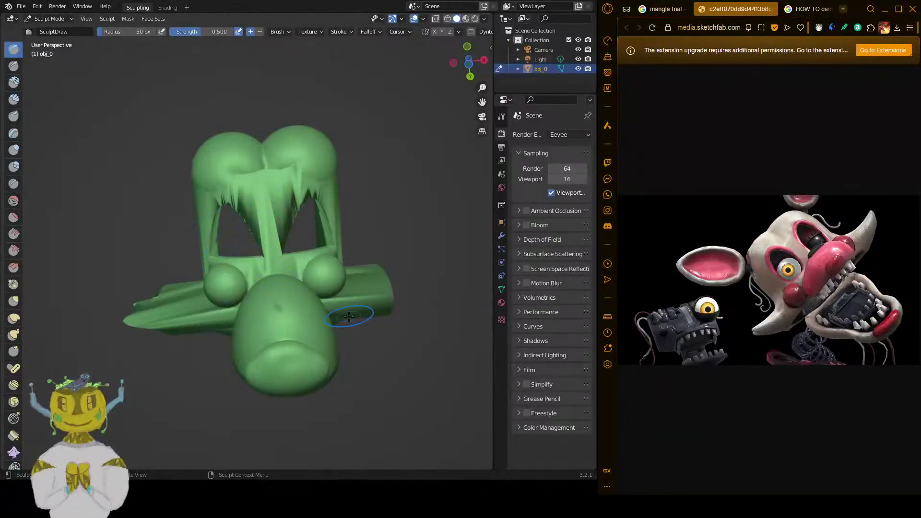
pyautogui.moveTo(285, 273)
pyautogui.mouseDown(button='middle')
pyautogui.moveTo(296, 237)
pyautogui.moveTo(350, 266)
pyautogui.moveTo(298, 231)
pyautogui.moveTo(391, 244)
pyautogui.moveTo(381, 247)
pyautogui.mouseUp(button='middle')
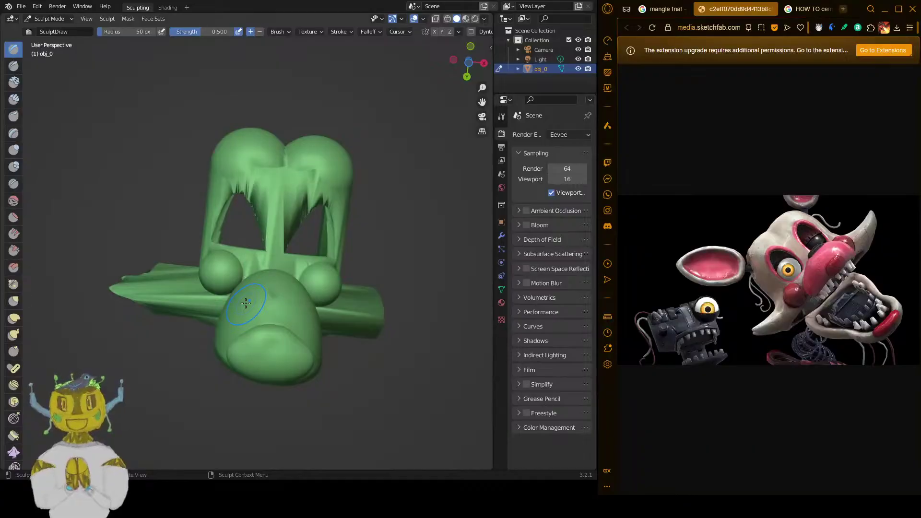
pyautogui.moveTo(393, 298)
pyautogui.mouseDown(button='middle')
pyautogui.moveTo(327, 318)
pyautogui.moveTo(298, 341)
pyautogui.moveTo(309, 366)
pyautogui.moveTo(348, 365)
pyautogui.mouseUp(button='middle')
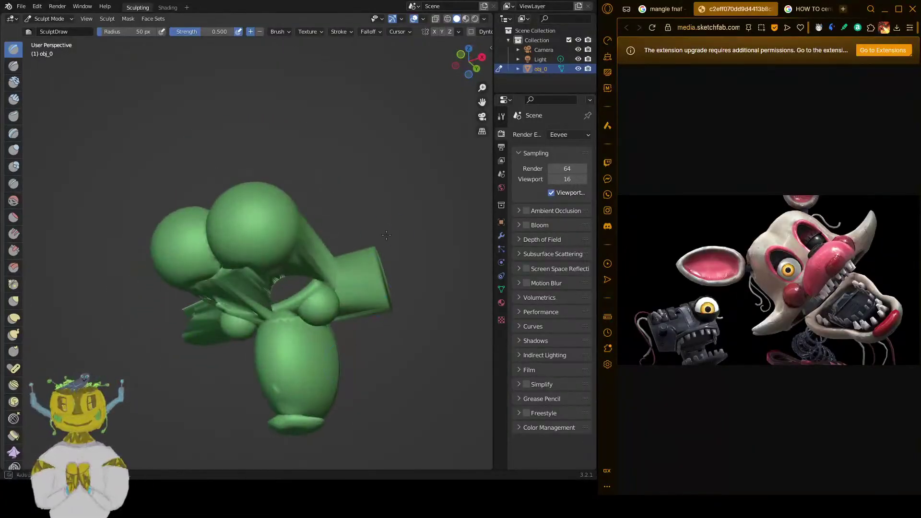
pyautogui.moveTo(379, 307); pyautogui.dragTo(443, 175, button='middle')
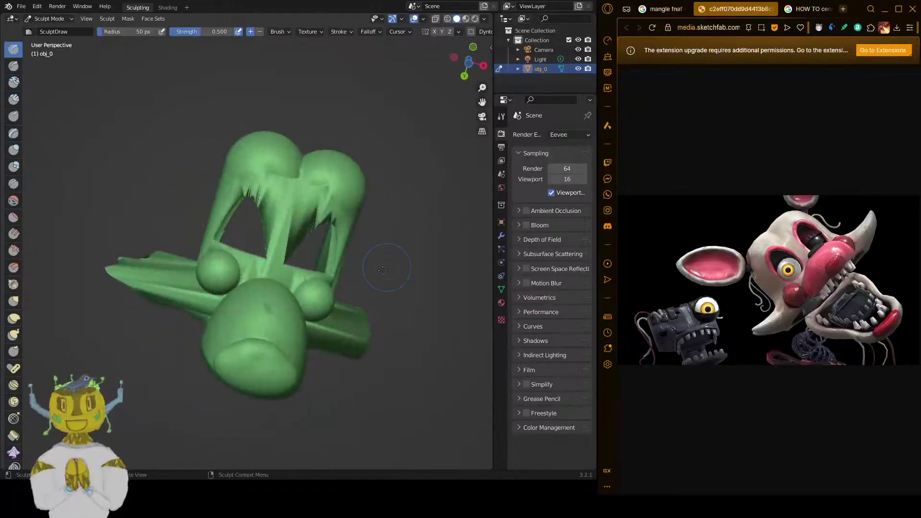
# - Frame the whole model in the viewport and inspect the untouched side cylinder from its end
pyautogui.moveTo(330, 318)
pyautogui.mouseDown(button='middle')
pyautogui.moveTo(298, 315)
pyautogui.moveTo(357, 305)
pyautogui.moveTo(224, 332)
pyautogui.mouseUp(button='middle')
pyautogui.moveTo(94, 274)
pyautogui.keyDown('ctrl'); pyautogui.mouseDown(button='middle')
pyautogui.moveTo(114, 316)
pyautogui.moveTo(183, 255)
pyautogui.mouseUp(button='middle'); pyautogui.keyUp('ctrl')
pyautogui.moveTo(197, 304)
pyautogui.mouseDown(button='middle')
pyautogui.moveTo(205, 373)
pyautogui.moveTo(227, 387)
pyautogui.moveTo(174, 324)
pyautogui.moveTo(212, 333)
pyautogui.mouseUp(button='middle')
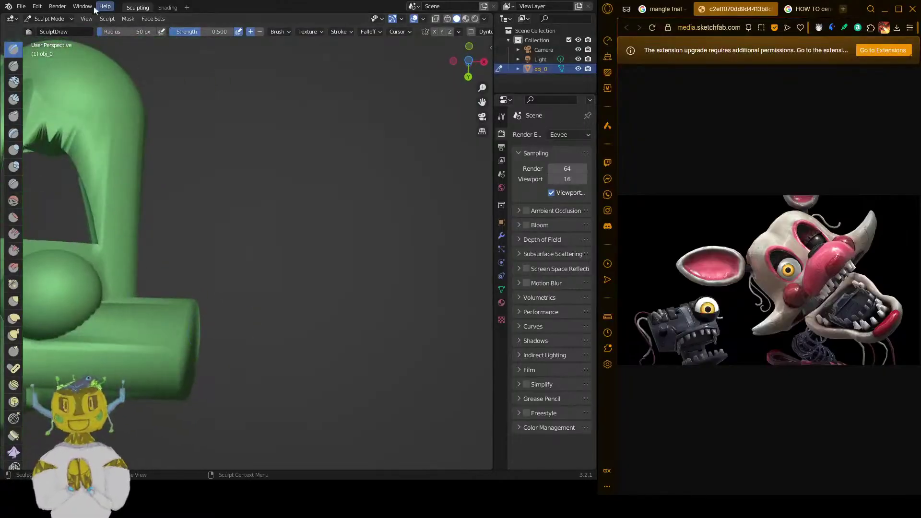
pyautogui.click(38, 7)
pyautogui.click(57, 16)
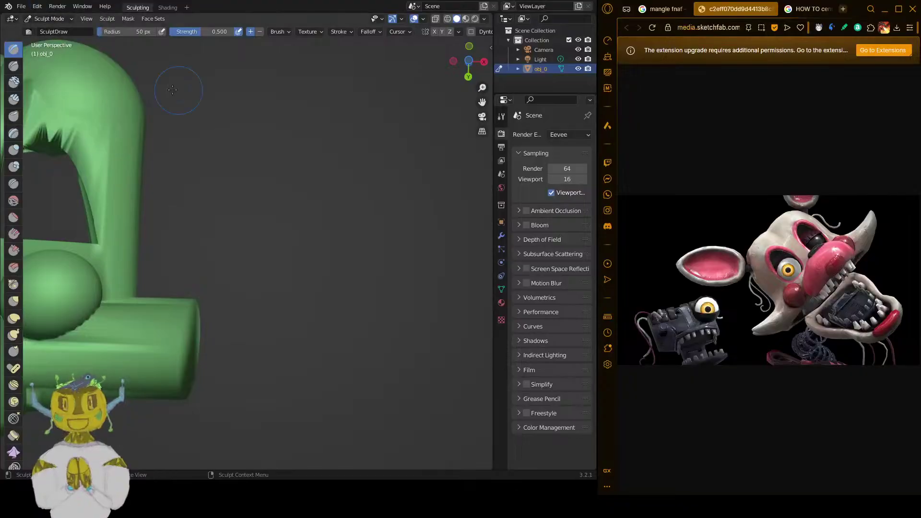
pyautogui.click(87, 19)
pyautogui.moveTo(106, 19)
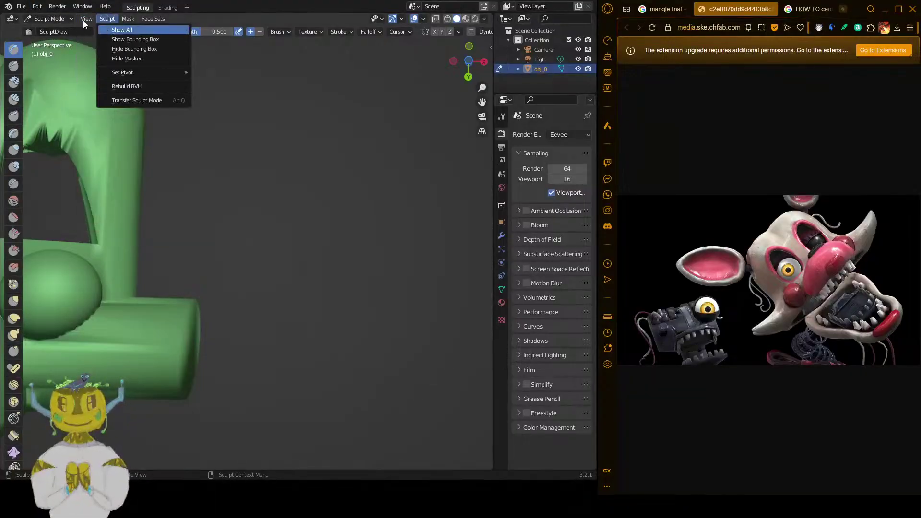
pyautogui.click(86, 18)
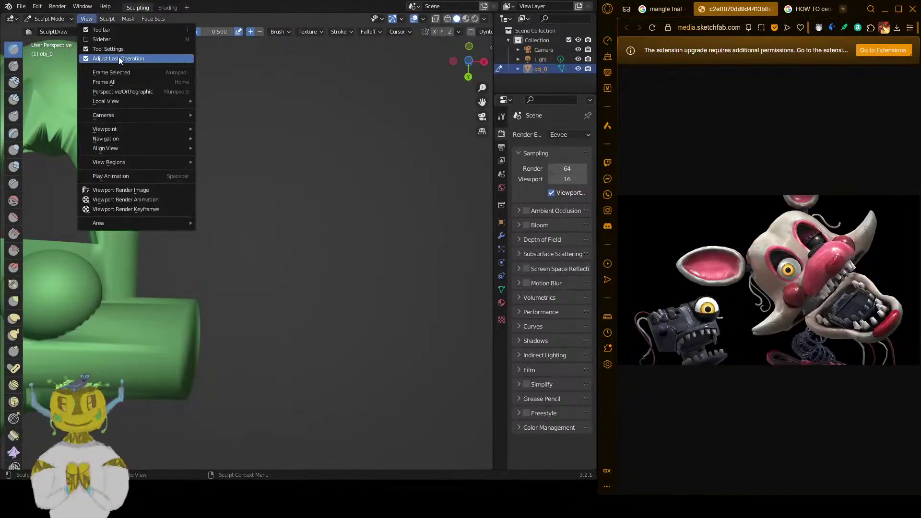
pyautogui.click(129, 73)
pyautogui.moveTo(189, 174)
pyautogui.mouseDown(button='middle')
pyautogui.moveTo(193, 202)
pyautogui.moveTo(229, 202)
pyautogui.moveTo(288, 392)
pyautogui.moveTo(252, 393)
pyautogui.moveTo(247, 377)
pyautogui.moveTo(268, 374)
pyautogui.mouseUp(button='middle')
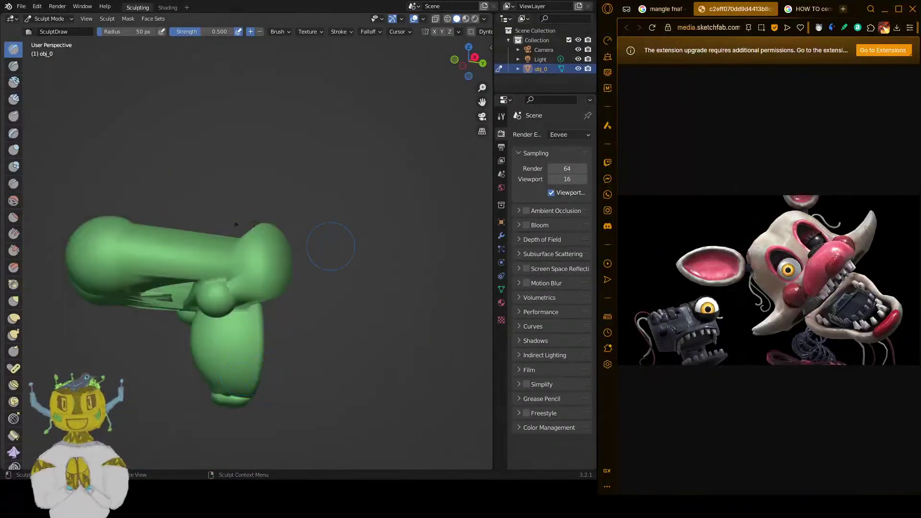
# - Inflate the rim and end face of the untouched side cylinder with the Inflate/Deflate brush at radius 50 px and strength 0.500
pyautogui.click(13, 149)
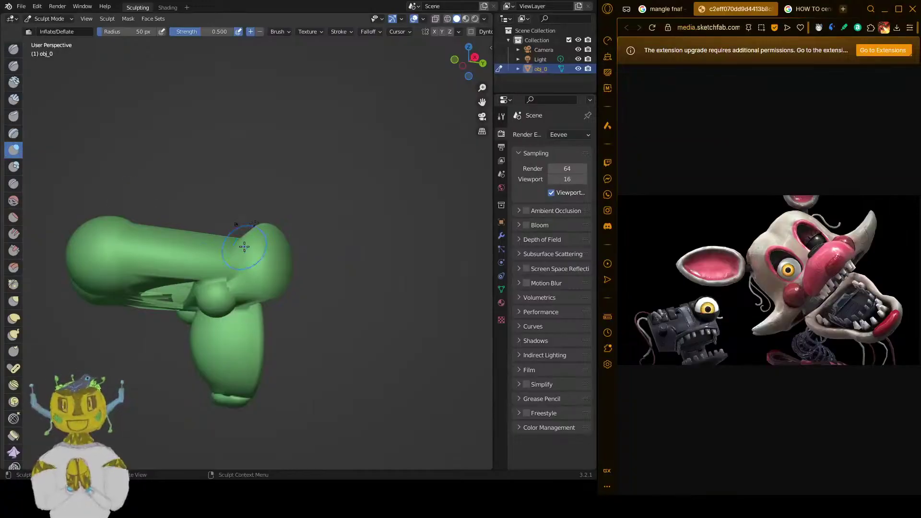
pyautogui.moveTo(270, 276); pyautogui.dragTo(272, 276)
pyautogui.moveTo(272, 276); pyautogui.dragTo(269, 234)
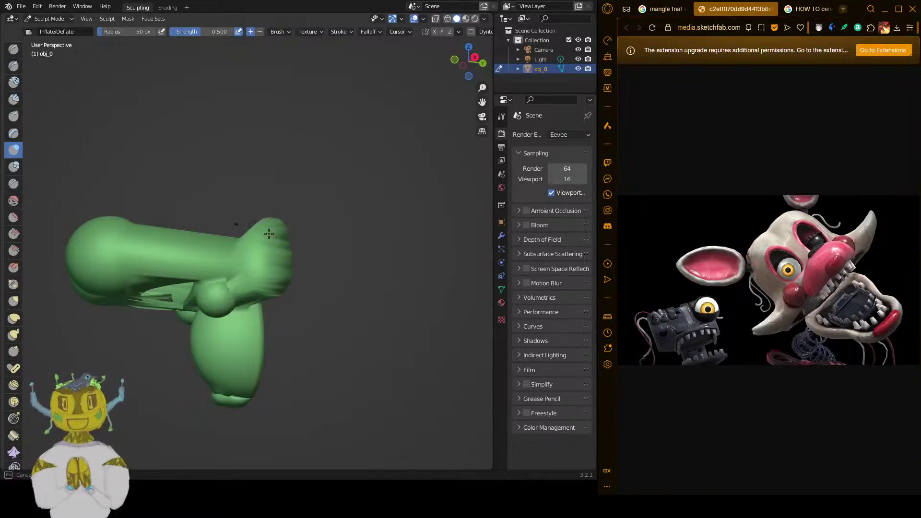
pyautogui.moveTo(270, 233); pyautogui.dragTo(272, 227)
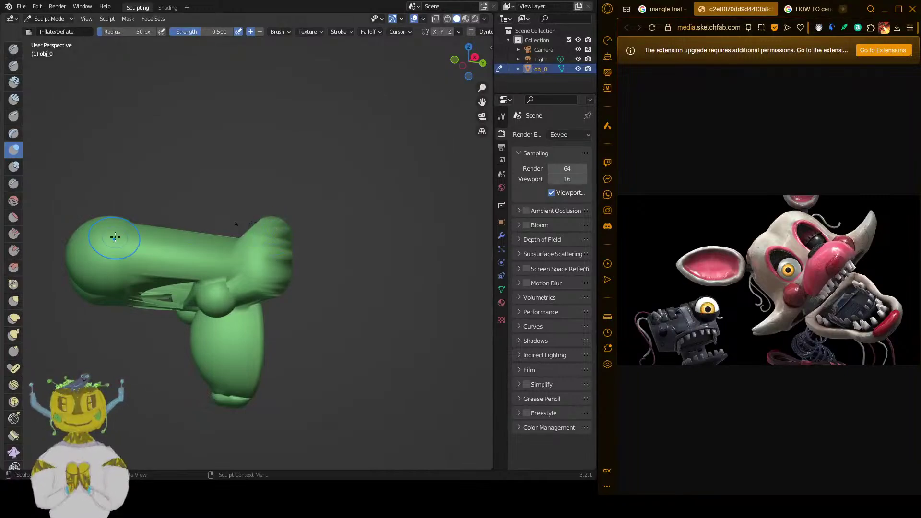
pyautogui.scroll(4, 398, 275)
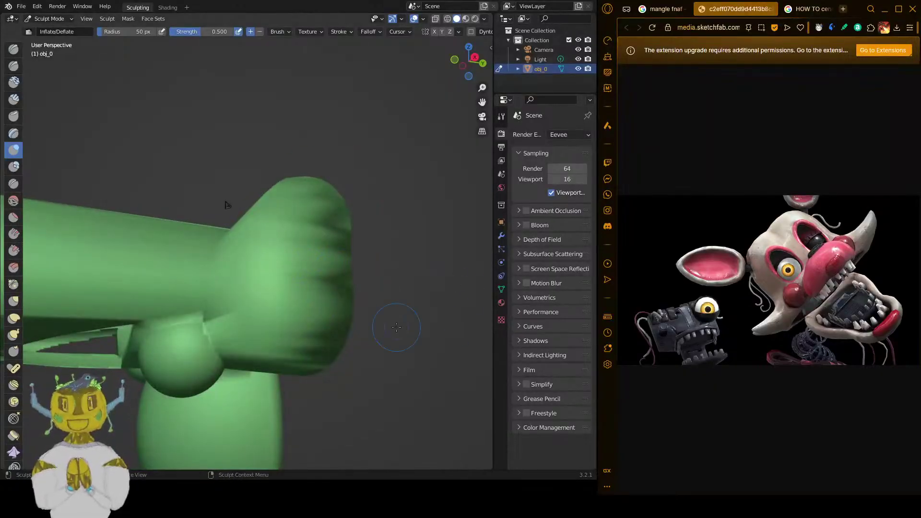
pyautogui.moveTo(306, 318); pyautogui.dragTo(329, 255)
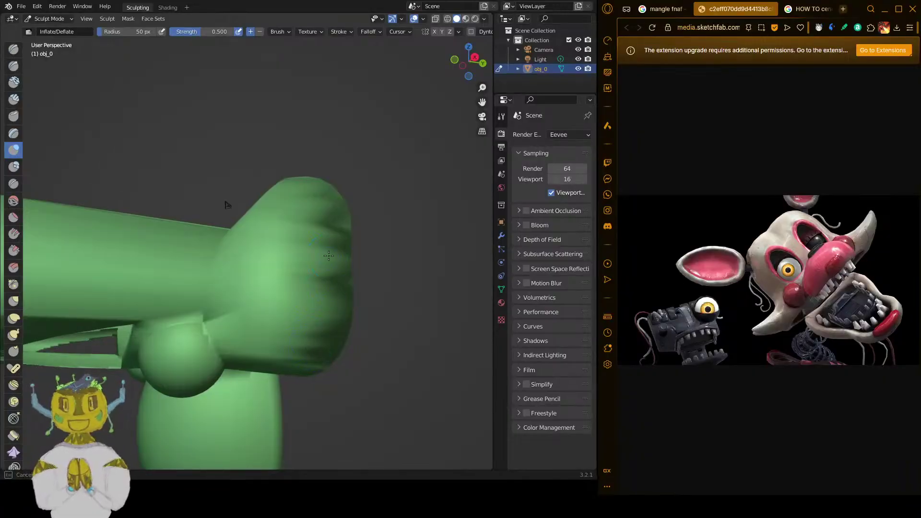
pyautogui.moveTo(324, 220); pyautogui.dragTo(322, 216)
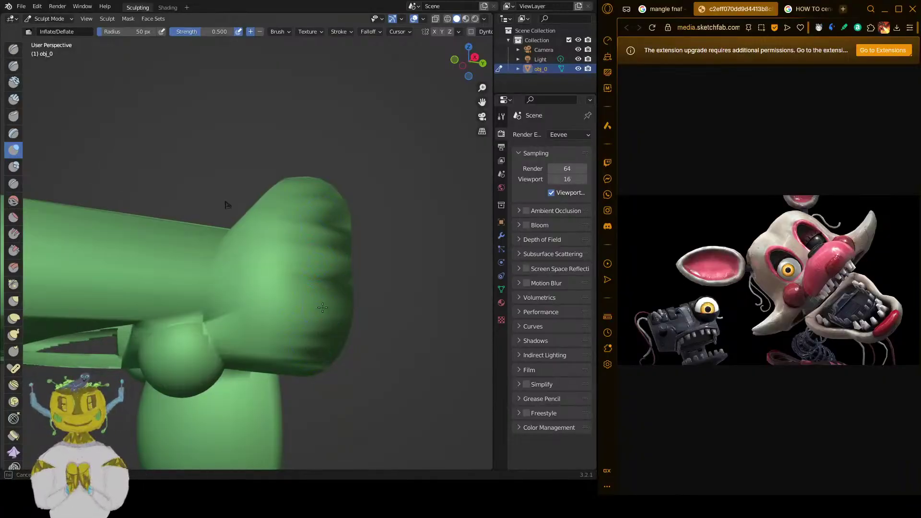
# - Push the inflated cylinder end inward along its upper and lower edges and end face with Clay Thumb strokes at strength 0.500
pyautogui.click(14, 117)
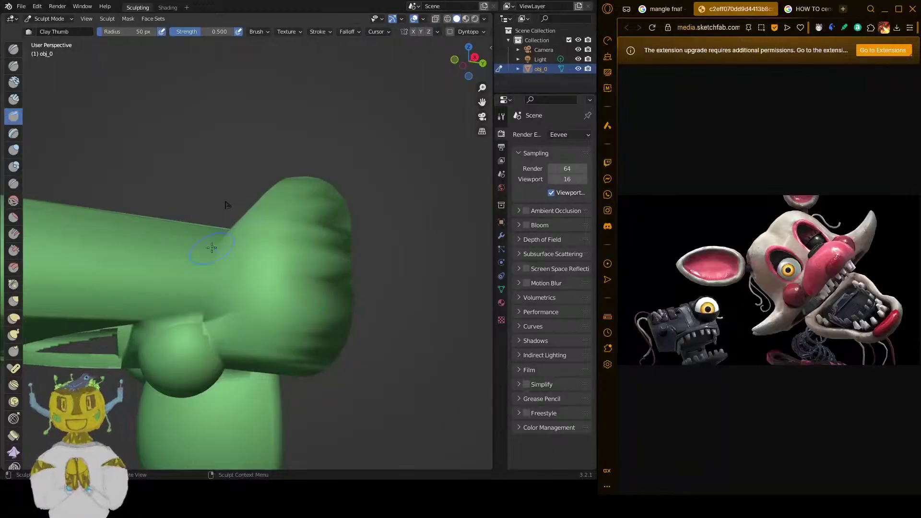
pyautogui.moveTo(331, 355); pyautogui.dragTo(323, 304)
pyautogui.moveTo(320, 179)
pyautogui.mouseDown()
pyautogui.moveTo(320, 170)
pyautogui.moveTo(312, 252)
pyautogui.mouseUp()
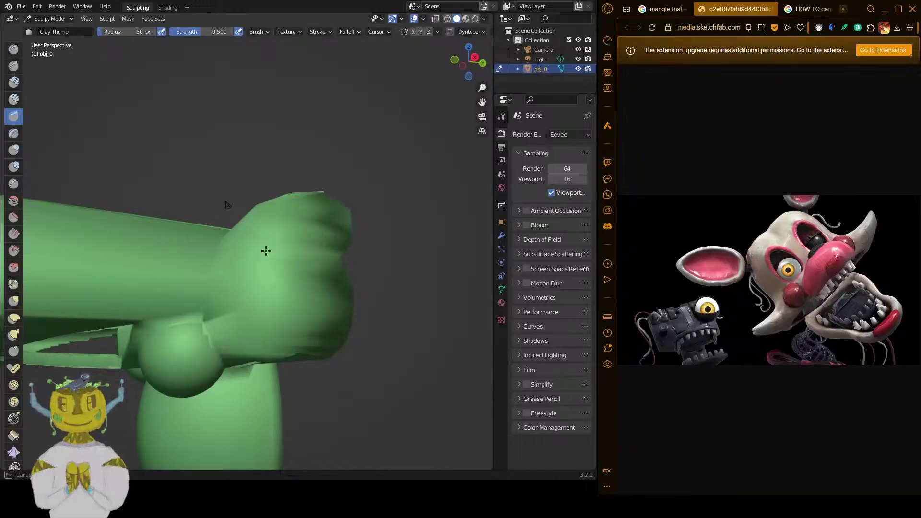
pyautogui.moveTo(266, 251); pyautogui.dragTo(264, 250)
pyautogui.moveTo(489, 322); pyautogui.dragTo(435, 349, button='middle')
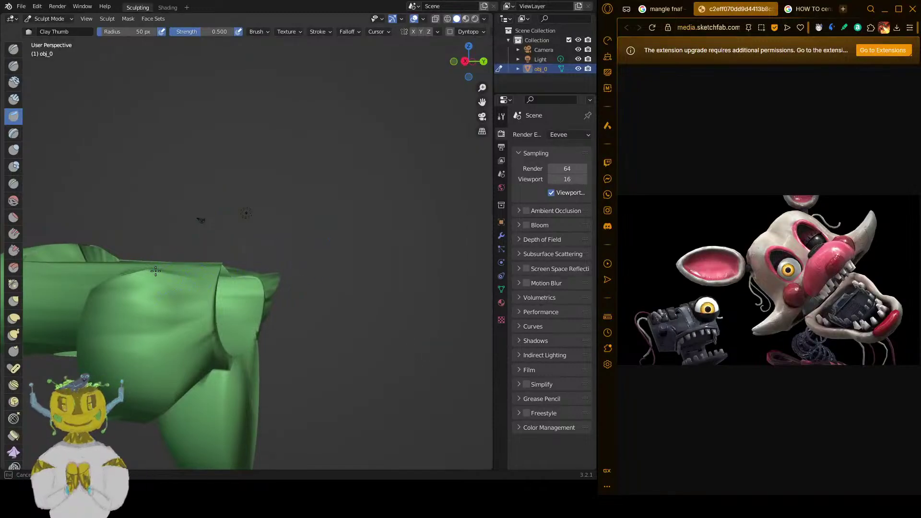
pyautogui.moveTo(154, 274); pyautogui.dragTo(151, 274)
pyautogui.moveTo(151, 274)
pyautogui.mouseDown()
pyautogui.moveTo(140, 260)
pyautogui.moveTo(138, 271)
pyautogui.mouseUp()
pyautogui.moveTo(158, 379)
pyautogui.mouseDown()
pyautogui.moveTo(156, 370)
pyautogui.moveTo(151, 396)
pyautogui.moveTo(129, 303)
pyautogui.mouseUp()
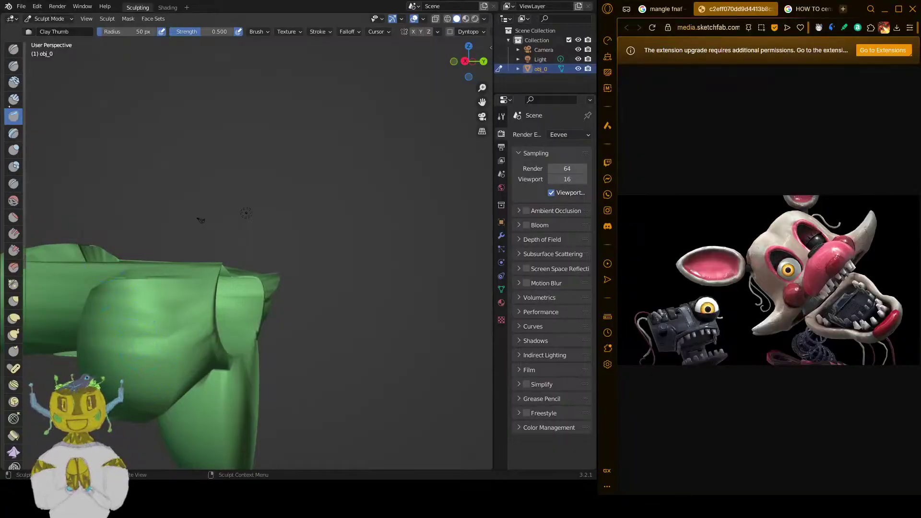
# - Apply Layer brush strokes at strength 1.000 to the cylinder's end face and its lower edge
pyautogui.click(13, 133)
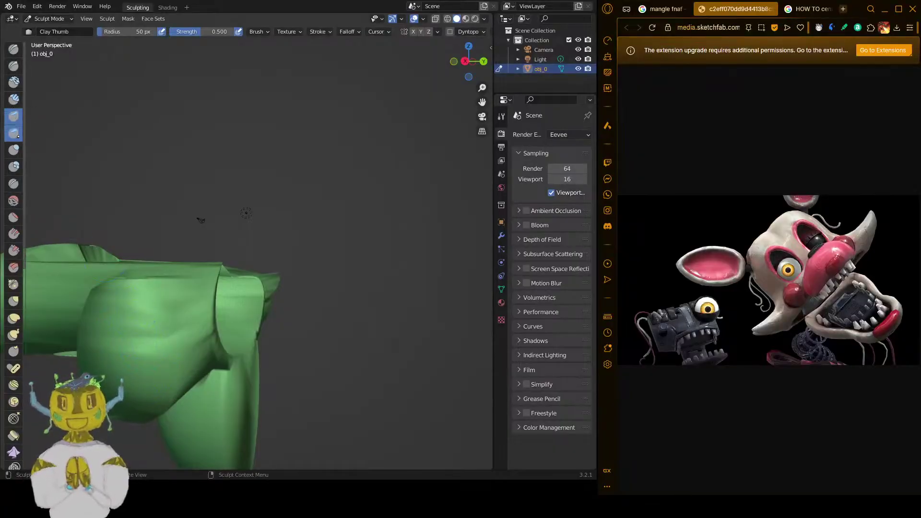
pyautogui.moveTo(159, 293)
pyautogui.mouseDown()
pyautogui.moveTo(159, 309)
pyautogui.moveTo(162, 303)
pyautogui.mouseUp()
pyautogui.moveTo(163, 302)
pyautogui.mouseDown()
pyautogui.moveTo(169, 330)
pyautogui.moveTo(145, 301)
pyautogui.mouseUp()
pyautogui.moveTo(144, 299)
pyautogui.mouseDown(button='middle')
pyautogui.moveTo(185, 329)
pyautogui.moveTo(336, 191)
pyautogui.mouseUp(button='middle')
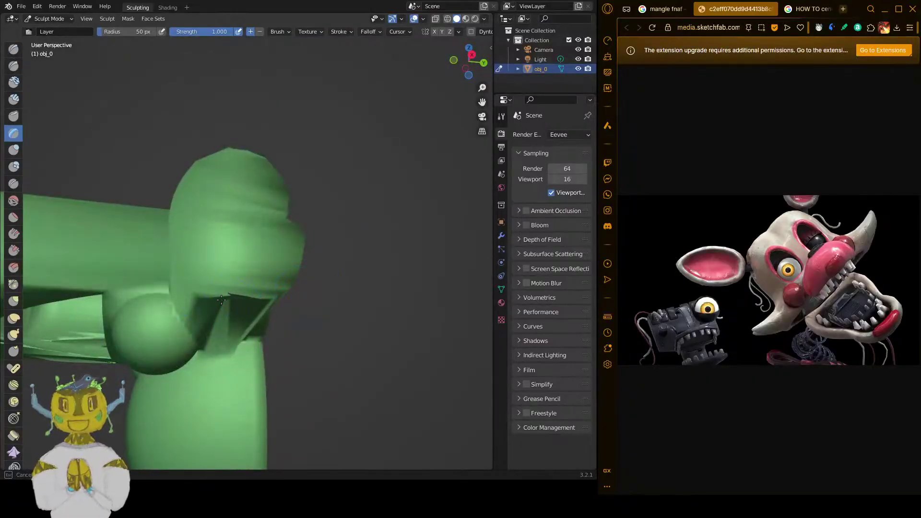
pyautogui.moveTo(227, 303); pyautogui.dragTo(227, 294)
# - Inflate the cylinder end's lower edge with the Inflate/Deflate brush and view the whole model from the front
pyautogui.press('i')
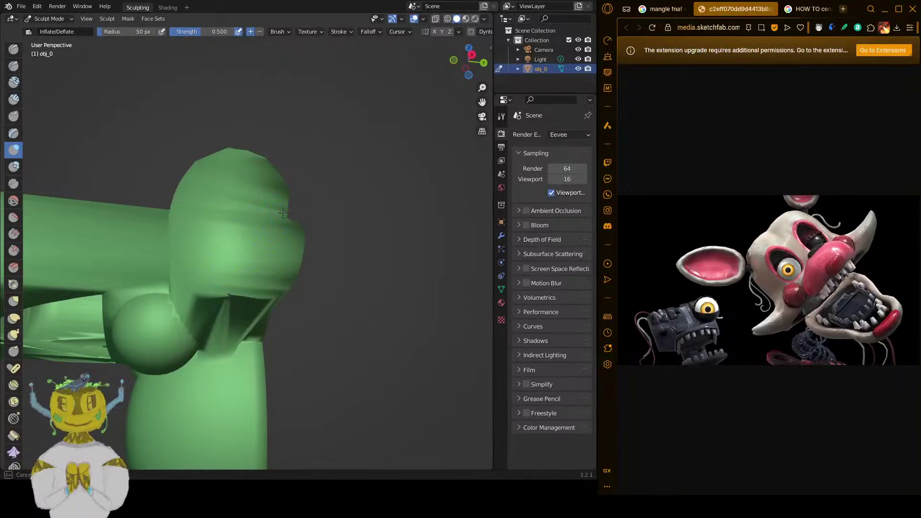
pyautogui.moveTo(229, 297); pyautogui.dragTo(220, 339)
pyautogui.moveTo(154, 247)
pyautogui.mouseDown(button='middle')
pyautogui.moveTo(230, 207)
pyautogui.moveTo(295, 209)
pyautogui.moveTo(269, 179)
pyautogui.mouseUp(button='middle')
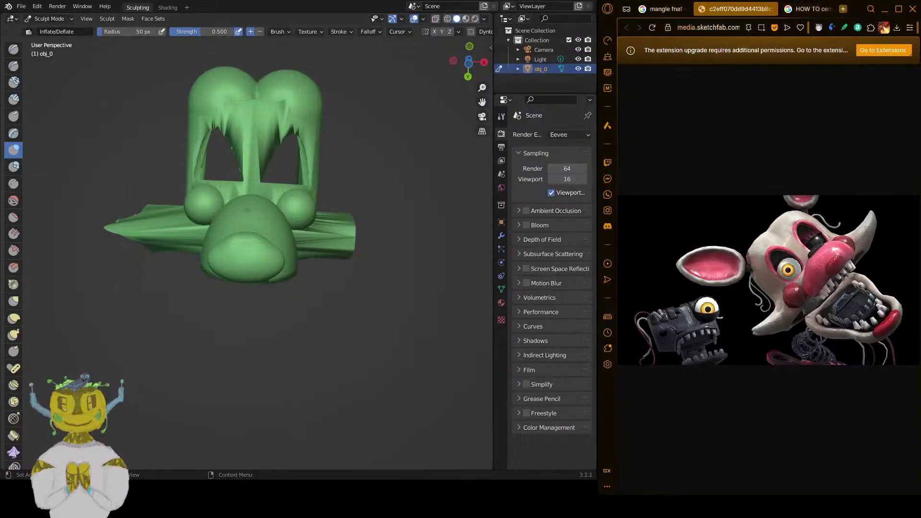
# - Switch to the web browser, search for "chatgpt" in a new tab, and open OpenAI's Introducing ChatGPT page
pyautogui.click(843, 9)
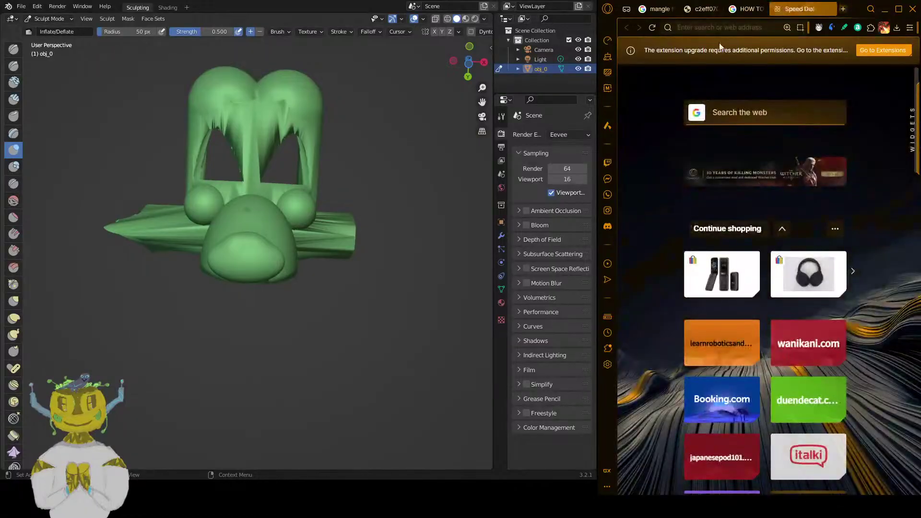
pyautogui.click(776, 122)
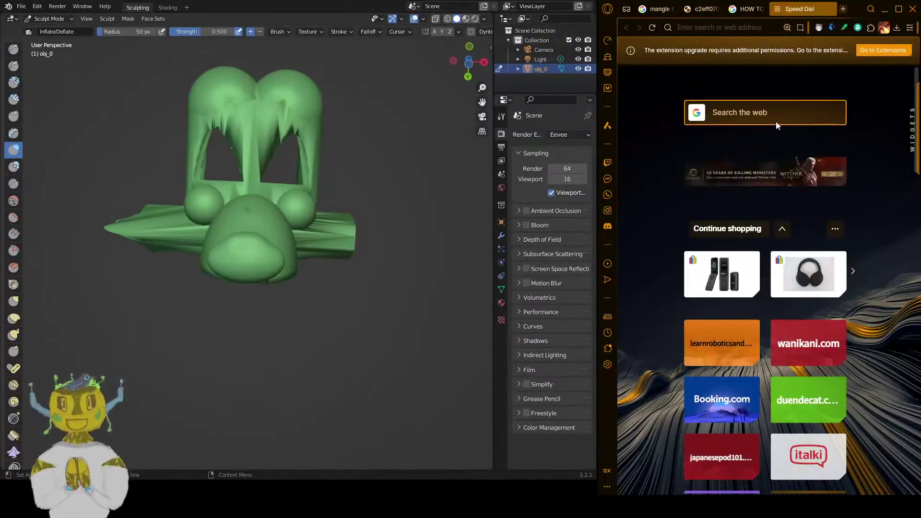
pyautogui.write('chatgpt')
pyautogui.press('Return')
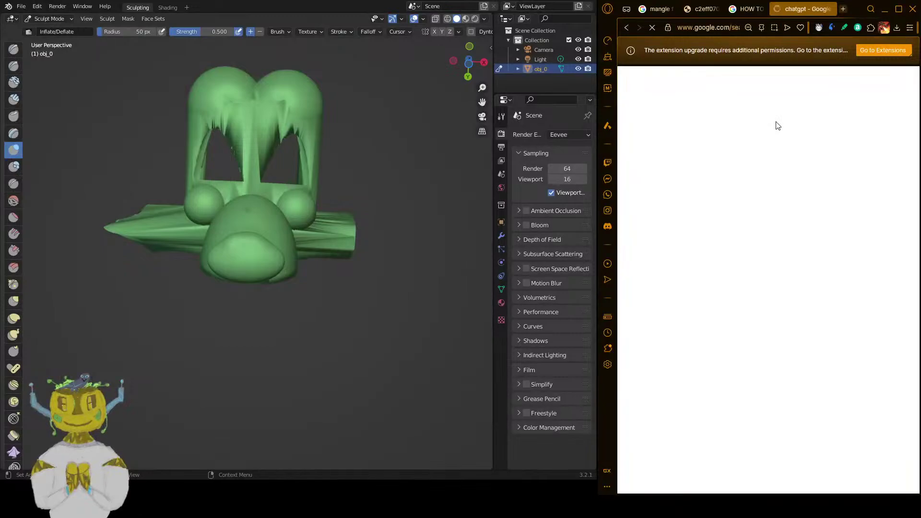
pyautogui.click(679, 249)
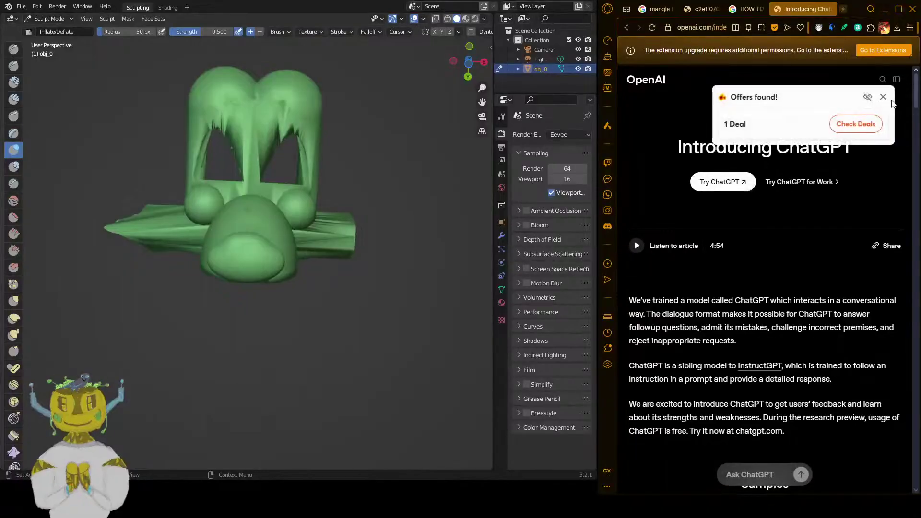
# - Dismiss the offers pop-up and open ChatGPT through the OpenAI site's login options
pyautogui.click(897, 78)
pyautogui.click(898, 78)
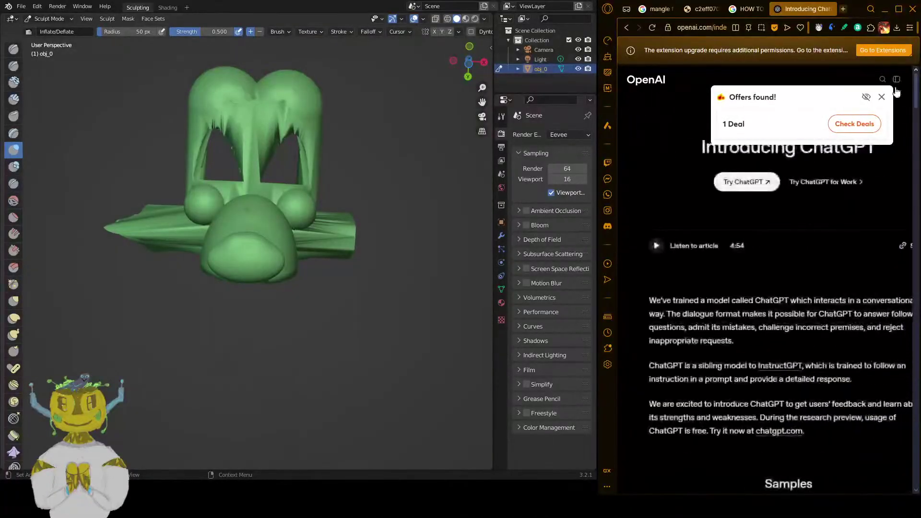
pyautogui.click(882, 97)
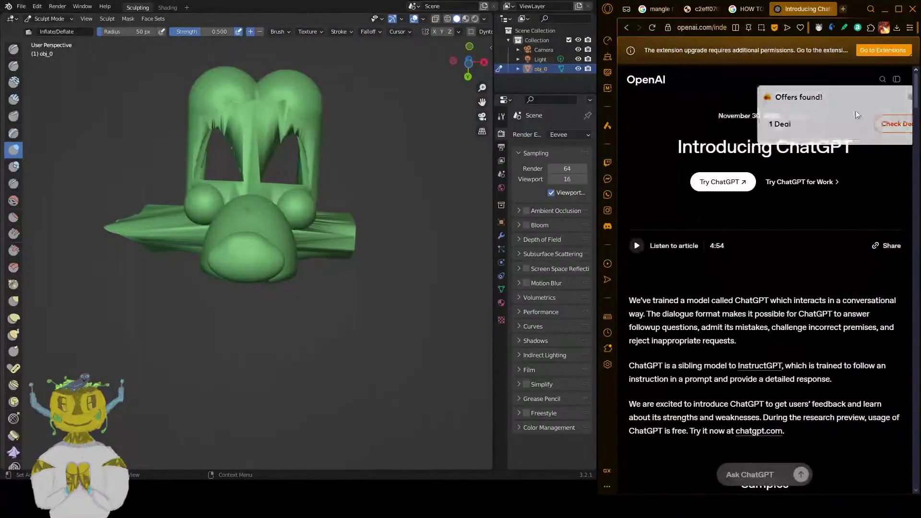
pyautogui.click(896, 81)
pyautogui.click(871, 460)
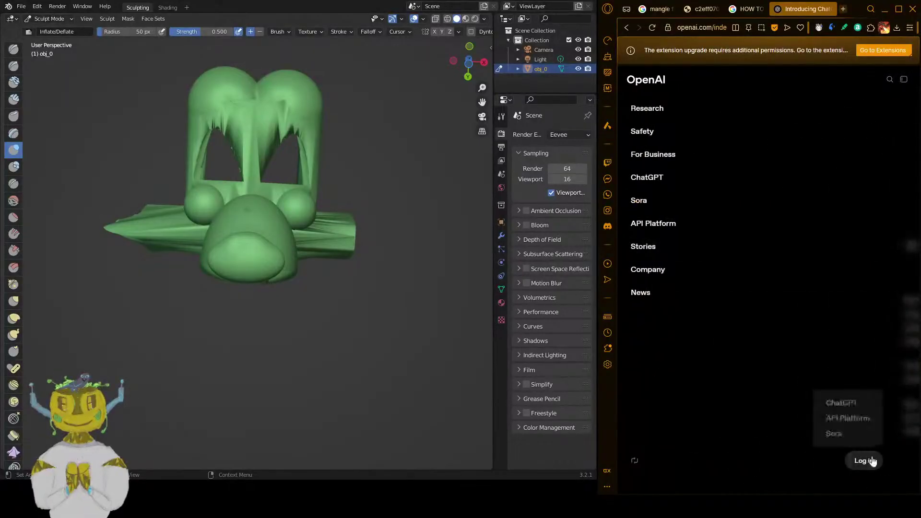
pyautogui.click(842, 401)
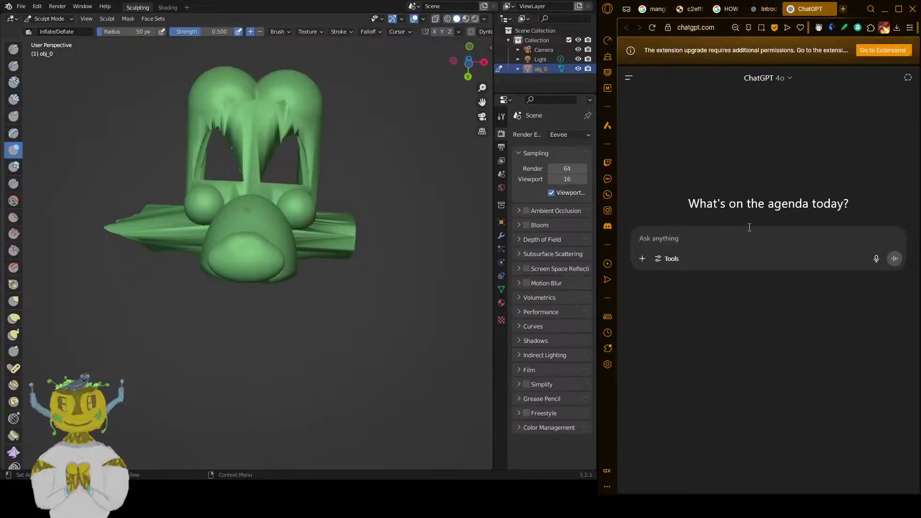
# - Write the question "What is the best way to go from a tinkercad model (low res) to a detailed and smooth model ?" in the prompt
pyautogui.write('How')
pyautogui.press('BackSpace')
pyautogui.press('BackSpace')
pyautogui.press('BackSpace')
pyautogui.press('BackSpace')
pyautogui.write('What ')
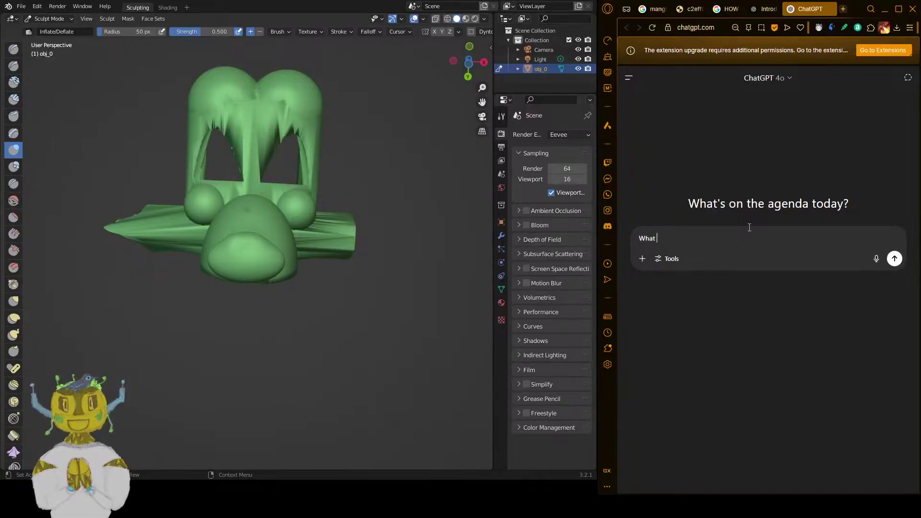
pyautogui.write('is the best way to fo')
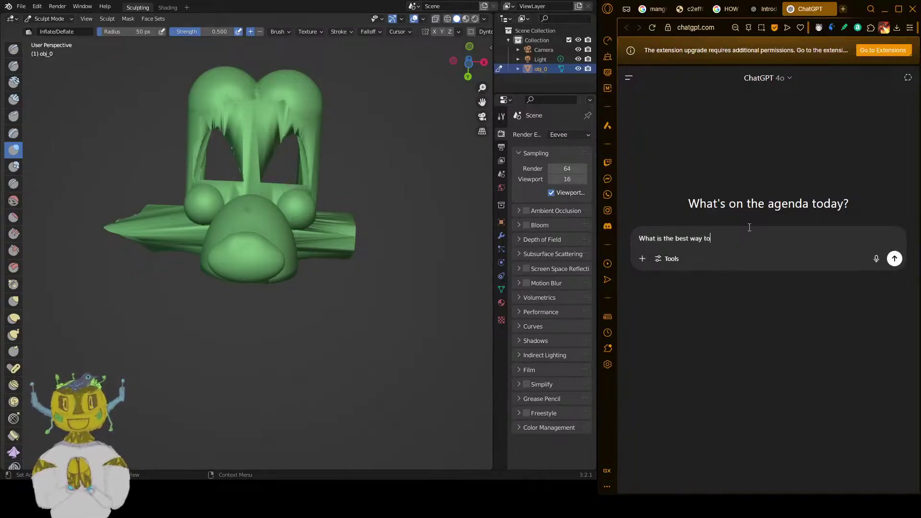
pyautogui.press('BackSpace')
pyautogui.press('BackSpace')
pyautogui.write('go fg')
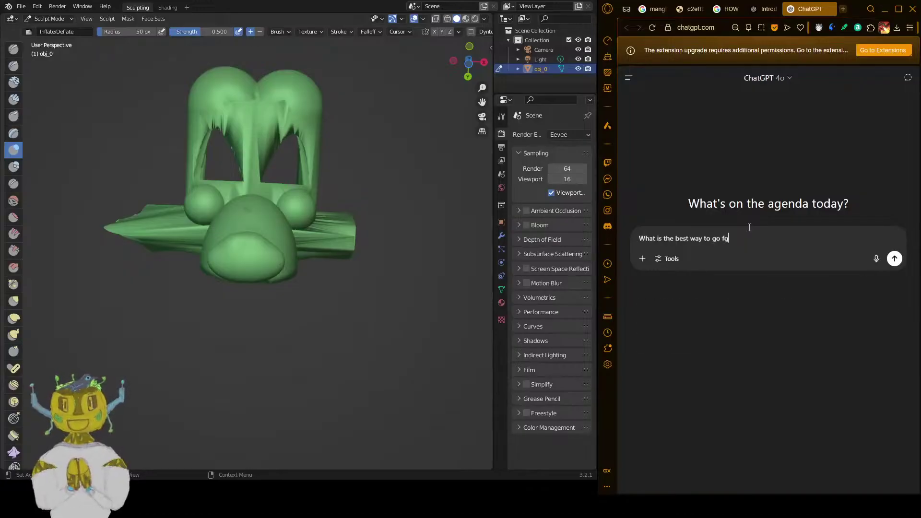
pyautogui.press('BackSpace')
pyautogui.write('rom a ti')
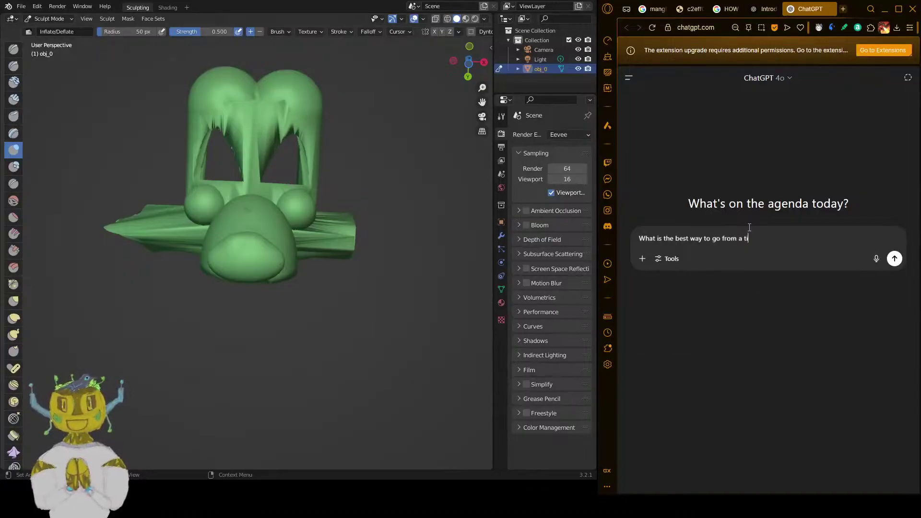
pyautogui.write('nkercad model')
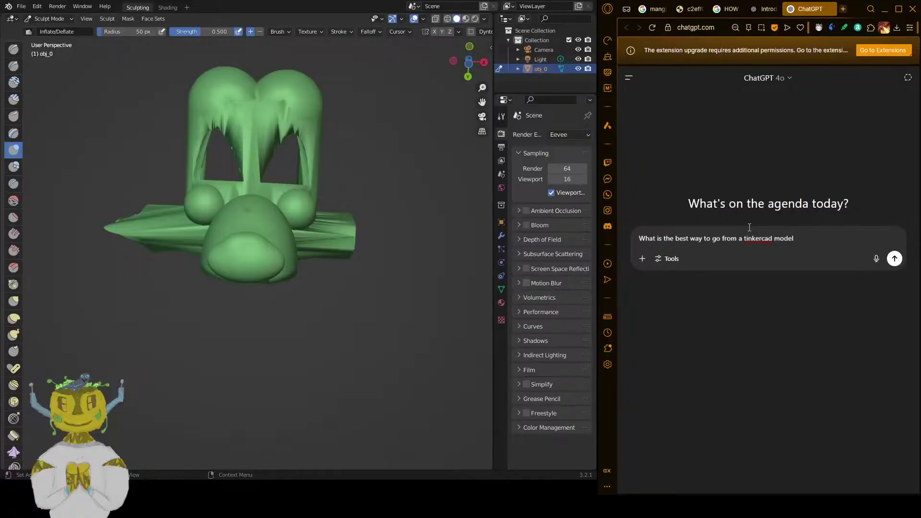
pyautogui.write('(low res')
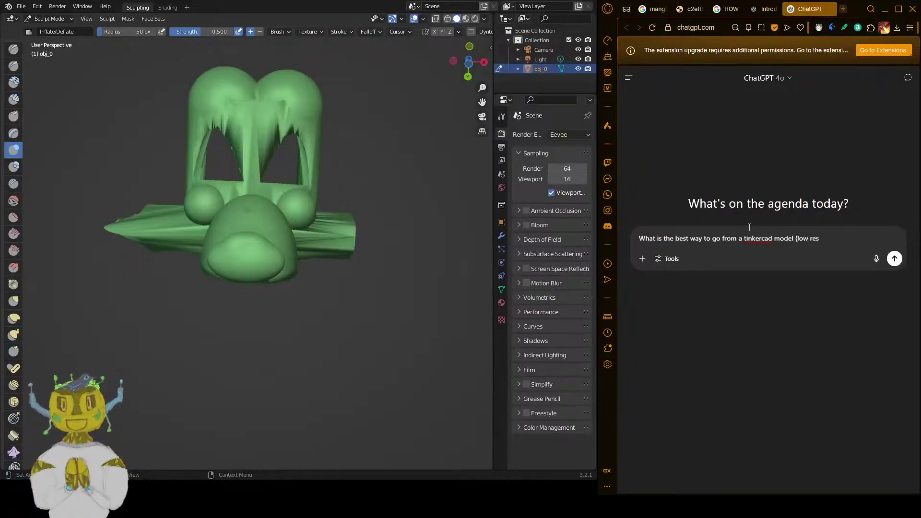
pyautogui.write(') to a detaile')
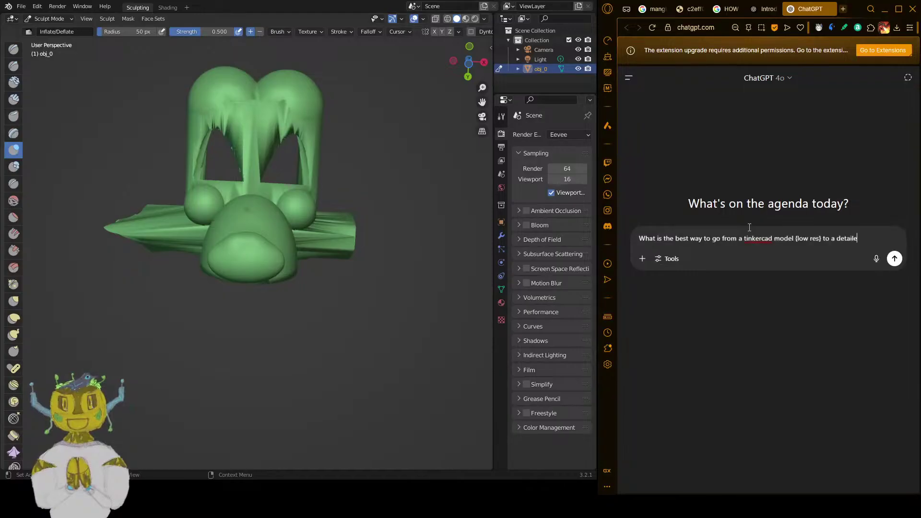
pyautogui.write('d and ')
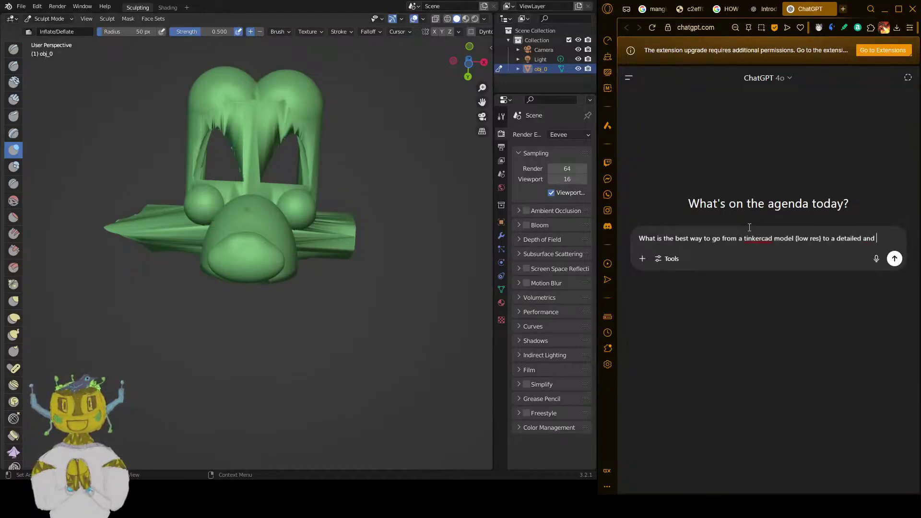
pyautogui.write('smooth ')
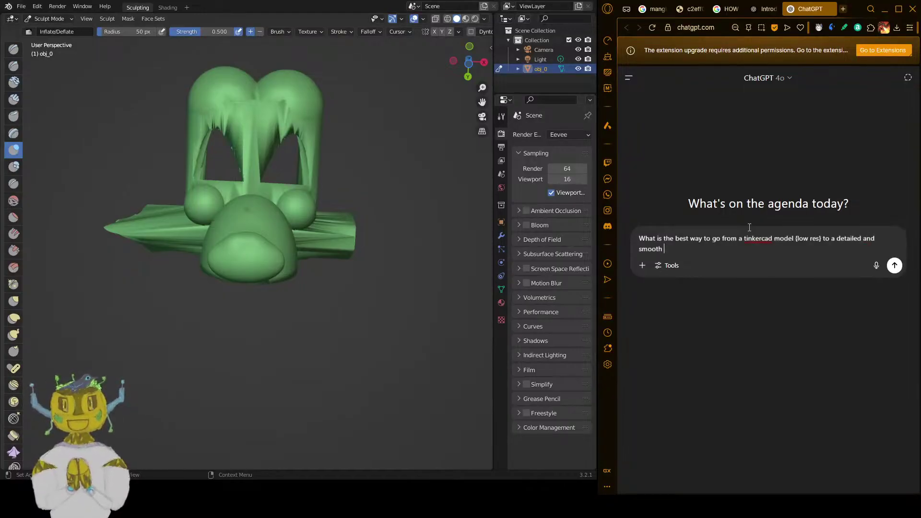
pyautogui.write('model ?')
# - Add the line "I tried taking the model and manipulating it in blender, but it seems that the edge of the shape is really hard to select properly"
pyautogui.hotkey('shift', 'Return')
pyautogui.write('I')
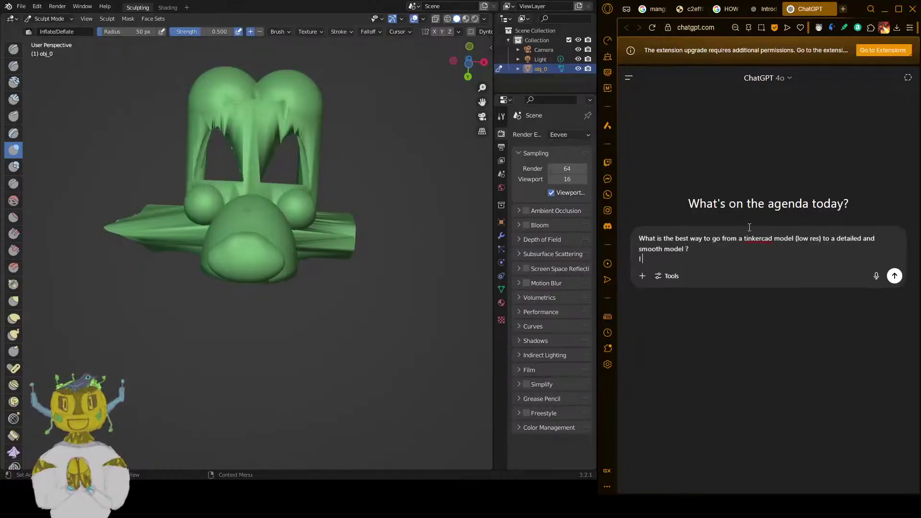
pyautogui.write(' tried taking')
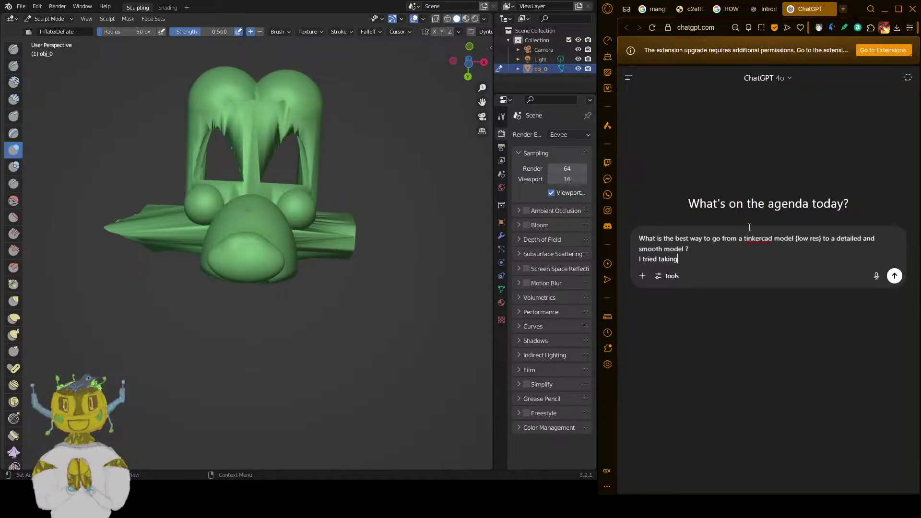
pyautogui.write(' the m')
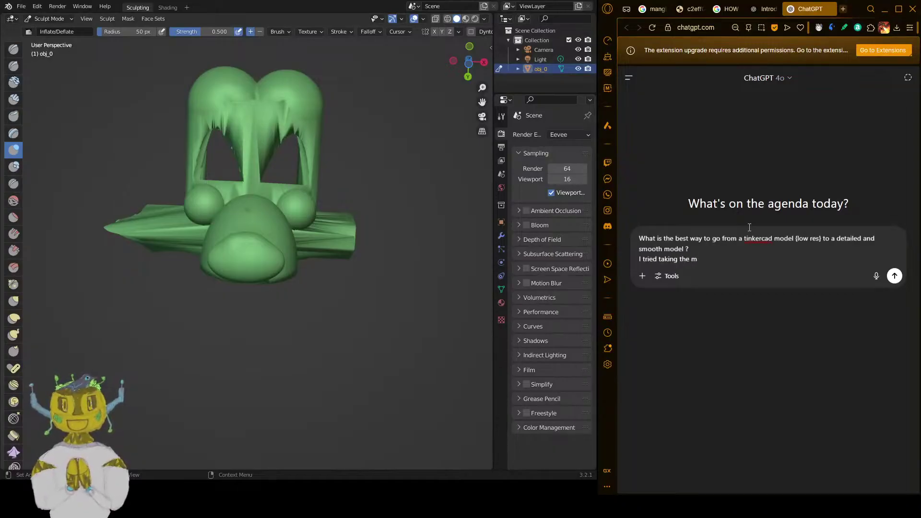
pyautogui.write('idodel and mani')
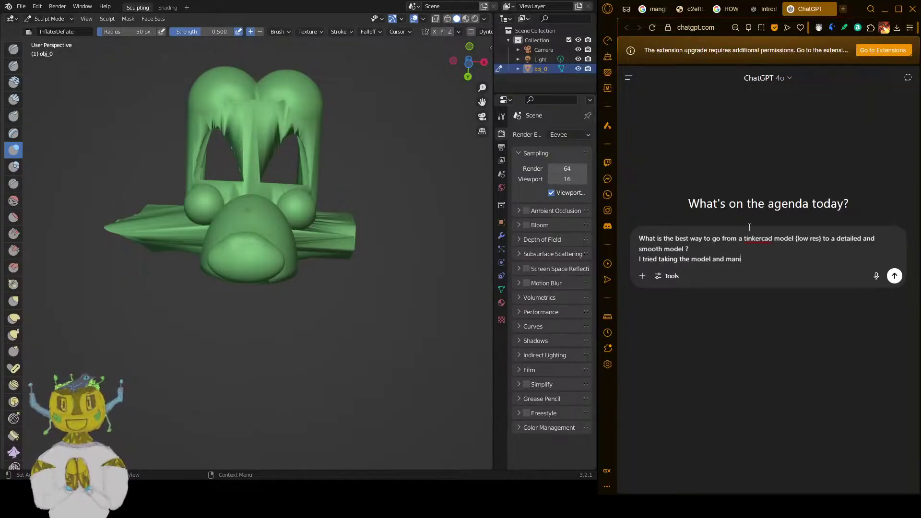
pyautogui.write('pulating it ')
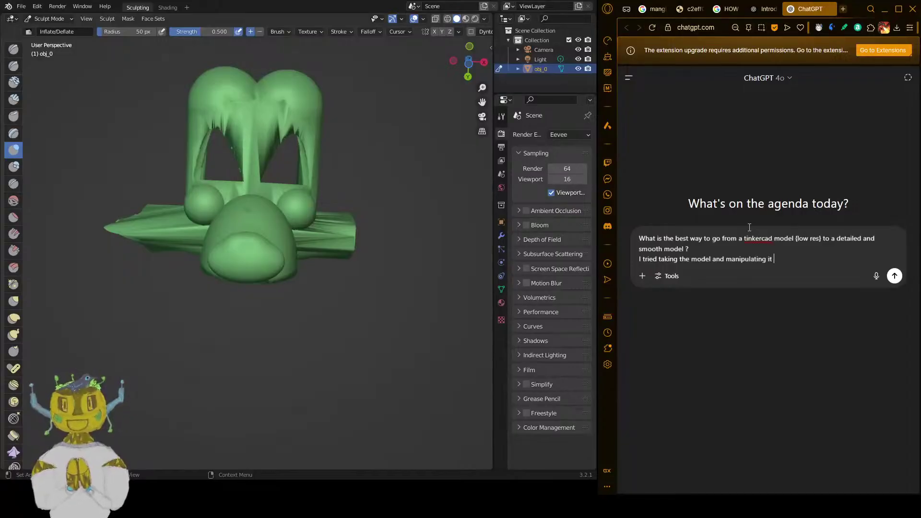
pyautogui.write('in blender ')
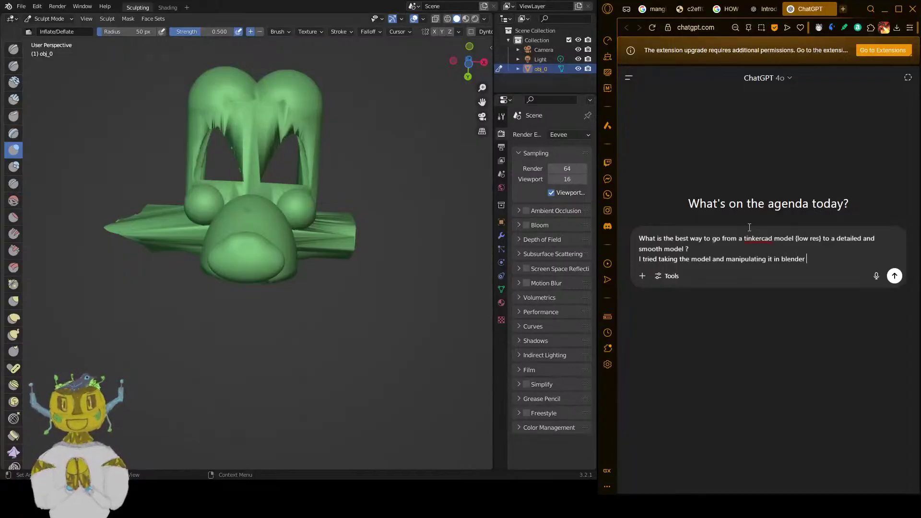
pyautogui.write(', but')
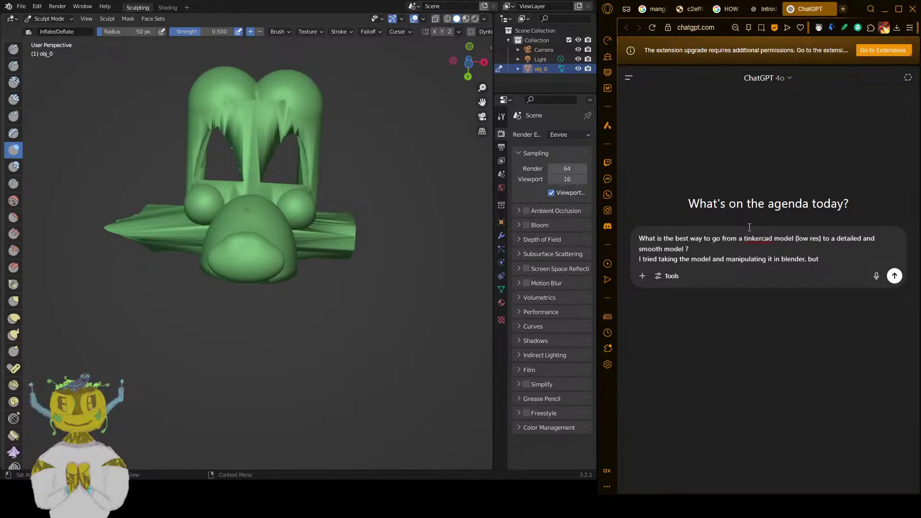
pyautogui.write(' it seems that')
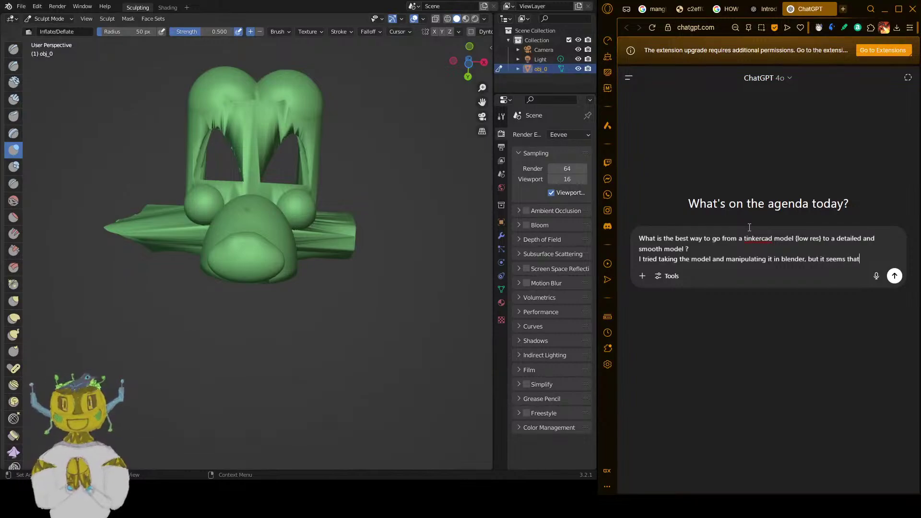
pyautogui.write(' whe ')
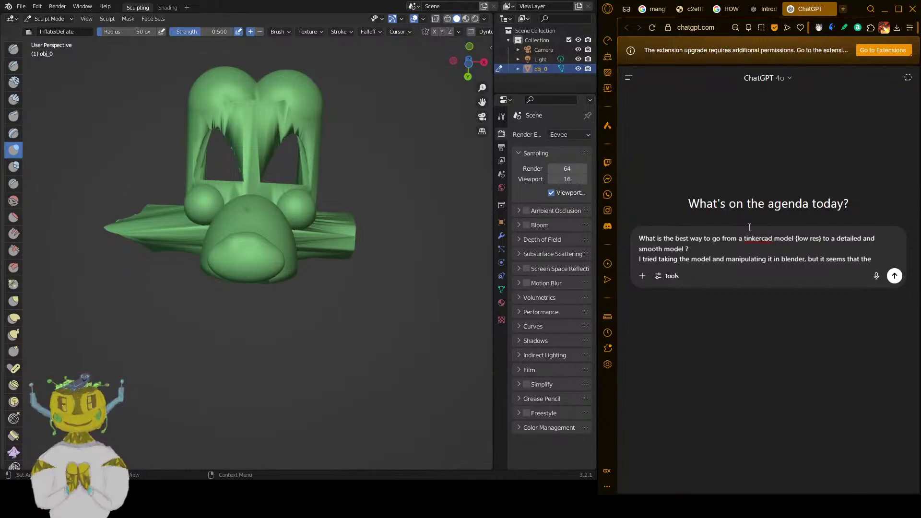
pyautogui.write('shapes of t')
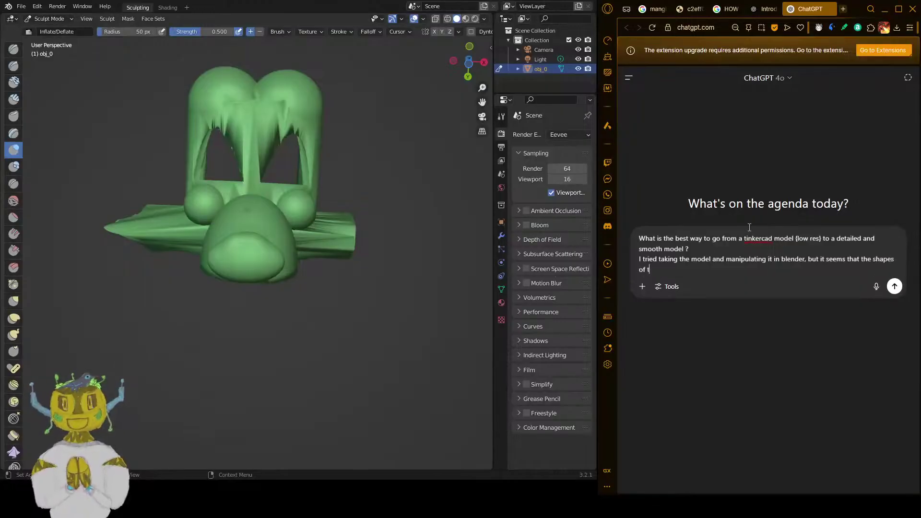
pyautogui.press('BackSpace')
pyautogui.press('BackSpace')
pyautogui.press('BackSpace')
pyautogui.press('BackSpace')
pyautogui.press('BackSpace')
pyautogui.press('BackSpace')
pyautogui.press('BackSpace')
pyautogui.press('BackSpace')
pyautogui.write('edge of the shap')
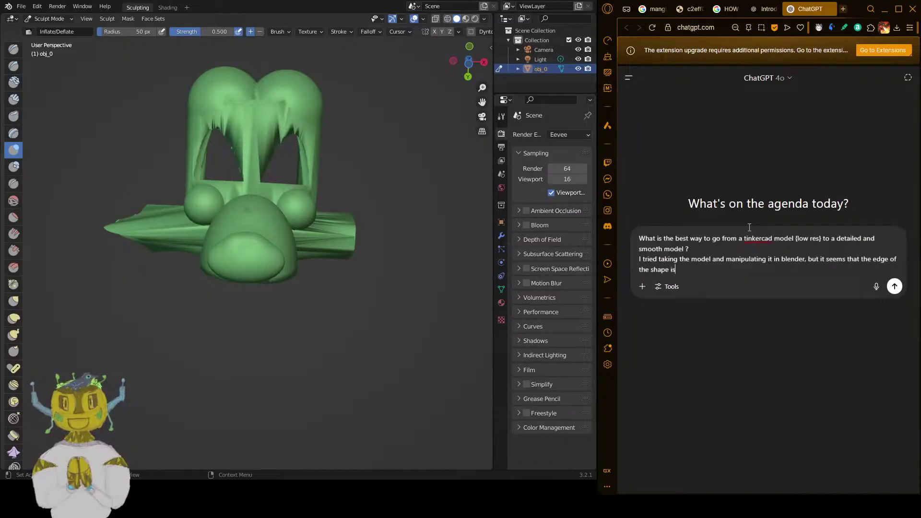
pyautogui.write('e is really hard to select')
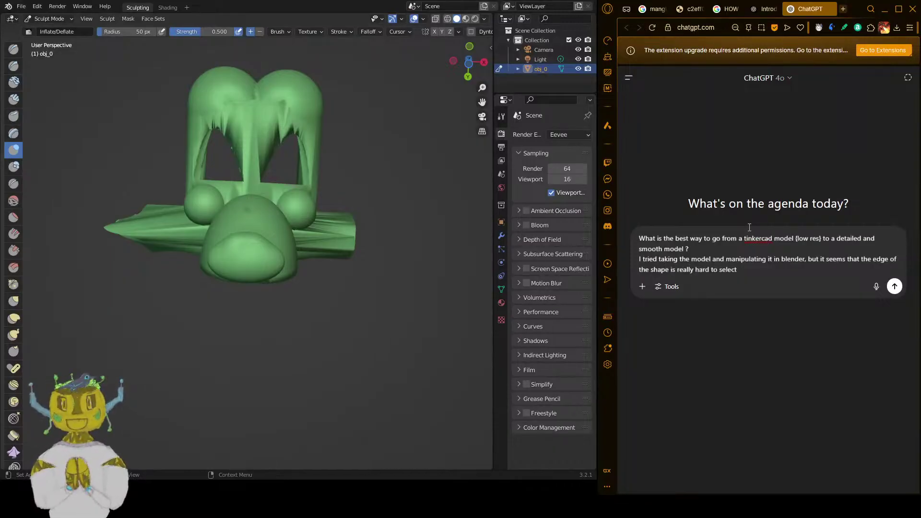
pyautogui.write('yproperlyu')
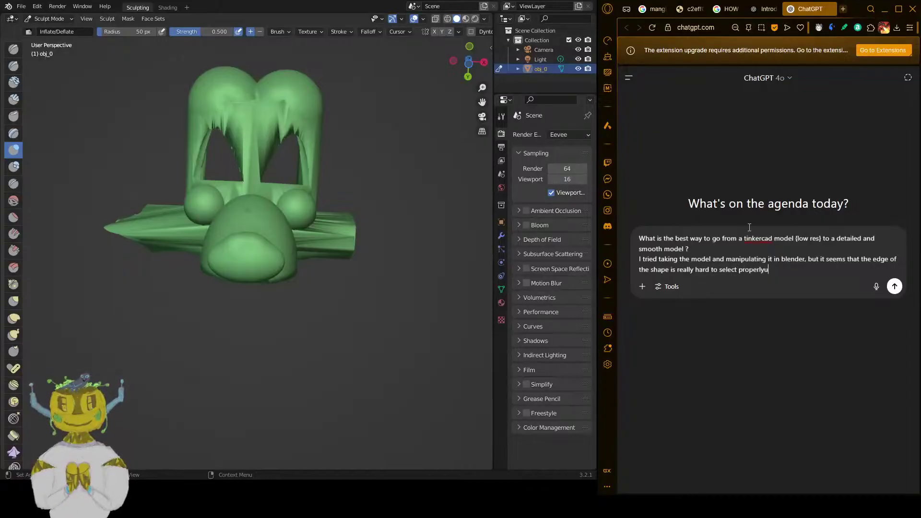
# - Leave a blank line in the prompt and add the suggestion "Maybe redo in tinkercad with more shapes ??~"
pyautogui.hotkey('shift', 'Return')
pyautogui.hotkey('shift', 'Return')
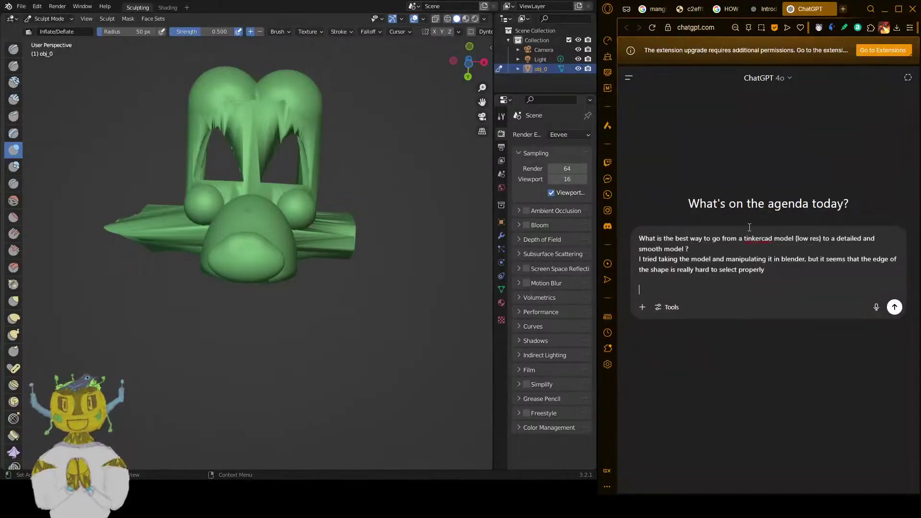
pyautogui.write('MNayb')
pyautogui.press('BackSpace')
pyautogui.press('BackSpace')
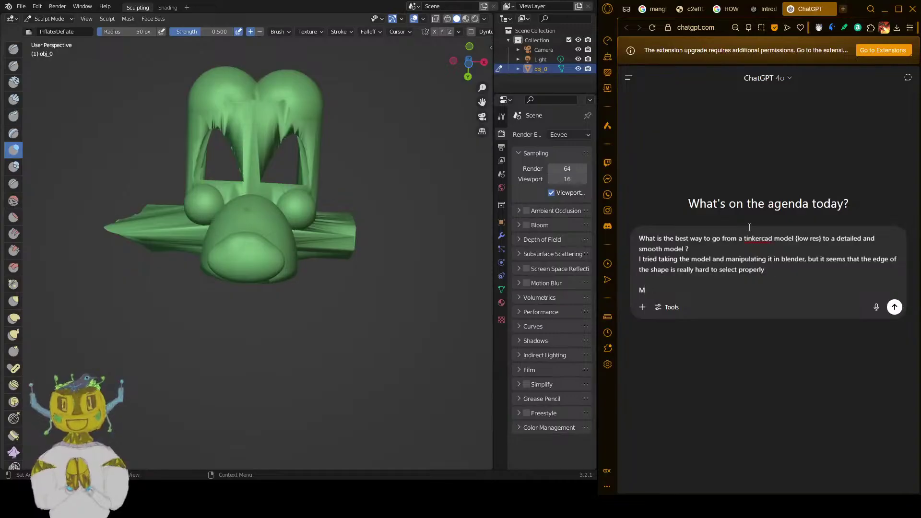
pyautogui.write('aybe redo o')
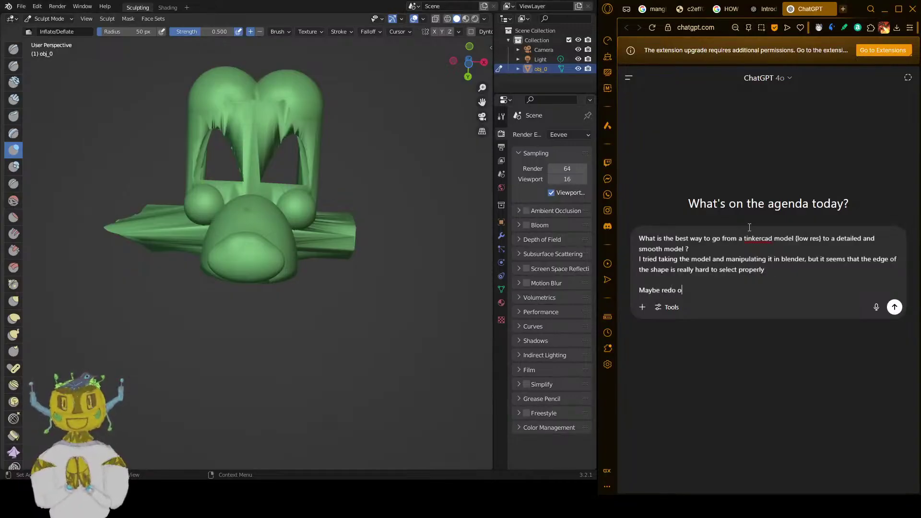
pyautogui.press('BackSpace')
pyautogui.write('in ')
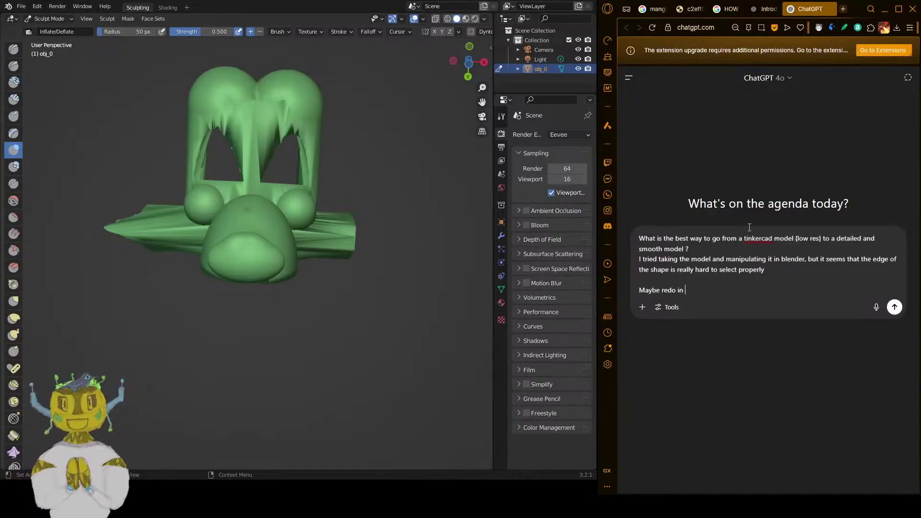
pyautogui.write('tink')
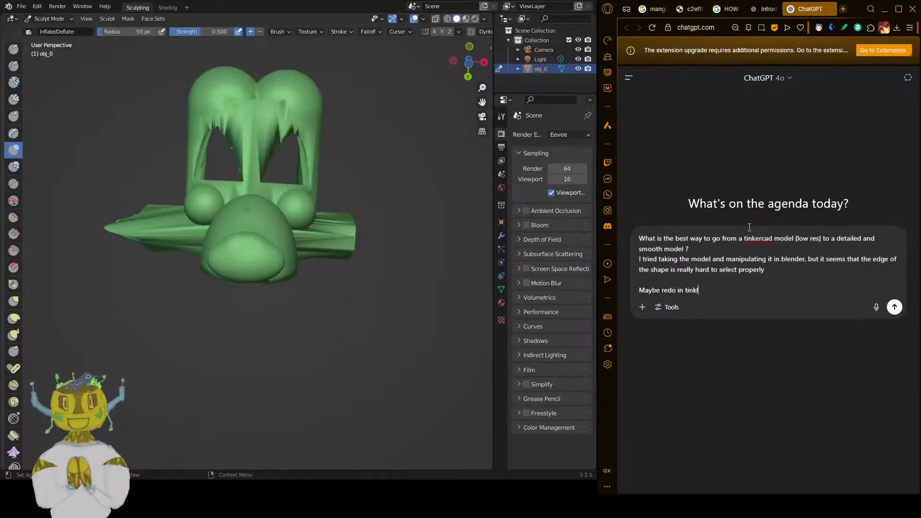
pyautogui.write('ercad with m')
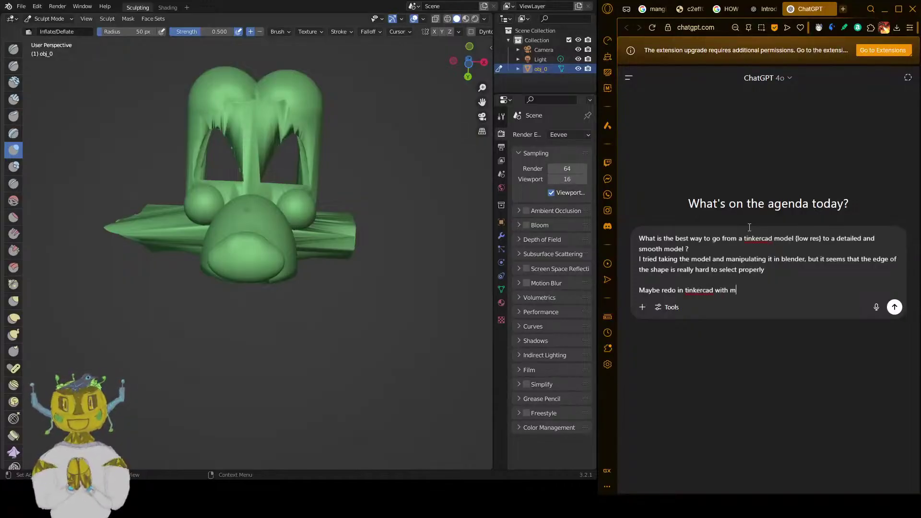
pyautogui.write('ore shapes ??~')
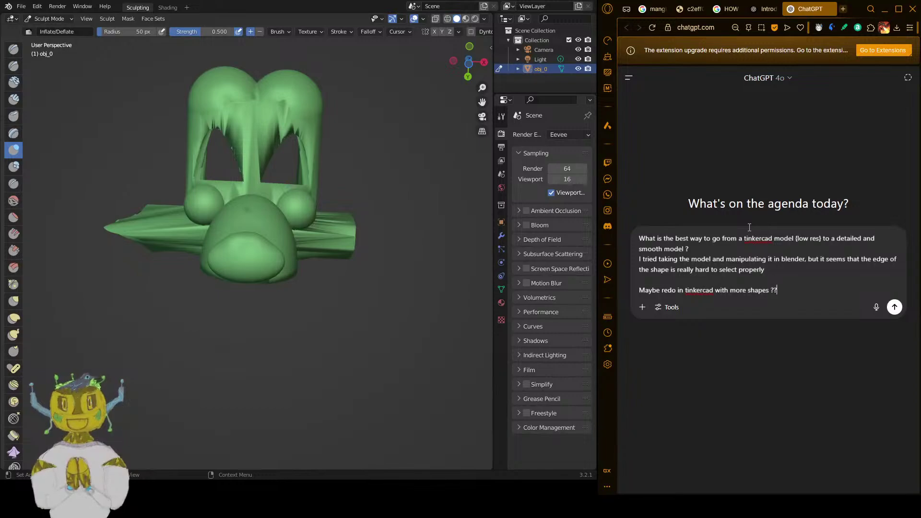
# - Add the line "Maybe I should have just started in blender in the first place, thoughts ?" to the prompt and send it
pyautogui.hotkey('shift', 'Return')
pyautogui.write('Maybe I')
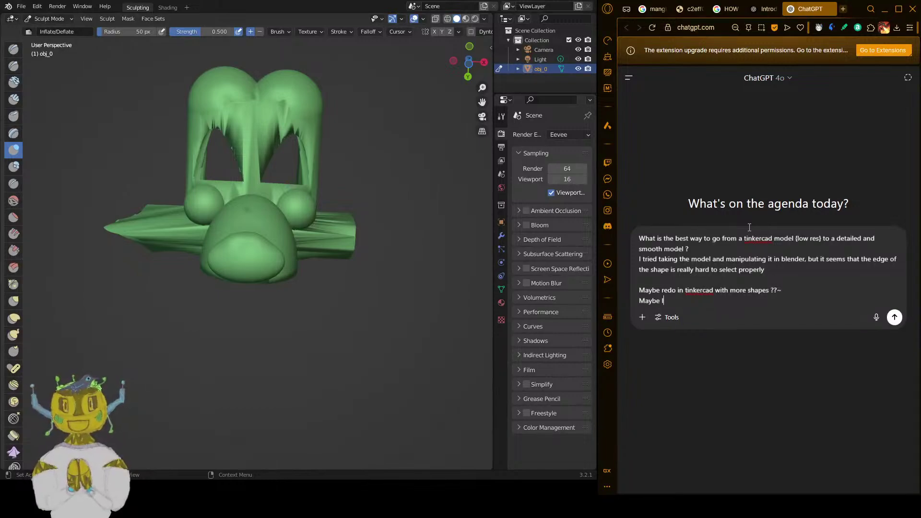
pyautogui.write(' should have ')
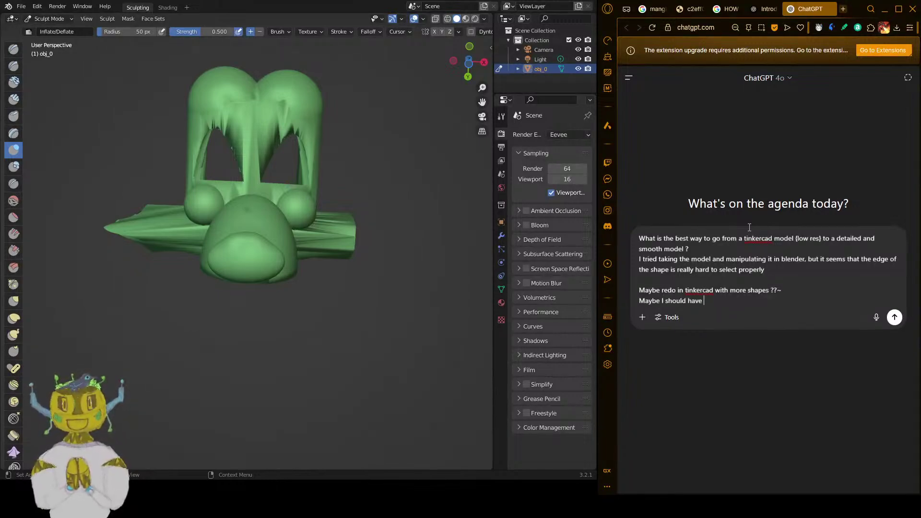
pyautogui.write('just started wi')
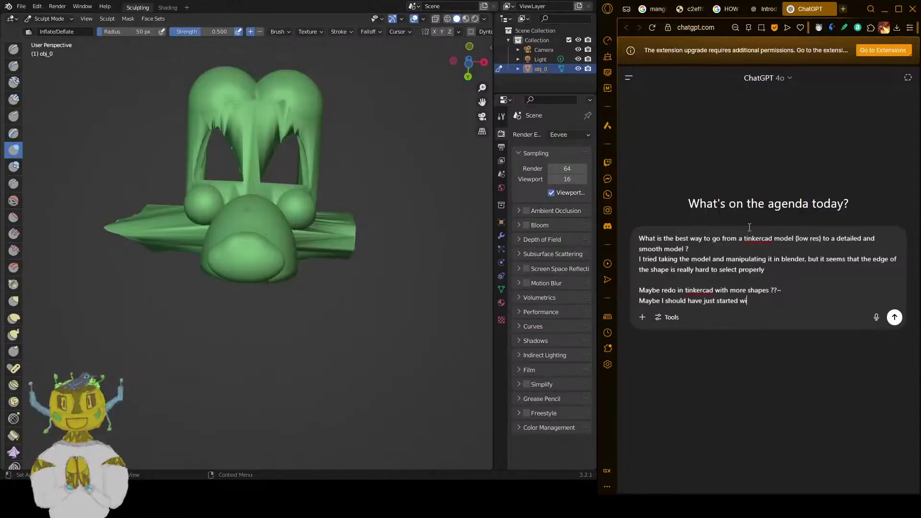
pyautogui.press('BackSpace')
pyautogui.press('BackSpace')
pyautogui.write('in blend')
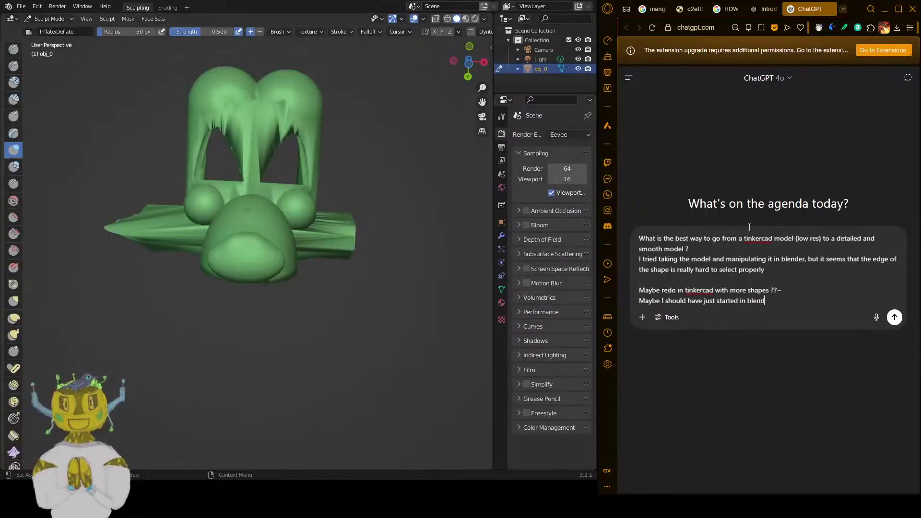
pyautogui.write('er in the first')
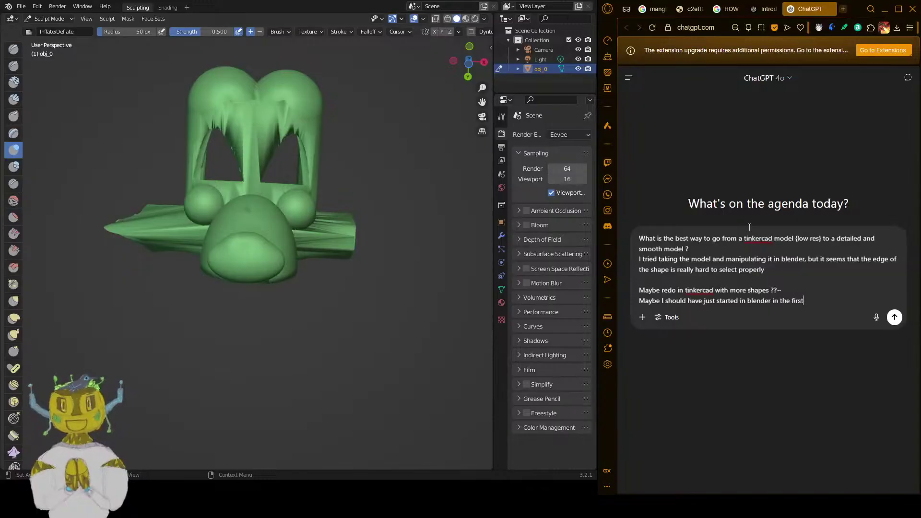
pyautogui.write(' place tho')
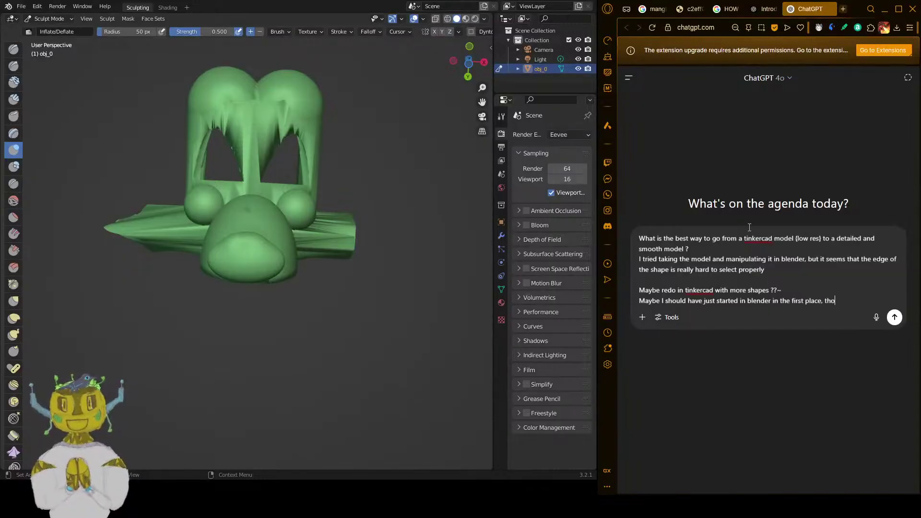
pyautogui.write('ughts ?')
pyautogui.press('Return')
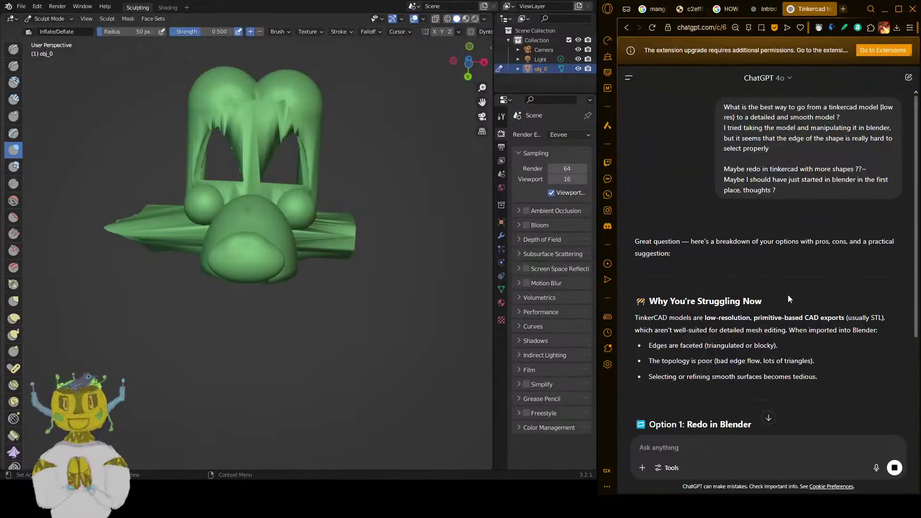
# - Read through ChatGPT's answer on the three Blender and TinkerCAD options and its recommendation, comparing it with the green model from another angle
pyautogui.scroll(-2, 788, 294)
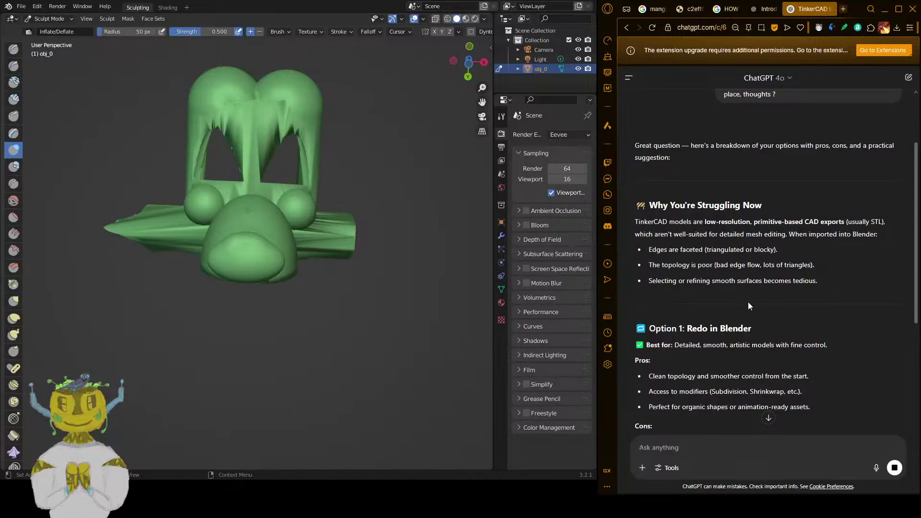
pyautogui.scroll(-2, 748, 304)
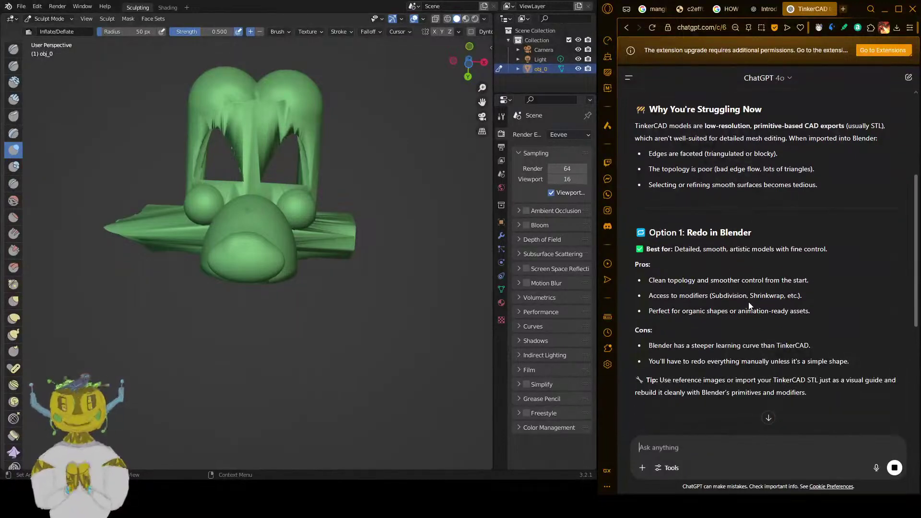
pyautogui.scroll(-4, 749, 302)
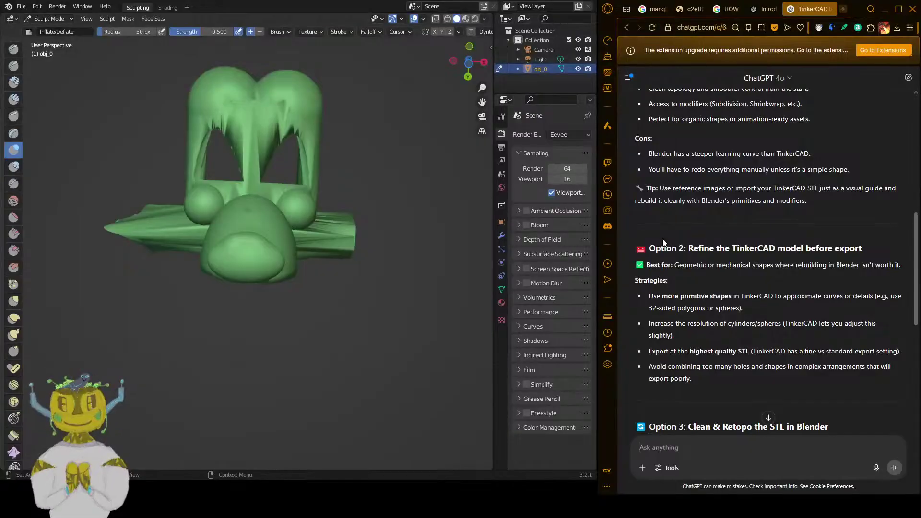
pyautogui.scroll(-2, 701, 298)
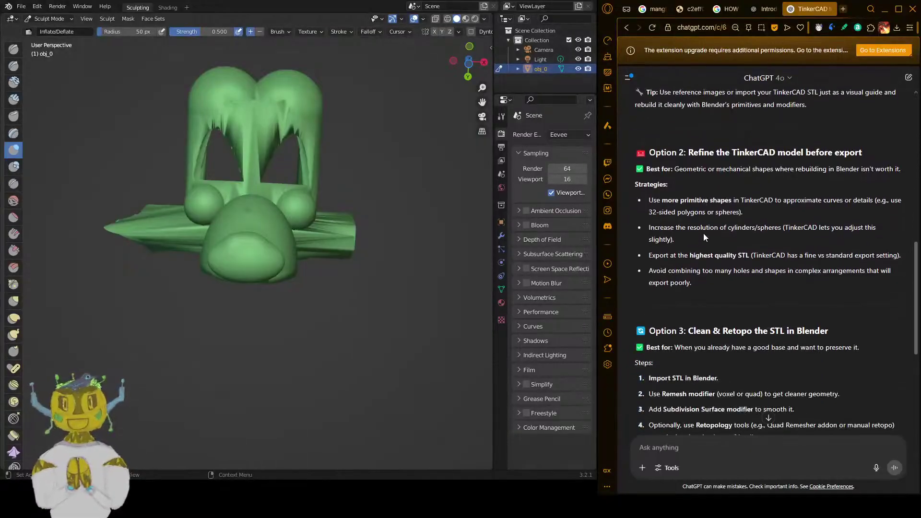
pyautogui.scroll(-1, 704, 234)
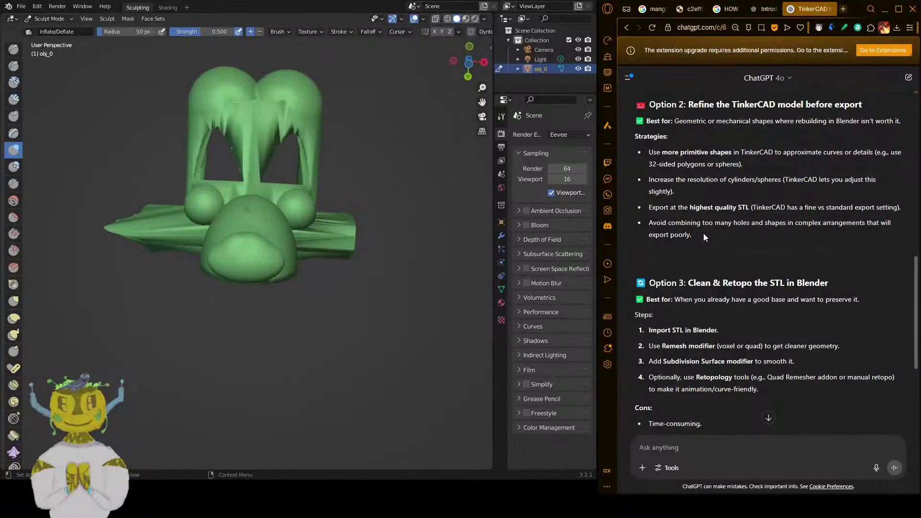
pyautogui.scroll(-1, 702, 229)
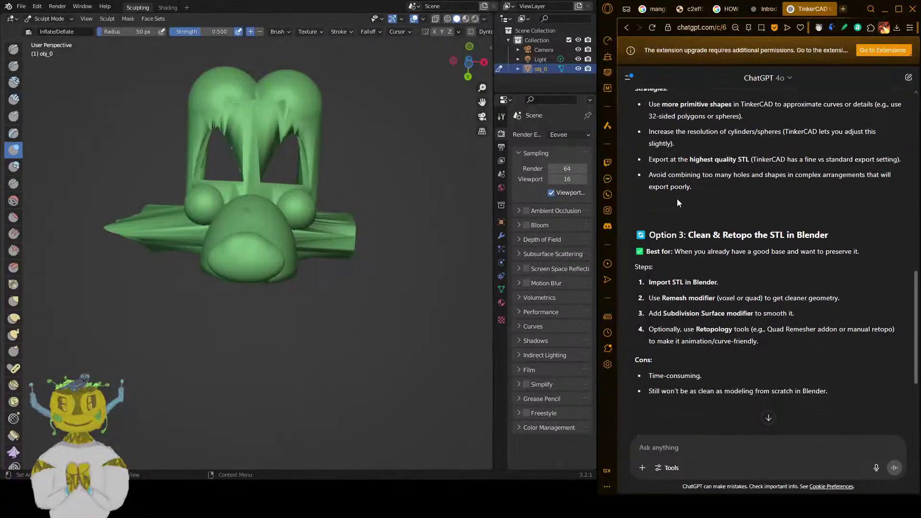
pyautogui.scroll(-3, 678, 199)
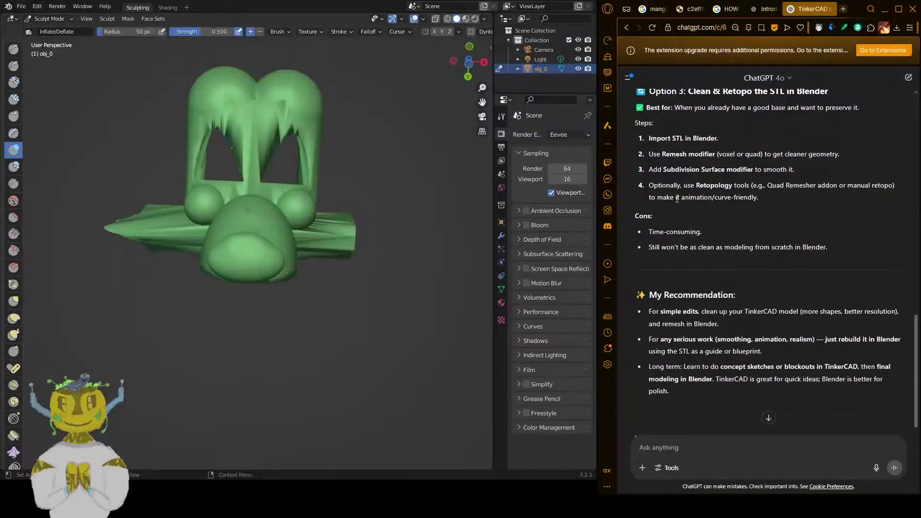
pyautogui.moveTo(363, 235)
pyautogui.mouseDown(button='middle')
pyautogui.moveTo(326, 269)
pyautogui.moveTo(277, 289)
pyautogui.moveTo(228, 245)
pyautogui.mouseUp(button='middle')
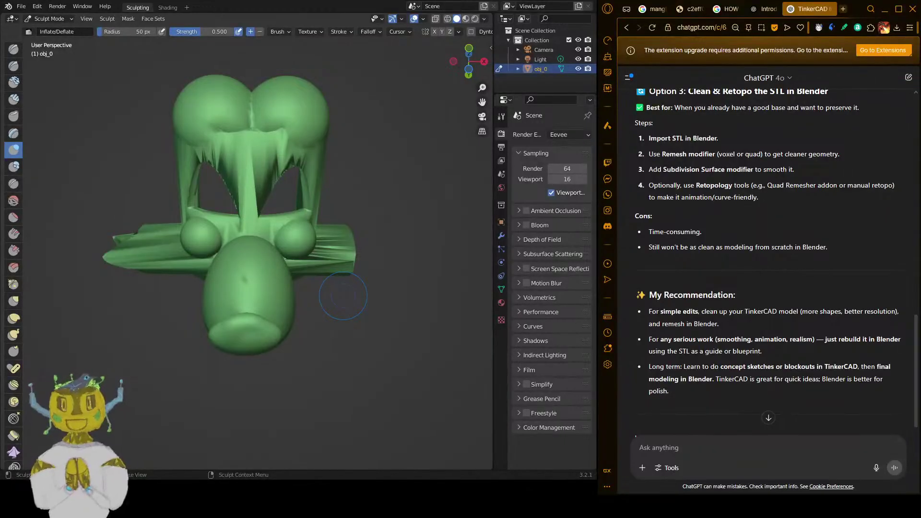
pyautogui.click(769, 455)
pyautogui.write('how do ')
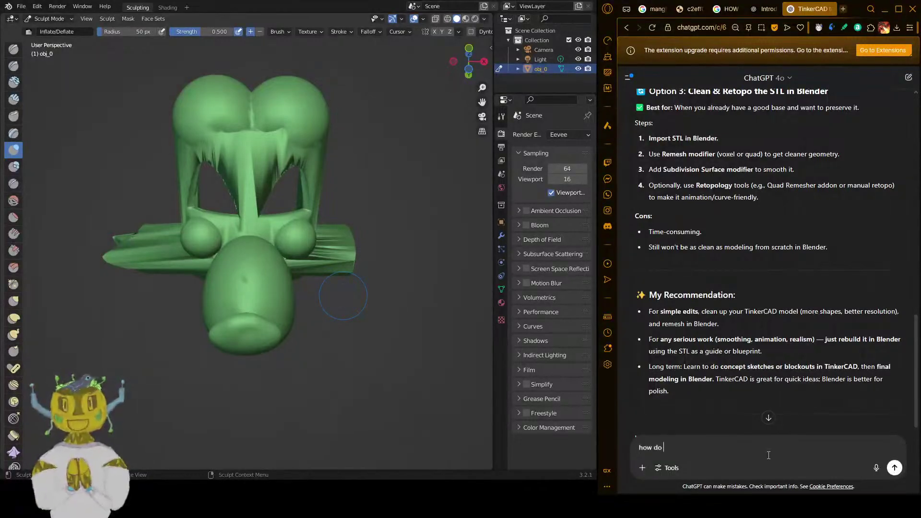
pyautogui.write('people typical')
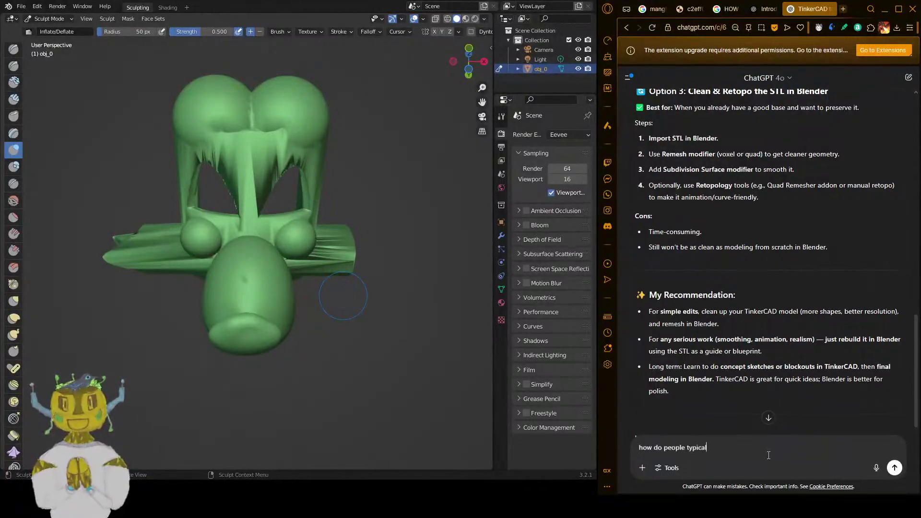
pyautogui.write('ly ')
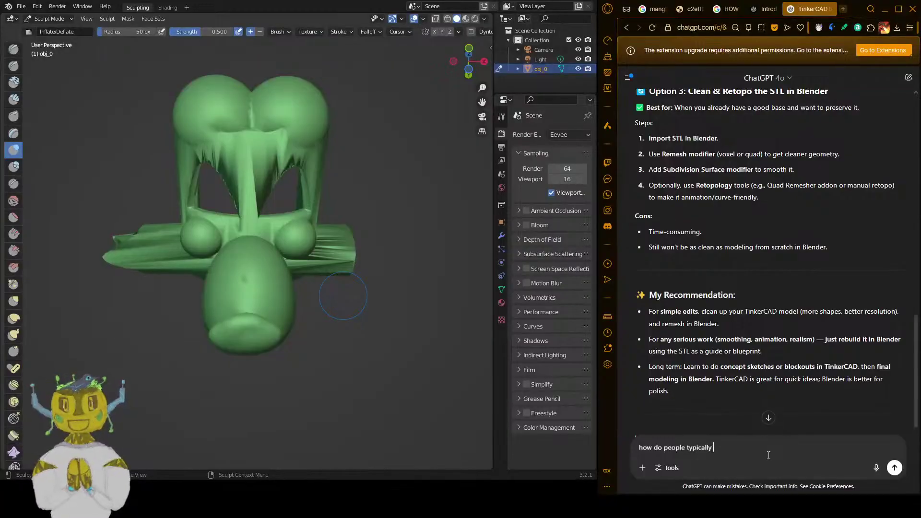
pyautogui.write('make')
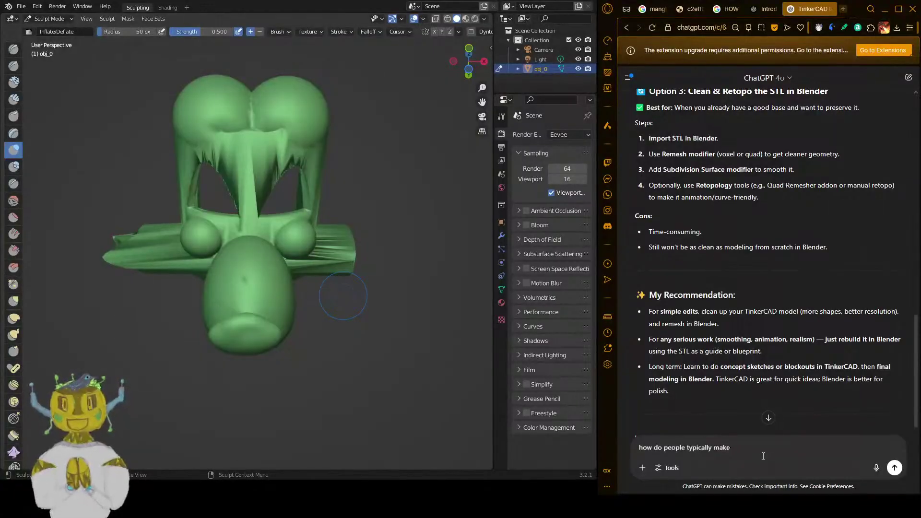
pyautogui.click(885, 10)
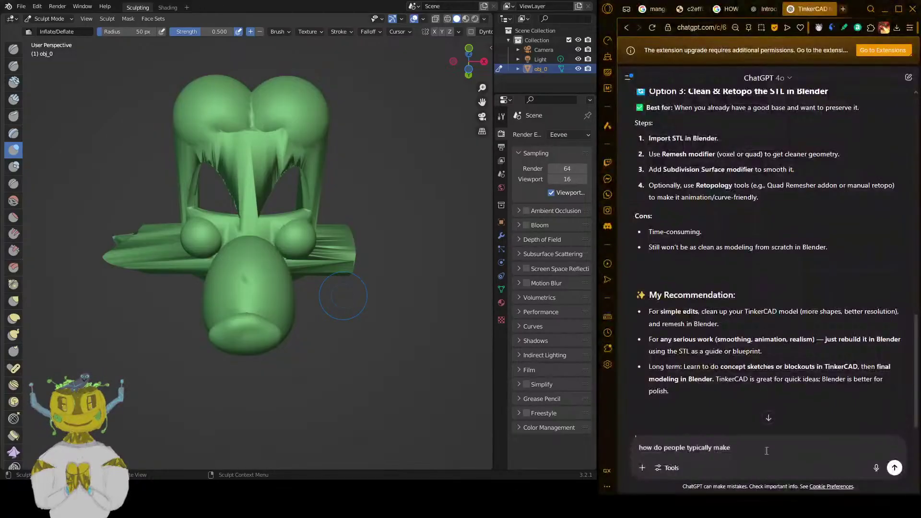
# - Replace the unsent prompt with "Im working with this model which I found, and it has perfect symetry - like it has"
pyautogui.write('Im work')
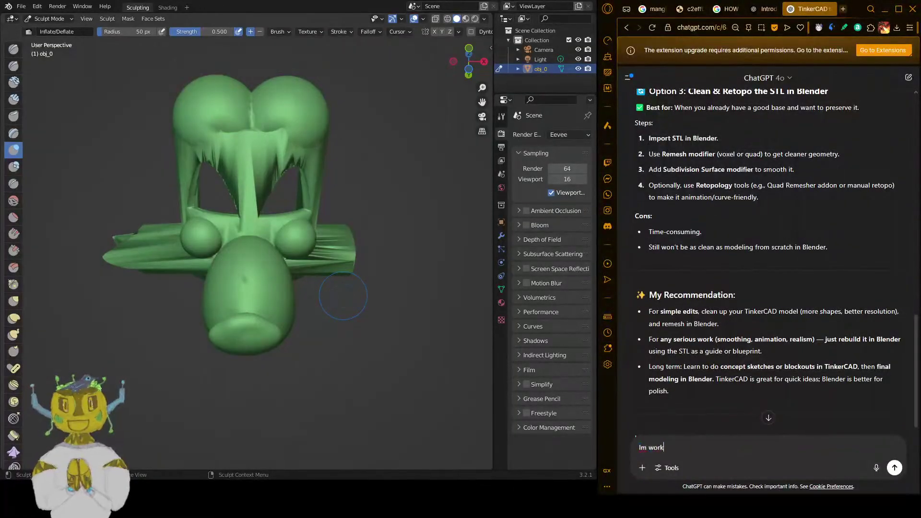
pyautogui.write('ing with this model')
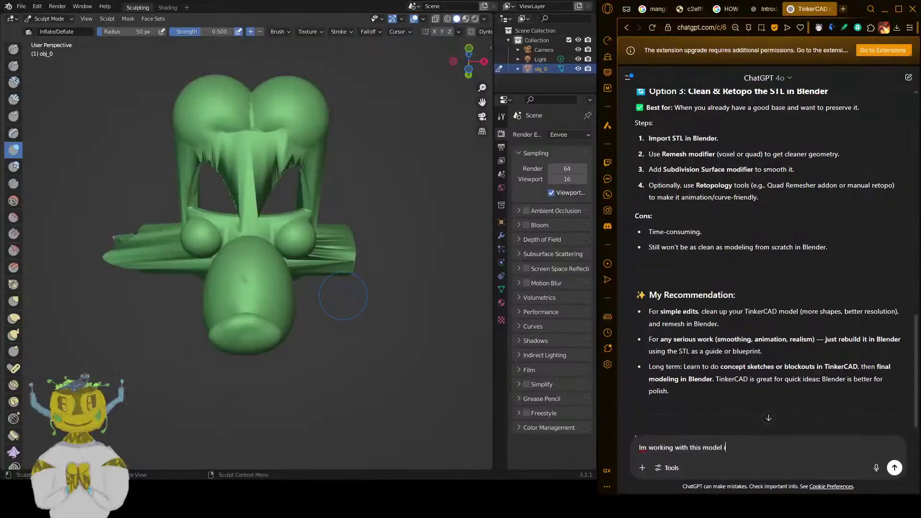
pyautogui.write('is model which I fo')
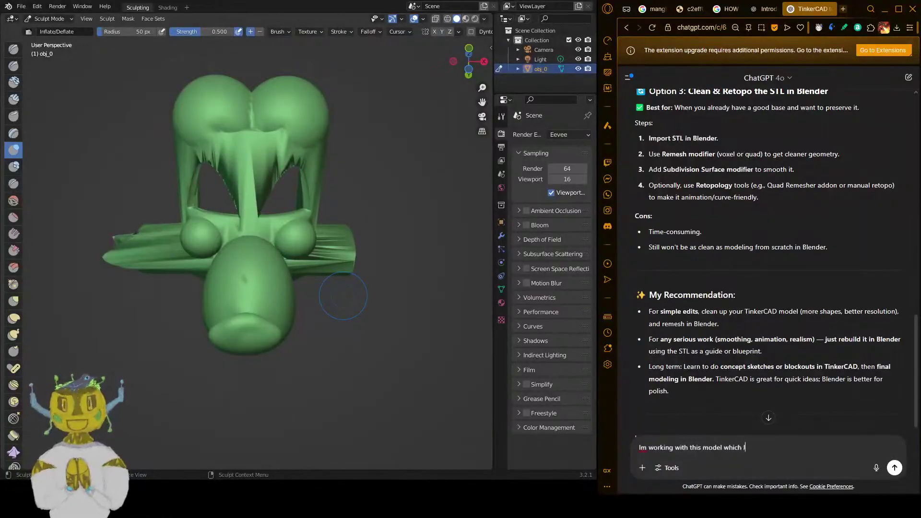
pyautogui.write('und')
pyautogui.write('and ')
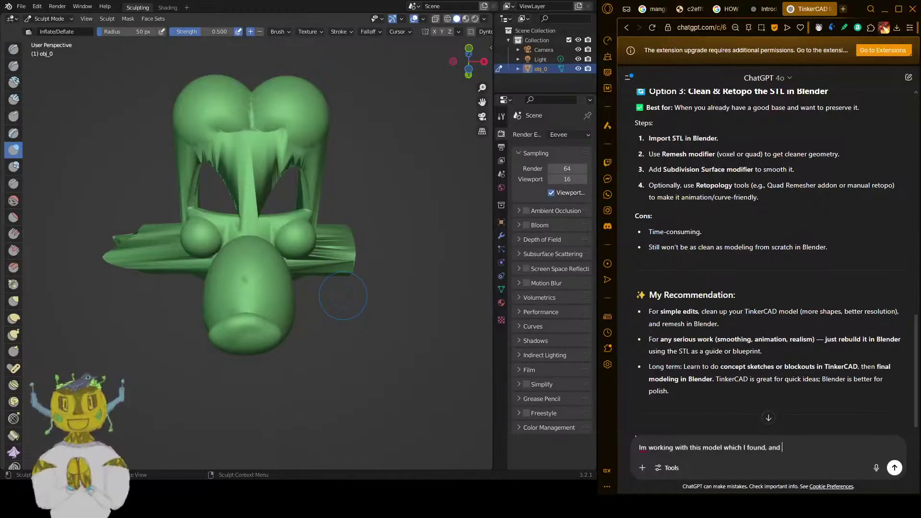
pyautogui.write('it has perfect ')
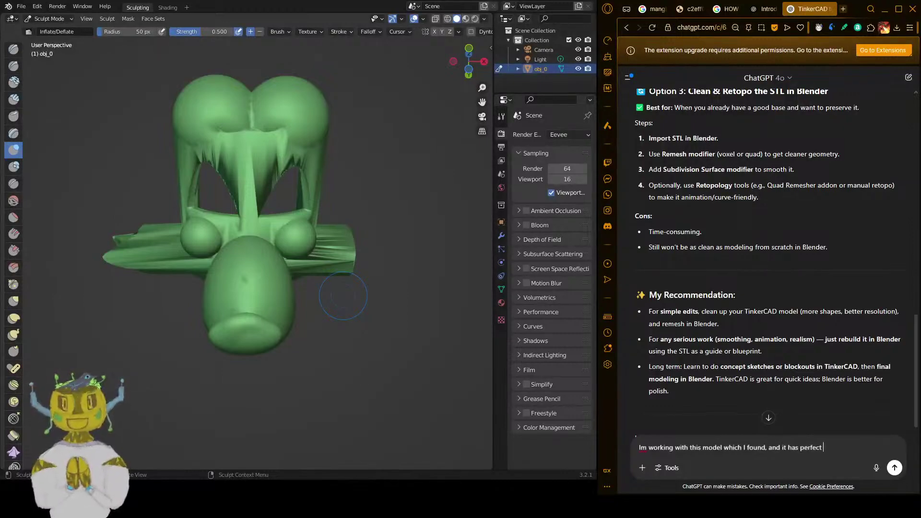
pyautogui.write('symet')
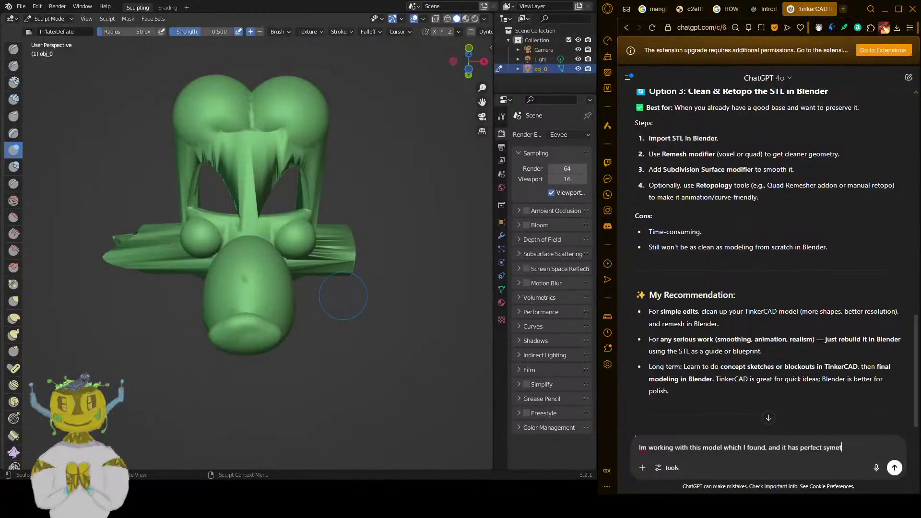
pyautogui.write('ry - Iike it has be')
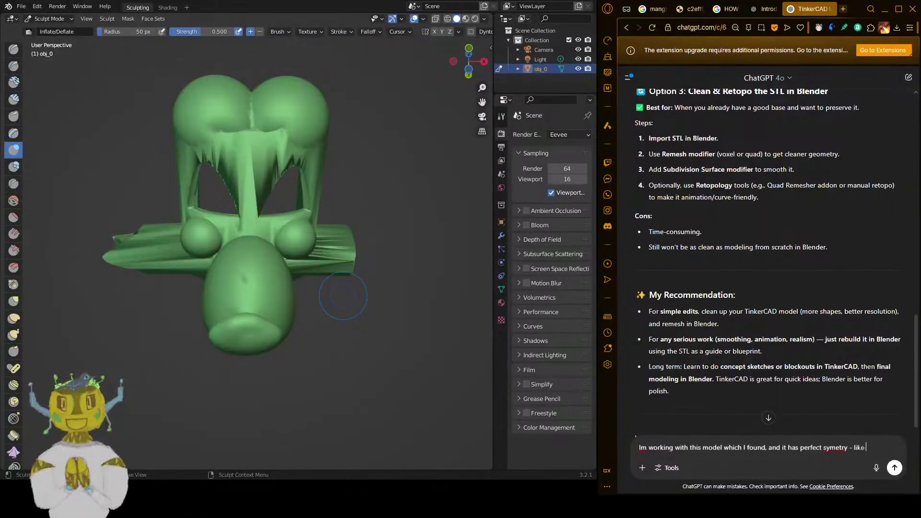
pyautogui.press('BackSpace')
pyautogui.press('BackSpace')
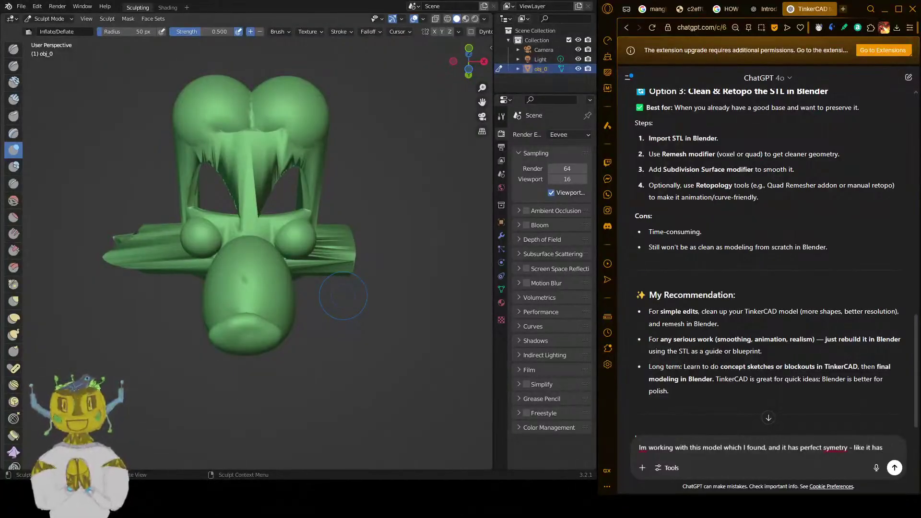
# - Continue the follow-up prompt with "definetely been sculpted, but then has"
pyautogui.write('definetely')
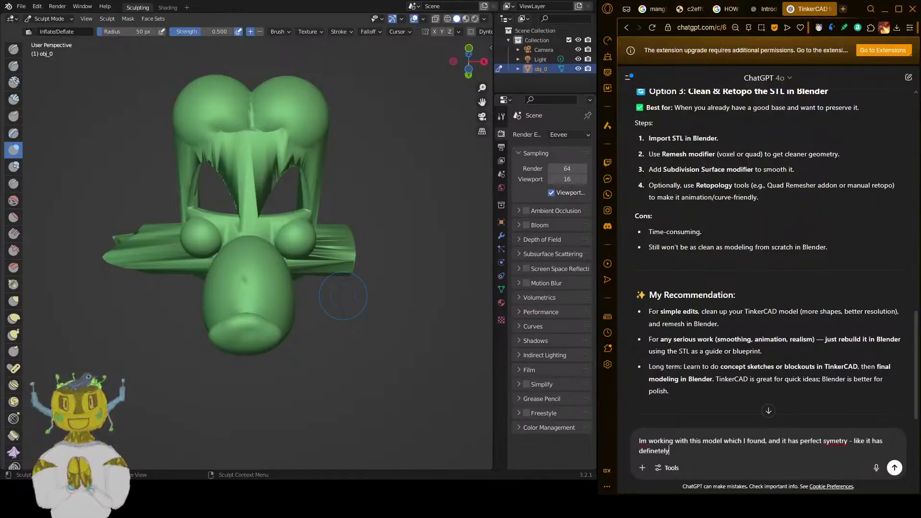
pyautogui.write(' been scult')
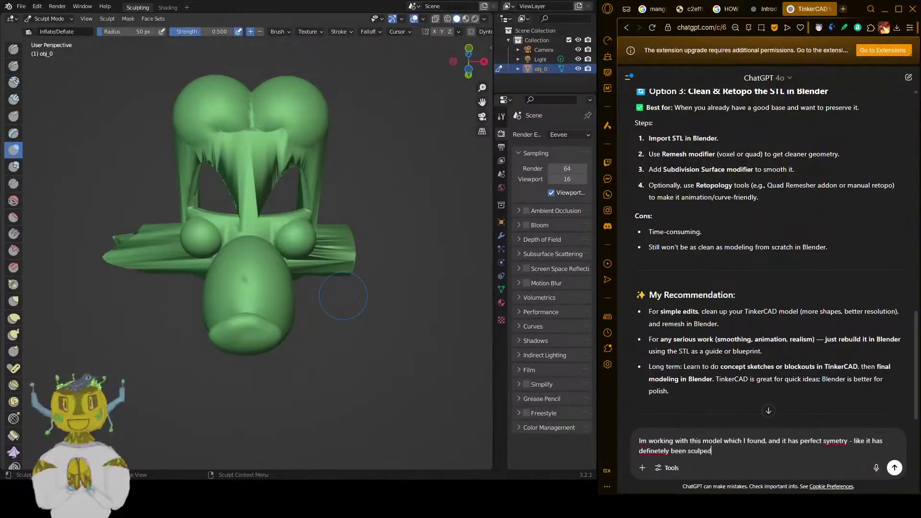
pyautogui.press('BackSpace')
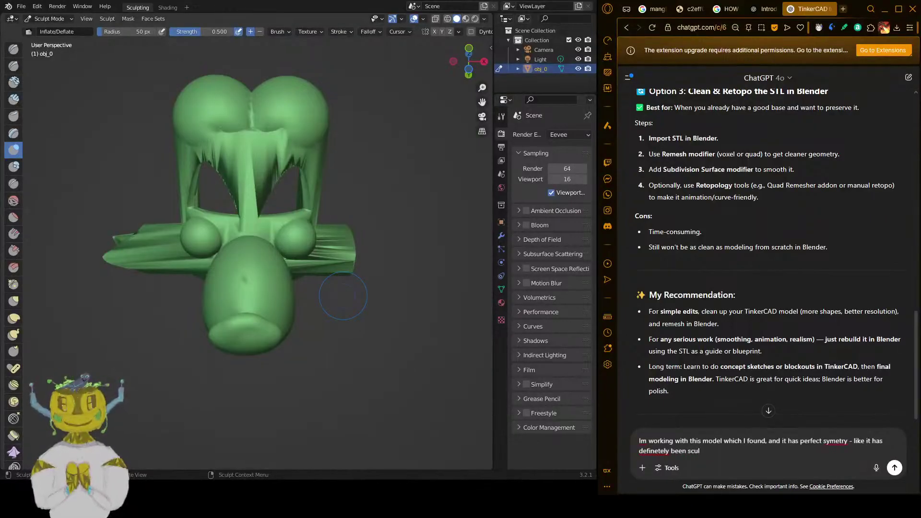
pyautogui.write('pted, but then has')
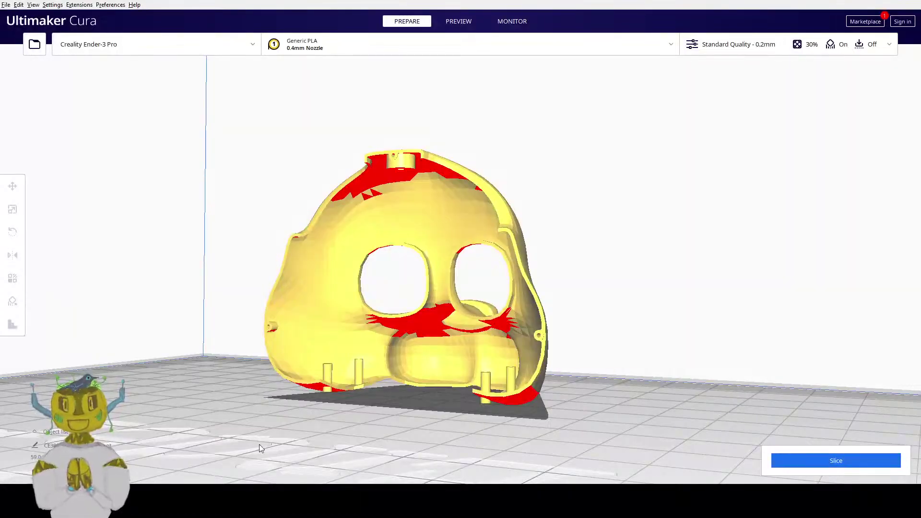
# - Switch to Ultimaker Cura and examine the inside of the mask model around the eye openings, nose, pegs and side holes
pyautogui.moveTo(558, 313); pyautogui.dragTo(577, 287, button='right')
pyautogui.scroll(5, 566, 317)
pyautogui.click(576, 287)
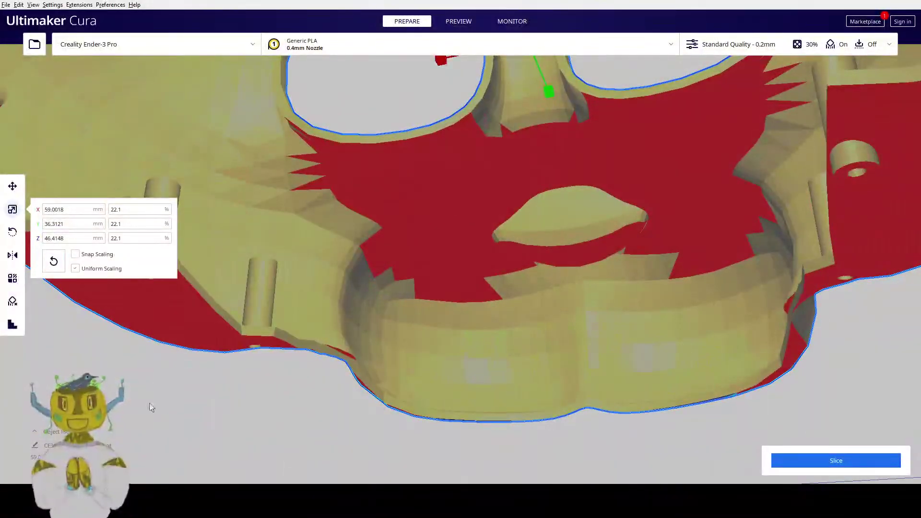
pyautogui.click(148, 404)
pyautogui.moveTo(404, 345); pyautogui.dragTo(402, 370, button='right')
pyautogui.scroll(-5, 412, 347)
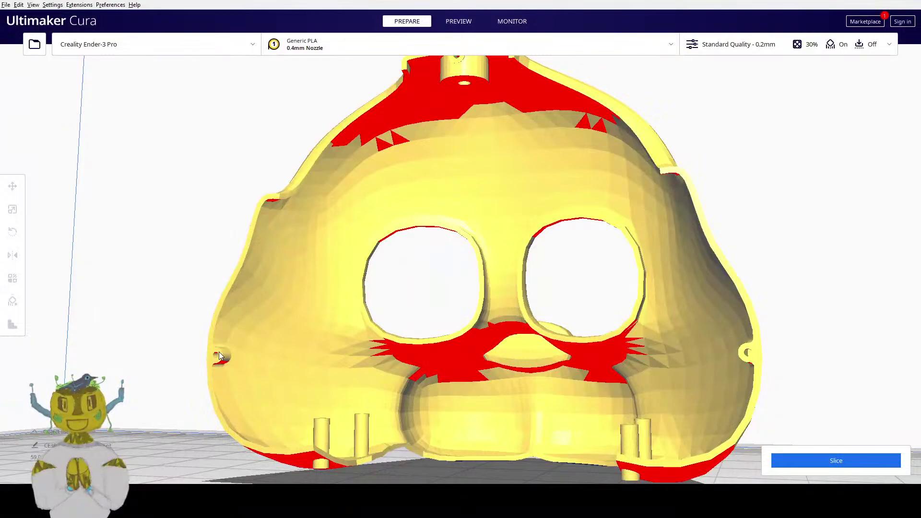
pyautogui.moveTo(219, 352); pyautogui.dragTo(330, 370, button='right')
pyautogui.moveTo(696, 411); pyautogui.dragTo(645, 380, button='right')
pyautogui.click(624, 403)
pyautogui.click(353, 288)
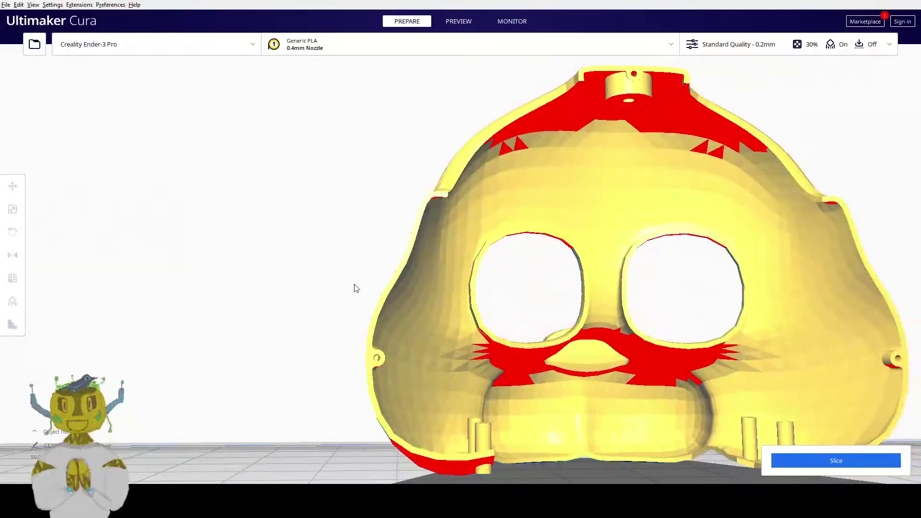
# - Examine the inside of the mask model closely around the lower mounting pegs and the side holes
pyautogui.moveTo(354, 288); pyautogui.dragTo(340, 399, button='right')
pyautogui.moveTo(500, 340); pyautogui.dragTo(569, 217, button='right')
pyautogui.scroll(5, 505, 150)
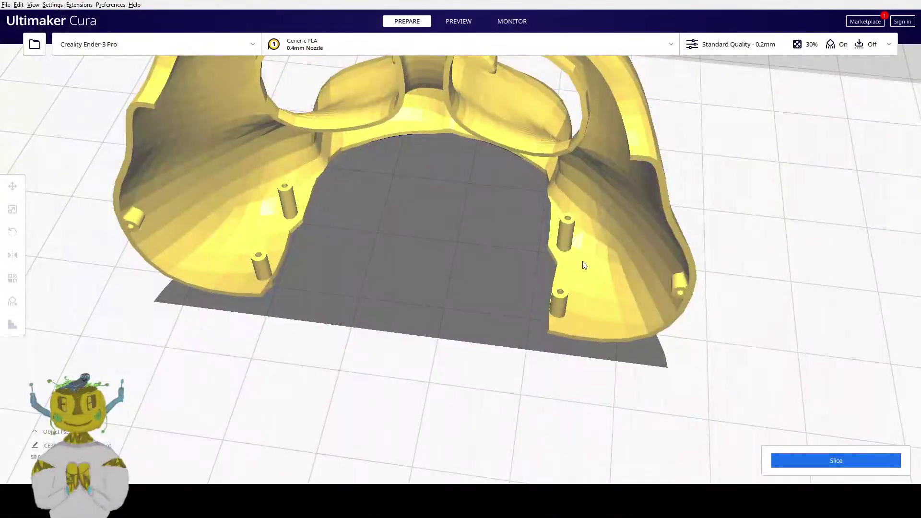
pyautogui.scroll(5, 571, 276)
pyautogui.scroll(4, 552, 292)
pyautogui.click(626, 352)
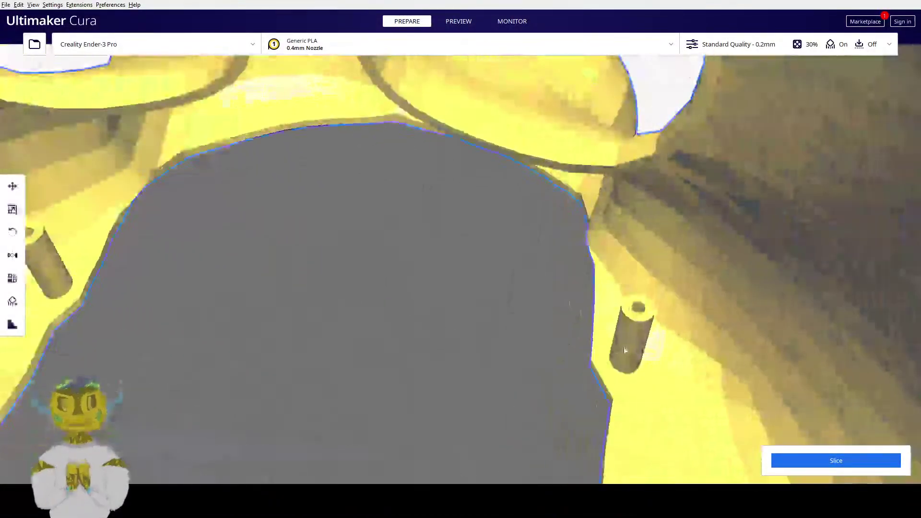
pyautogui.click(550, 375)
pyautogui.scroll(-8, 512, 350)
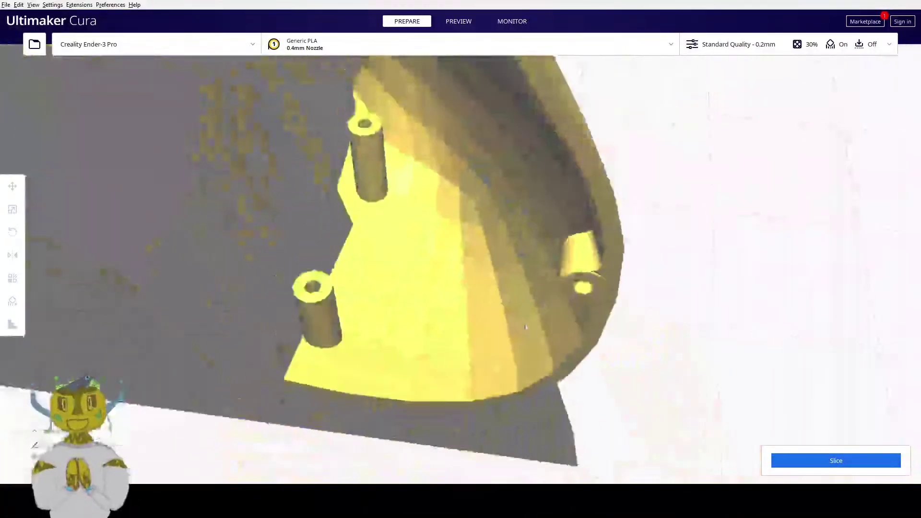
pyautogui.scroll(-2, 466, 307)
# - Examine the outer face of the mask model around the eye openings, nose and muzzle
pyautogui.moveTo(469, 312); pyautogui.dragTo(755, 415, button='right')
pyautogui.scroll(2, 580, 248)
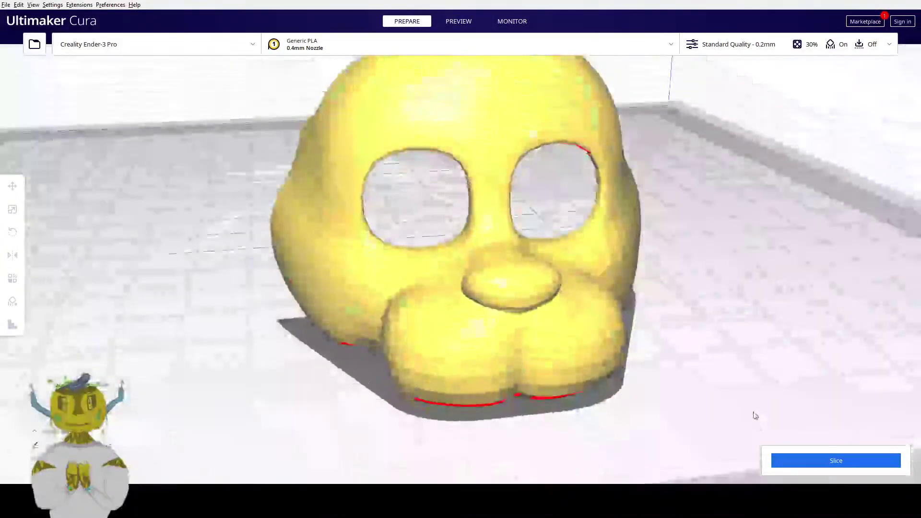
pyautogui.scroll(-3, 755, 415)
pyautogui.scroll(5, 649, 355)
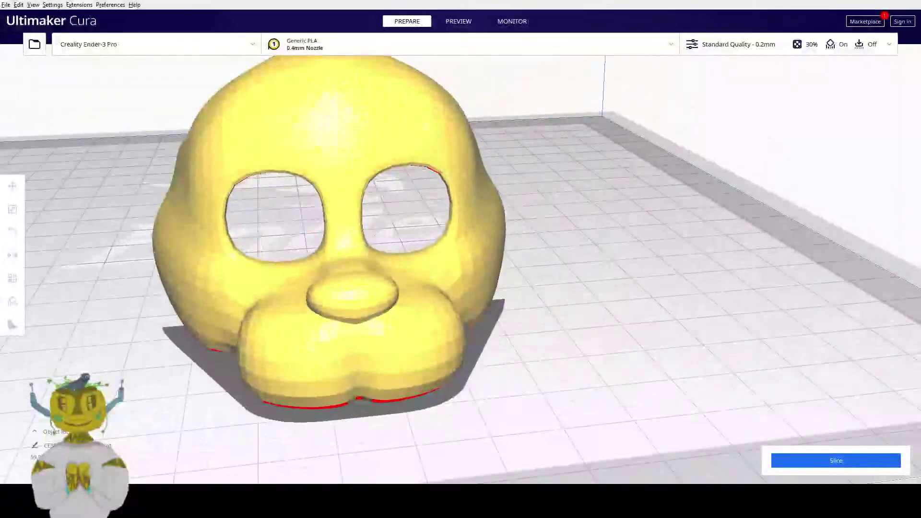
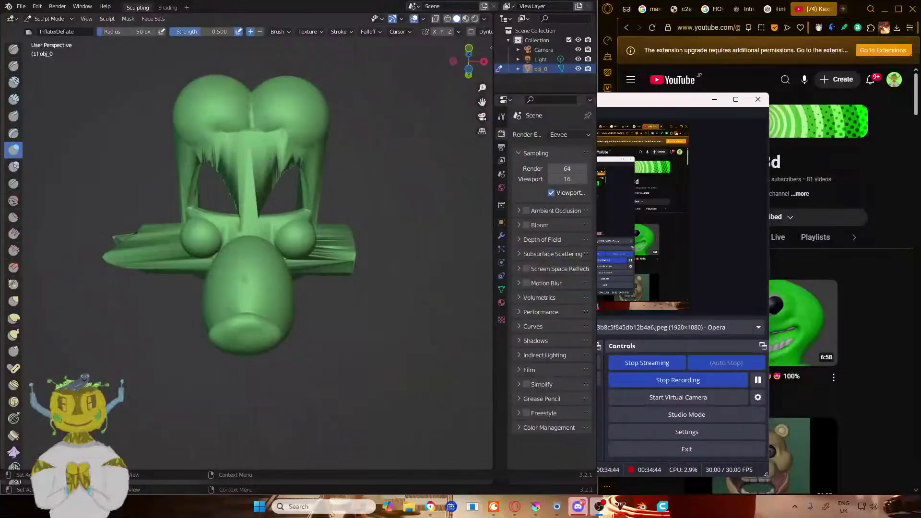
# - Move the recording window out of the way and browse the Kaxi3d channel's videos for FNAF modelling tutorials
pyautogui.moveTo(635, 100); pyautogui.dragTo(441, 109)
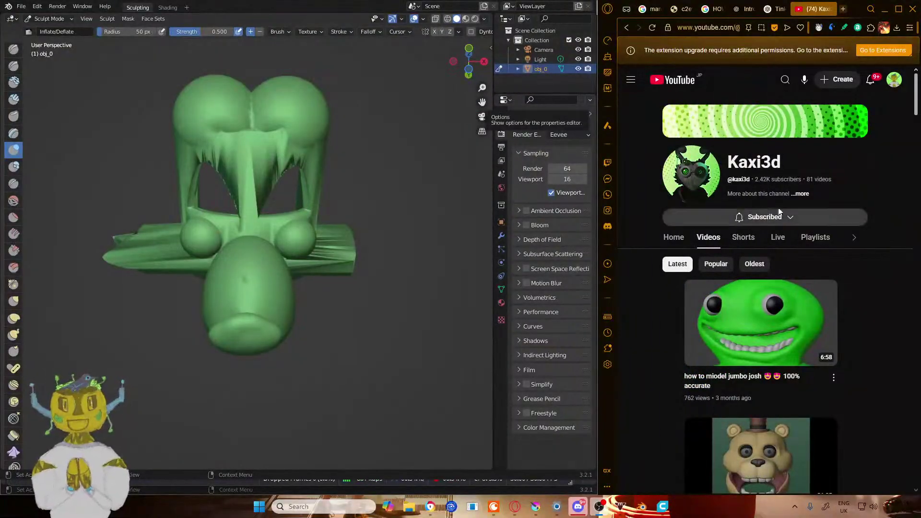
pyautogui.scroll(-5, 768, 264)
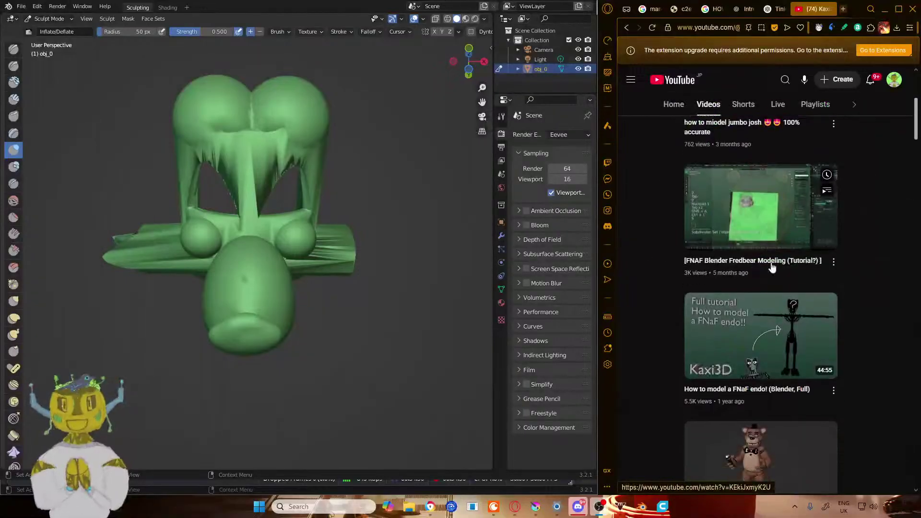
pyautogui.scroll(-7, 772, 267)
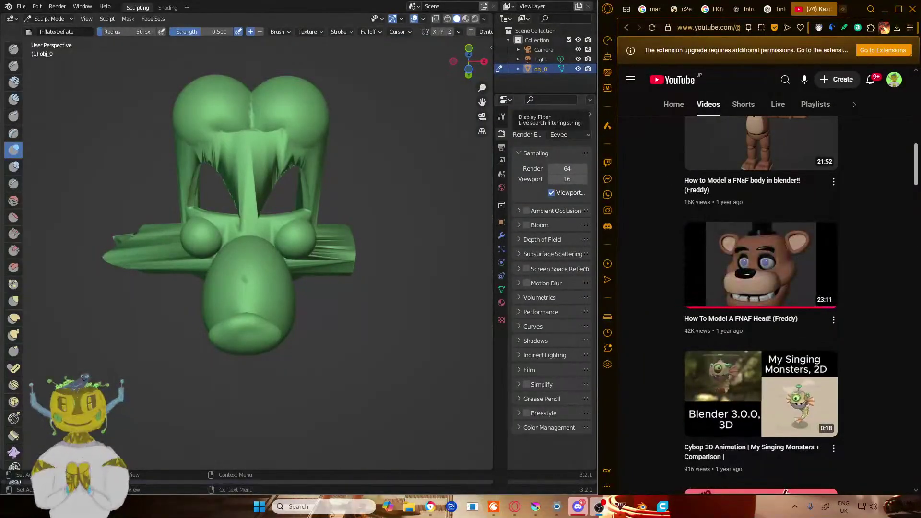
# - Switch to Ultimaker Cura, look over the build plate view once more and close its window
pyautogui.click(663, 507)
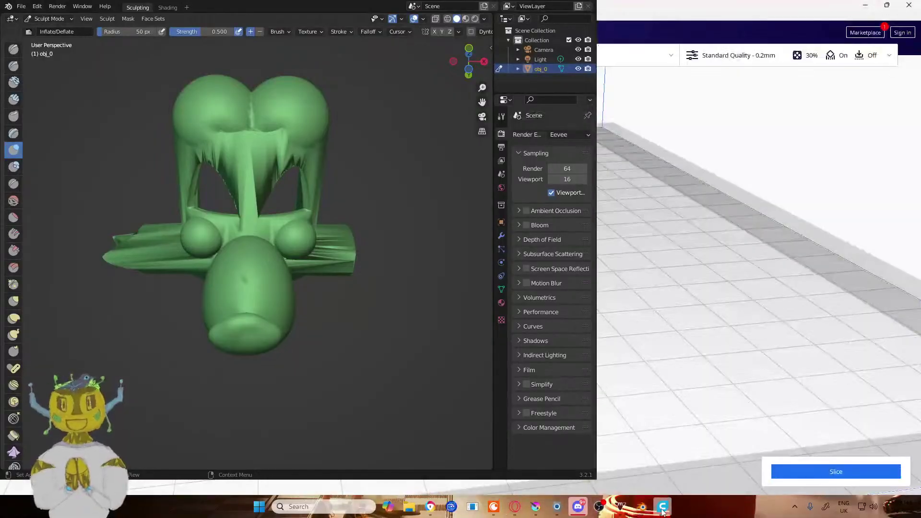
pyautogui.moveTo(749, 288); pyautogui.dragTo(700, 288, button='right')
pyautogui.scroll(-1, 719, 295)
pyautogui.scroll(-1, 720, 295)
pyautogui.scroll(2, 695, 312)
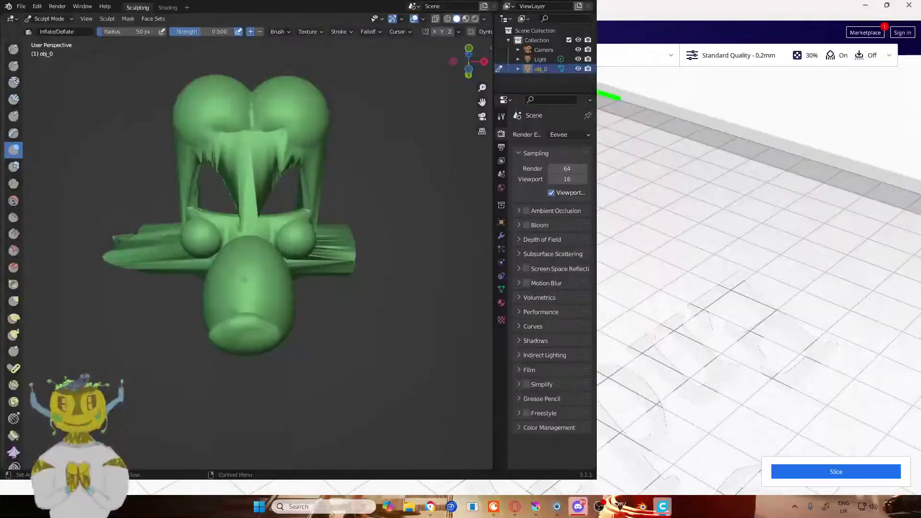
pyautogui.moveTo(515, 507)
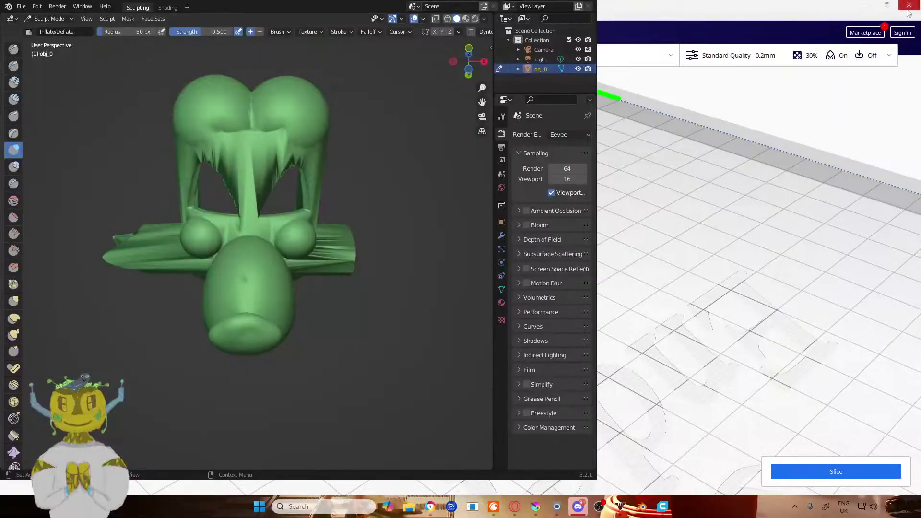
pyautogui.click(908, 9)
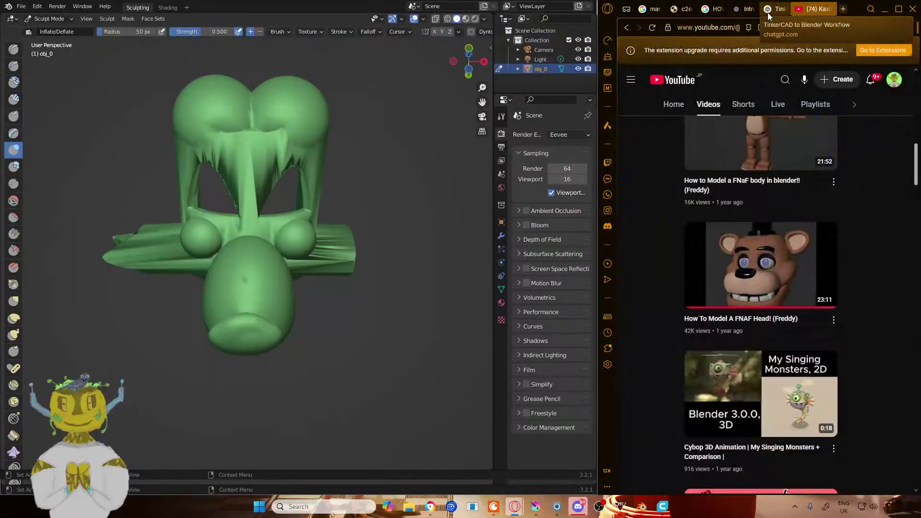
# - Return to the ChatGPT conversation and replace the unsent prompt with "With a sculpted model, can we then go into"
pyautogui.click(769, 15)
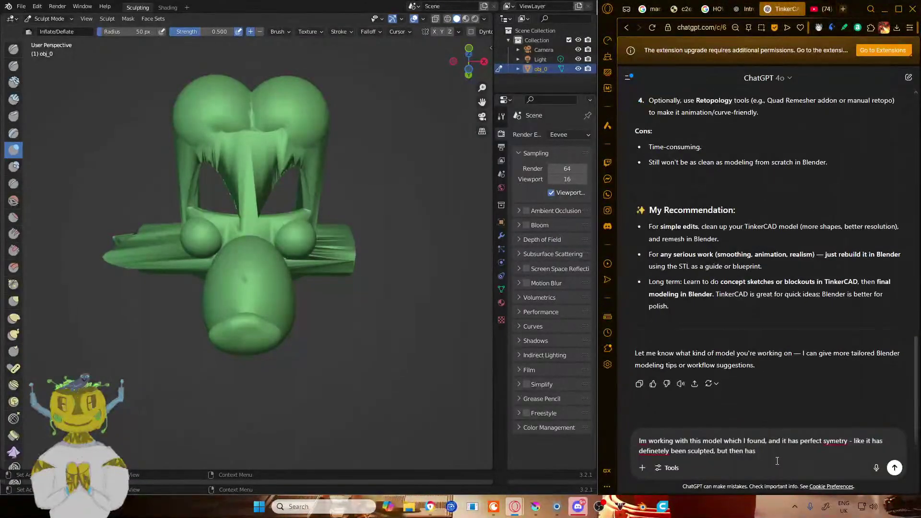
pyautogui.moveTo(778, 461); pyautogui.dragTo(600, 446)
pyautogui.press('BackSpace')
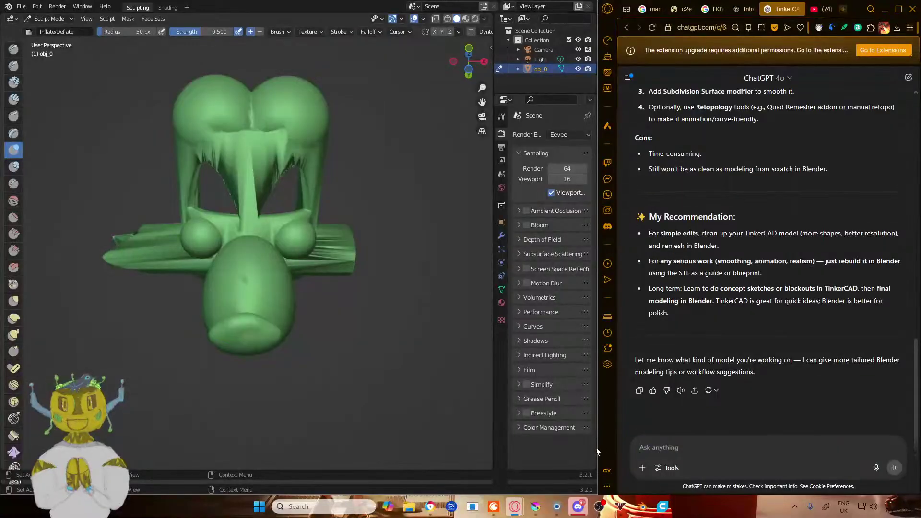
pyautogui.write('With a ')
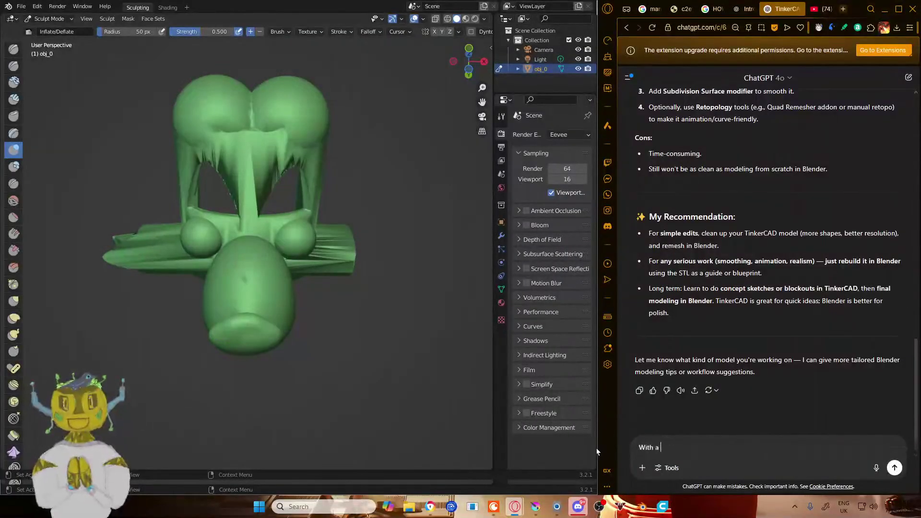
pyautogui.write('sculpy')
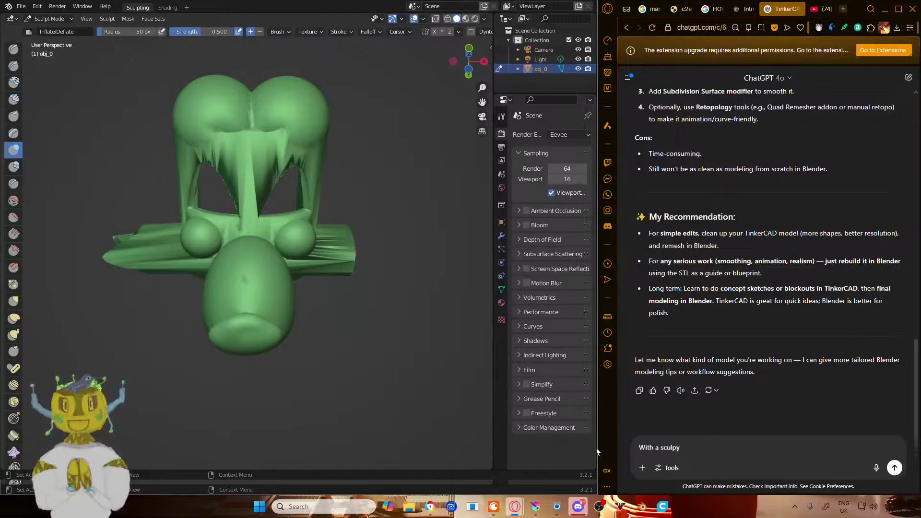
pyautogui.write('tedted model')
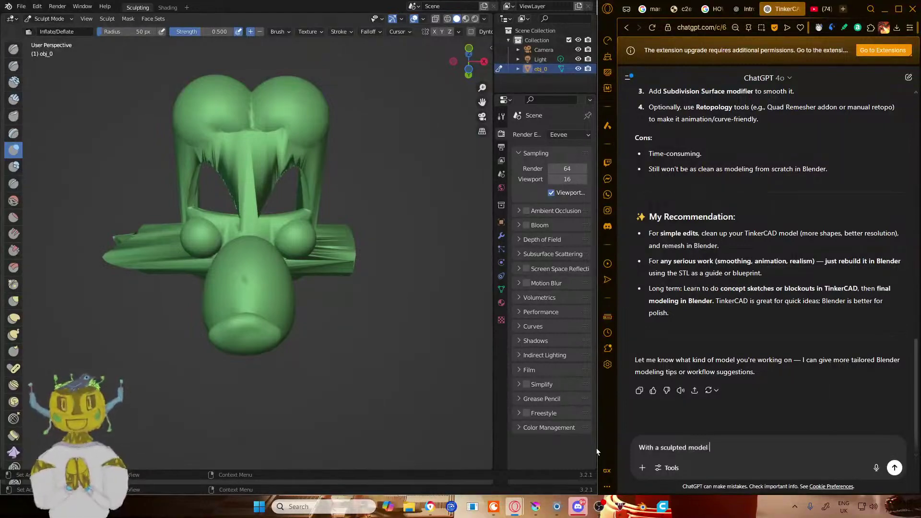
pyautogui.write(', can we then go into')
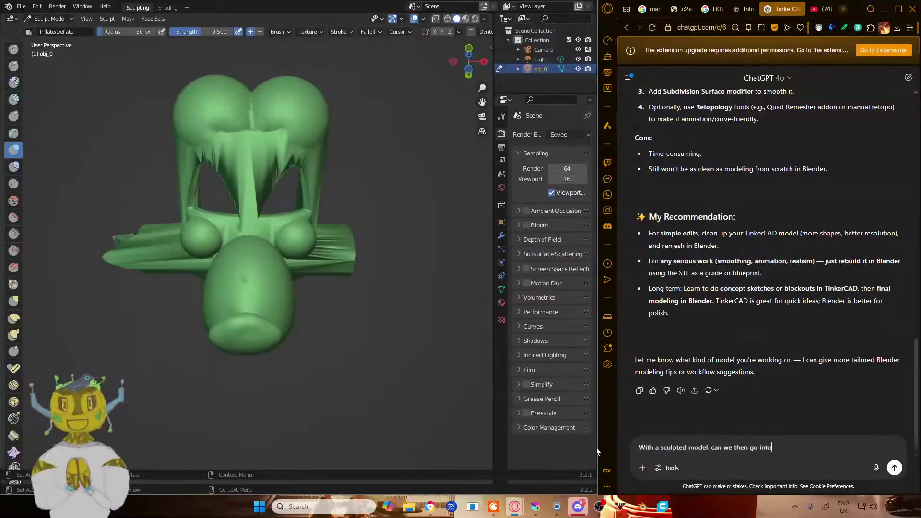
# - Continue the prompt with "CAD software and add more precise screws and extrusions"
pyautogui.write(' CAD software ')
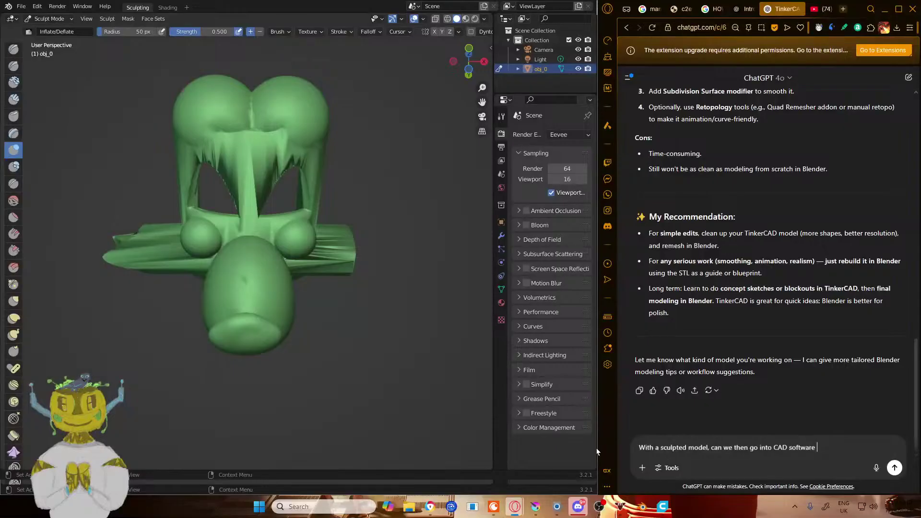
pyautogui.write('and add')
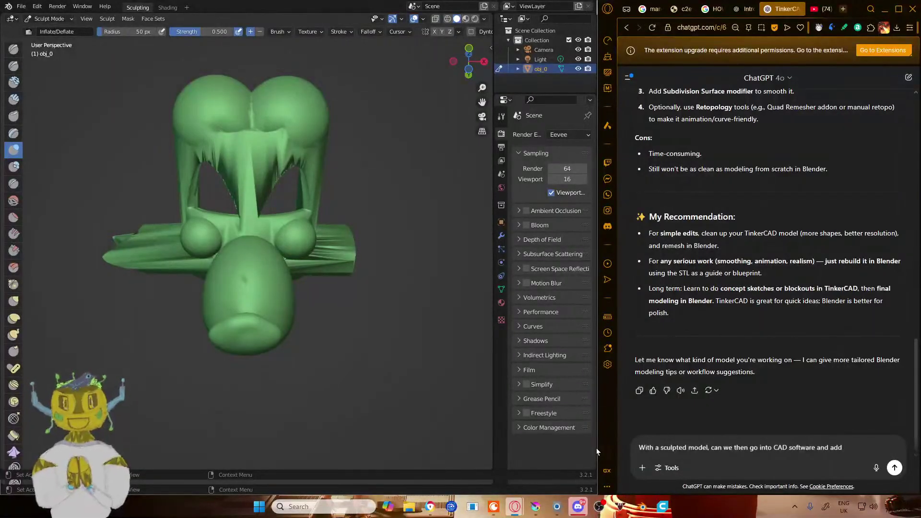
pyautogui.write(' more preci')
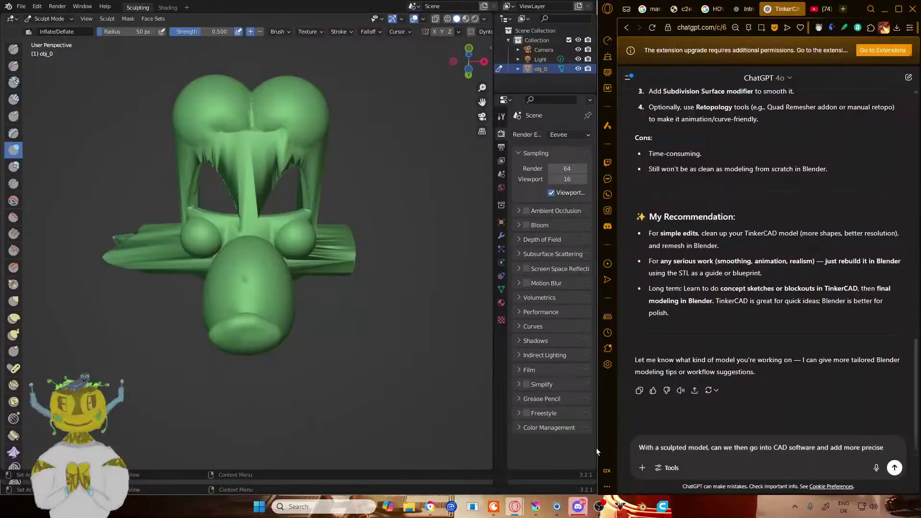
pyautogui.write('se ')
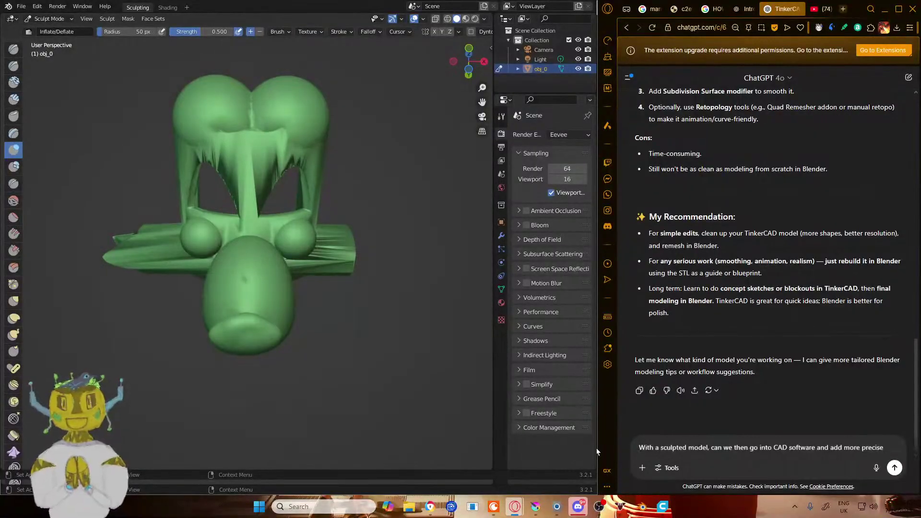
pyautogui.write('scres and')
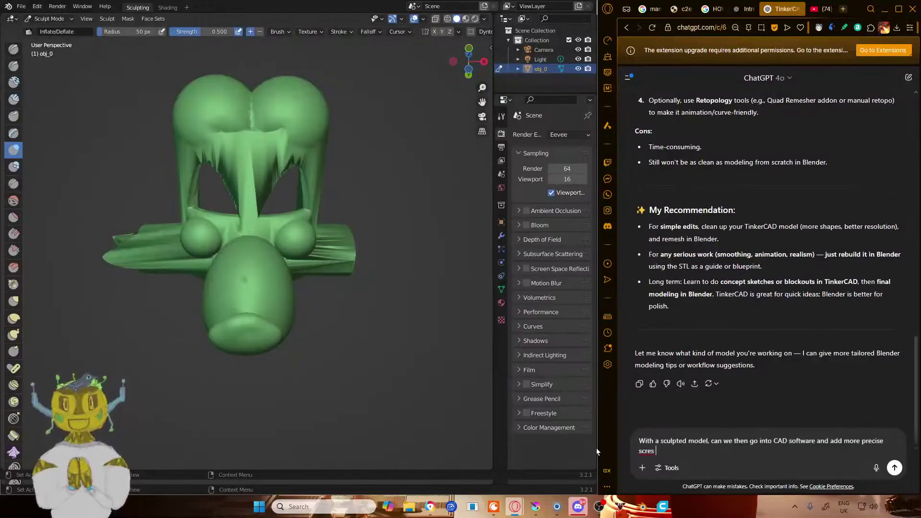
pyautogui.press('BackSpace')
pyautogui.press('BackSpace')
pyautogui.press('BackSpace')
pyautogui.press('BackSpace')
pyautogui.press('BackSpace')
pyautogui.write('ews ')
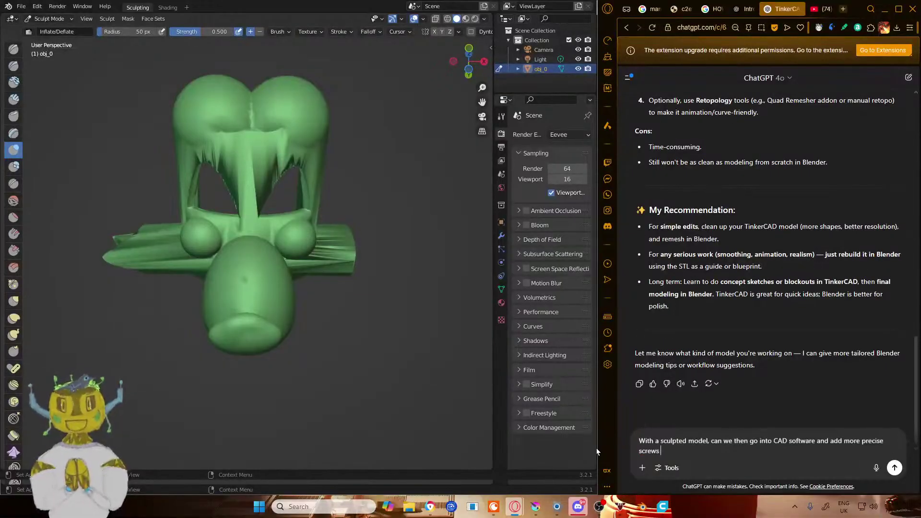
pyautogui.write('and ext')
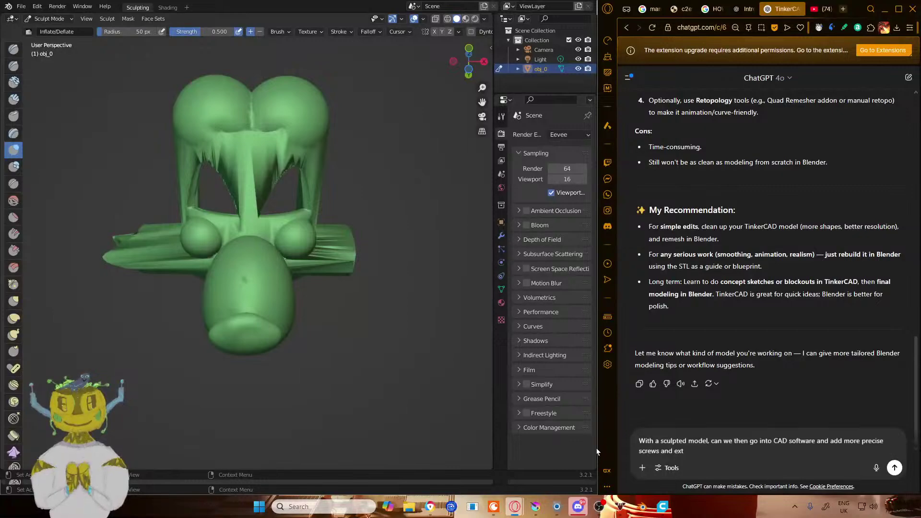
pyautogui.write('russions ')
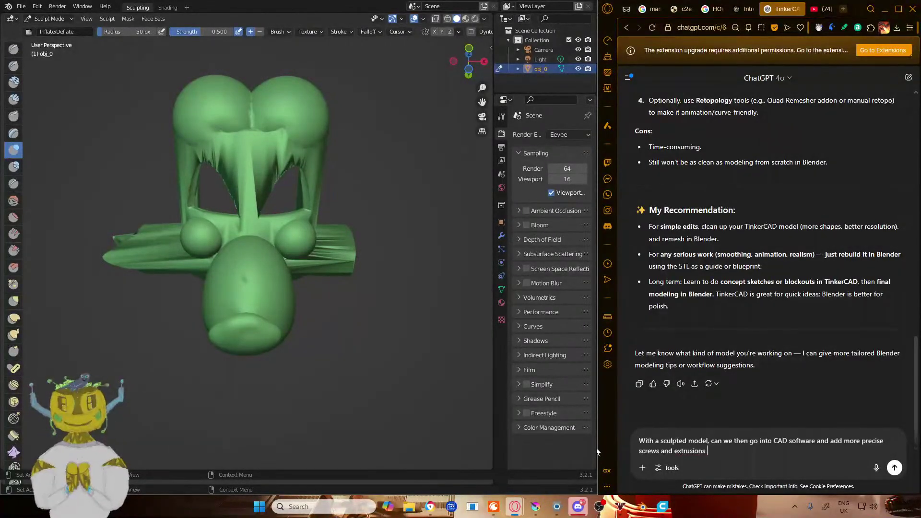
# - Continue the unsent prompt with "because Im confused how I would be able to"
pyautogui.write('because Im cobnf')
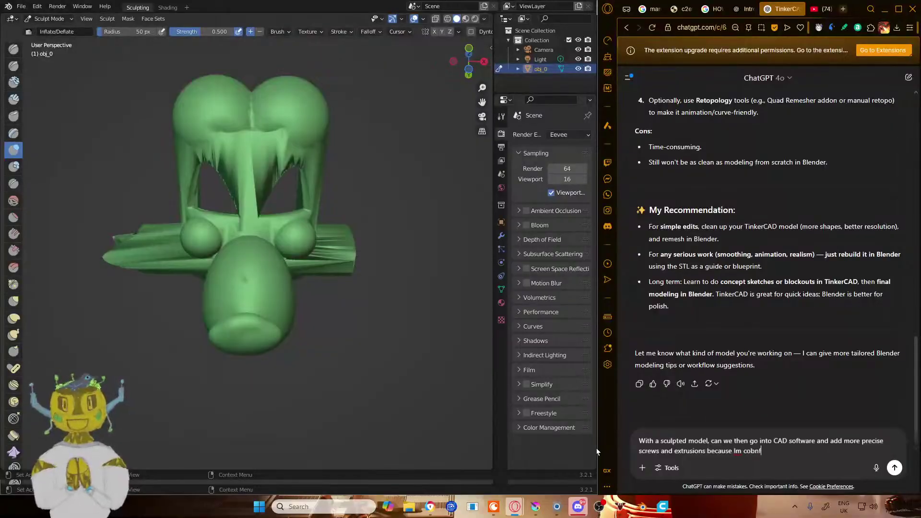
pyautogui.press('BackSpace')
pyautogui.press('BackSpace')
pyautogui.press('BackSpace')
pyautogui.write('nf')
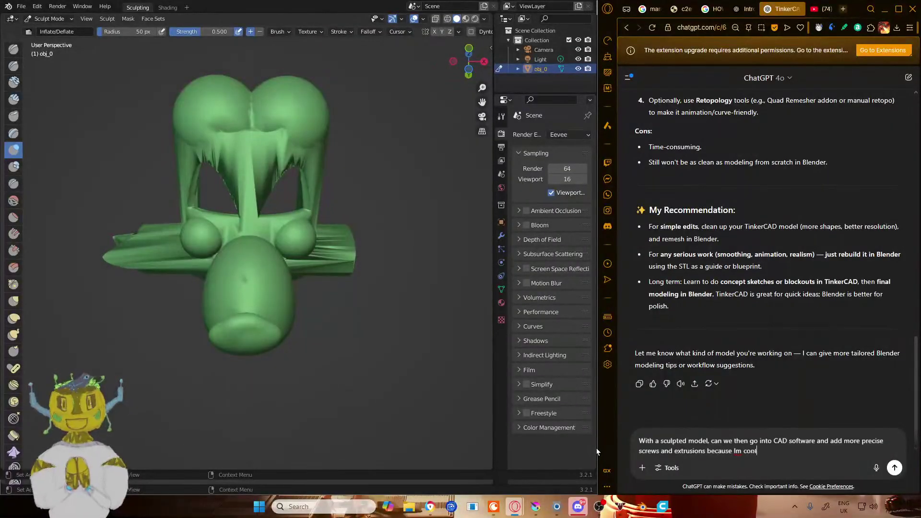
pyautogui.write('used h')
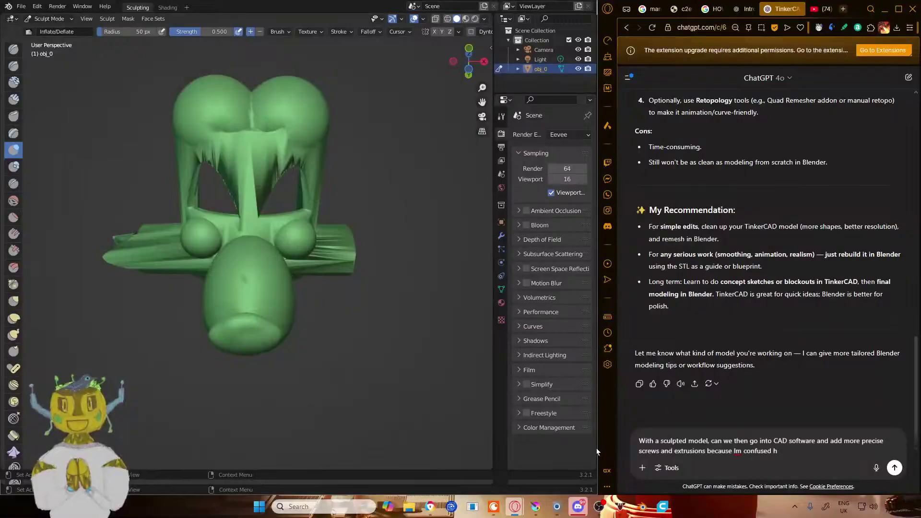
pyautogui.write('powow I woul')
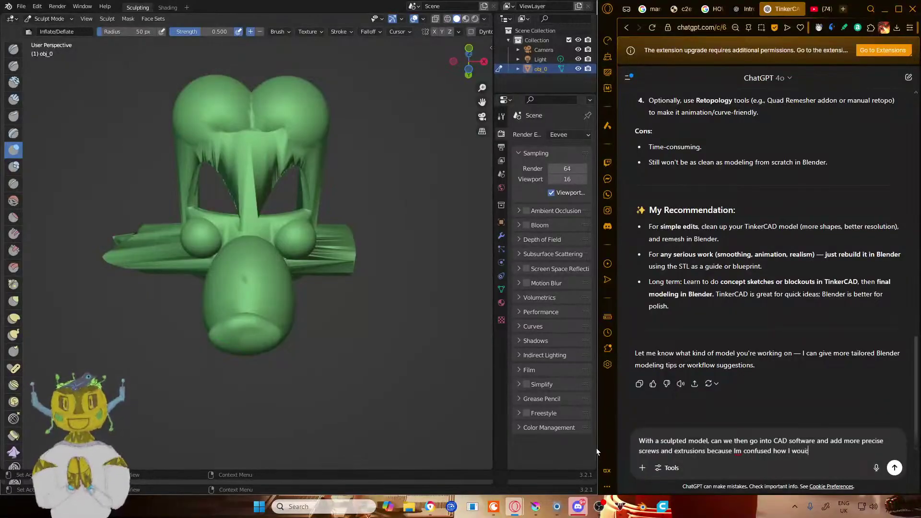
pyautogui.write('ld be ab')
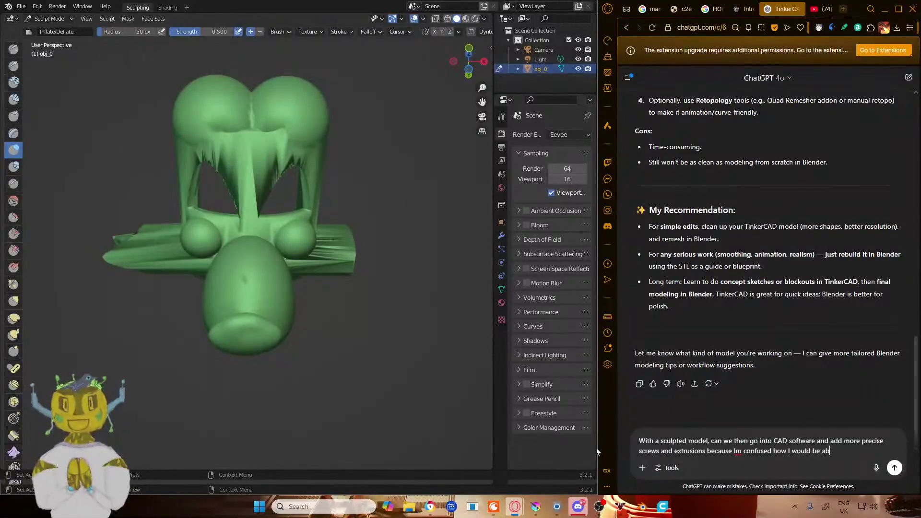
pyautogui.write('le to desi')
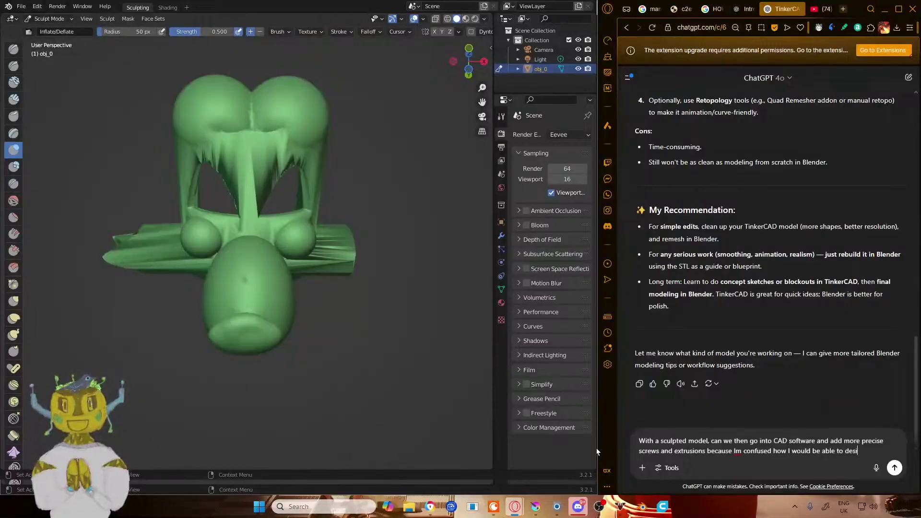
# - Finish the prompt with "design the model and then have places for screws" and send it to ChatGPT
pyautogui.write('gn the model an')
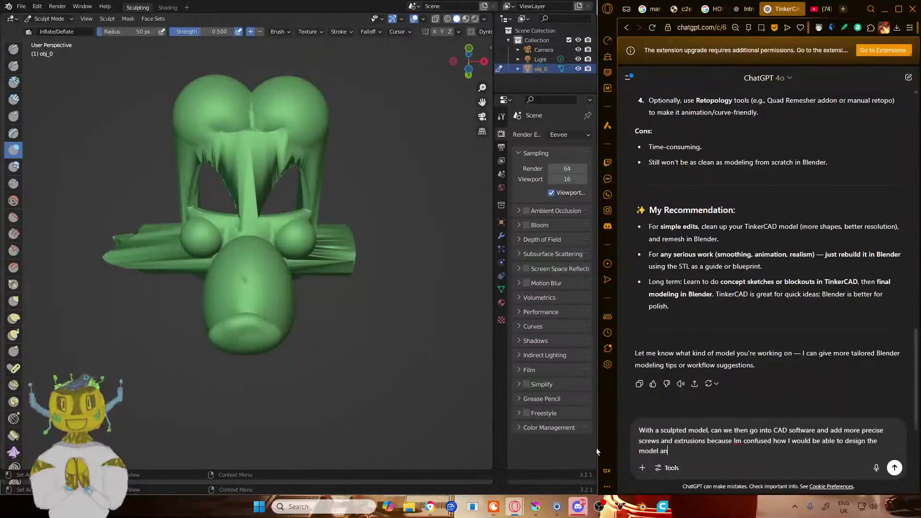
pyautogui.write('d ')
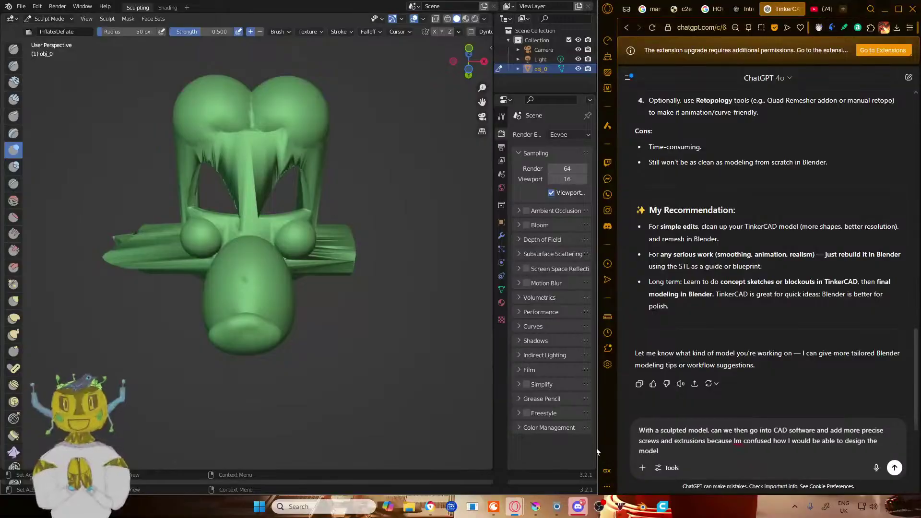
pyautogui.write(' and then have places.')
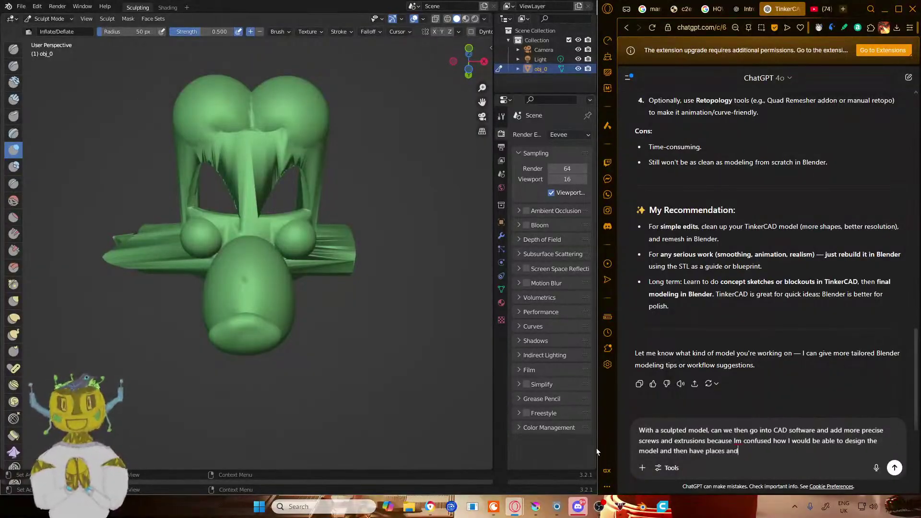
pyautogui.press('BackSpace')
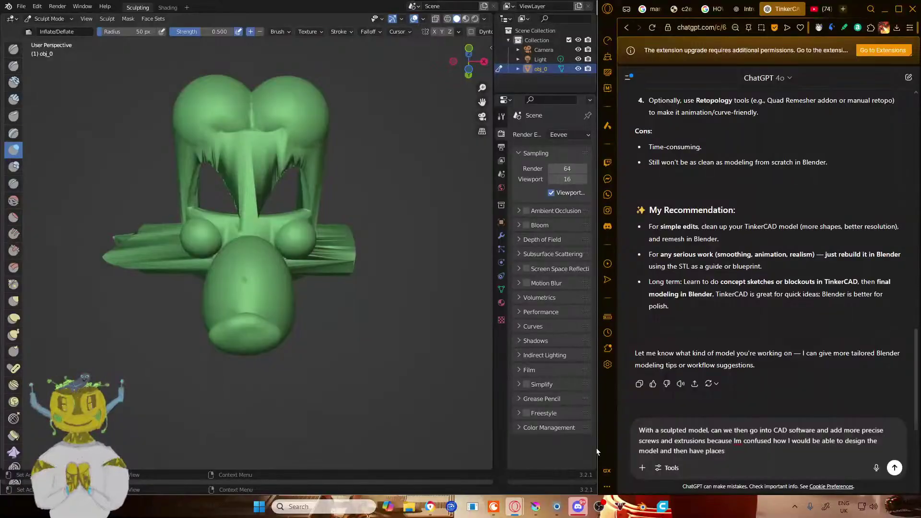
pyautogui.press('Return')
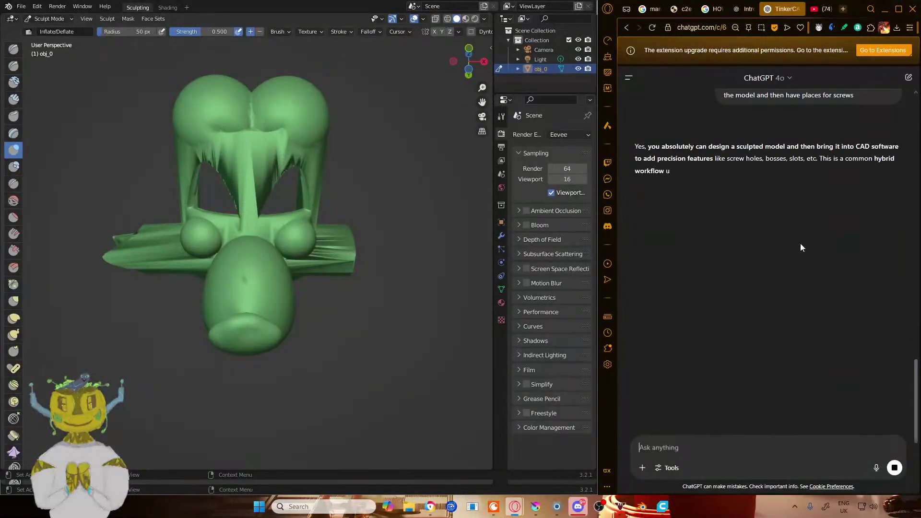
# - Read the step-by-step hybrid Blender and CAD workflow in ChatGPT's answer, from sculpting to export
pyautogui.scroll(1, 802, 246)
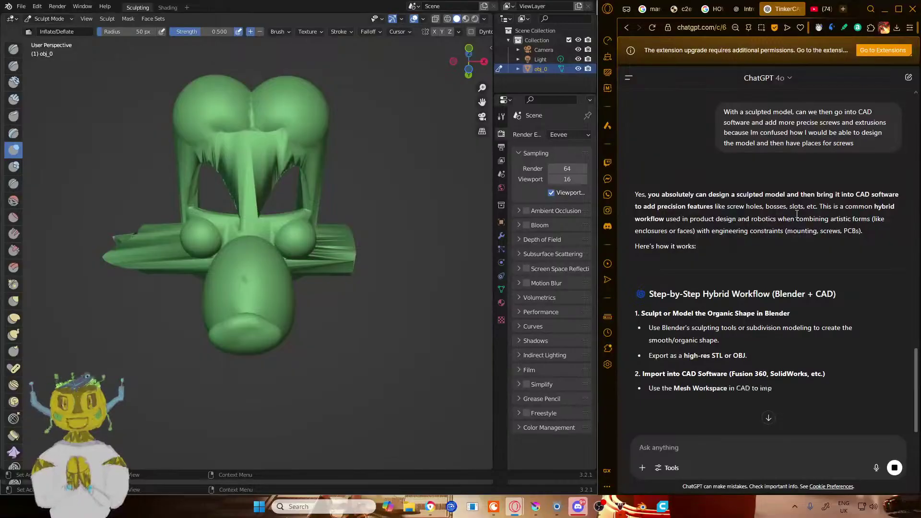
pyautogui.scroll(-1, 796, 215)
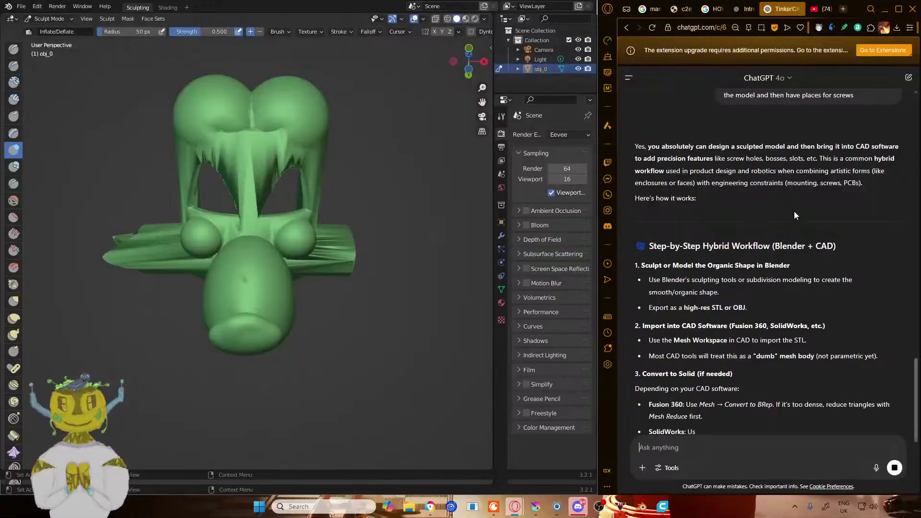
pyautogui.scroll(-1, 794, 211)
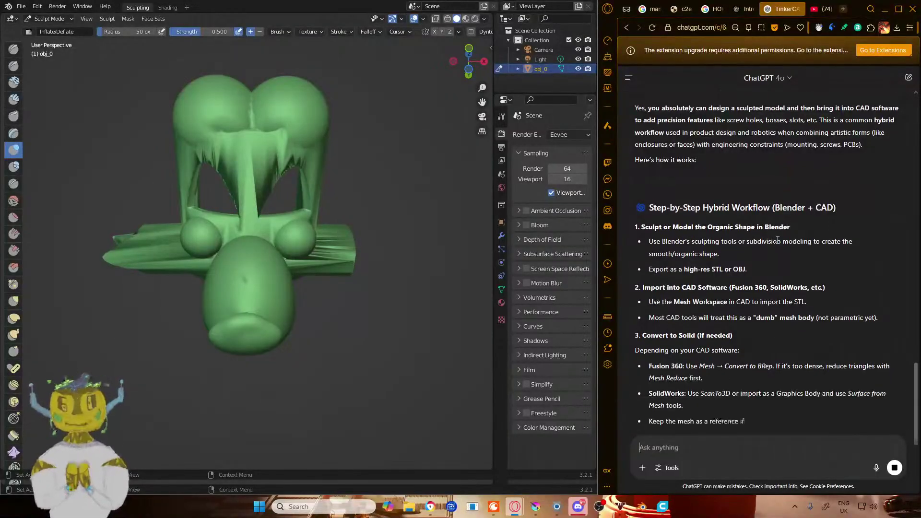
pyautogui.scroll(-1, 796, 250)
pyautogui.scroll(-1, 825, 267)
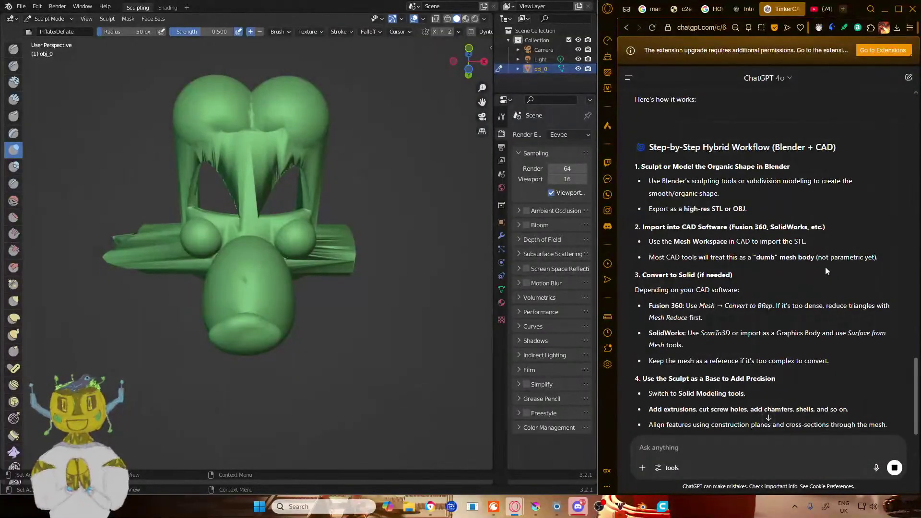
pyautogui.scroll(-1, 826, 271)
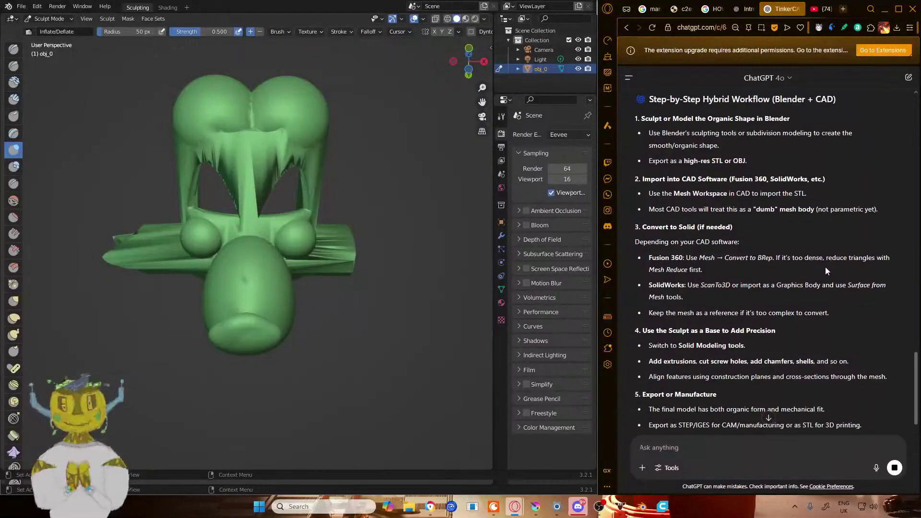
pyautogui.scroll(-2, 813, 262)
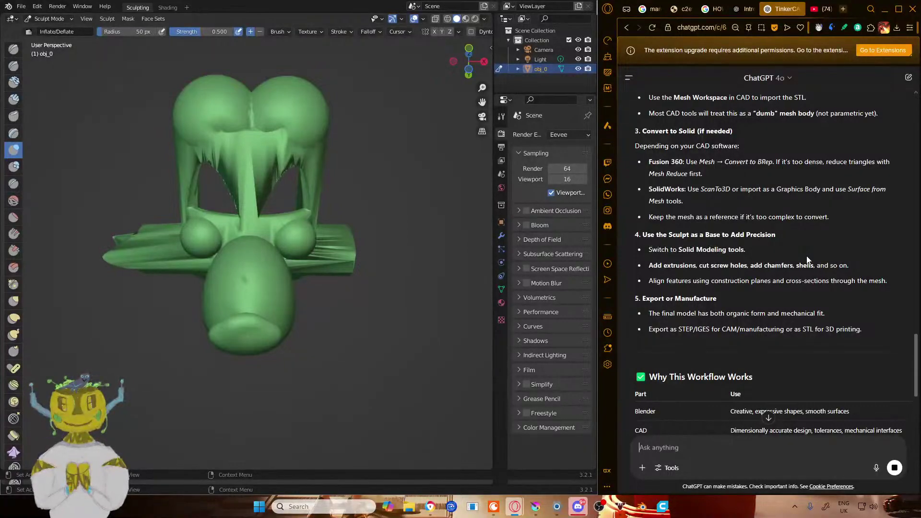
pyautogui.scroll(-2, 807, 258)
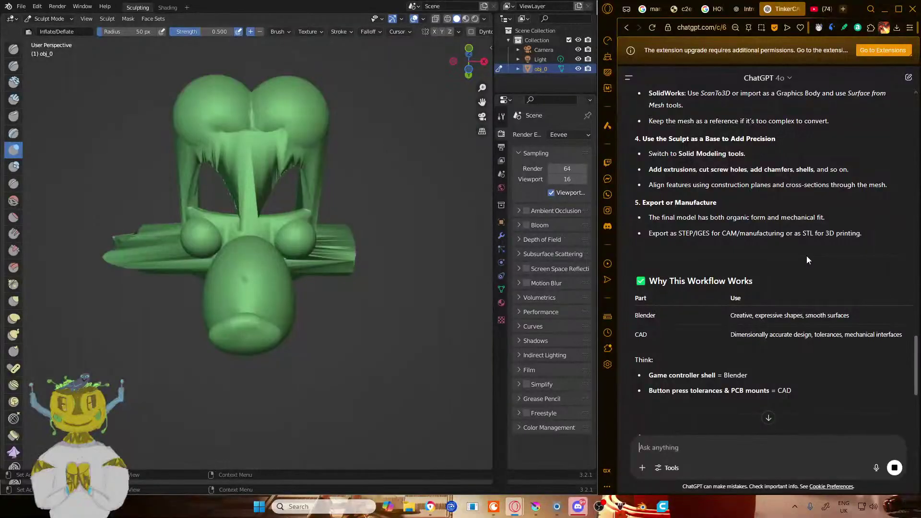
# - Look at the back of the sculpted model in Blender and read the answer's screw-planning tips and supporting tools
pyautogui.moveTo(249, 307)
pyautogui.mouseDown(button='middle')
pyautogui.moveTo(297, 362)
pyautogui.moveTo(237, 261)
pyautogui.mouseUp(button='middle')
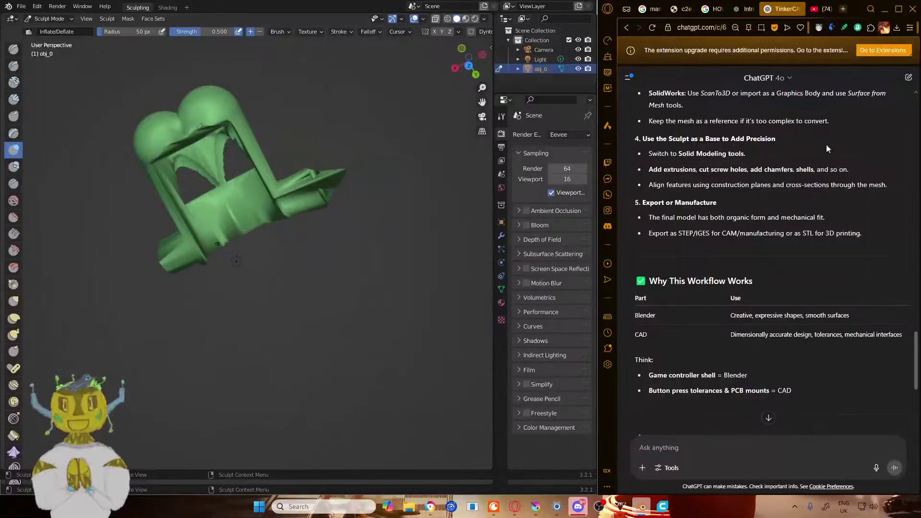
pyautogui.scroll(5, 777, 336)
pyautogui.scroll(-8, 781, 389)
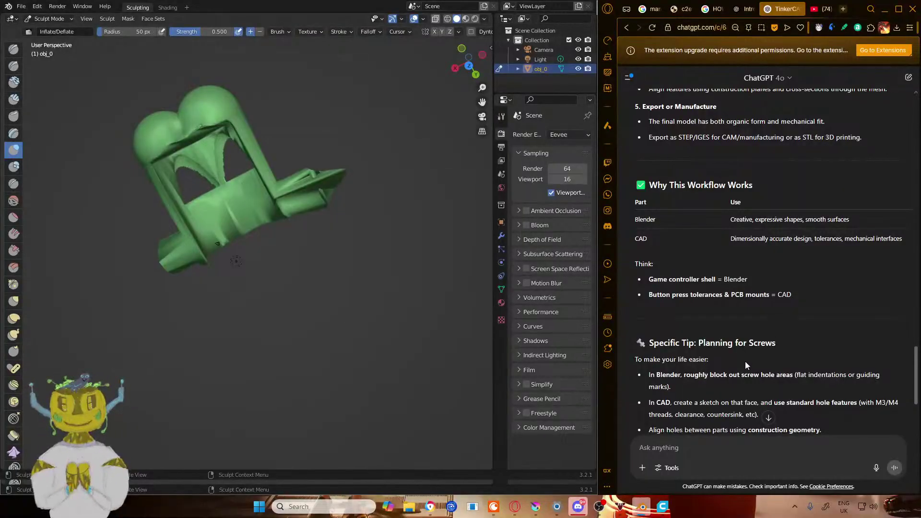
pyautogui.scroll(-2, 742, 359)
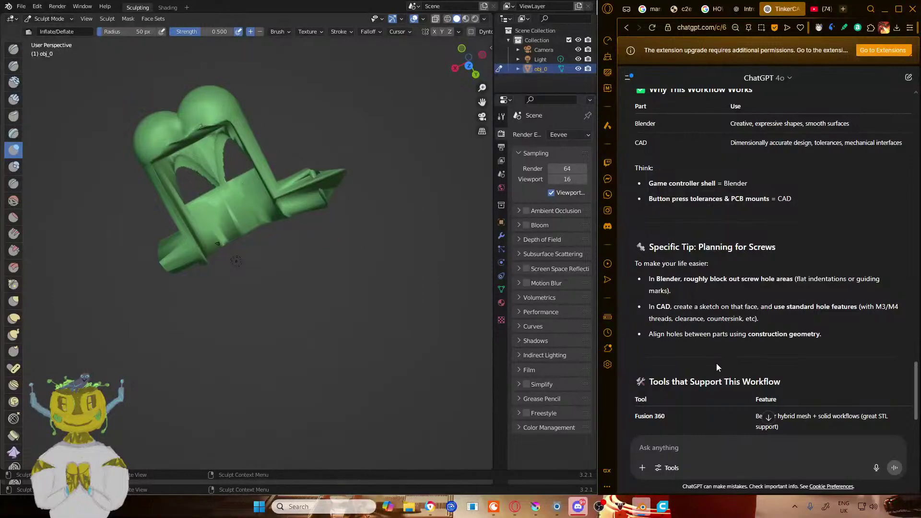
pyautogui.scroll(-2, 712, 365)
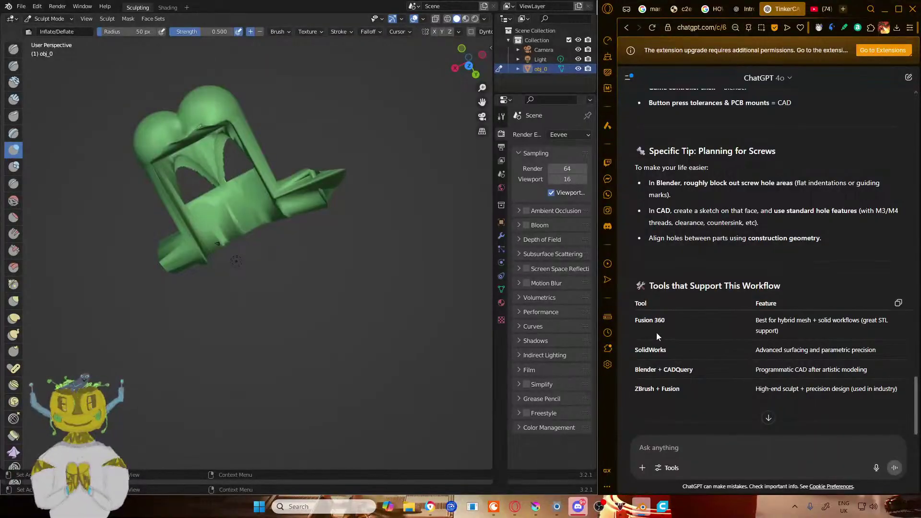
pyautogui.scroll(-2, 772, 336)
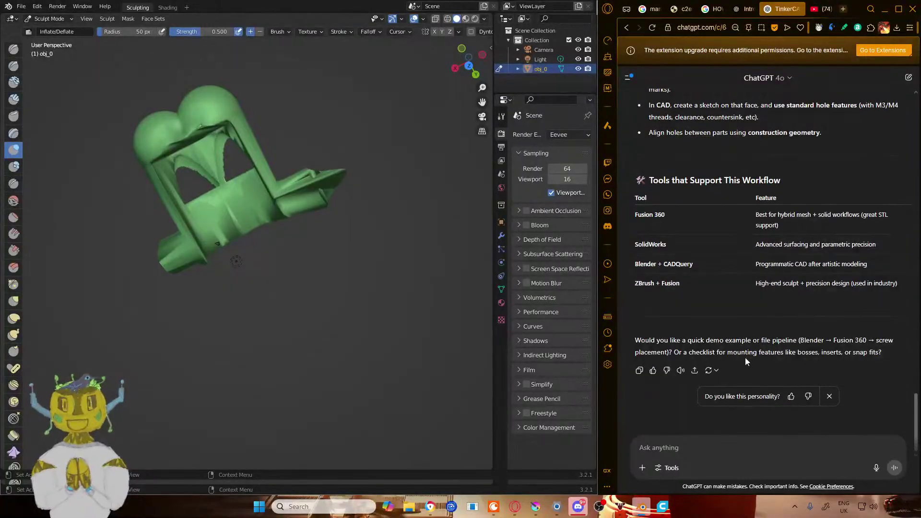
pyautogui.scroll(1, 746, 358)
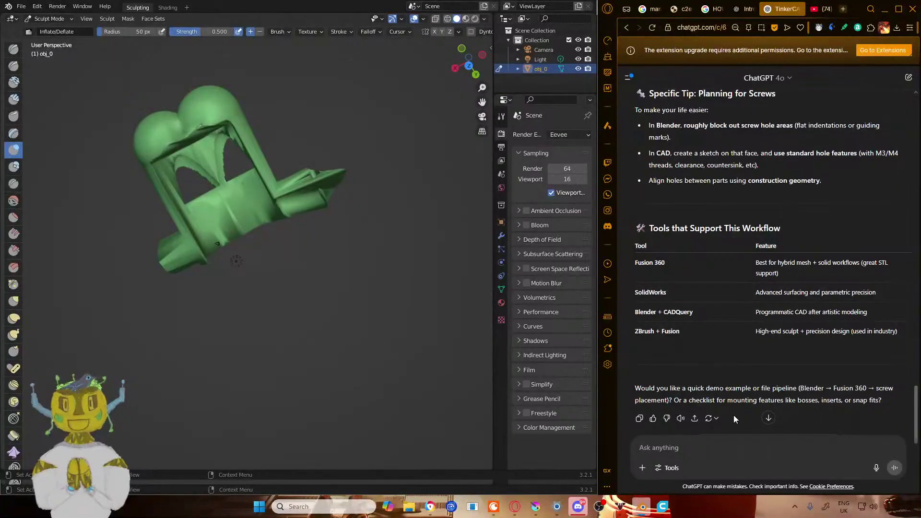
# - Reply "yes please" to ChatGPT's offer of a demo file pipeline and mounting-feature checklist
pyautogui.click(742, 454)
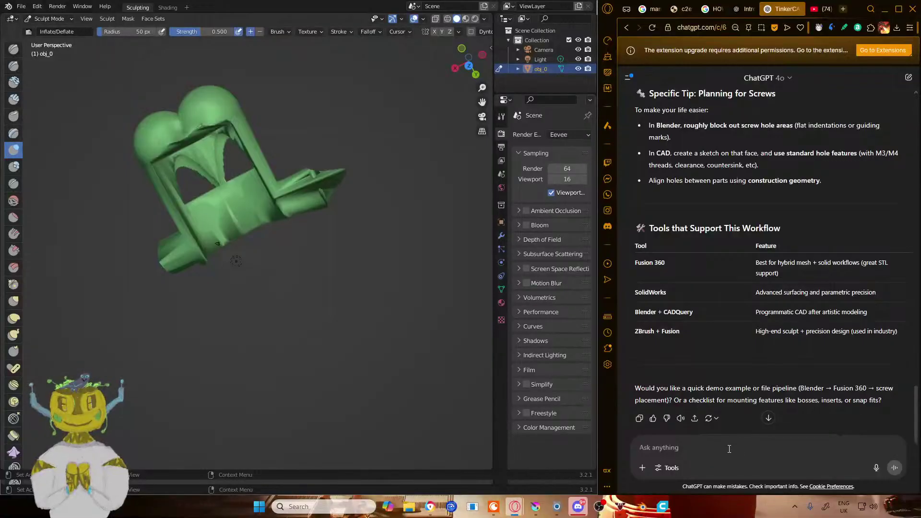
pyautogui.write('yes please')
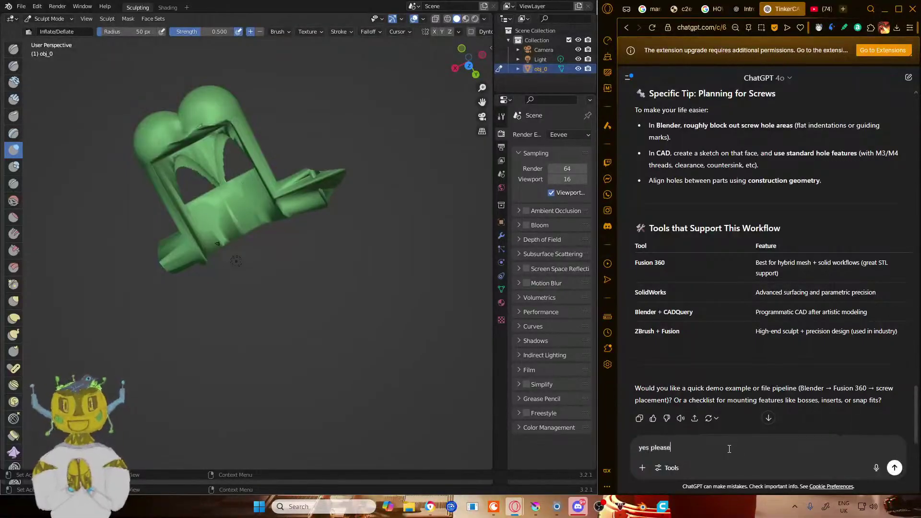
pyautogui.press('Return')
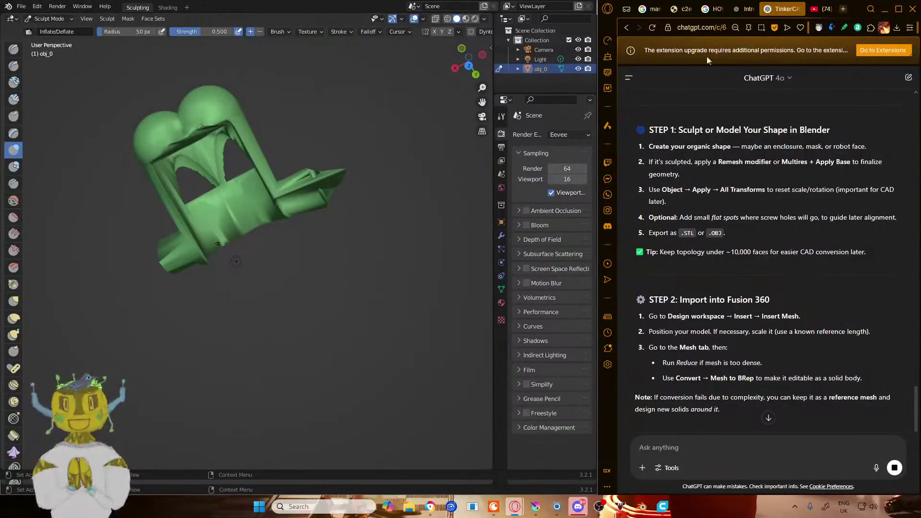
# - Read through the Blender to Fusion 360 instructions, including mesh import, screws and bosses, alignment, the mounting-feature checklist and export
pyautogui.scroll(-3, 673, 272)
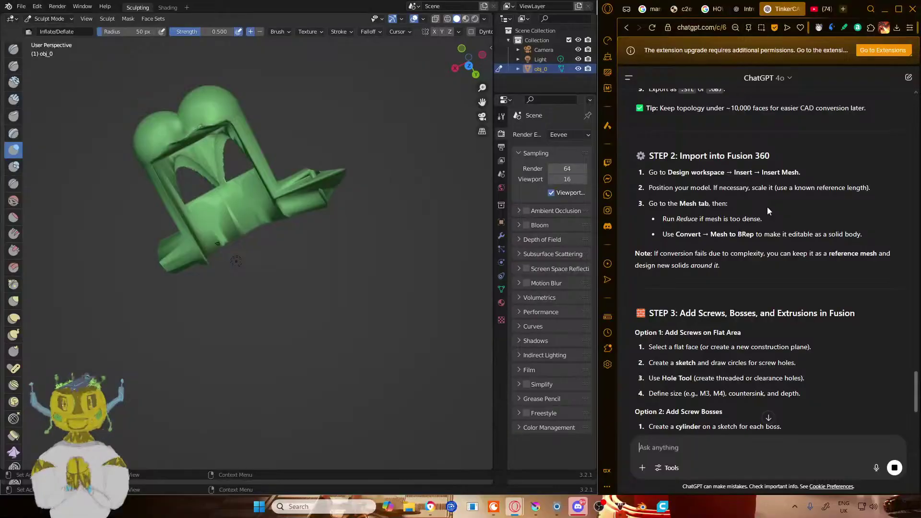
pyautogui.scroll(-1, 768, 206)
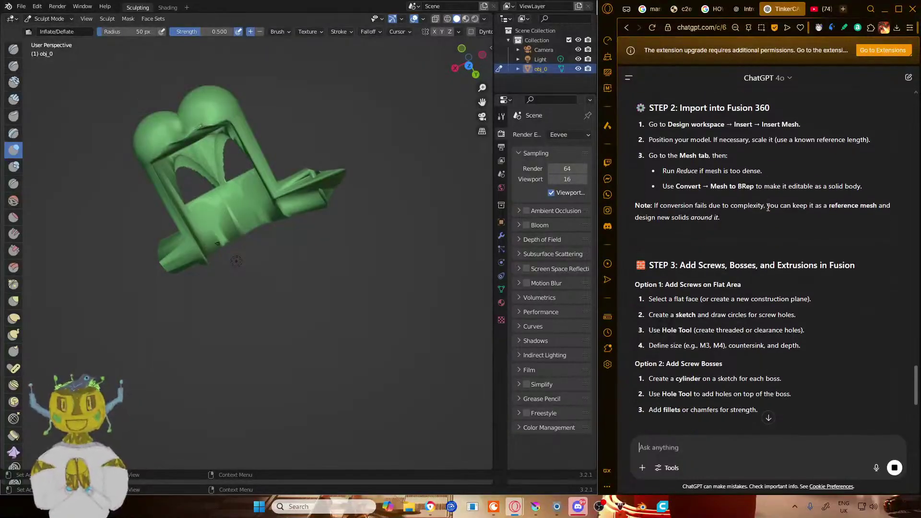
pyautogui.scroll(-1, 773, 204)
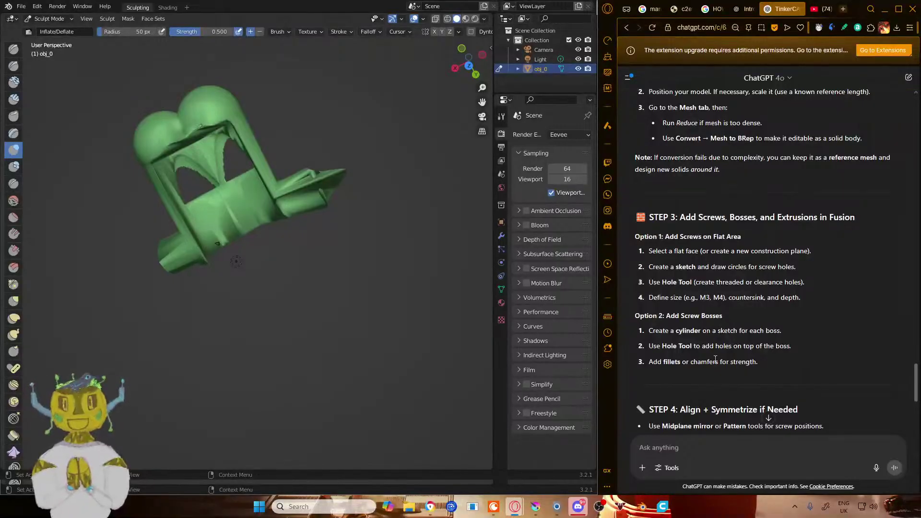
pyautogui.scroll(-2, 720, 355)
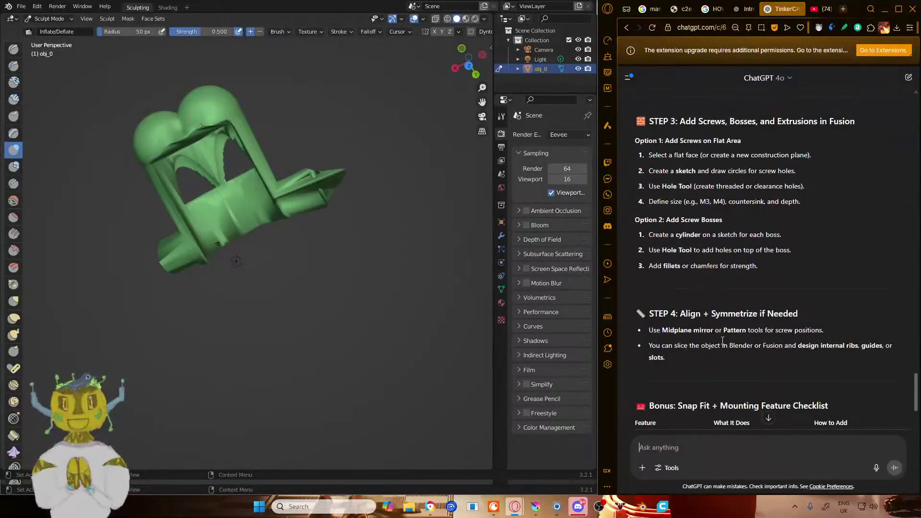
pyautogui.scroll(-2, 723, 340)
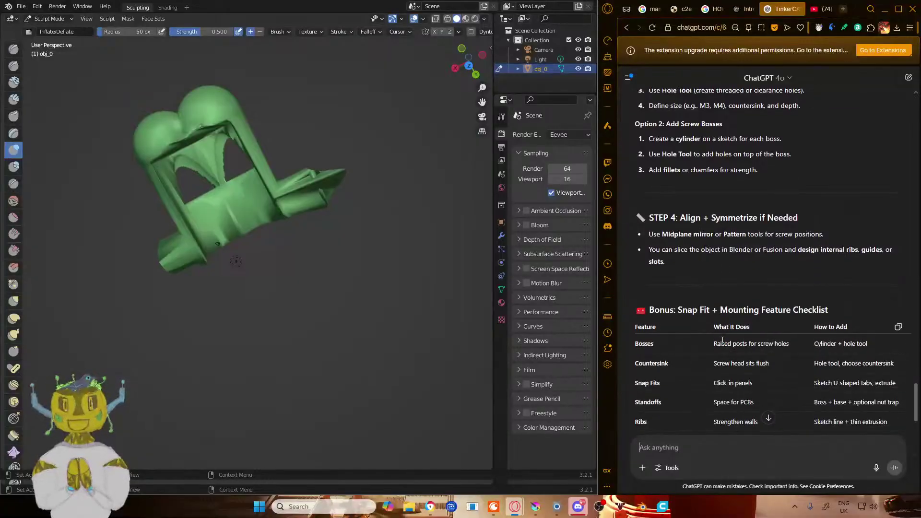
pyautogui.scroll(-1, 722, 341)
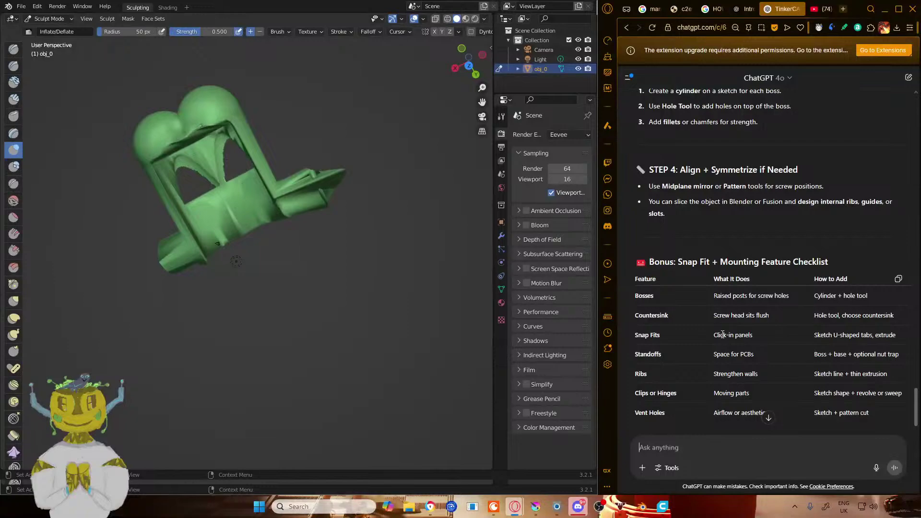
pyautogui.scroll(-5, 723, 335)
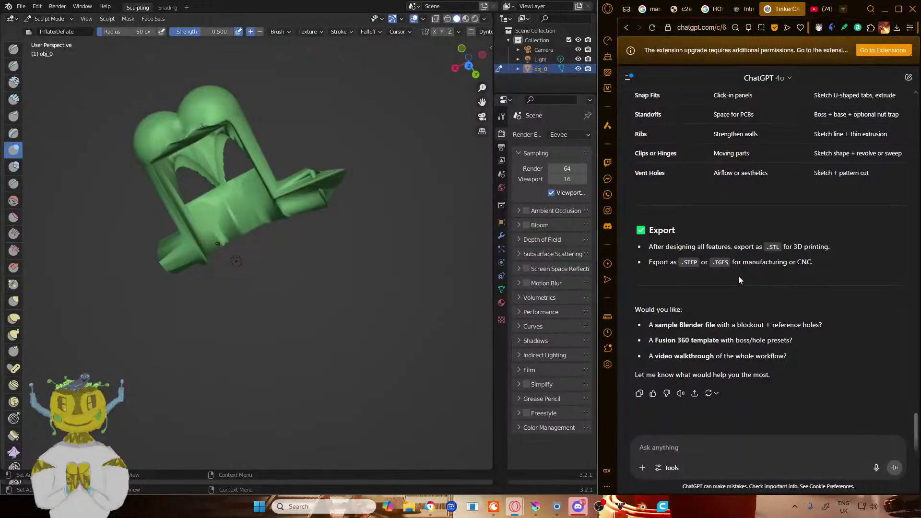
pyautogui.scroll(1, 823, 130)
pyautogui.scroll(20, 823, 131)
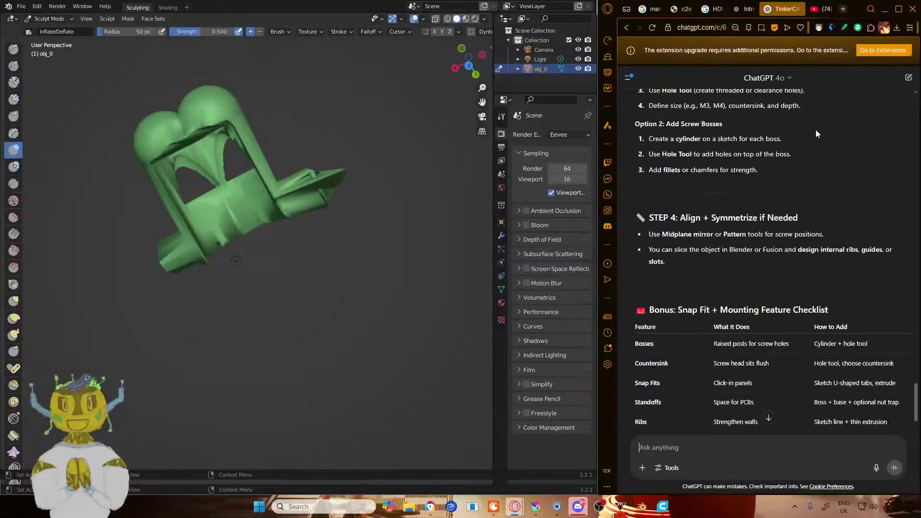
# - Search the web for "fusion 360" in a new browser tab
pyautogui.scroll(-15, 806, 152)
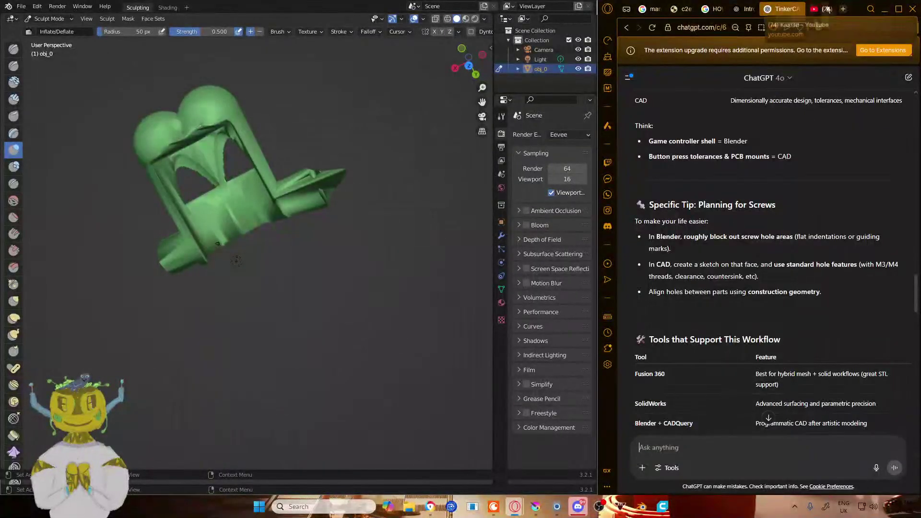
pyautogui.click(843, 9)
pyautogui.write('fus')
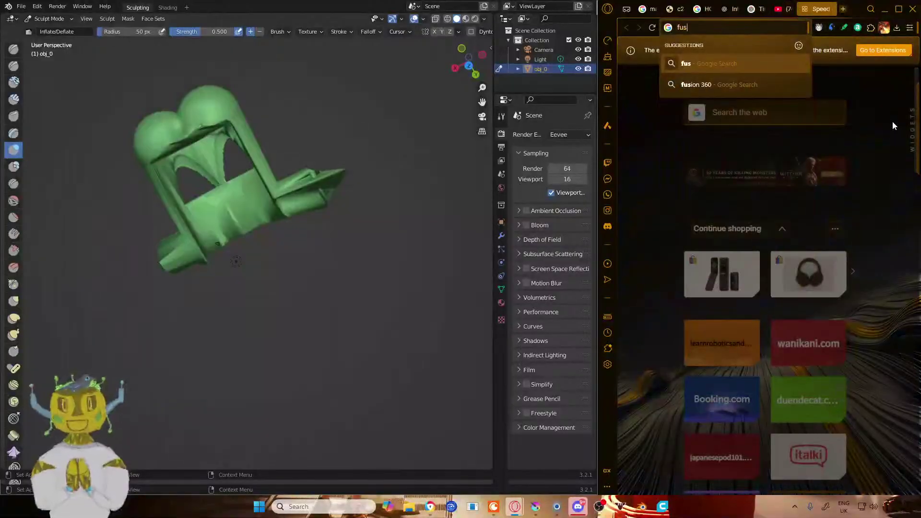
pyautogui.write('ion 360')
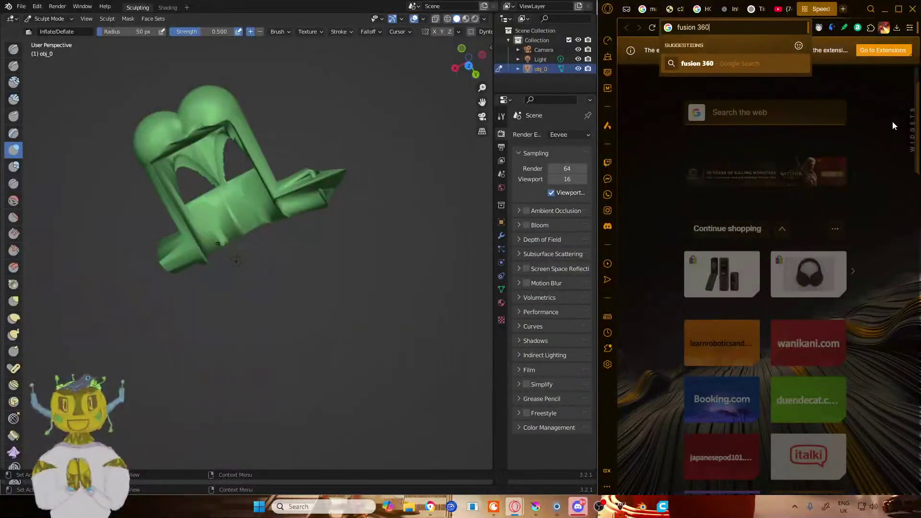
pyautogui.press('Return')
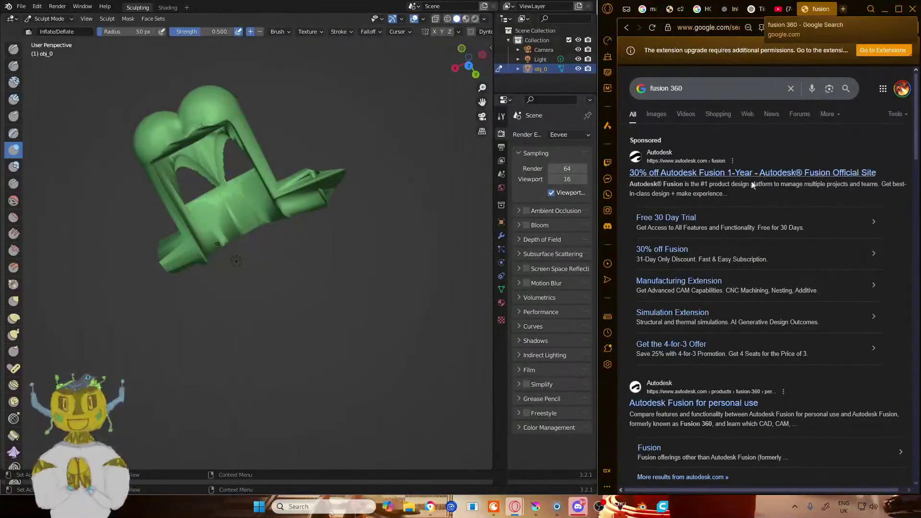
# - Check the answer to "Is Fusion 360 still free?" among the related questions in the search results
pyautogui.scroll(-2, 733, 240)
pyautogui.scroll(-4, 732, 250)
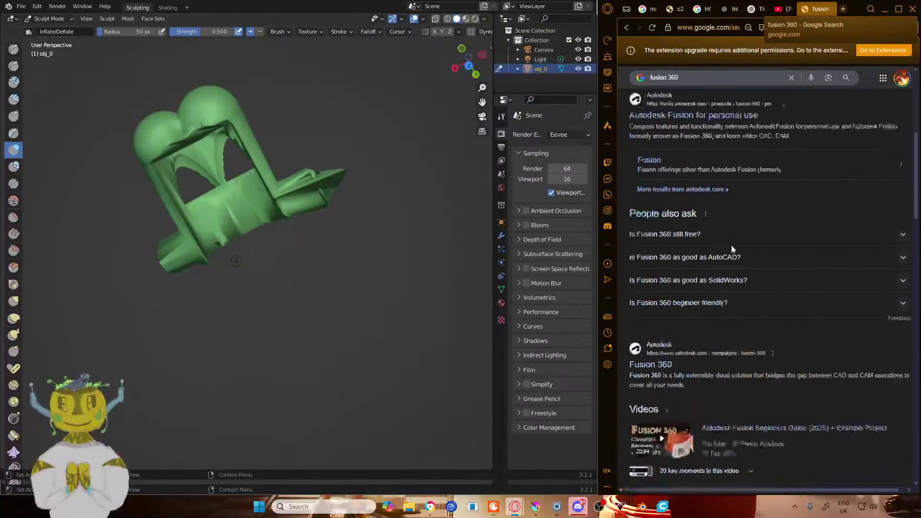
pyautogui.click(737, 233)
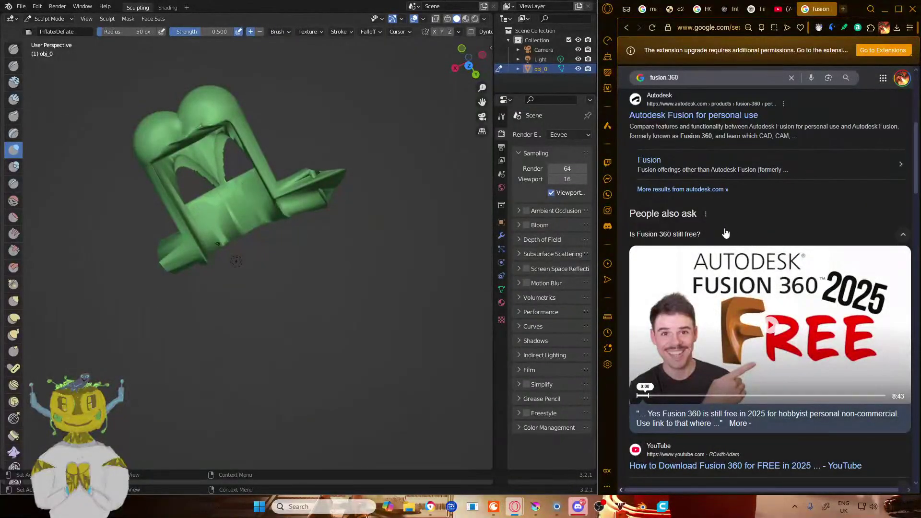
pyautogui.click(720, 235)
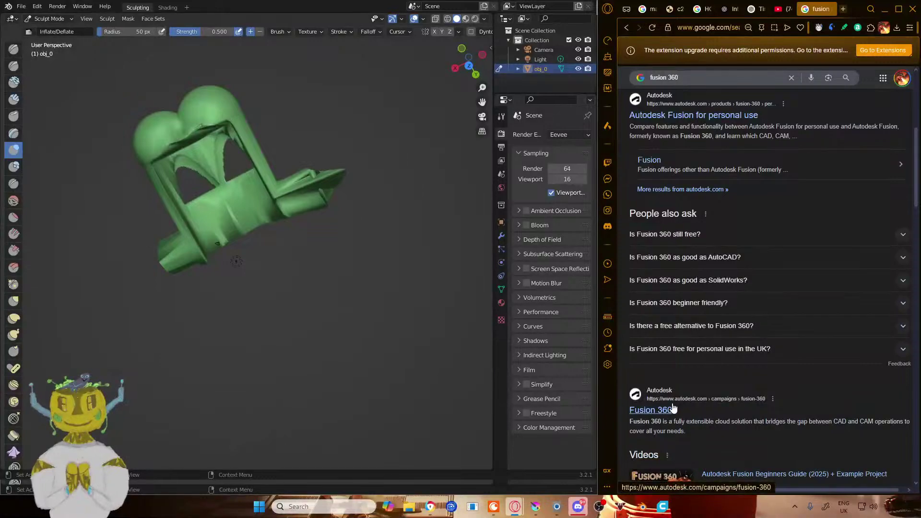
# - Open the YouTube video "Autodesk Fusion Beginners Guide (2025) + Example Project" from the search results and look over its page
pyautogui.scroll(-2, 674, 408)
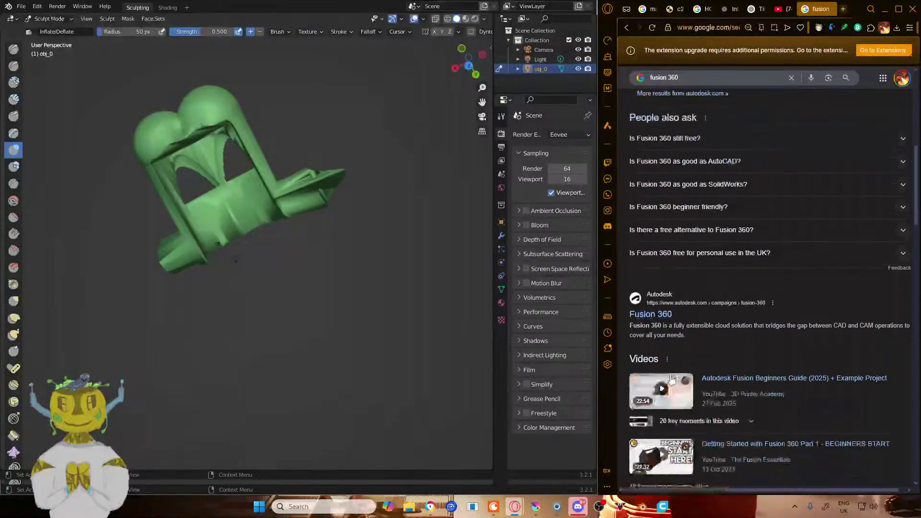
pyautogui.click(722, 381)
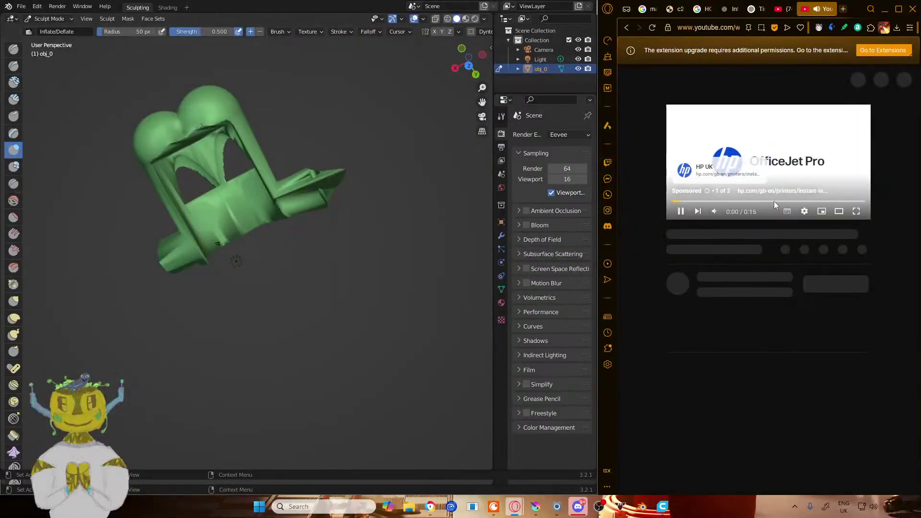
pyautogui.click(790, 9)
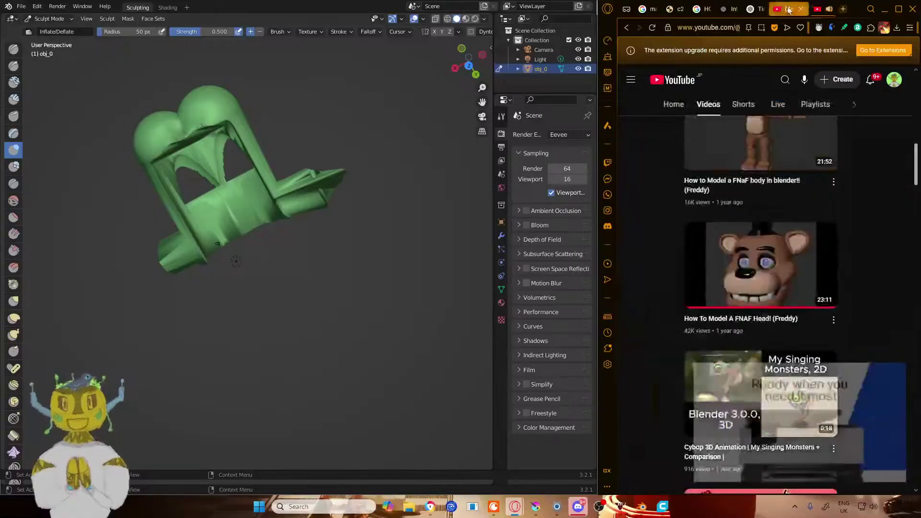
pyautogui.click(821, 9)
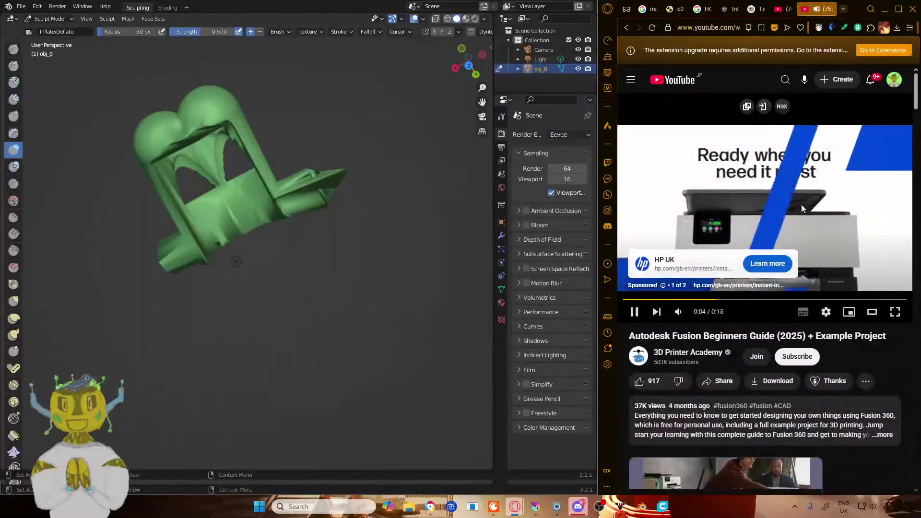
pyautogui.scroll(-5, 845, 330)
pyautogui.scroll(5, 845, 329)
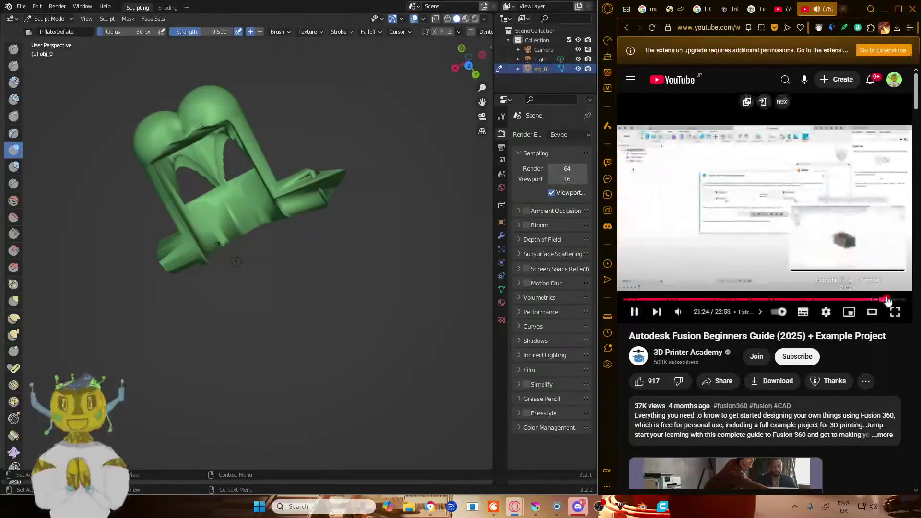
# - Skip through the end of the Fusion tutorial to the "Results and Thank You" chapter at 22:26 and pause playback
pyautogui.click(889, 300)
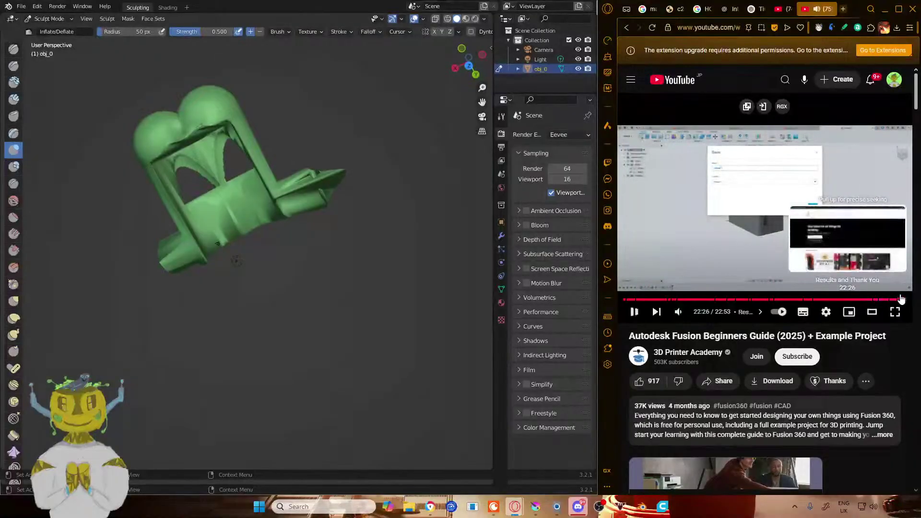
pyautogui.click(901, 299)
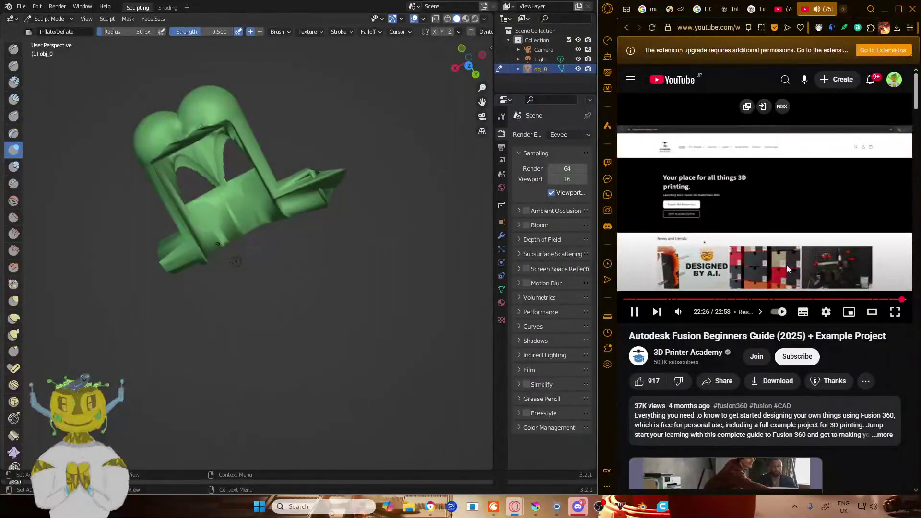
pyautogui.click(752, 236)
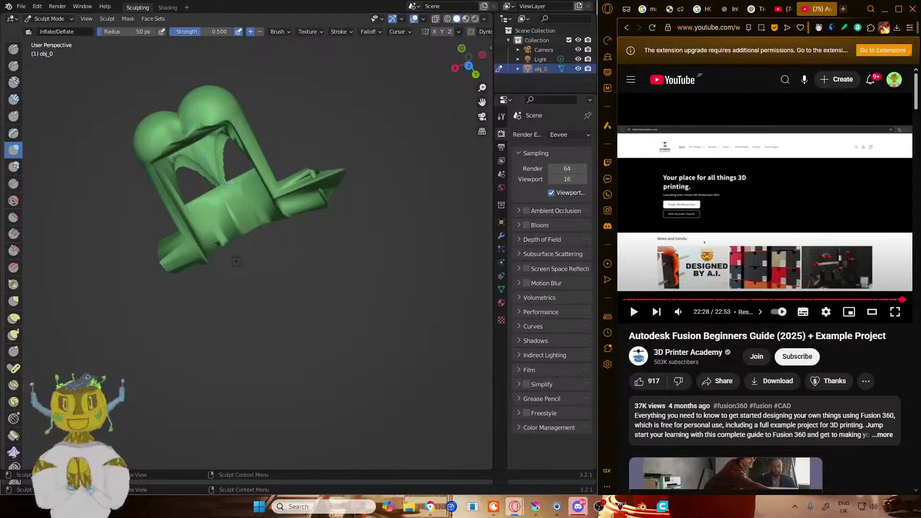
# - Turn the sculpted mask around in Blender to examine it from the front
pyautogui.moveTo(236, 261)
pyautogui.mouseDown(button='middle')
pyautogui.moveTo(431, 348)
pyautogui.moveTo(488, 346)
pyautogui.moveTo(491, 356)
pyautogui.mouseUp(button='middle')
pyautogui.moveTo(234, 134); pyautogui.dragTo(240, 185, button='middle')
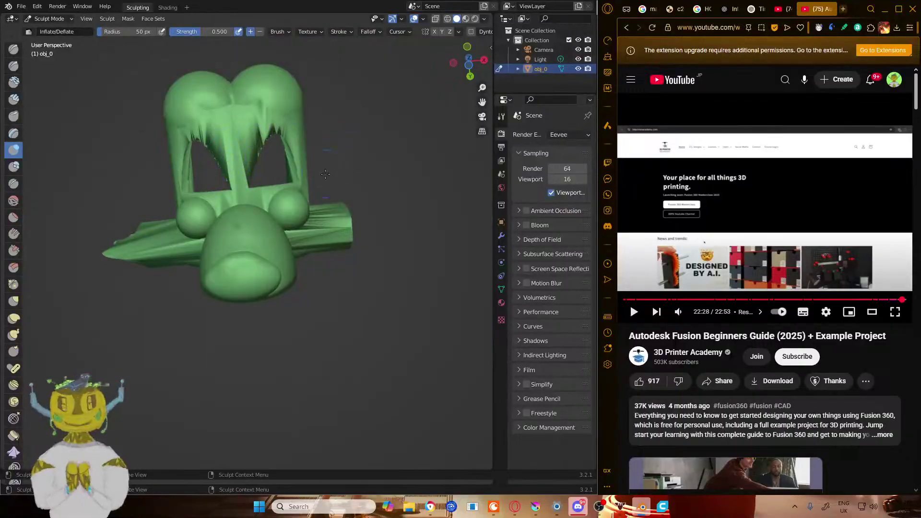
pyautogui.moveTo(325, 175)
pyautogui.mouseDown(button='middle')
pyautogui.moveTo(368, 333)
pyautogui.moveTo(338, 183)
pyautogui.moveTo(348, 144)
pyautogui.mouseUp(button='middle')
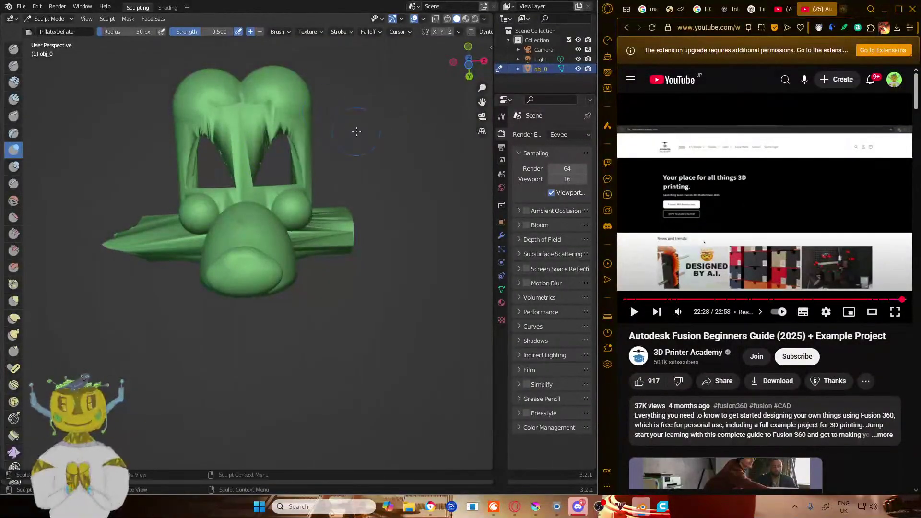
# - Open the Tinkercad dashboard in a new browser tab and bring up the details of the Mangle design
pyautogui.click(843, 8)
pyautogui.write('tinkercadf')
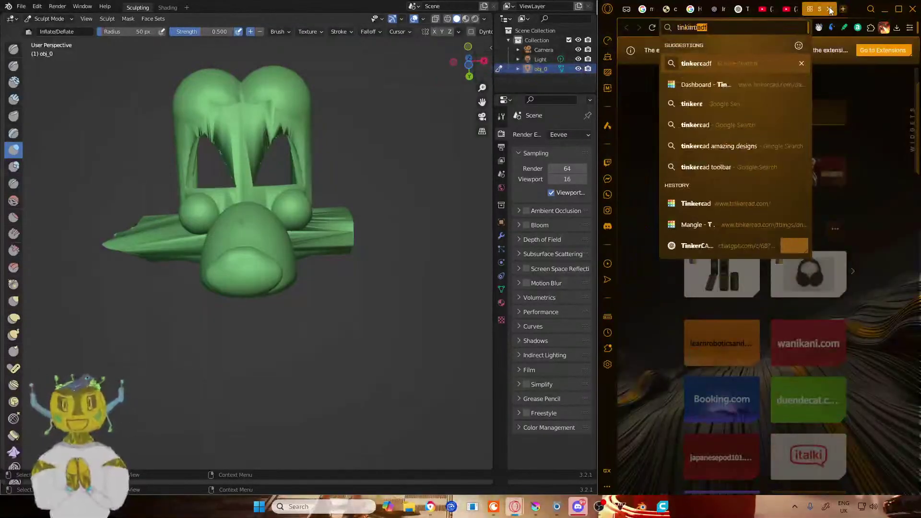
pyautogui.press('Return')
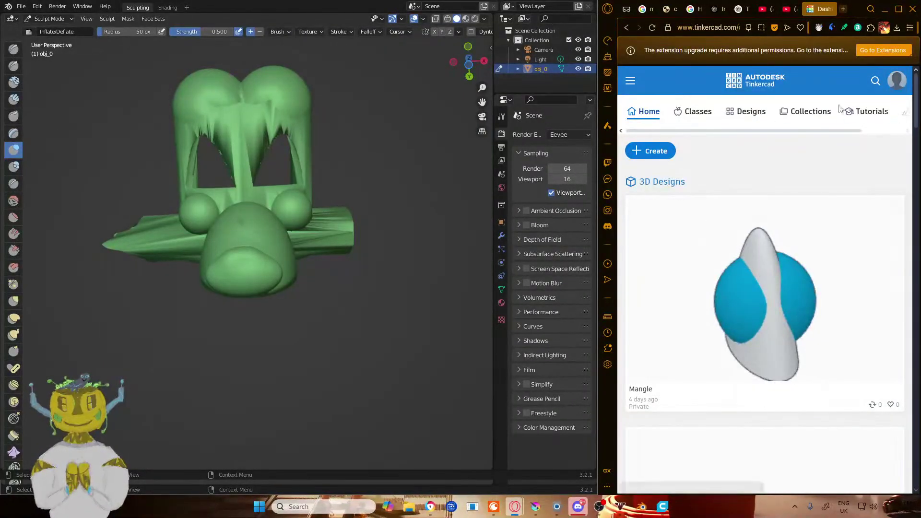
pyautogui.scroll(-5, 793, 185)
pyautogui.scroll(4, 768, 230)
pyautogui.click(762, 260)
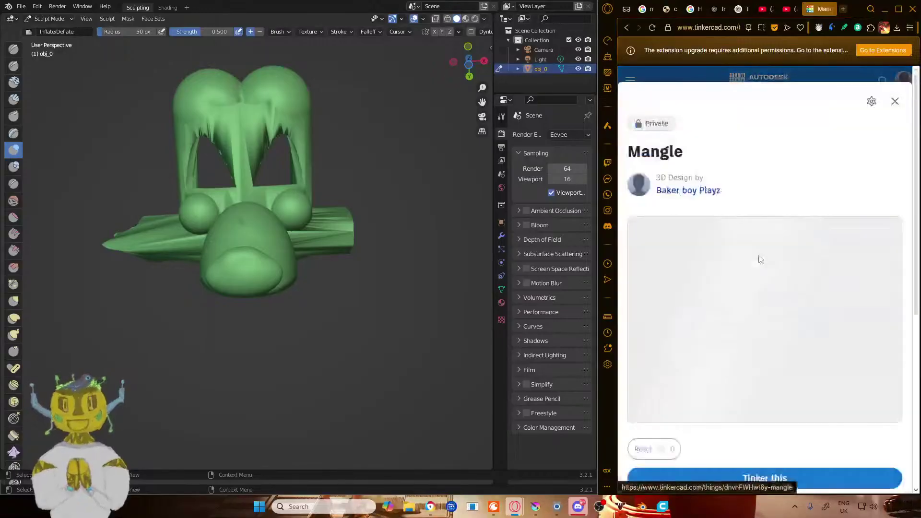
# - Examine the Mangle design's 3D preview and its download and sharing options
pyautogui.scroll(-1, 745, 235)
pyautogui.scroll(-2, 745, 237)
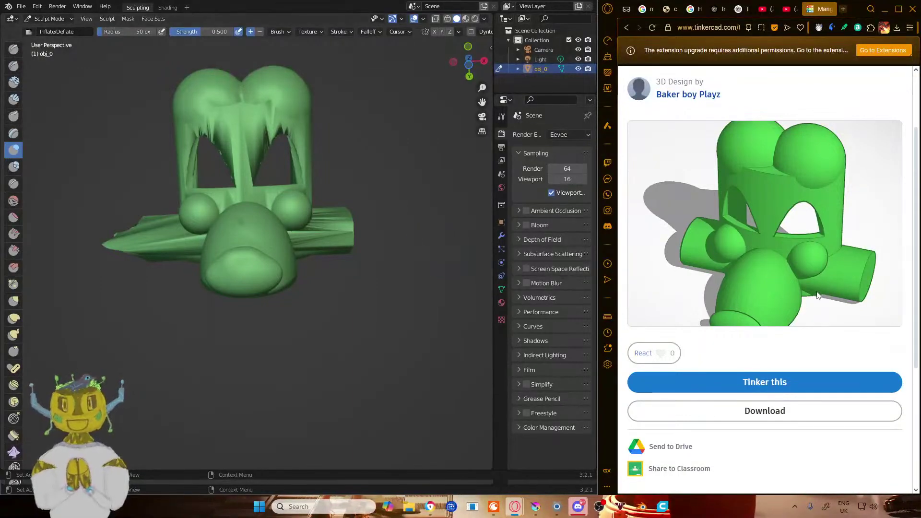
pyautogui.scroll(-4, 754, 254)
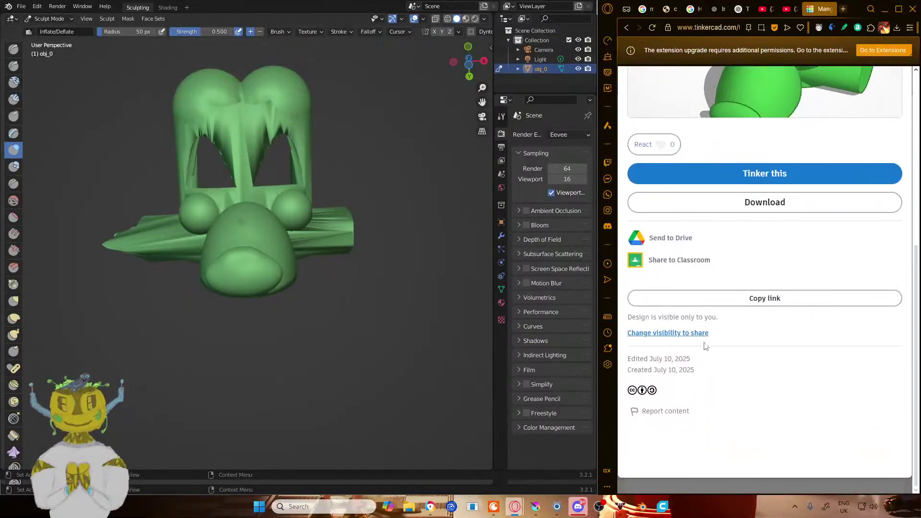
pyautogui.scroll(5, 705, 344)
# - Return to the ChatGPT conversation and ask "how would tinkercad even be useful then ? Literally just for reference material ?"
pyautogui.click(742, 9)
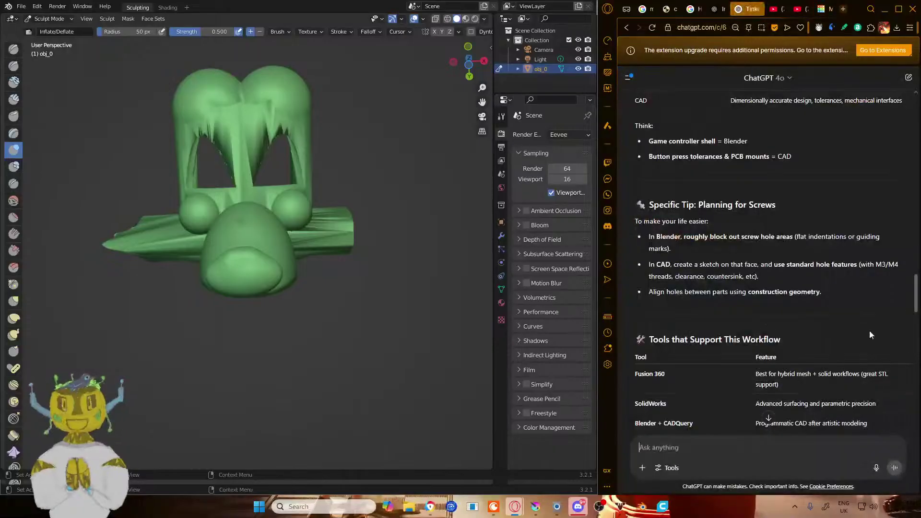
pyautogui.scroll(-10, 869, 331)
pyautogui.write('how wo')
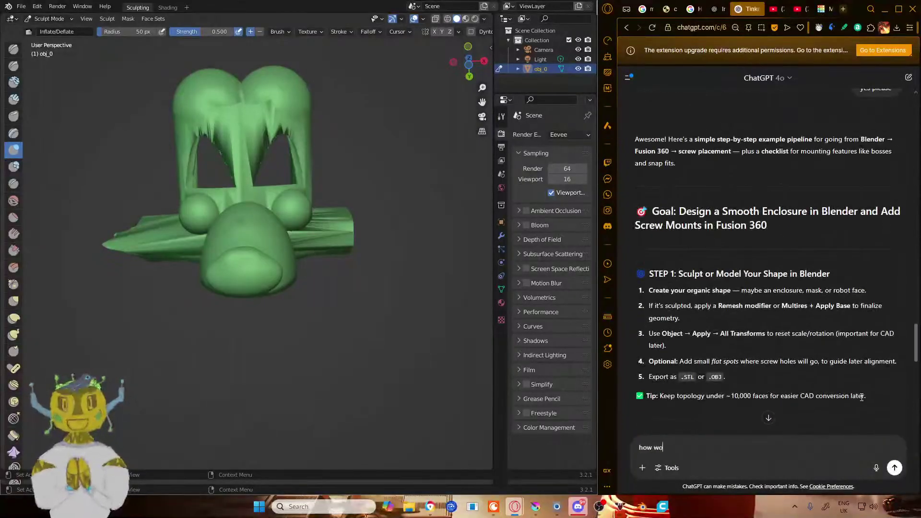
pyautogui.write('uld')
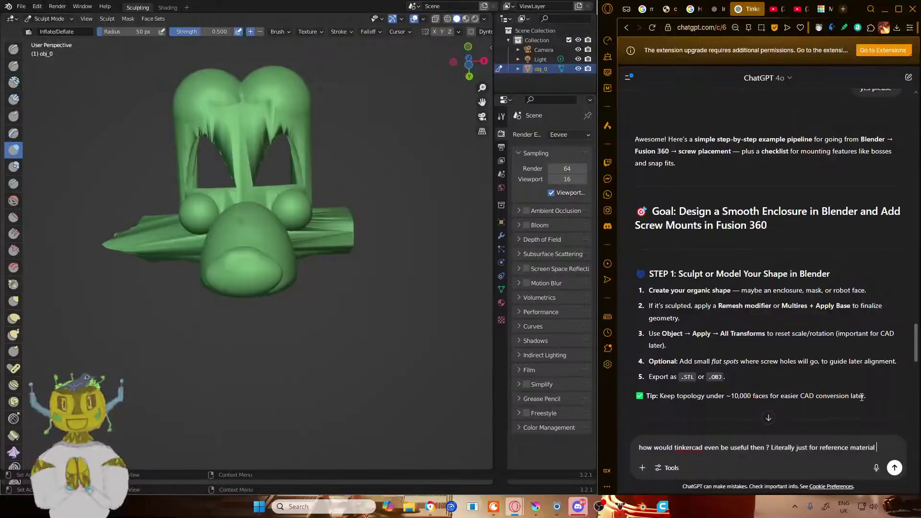
pyautogui.write('?')
pyautogui.press('Return')
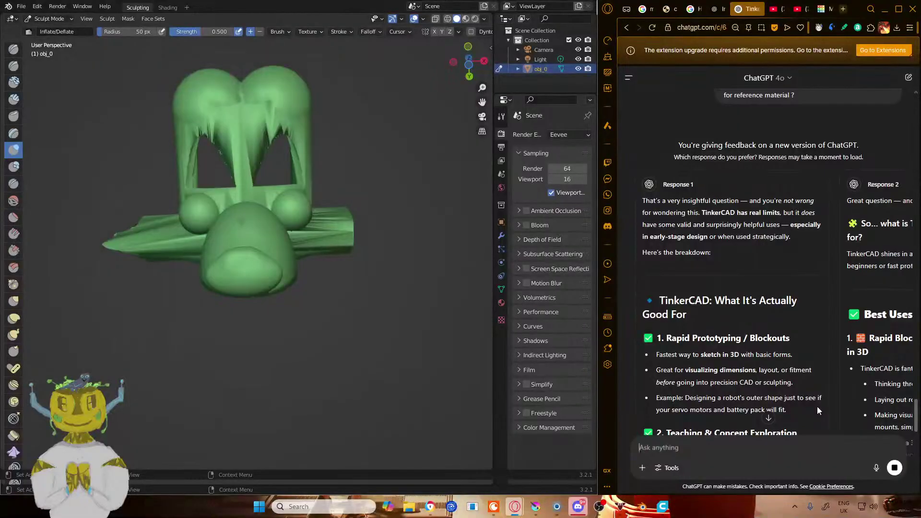
# - Read through Response 1 on TinkerCAD's uses and limits, and mark it as the preferred response
pyautogui.scroll(-2, 829, 402)
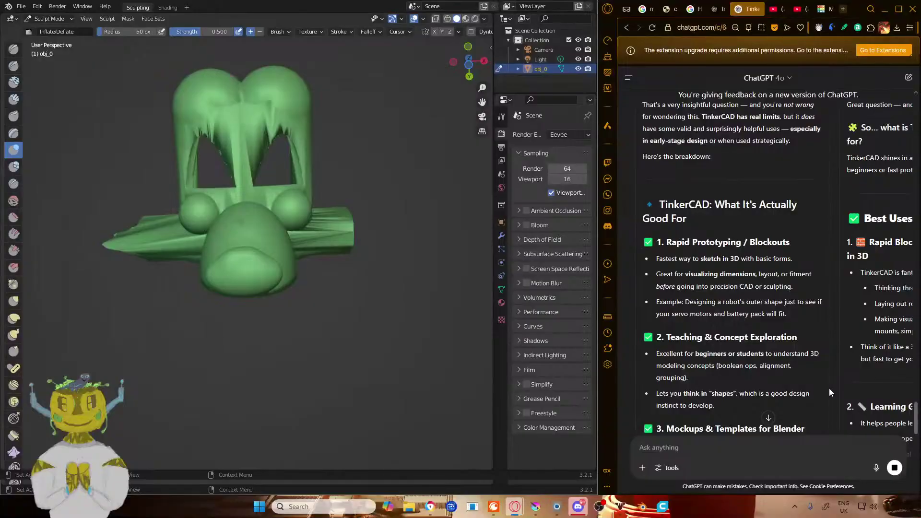
pyautogui.scroll(-3, 829, 388)
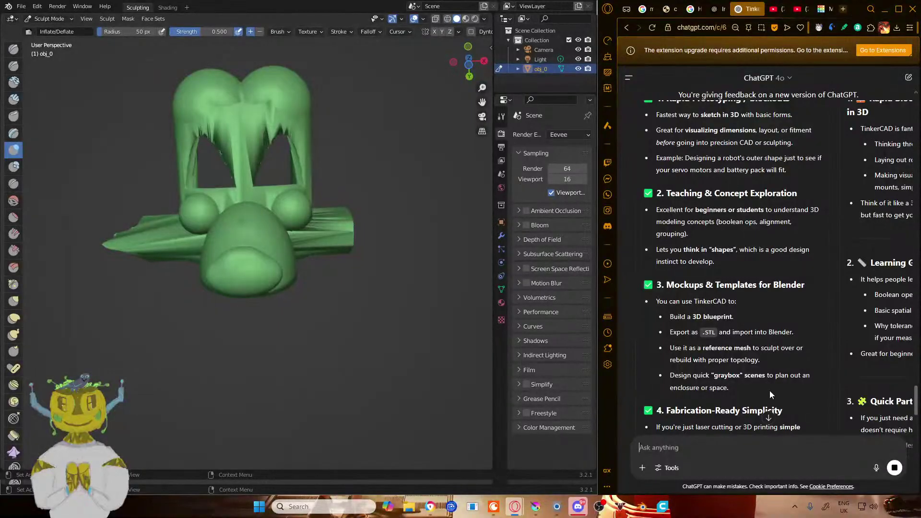
pyautogui.scroll(-2, 767, 386)
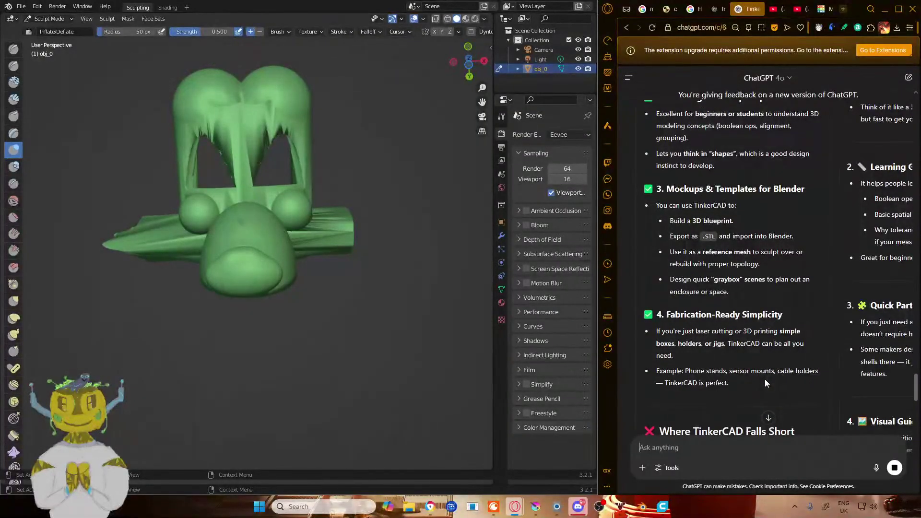
pyautogui.scroll(-3, 765, 379)
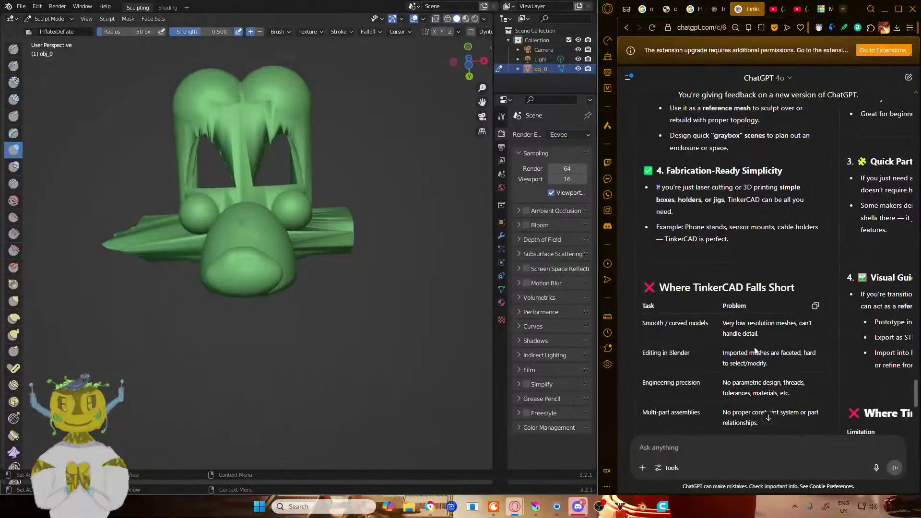
pyautogui.scroll(-3, 755, 351)
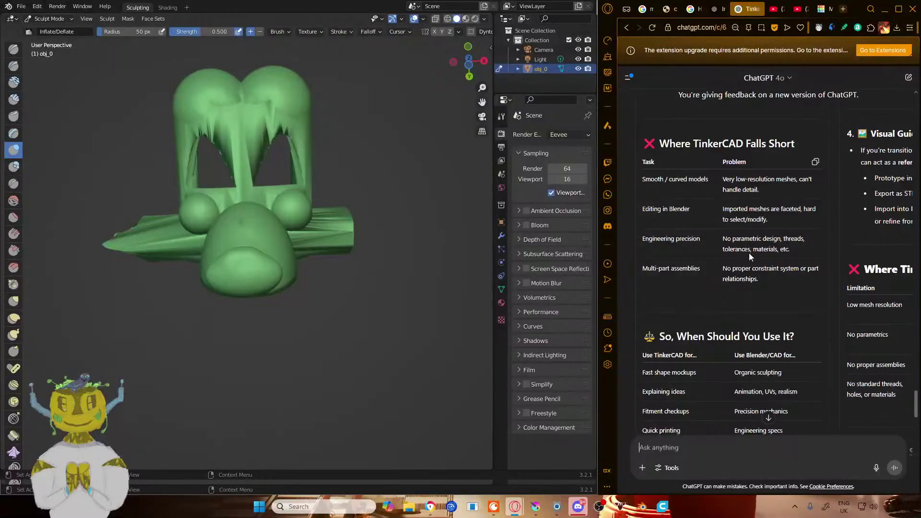
pyautogui.scroll(-1, 735, 279)
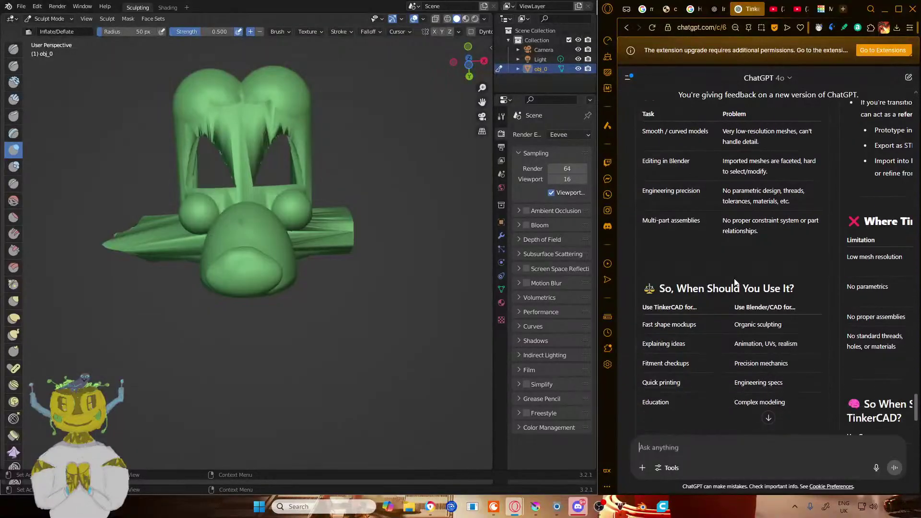
pyautogui.scroll(-1, 735, 280)
pyautogui.scroll(-2, 733, 281)
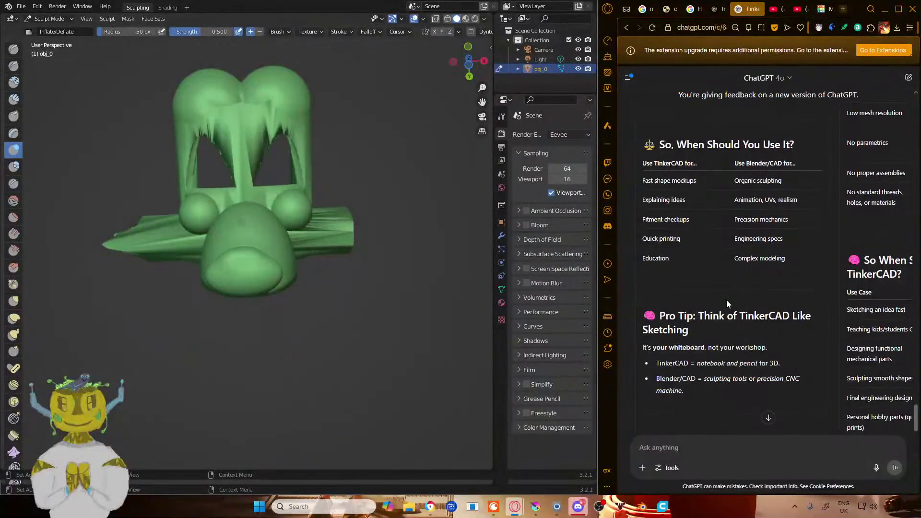
pyautogui.scroll(-5, 727, 302)
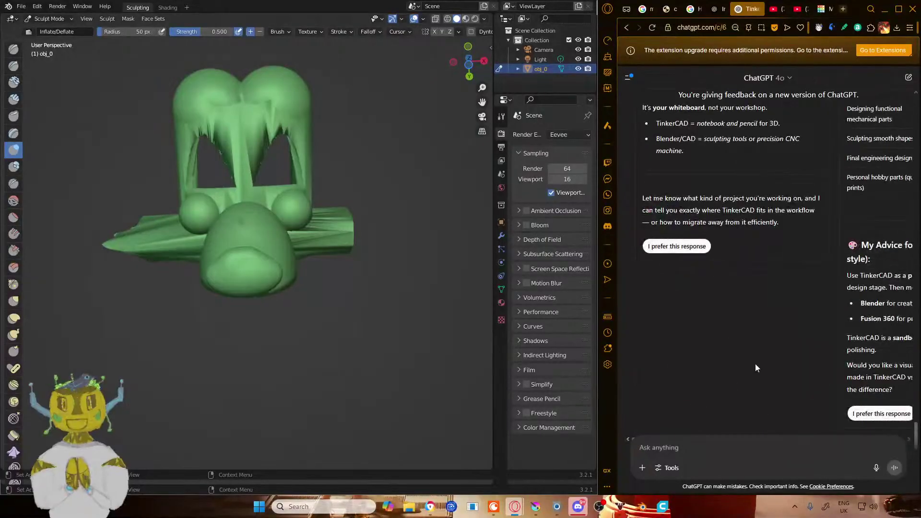
pyautogui.click(700, 246)
pyautogui.scroll(15, 698, 249)
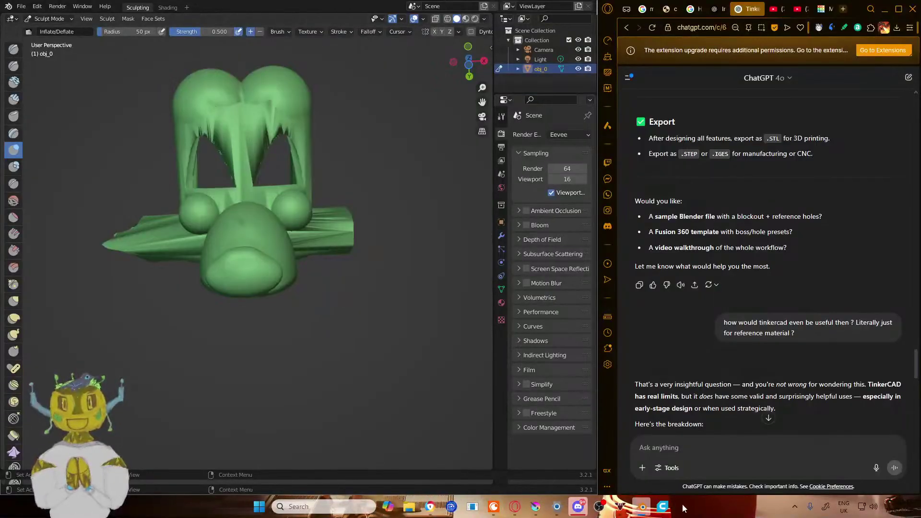
# - Switch to Cura and examine the model on the build plate from several angles
pyautogui.click(663, 507)
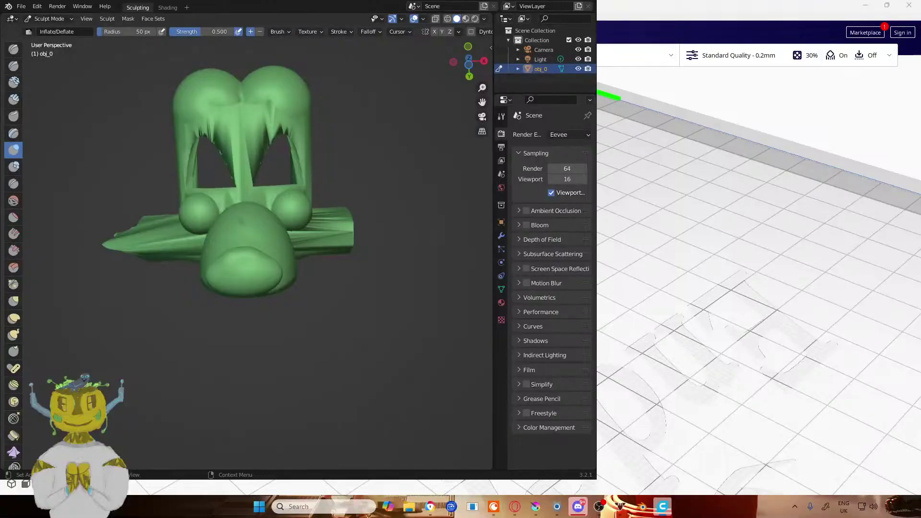
pyautogui.moveTo(735, 473); pyautogui.dragTo(695, 169, button='right')
pyautogui.moveTo(695, 169); pyautogui.dragTo(691, 322, button='middle')
pyautogui.moveTo(660, 440); pyautogui.dragTo(759, 255, button='right')
pyautogui.scroll(3, 730, 317)
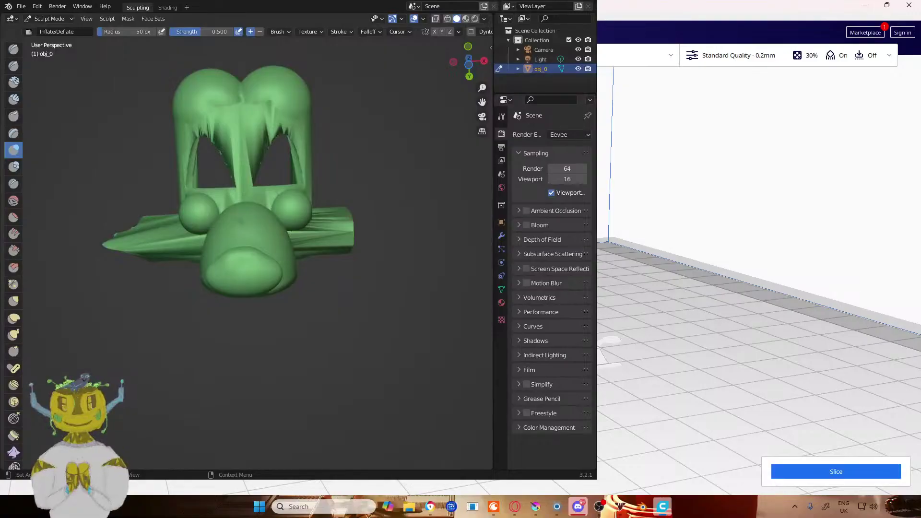
pyautogui.moveTo(735, 312); pyautogui.dragTo(763, 285, button='right')
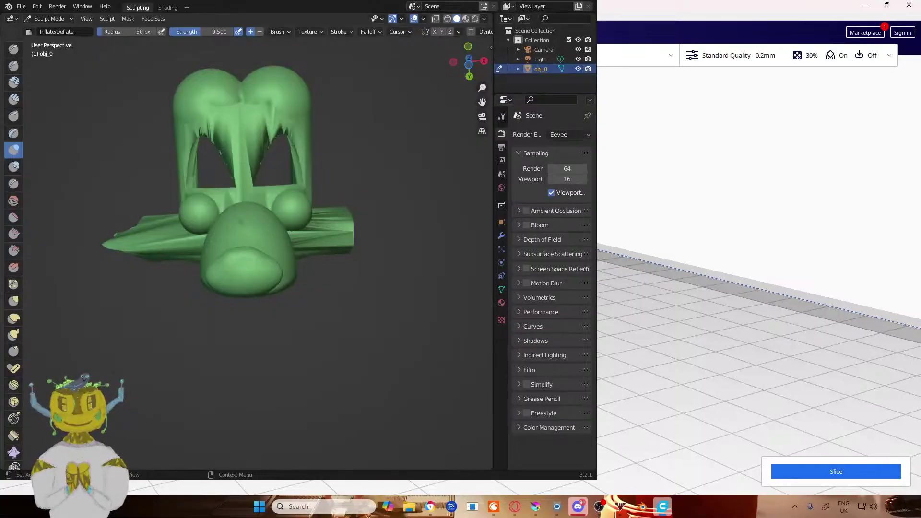
pyautogui.moveTo(763, 286)
pyautogui.mouseDown(button='right')
pyautogui.moveTo(799, 264)
pyautogui.moveTo(759, 307)
pyautogui.moveTo(720, 321)
pyautogui.moveTo(805, 285)
pyautogui.moveTo(754, 271)
pyautogui.mouseUp(button='right')
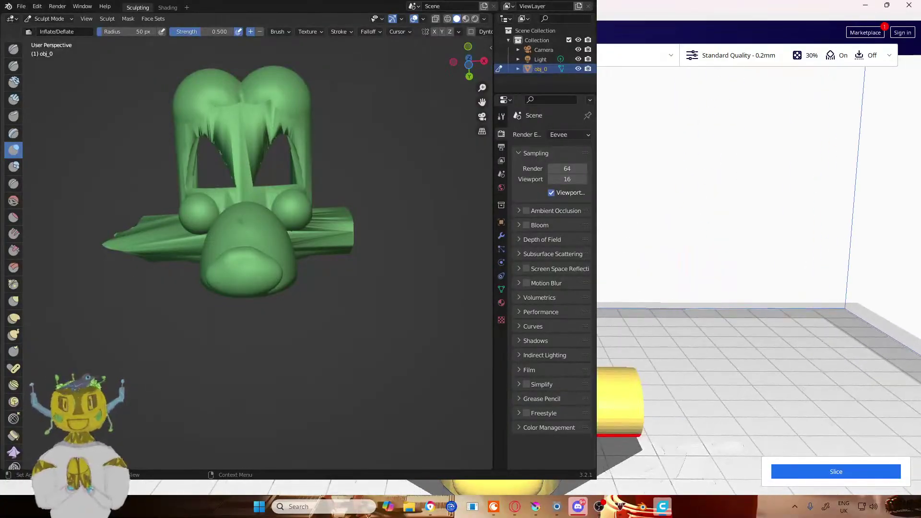
pyautogui.rightClick(624, 327)
pyautogui.click(653, 331)
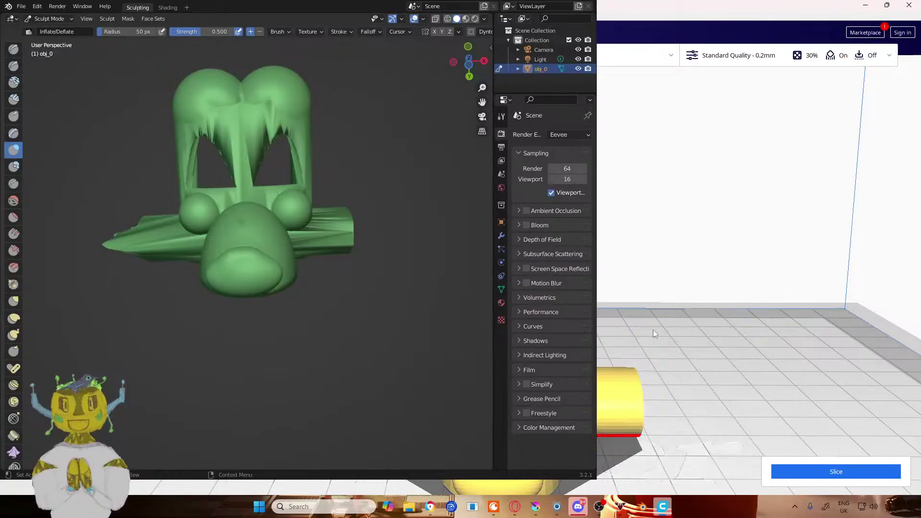
pyautogui.moveTo(654, 335); pyautogui.dragTo(625, 273, button='middle')
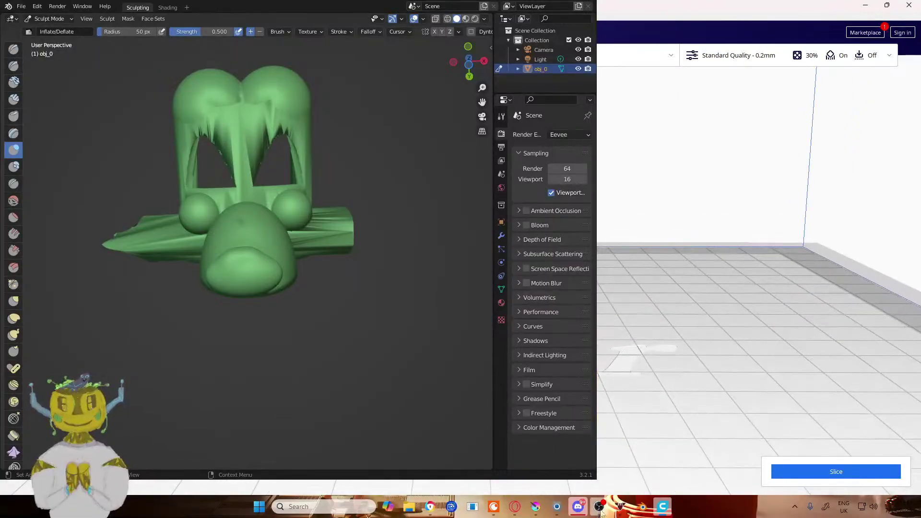
pyautogui.moveTo(600, 510)
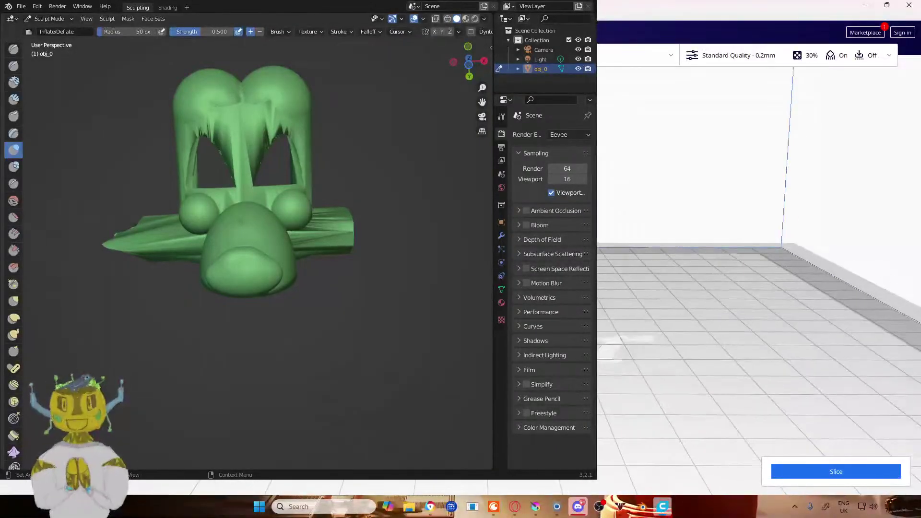
pyautogui.click(534, 507)
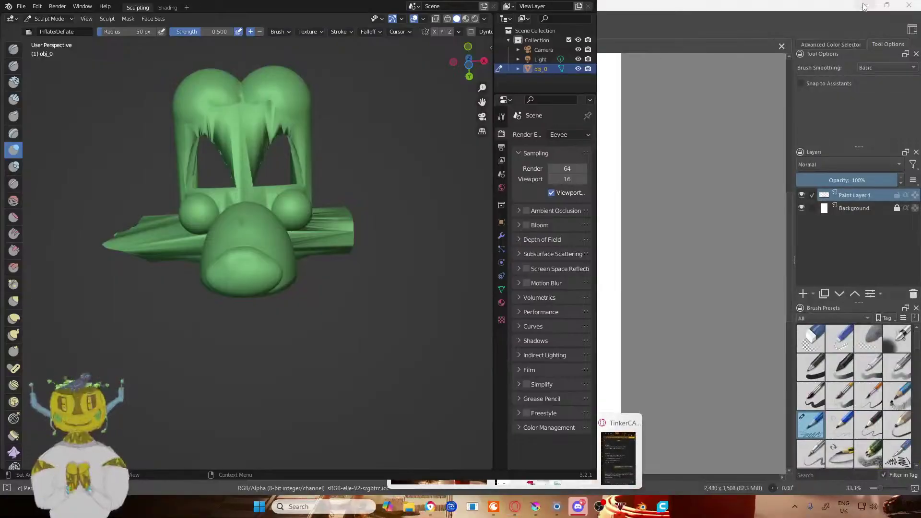
pyautogui.click(865, 5)
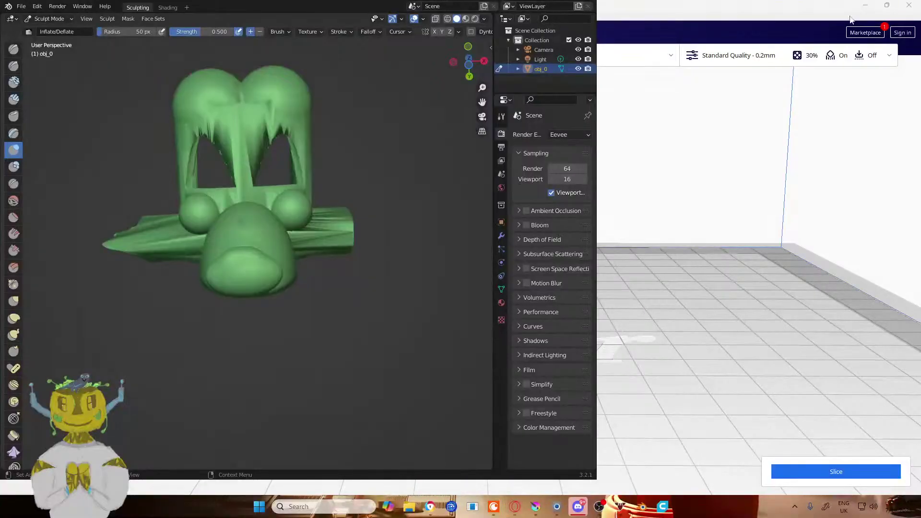
# - Return to ChatGPT, ask for the best way to go from tinker-cad to blender with an OBJ and add details, and read the workflow
pyautogui.click(866, 6)
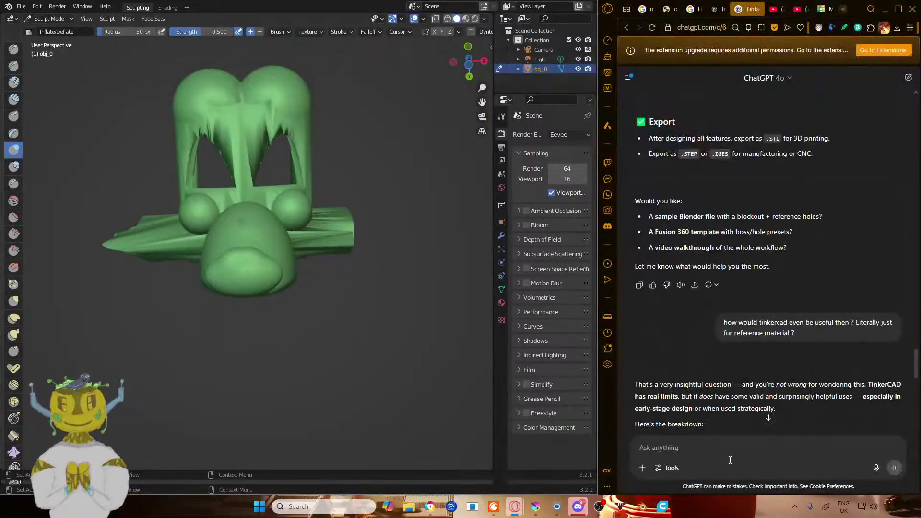
pyautogui.scroll(-5, 743, 400)
pyautogui.scroll(-15, 737, 401)
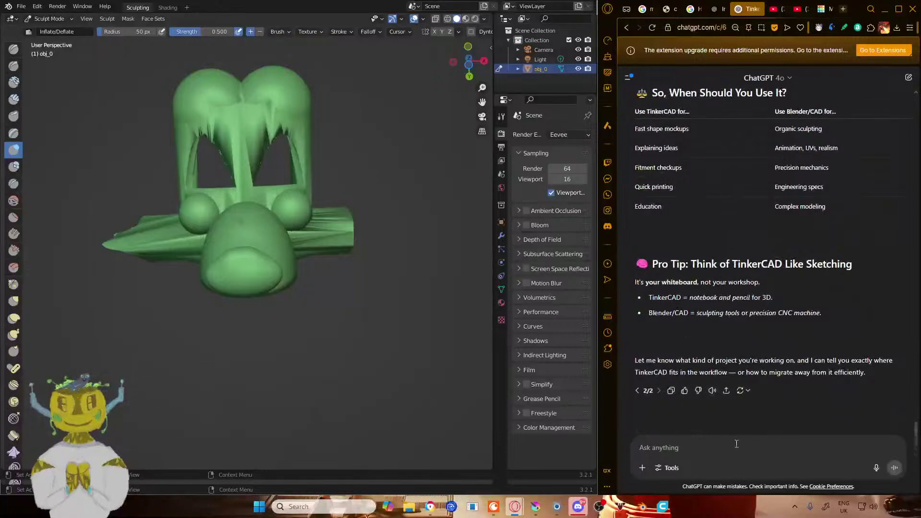
pyautogui.write('what is the best way to go from tinker-cad to blender with my model then ? I hav')
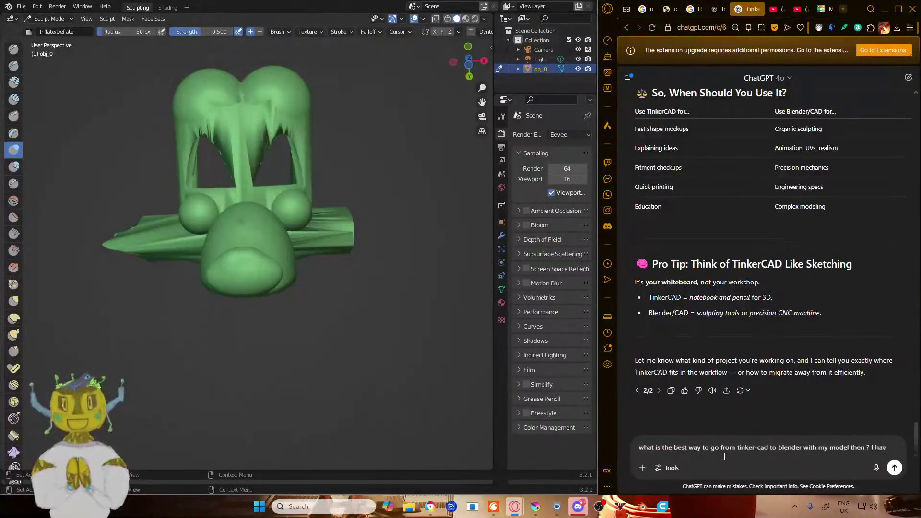
pyautogui.write('e an OBJ and I want to add')
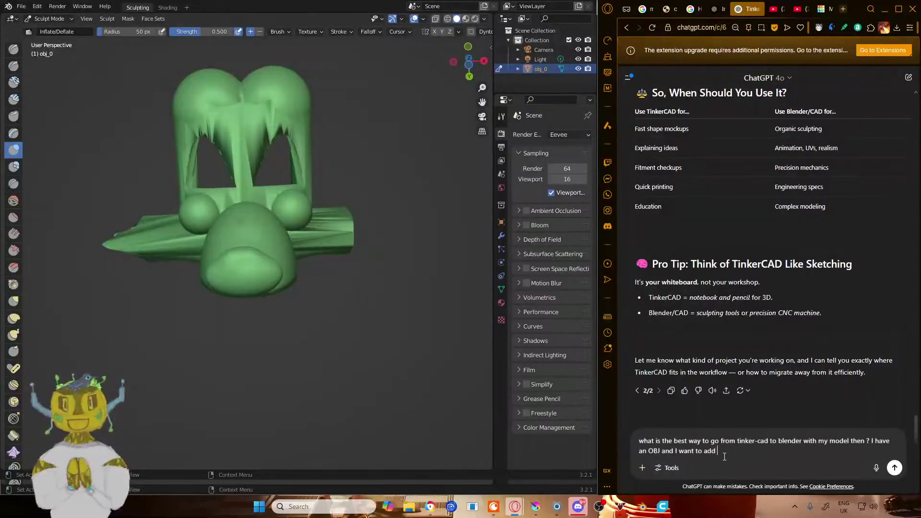
pyautogui.write(' details')
pyautogui.press('Return')
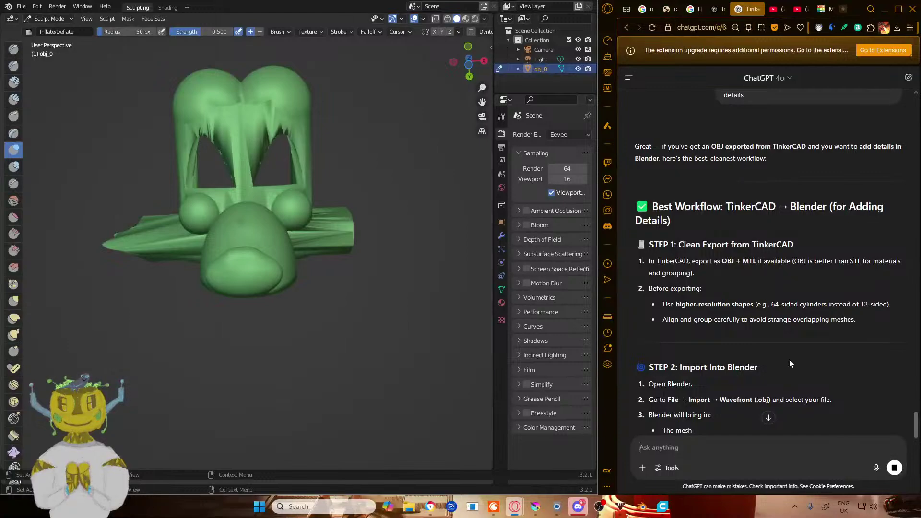
pyautogui.scroll(-2, 787, 359)
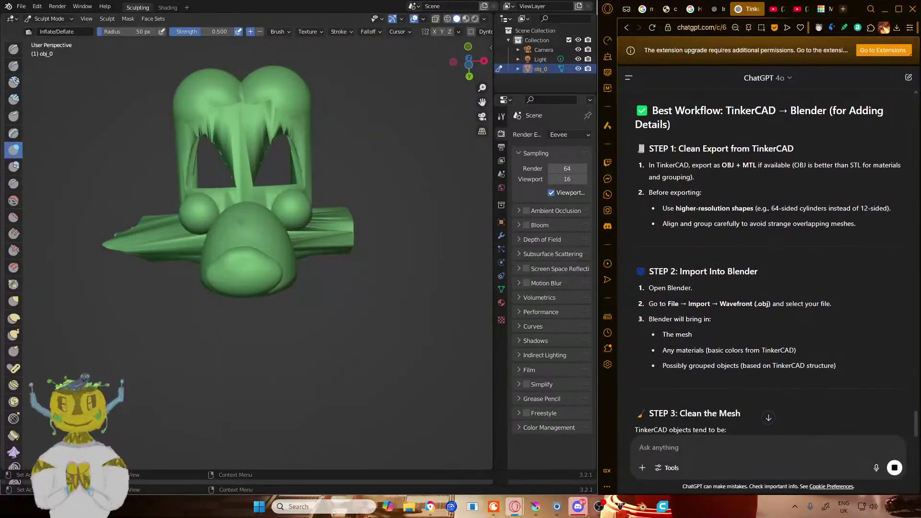
# - Switch to Tinkercad and look over the Mangle design's details page, including its preview and download options
pyautogui.click(826, 9)
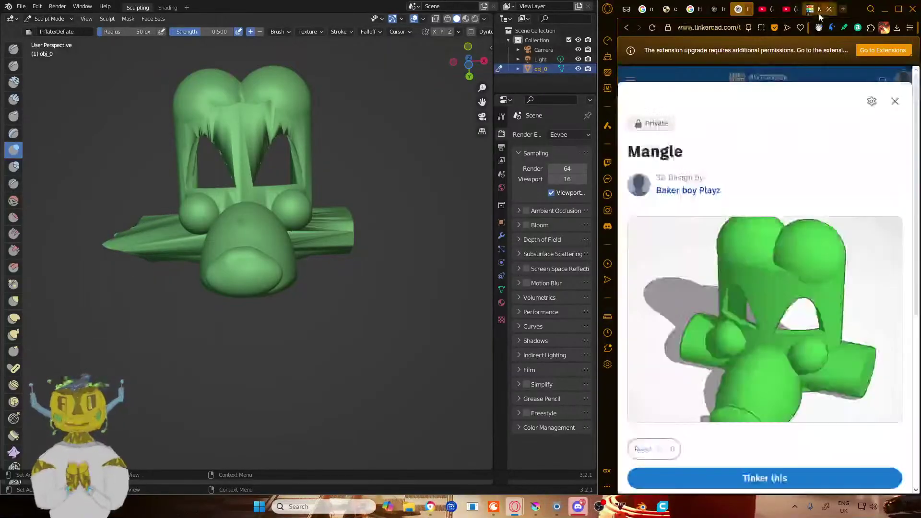
pyautogui.scroll(-4, 794, 295)
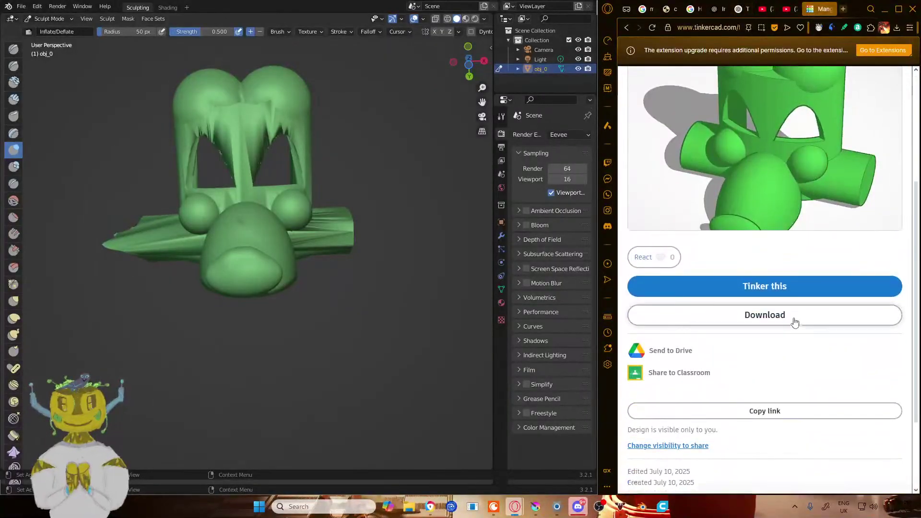
pyautogui.scroll(4, 794, 322)
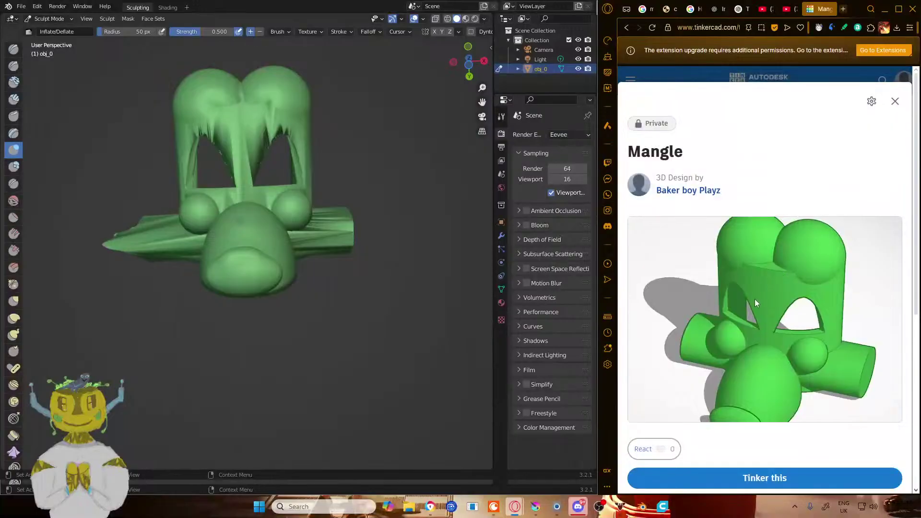
pyautogui.click(895, 101)
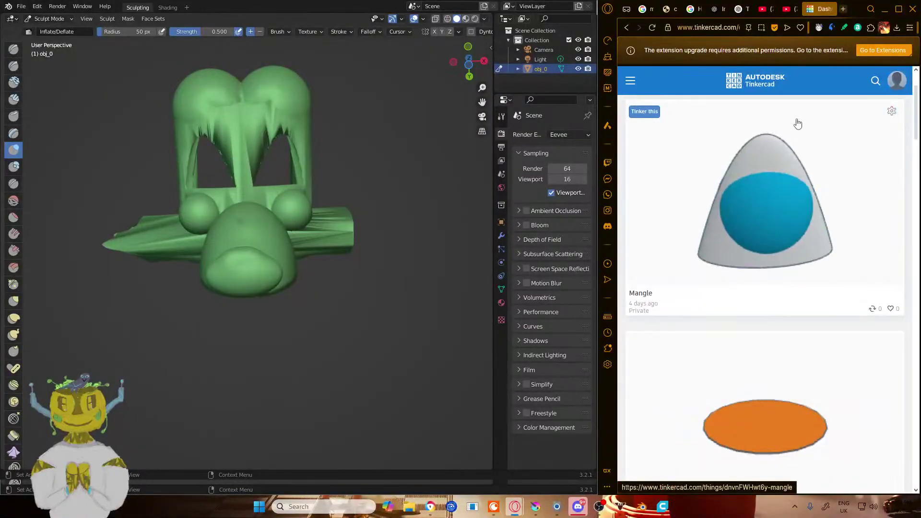
pyautogui.click(743, 192)
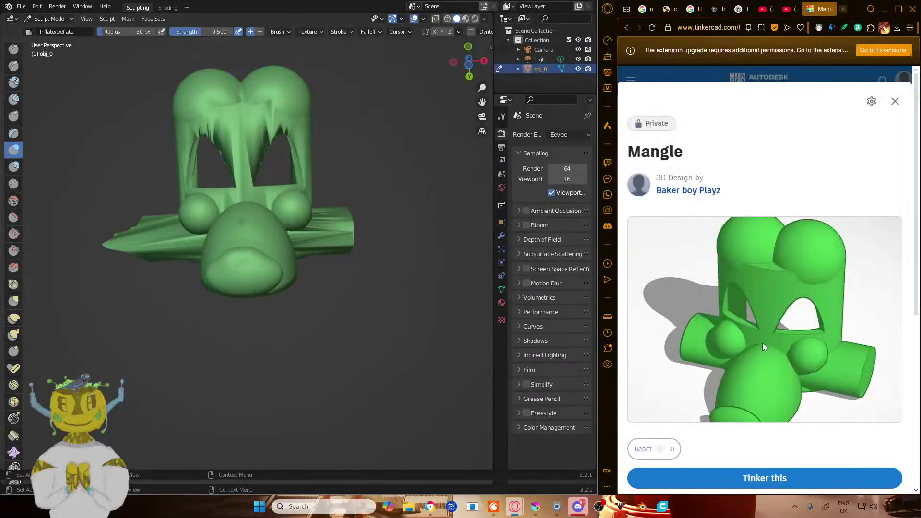
pyautogui.scroll(-4, 734, 163)
pyautogui.scroll(4, 734, 163)
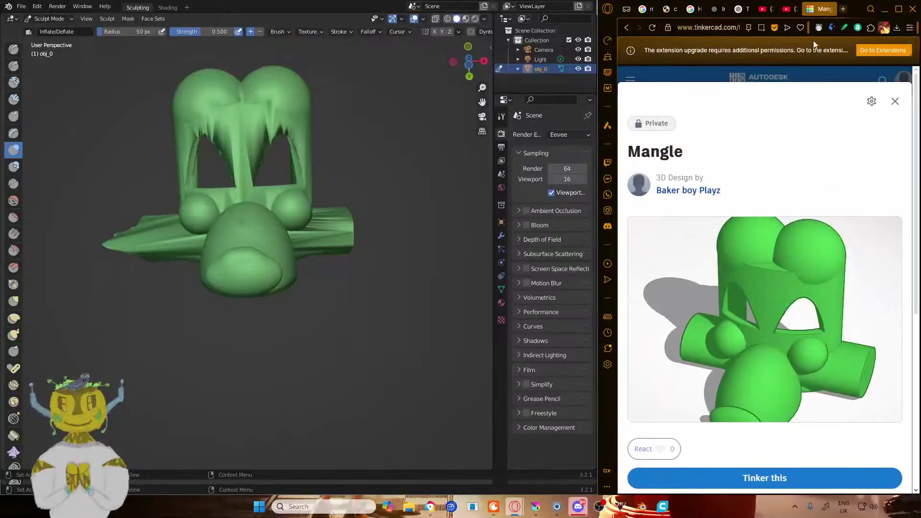
# - Enlarge the browser window, leave the design's details page and open the Mangle design in the 3D editor
pyautogui.click(898, 11)
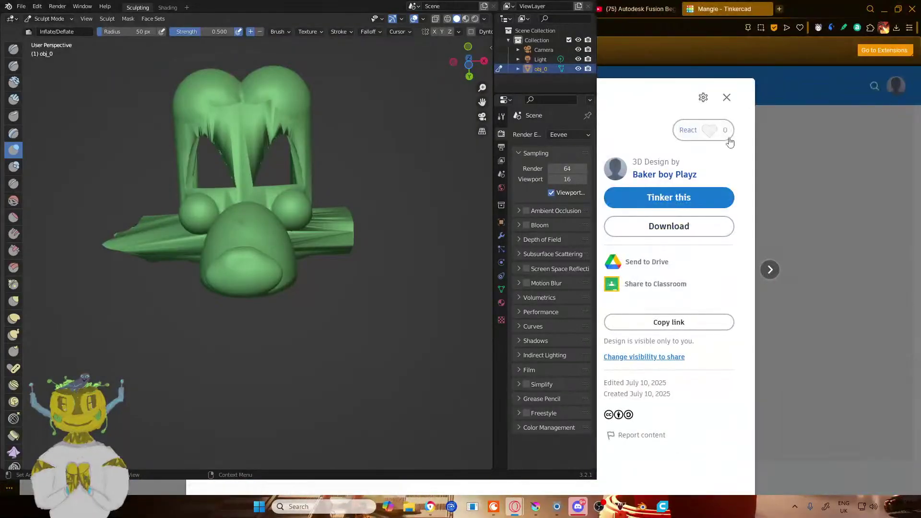
pyautogui.click(725, 98)
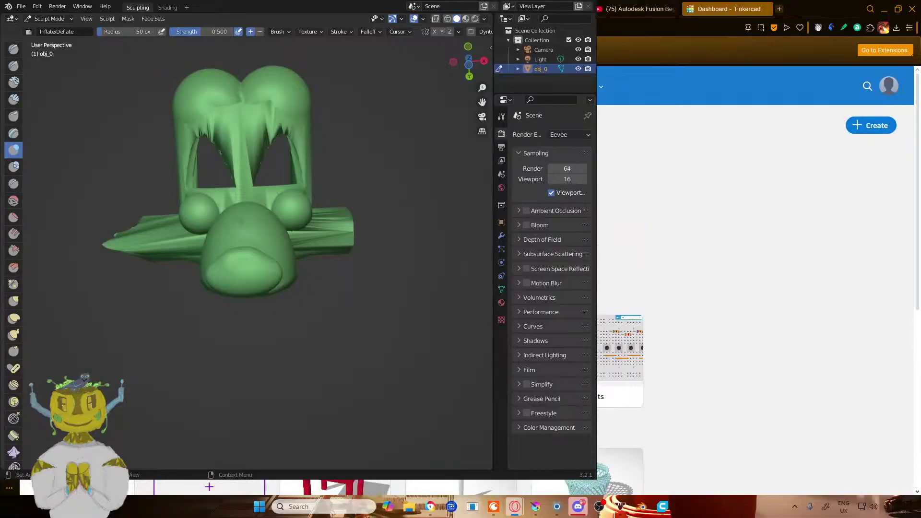
pyautogui.click(678, 322)
pyautogui.click(646, 207)
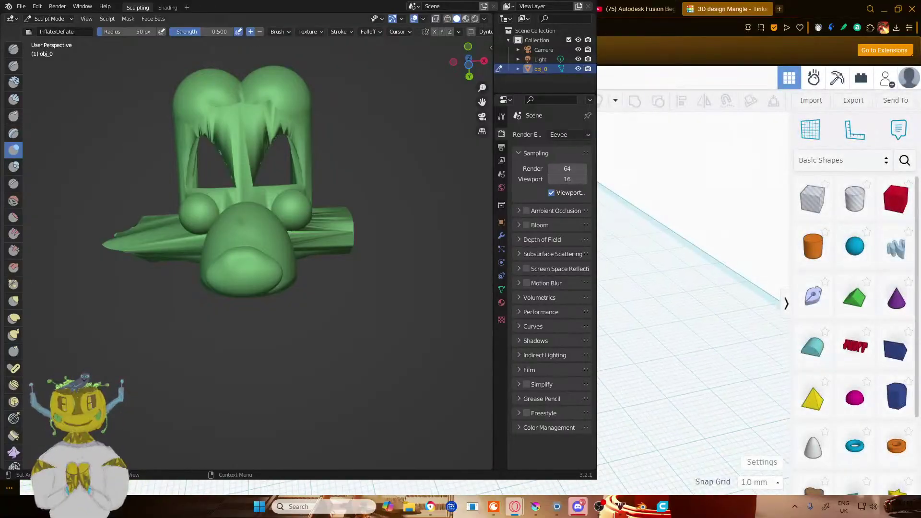
# - Export the Mangle design from the Tinkercad editor and download it as a zip archive
pyautogui.scroll(-5, 714, 226)
pyautogui.moveTo(714, 226); pyautogui.dragTo(660, 239, button='right')
pyautogui.click(639, 245)
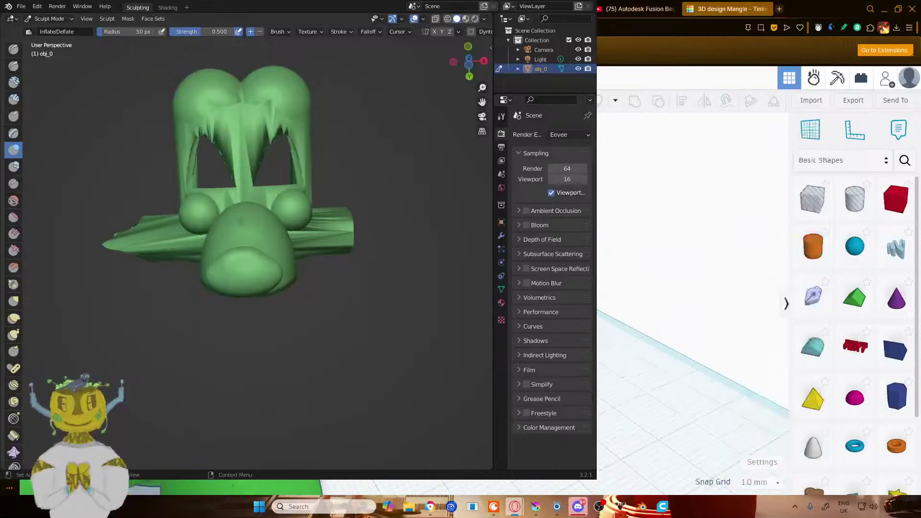
pyautogui.click(854, 101)
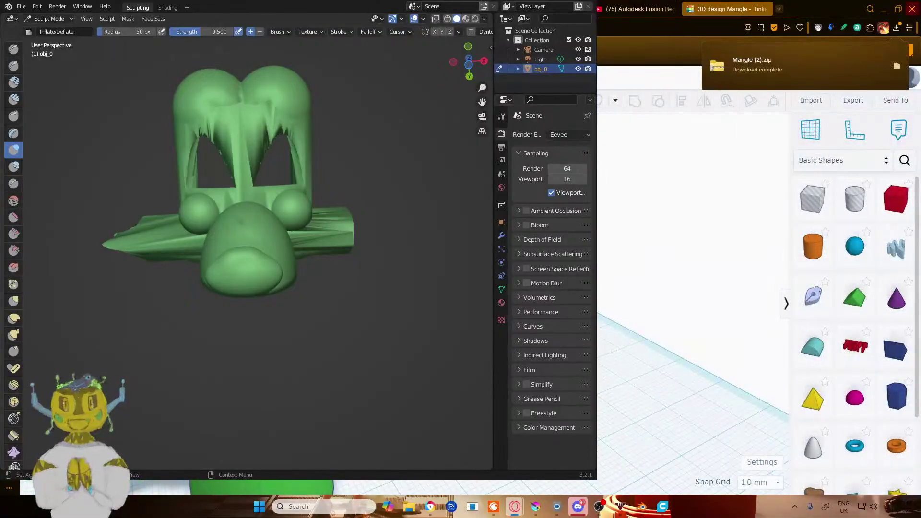
# - Bring back the browser, switch to the ChatGPT conversation, find the Blender import instructions and dock the window beside Blender
pyautogui.click(886, 8)
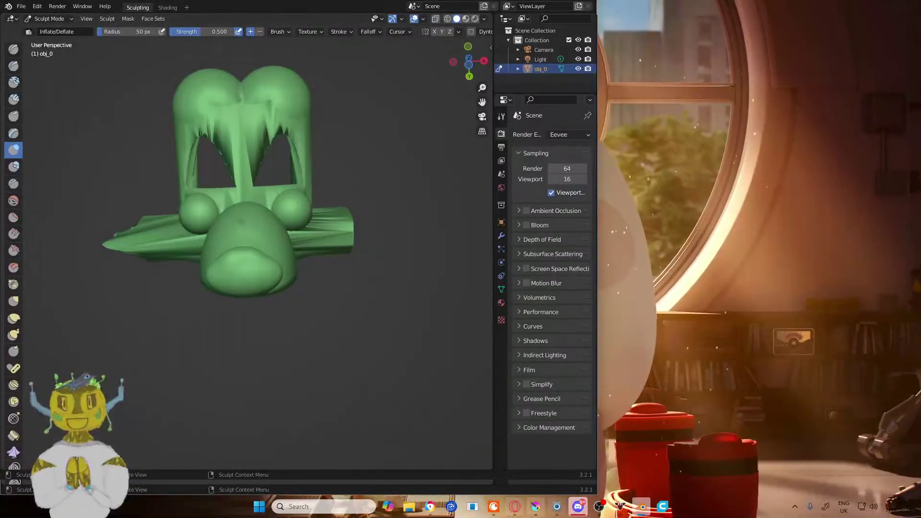
pyautogui.click(642, 507)
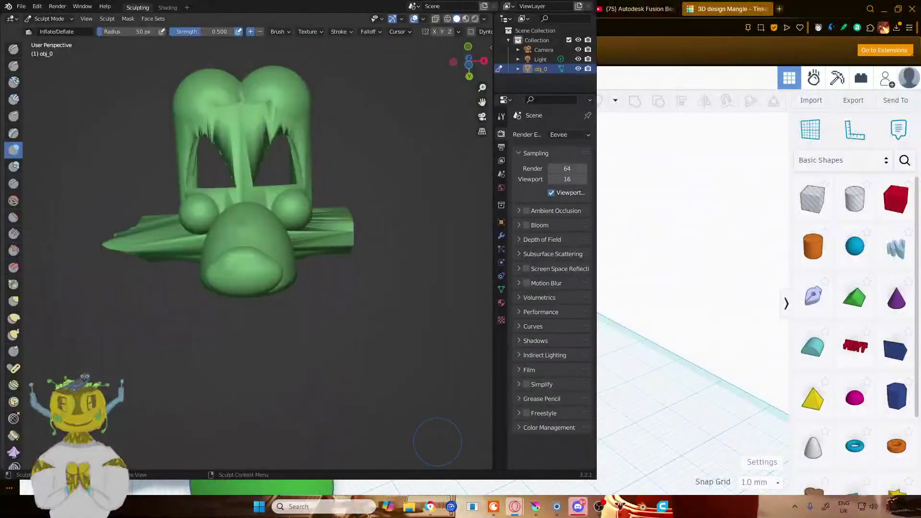
pyautogui.hotkey('ctrl', 'Tab')
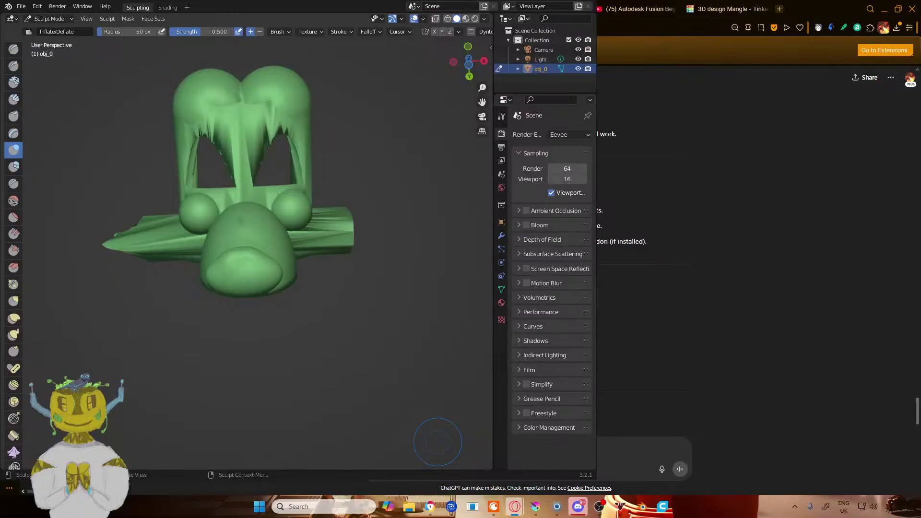
pyautogui.scroll(6, 621, 92)
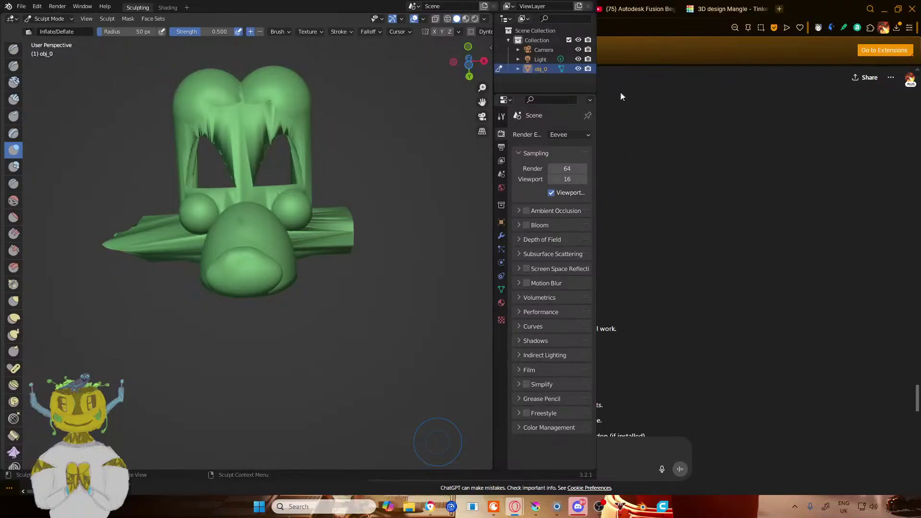
pyautogui.moveTo(859, 11); pyautogui.dragTo(920, 231)
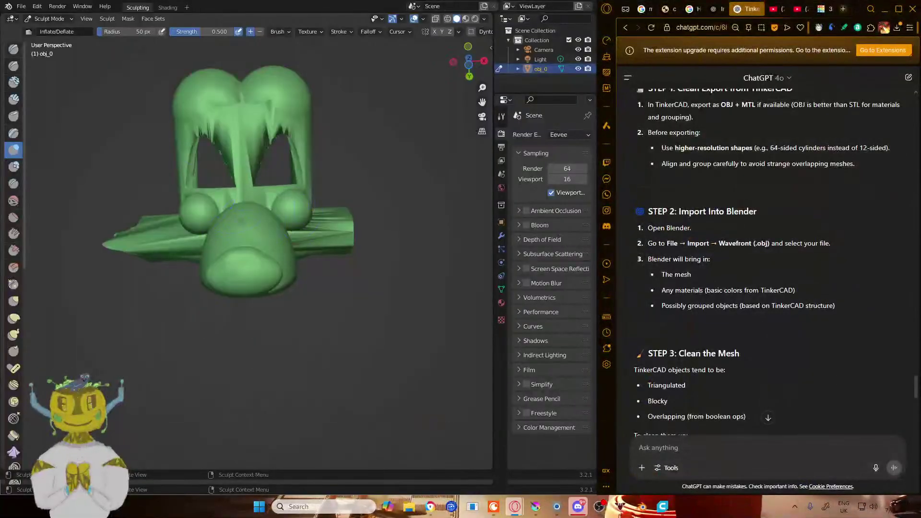
# - Quit Blender without saving the untitled file and minimise the avatar window behind it
pyautogui.hotkey('ctrl', 'q')
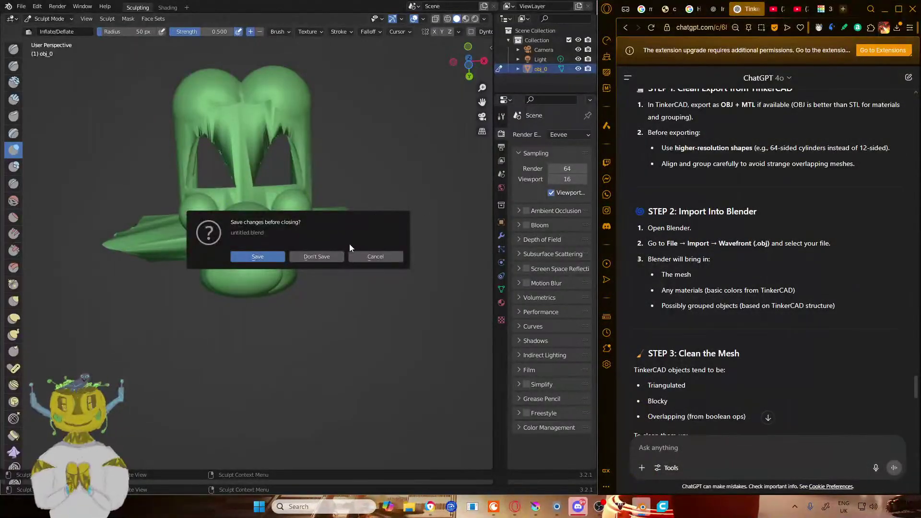
pyautogui.click(341, 249)
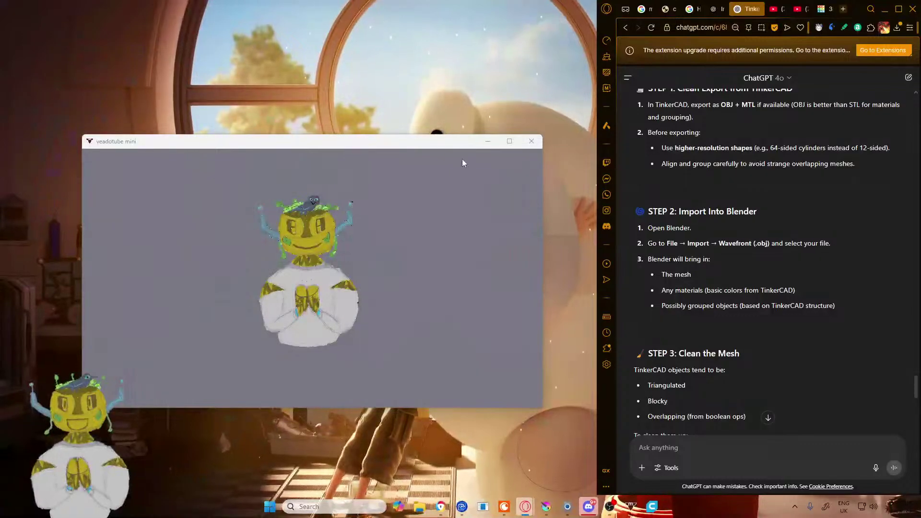
pyautogui.click(488, 142)
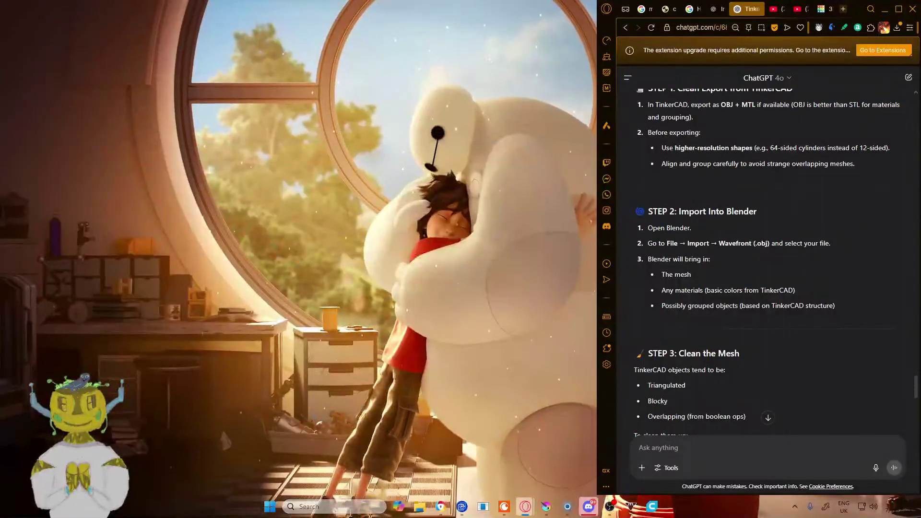
# - Search the computer for blender, launch Blender and dismiss its splash screen
pyautogui.click(344, 507)
pyautogui.write('blender')
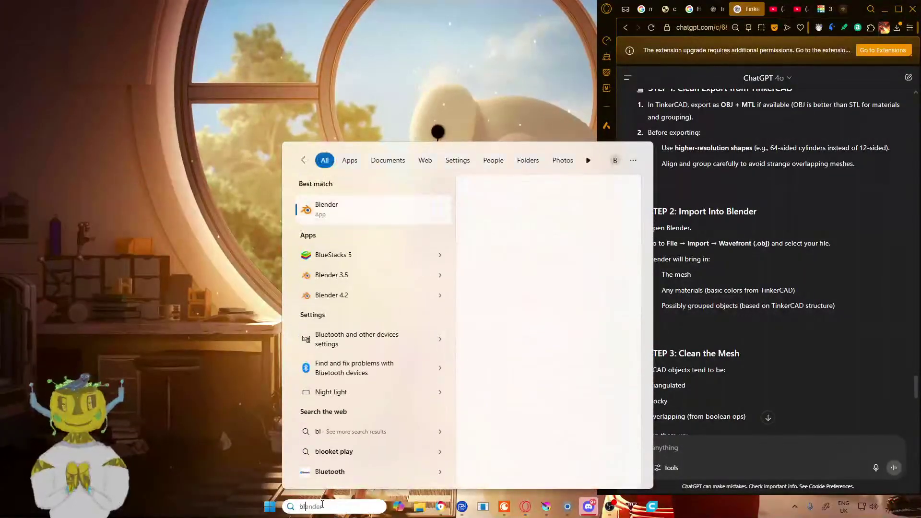
pyautogui.click(324, 216)
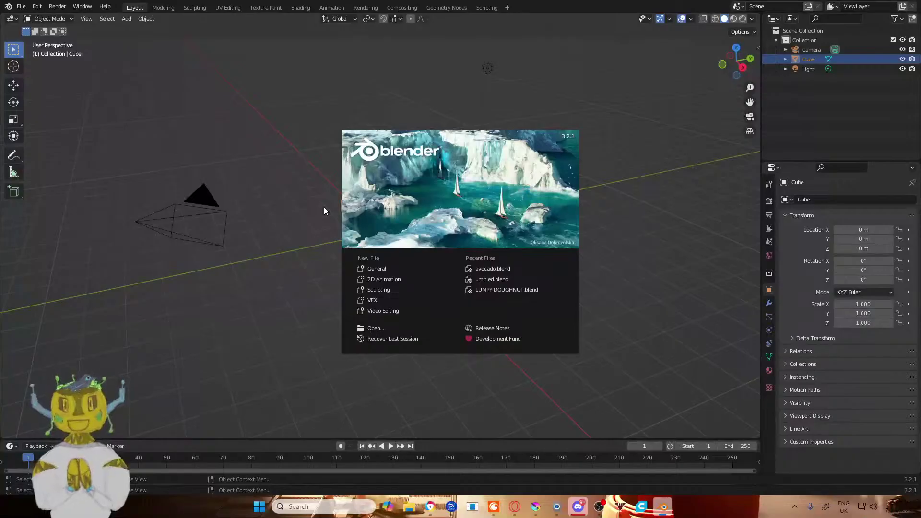
pyautogui.click(412, 230)
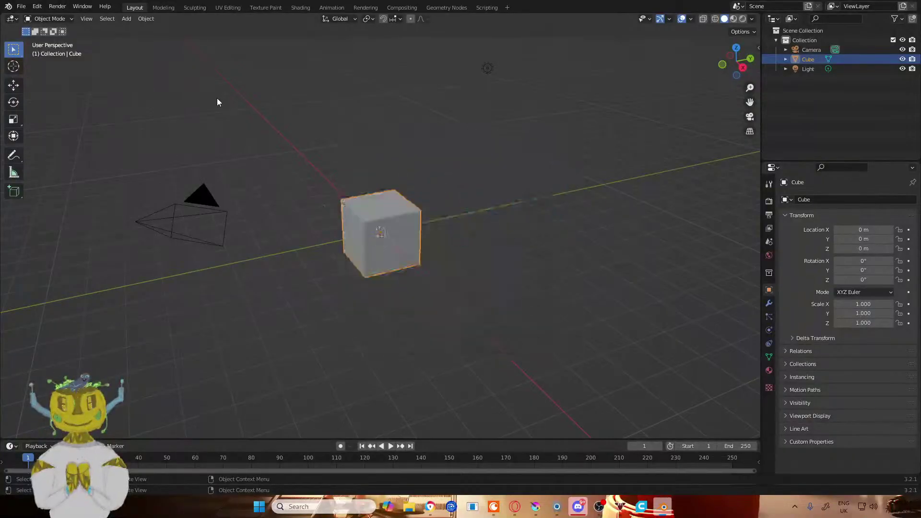
# - Import the exported Mangle model into the new scene as a Wavefront (.obj) file
pyautogui.click(37, 6)
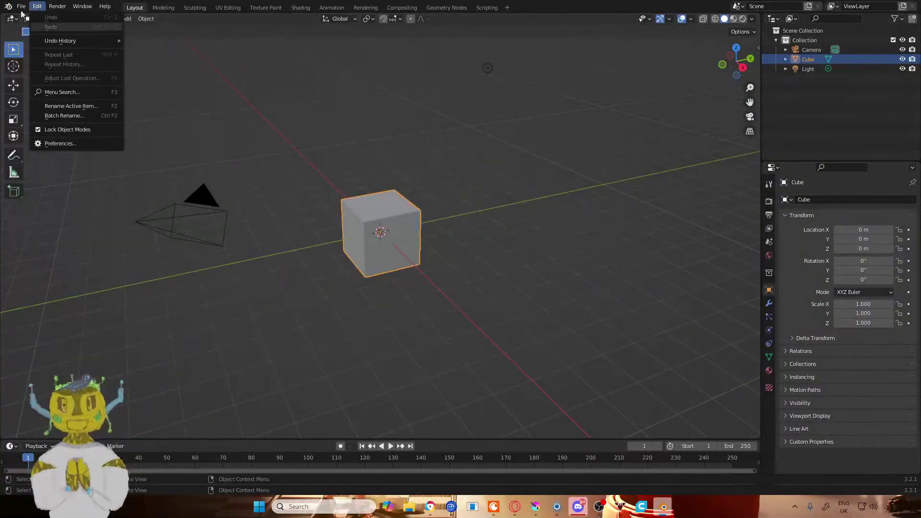
pyautogui.moveTo(20, 3)
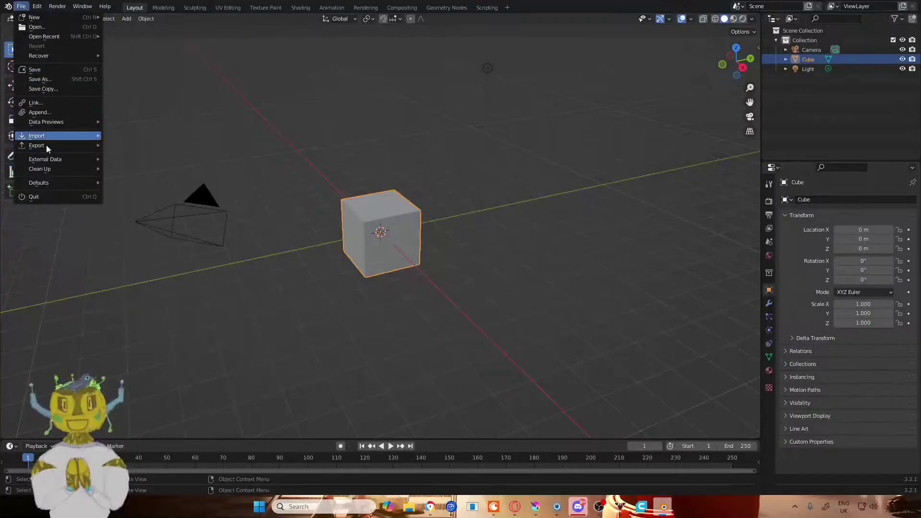
pyautogui.moveTo(41, 136)
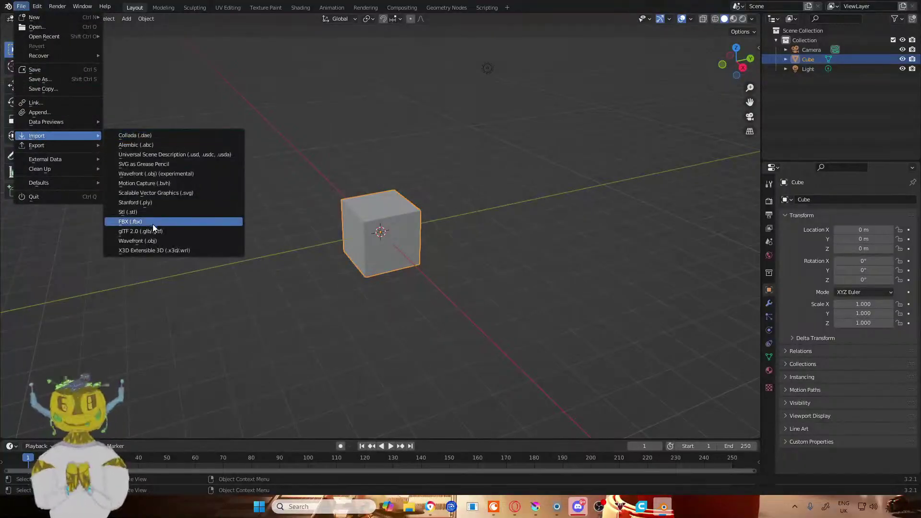
pyautogui.click(155, 242)
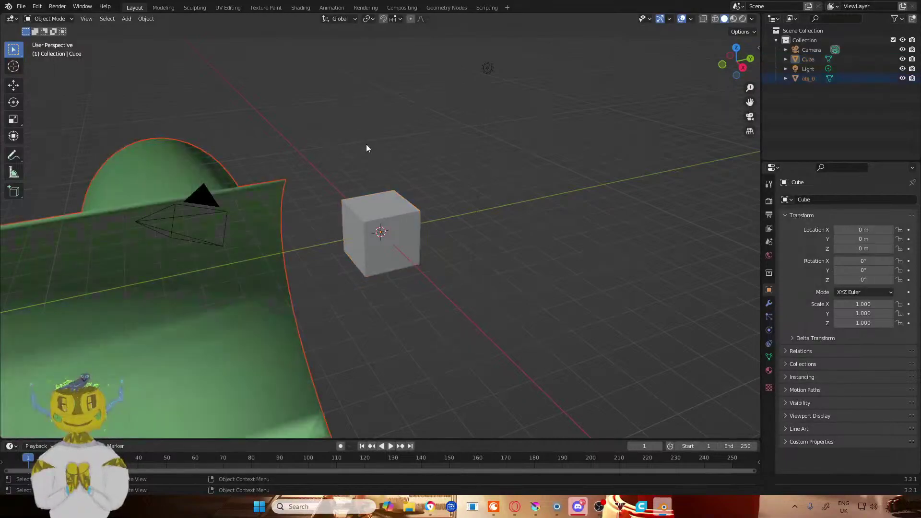
# - Delete the default cube beside the imported model
pyautogui.scroll(-10, 346, 147)
pyautogui.scroll(4, 204, 164)
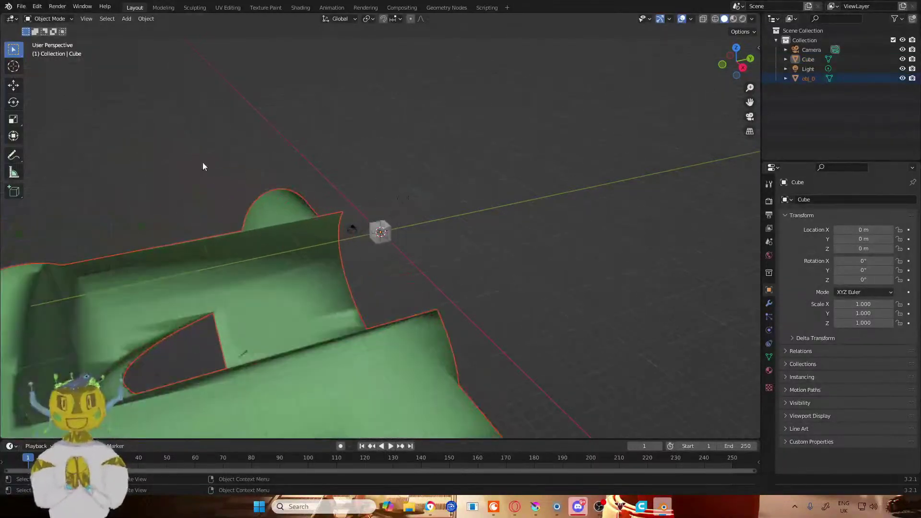
pyautogui.scroll(-4, 379, 233)
pyautogui.scroll(4, 387, 239)
pyautogui.click(388, 239)
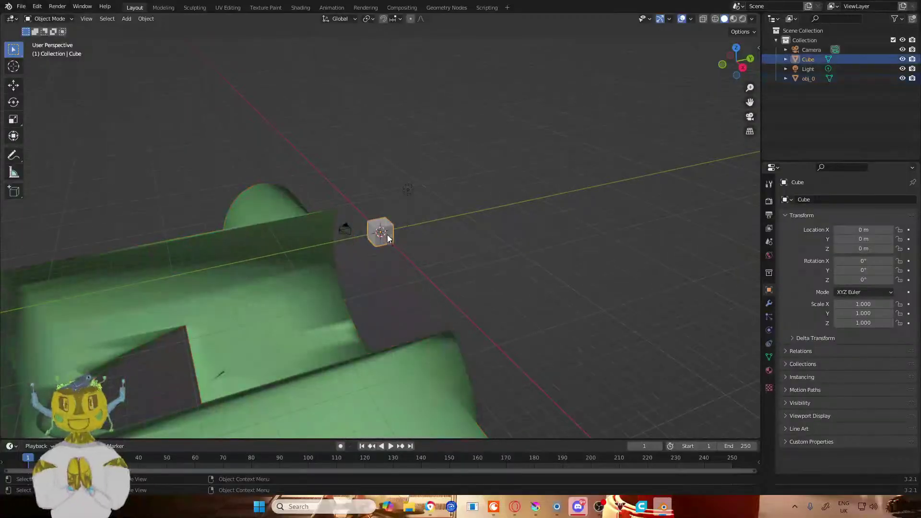
pyautogui.press('Delete')
# - Rotate the imported model about the X axis to an X rotation of about 2.14° so it stands upright
pyautogui.click(272, 243)
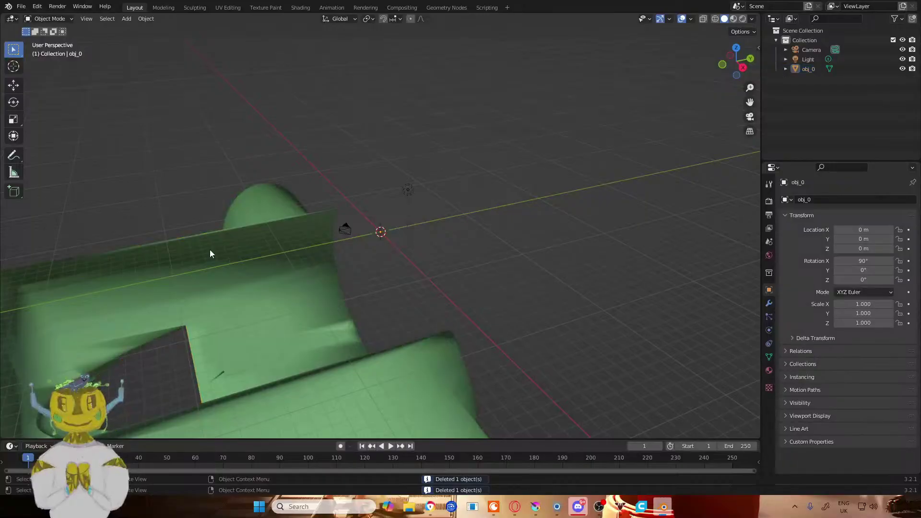
pyautogui.scroll(-3, 210, 249)
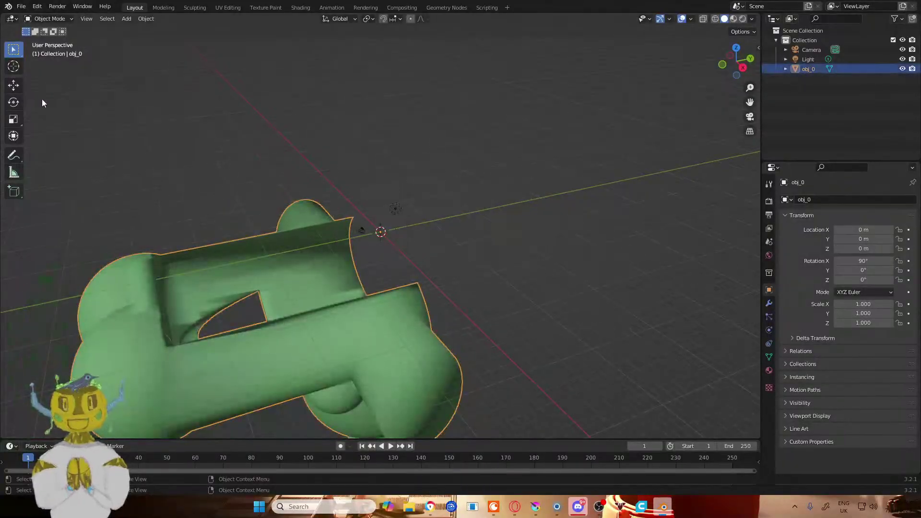
pyautogui.click(14, 102)
pyautogui.click(14, 88)
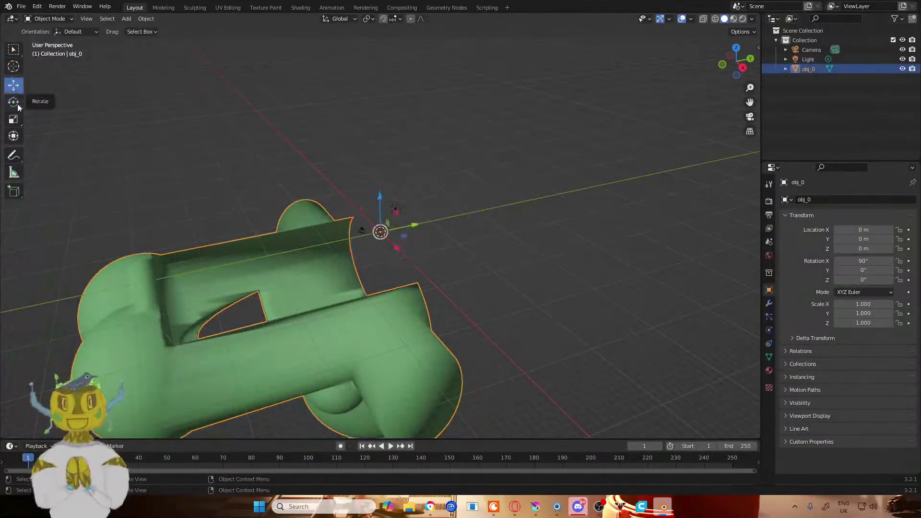
pyautogui.click(15, 108)
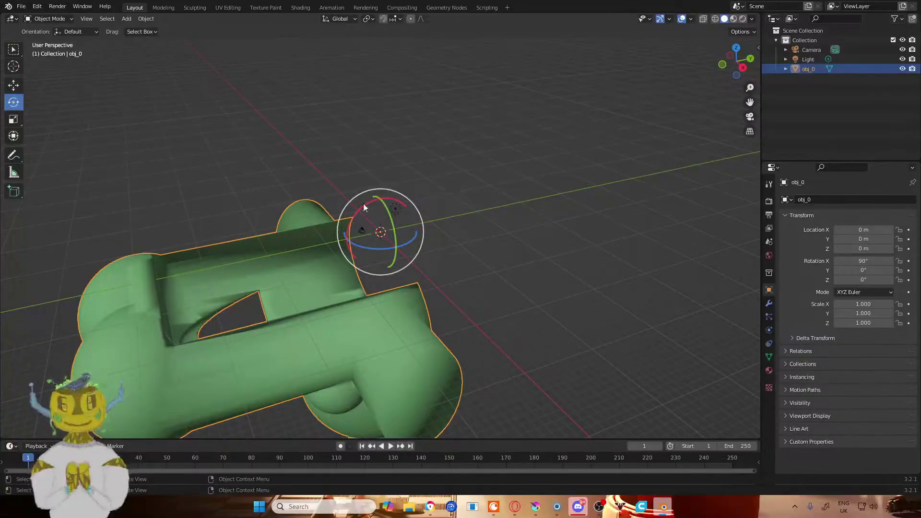
pyautogui.moveTo(366, 203); pyautogui.dragTo(500, 197)
pyautogui.click(499, 198)
# - Examine the upright head model from the front and close up around the snout and cheeks
pyautogui.scroll(-2, 369, 289)
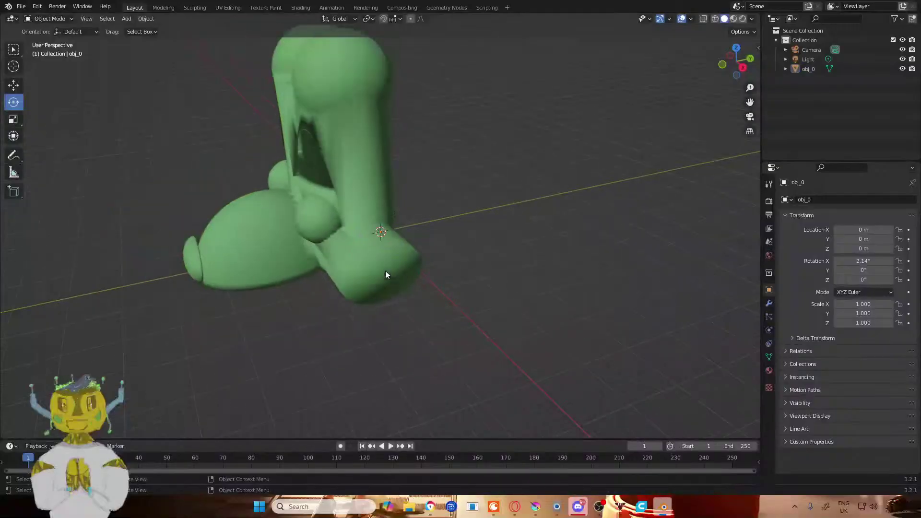
pyautogui.moveTo(387, 275); pyautogui.dragTo(478, 258, button='middle')
pyautogui.rightClick(410, 238)
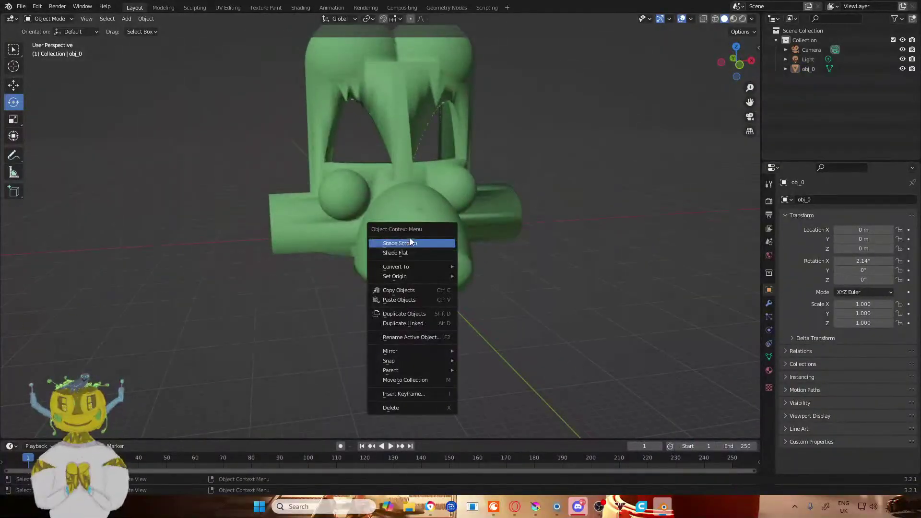
pyautogui.moveTo(583, 183); pyautogui.dragTo(412, 209, button='middle')
pyautogui.moveTo(498, 206); pyautogui.dragTo(533, 250, button='middle')
pyautogui.scroll(4, 523, 240)
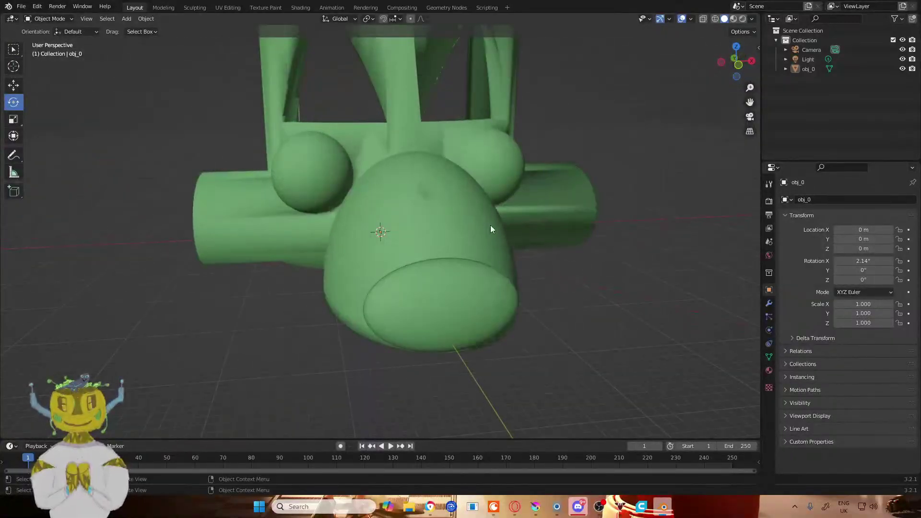
pyautogui.click(485, 224)
pyautogui.click(552, 312)
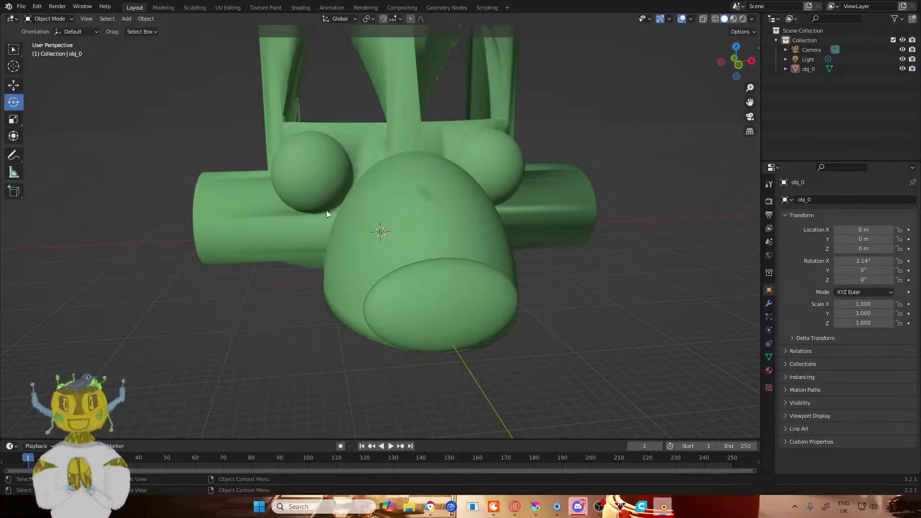
# - Enter Edit Mode on the imported model with nothing selected and examine its mesh from the front and back
pyautogui.press('Tab')
pyautogui.hotkey('alt', 'a')
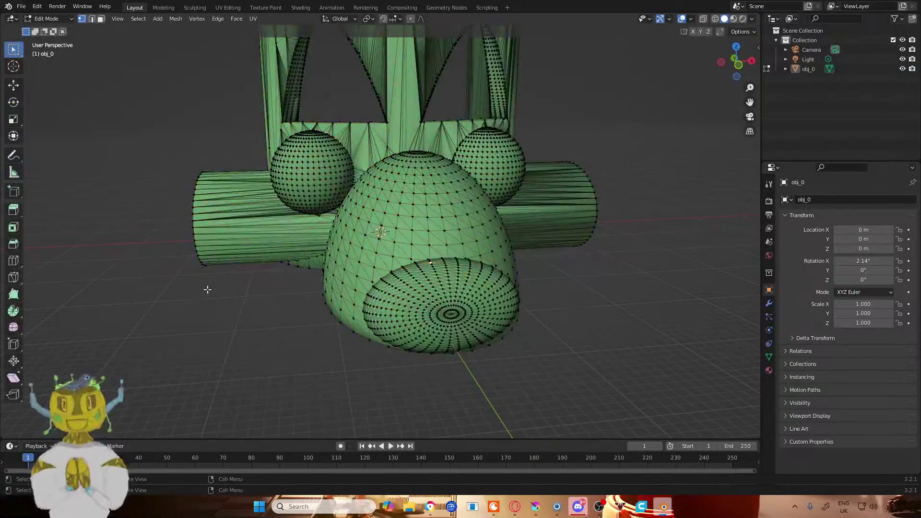
pyautogui.moveTo(205, 292); pyautogui.dragTo(424, 217, button='middle')
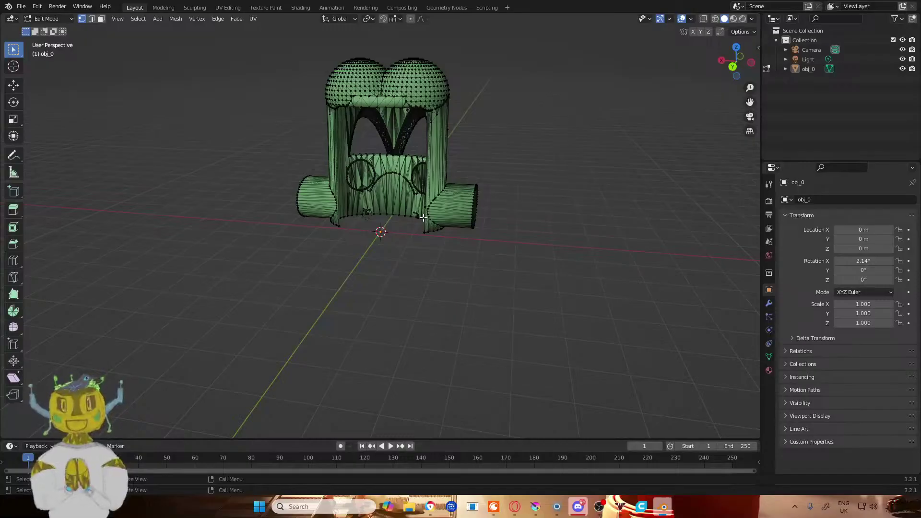
pyautogui.scroll(5, 545, 206)
pyautogui.moveTo(546, 192); pyautogui.dragTo(422, 259, button='middle')
pyautogui.scroll(-5, 367, 126)
pyautogui.scroll(5, 429, 271)
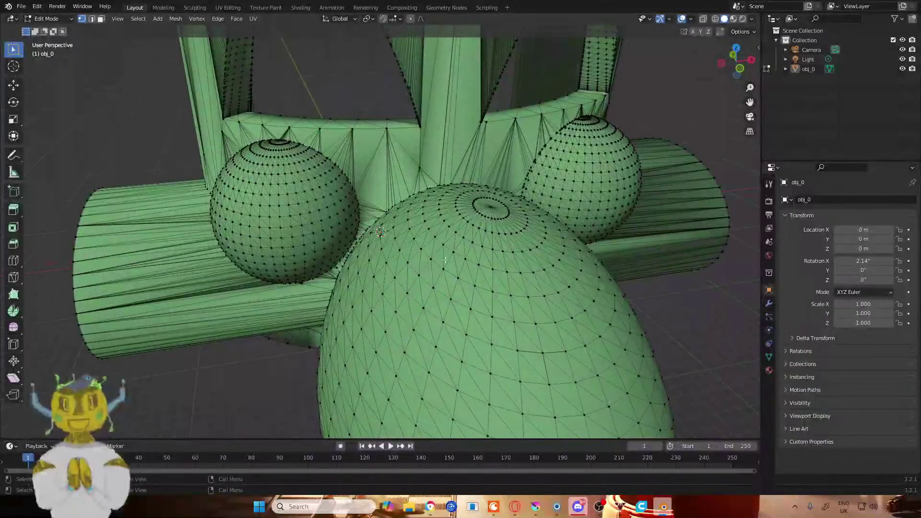
# - Try scaling a box-selected patch of vertices on the upper part of the snout
pyautogui.scroll(-3, 445, 259)
pyautogui.moveTo(397, 249); pyautogui.dragTo(529, 323)
pyautogui.scroll(3, 499, 302)
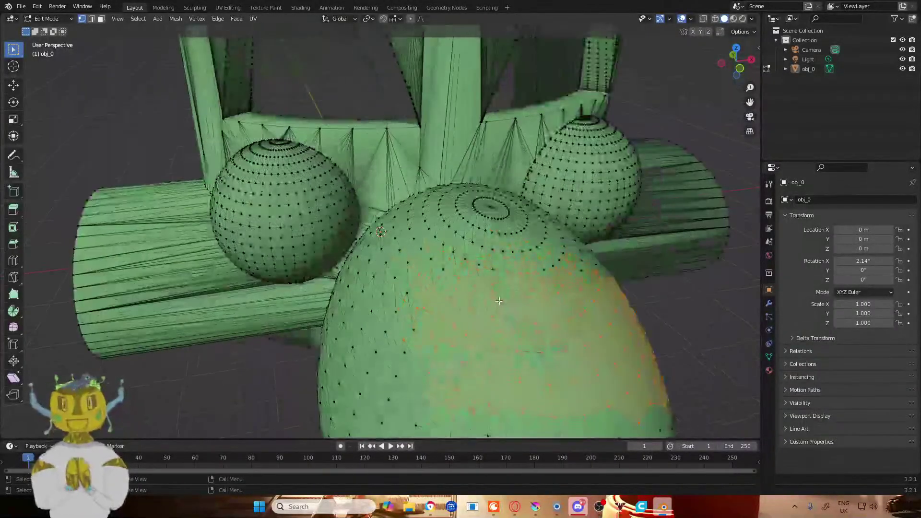
pyautogui.scroll(-3, 499, 301)
pyautogui.press('s')
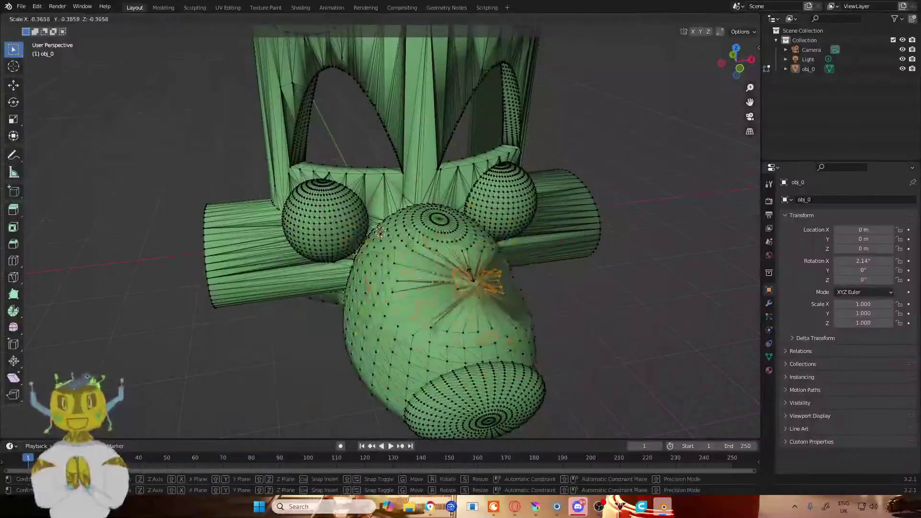
pyautogui.press('Escape')
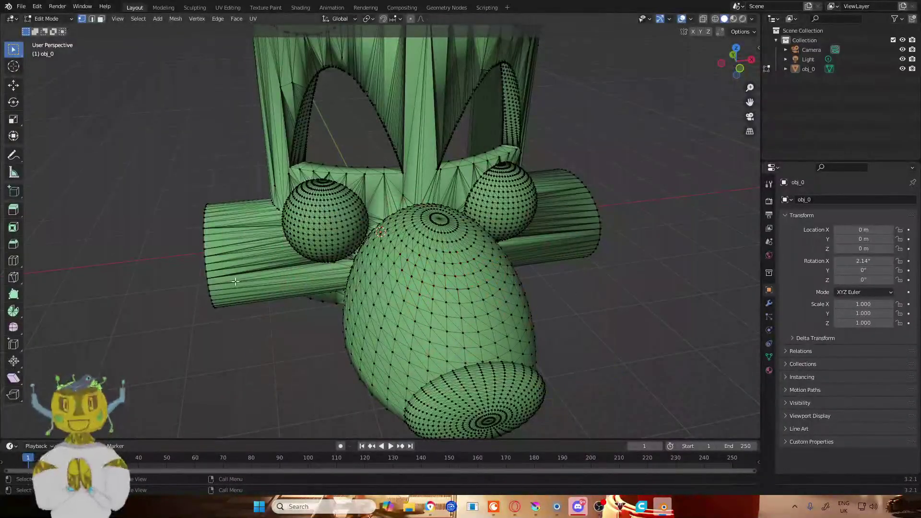
# - Examine the mesh of the head's side cylinder from several angles, then minimise Blender to reach the snip of it
pyautogui.scroll(5, 235, 281)
pyautogui.scroll(-4, 216, 336)
pyautogui.rightClick(197, 354)
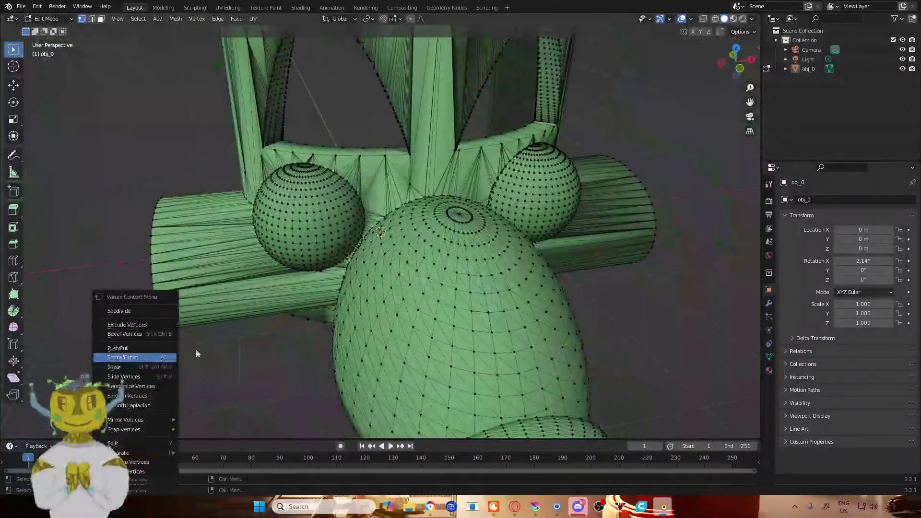
pyautogui.press('Escape')
pyautogui.moveTo(200, 349); pyautogui.dragTo(285, 332, button='middle')
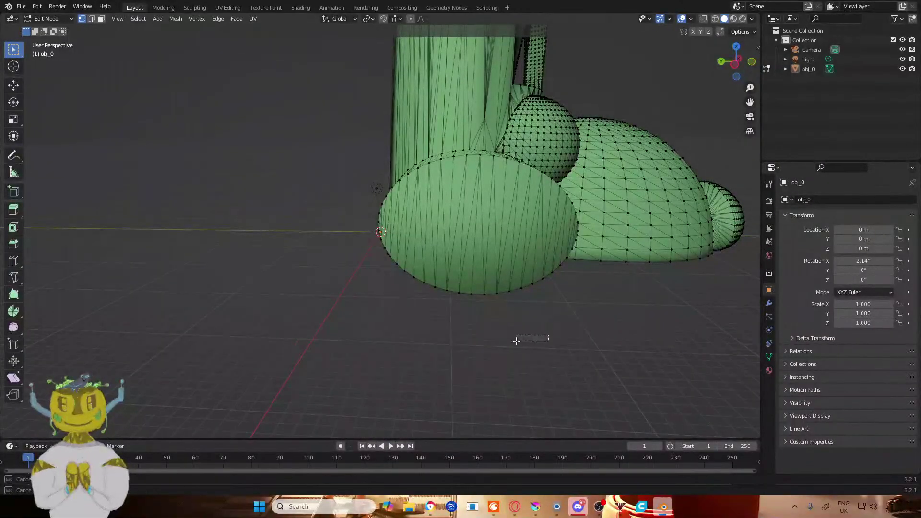
pyautogui.moveTo(530, 340); pyautogui.dragTo(412, 357, button='middle')
pyautogui.moveTo(362, 342); pyautogui.dragTo(421, 200, button='middle')
pyautogui.scroll(-4, 499, 161)
pyautogui.scroll(5, 521, 138)
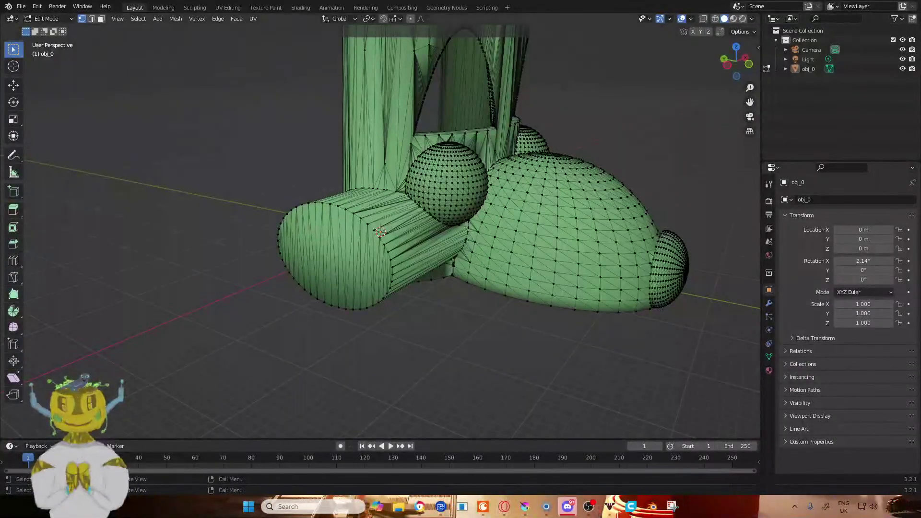
pyautogui.click(866, 6)
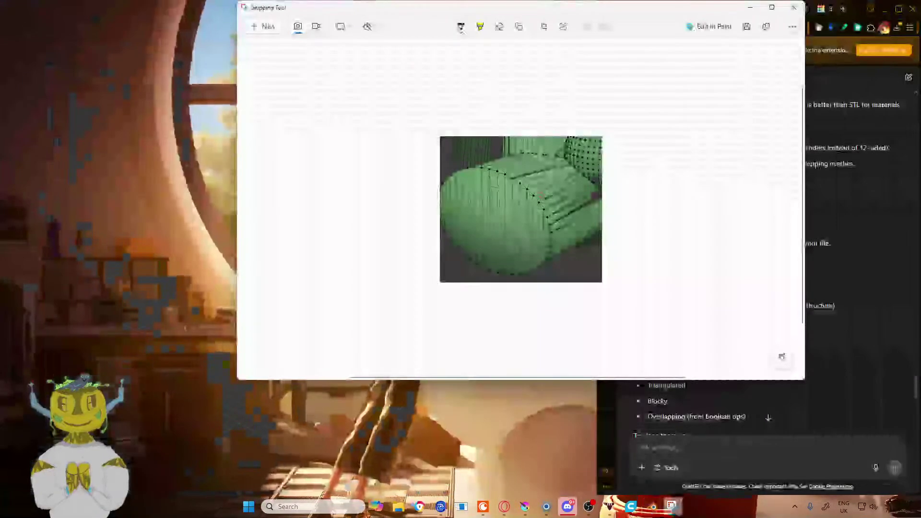
# - Minimise the snip and attach the copied image of the cylinder mesh to a new message in the ChatGPT conversation
pyautogui.click(750, 7)
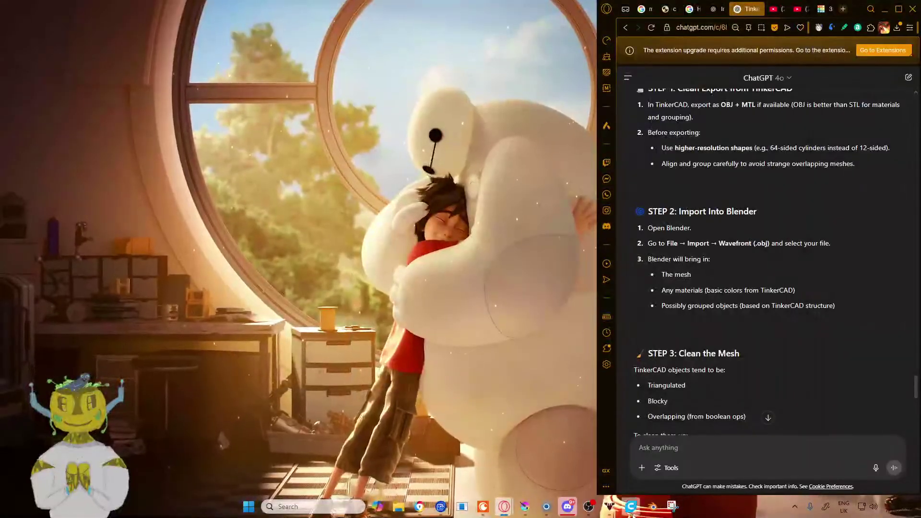
pyautogui.click(633, 511)
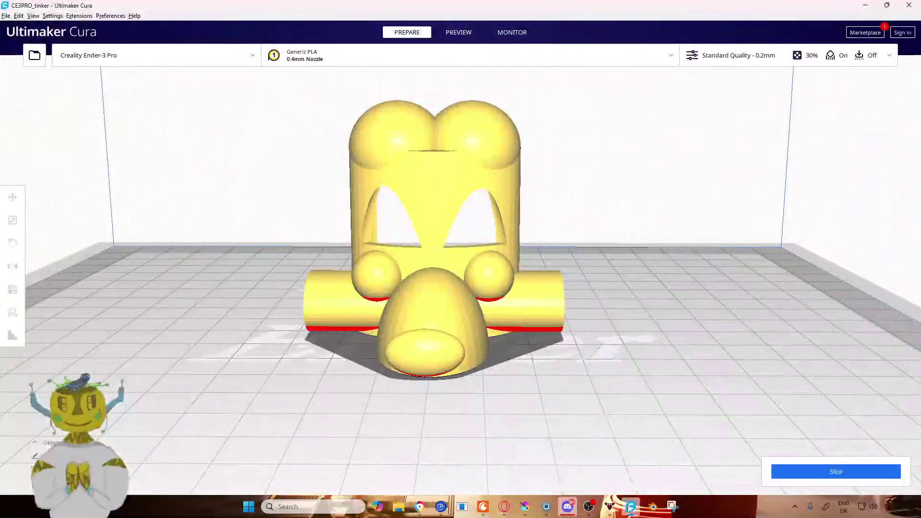
pyautogui.click(631, 510)
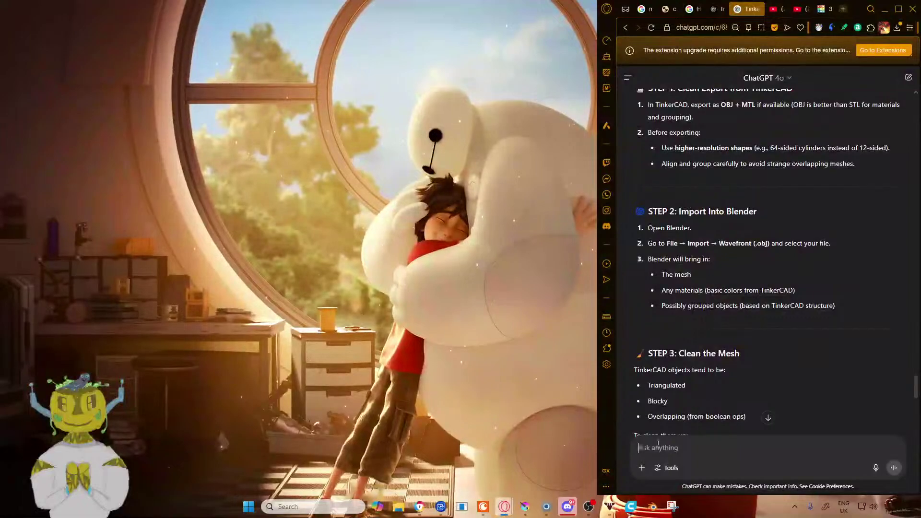
pyautogui.hotkey('ctrl', 'v')
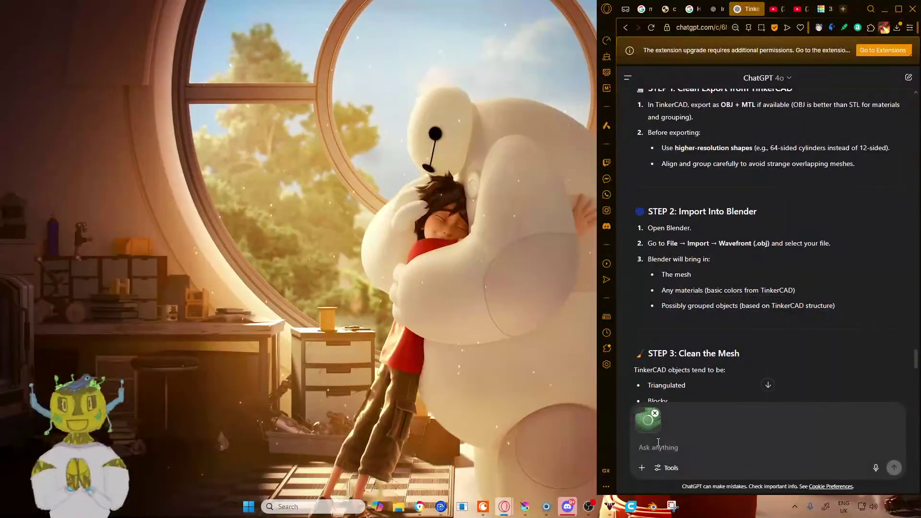
# - Send the image to ChatGPT with the message "so this would help a model kinda like this ? sketchyyyy stuff"
pyautogui.scroll(-15, 672, 329)
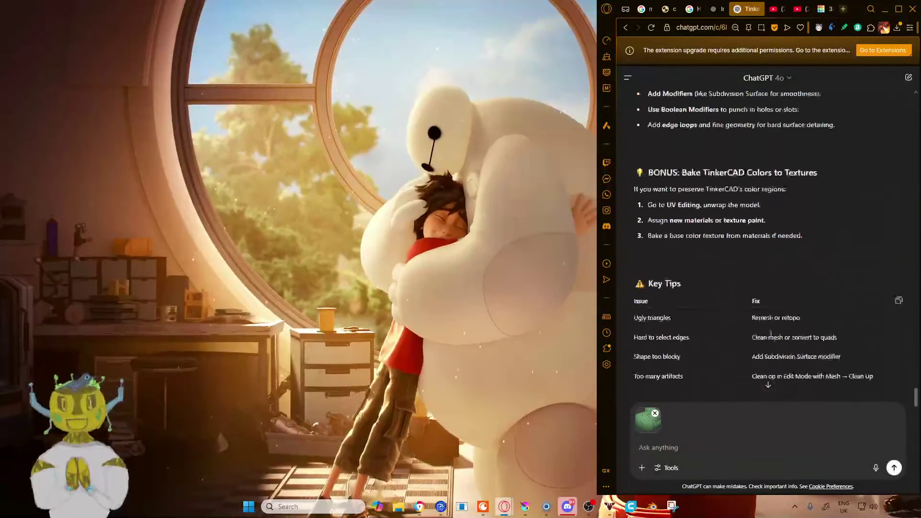
pyautogui.scroll(-4, 771, 334)
pyautogui.write('so this w')
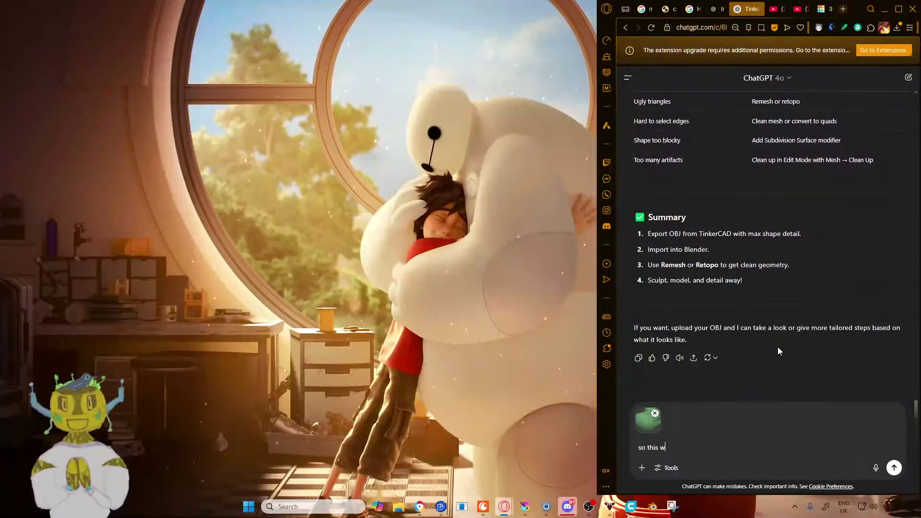
pyautogui.write('ould help a ')
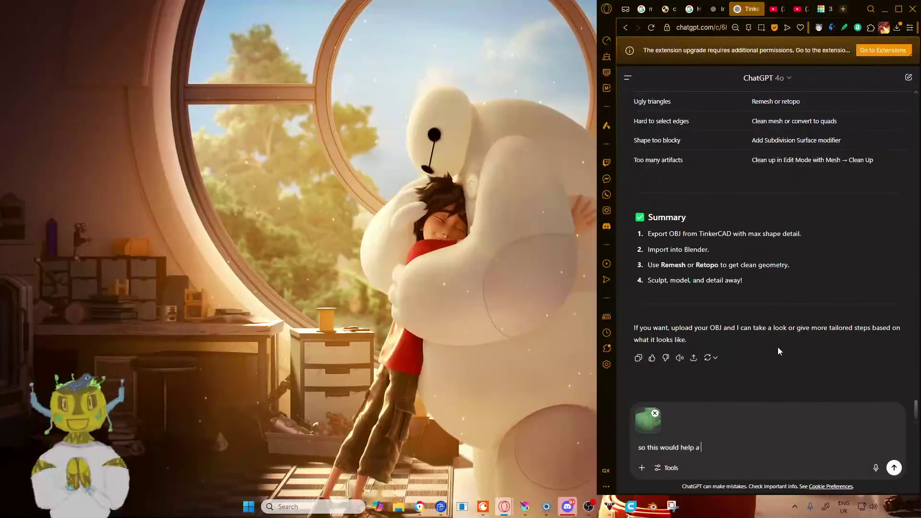
pyautogui.write('model ki')
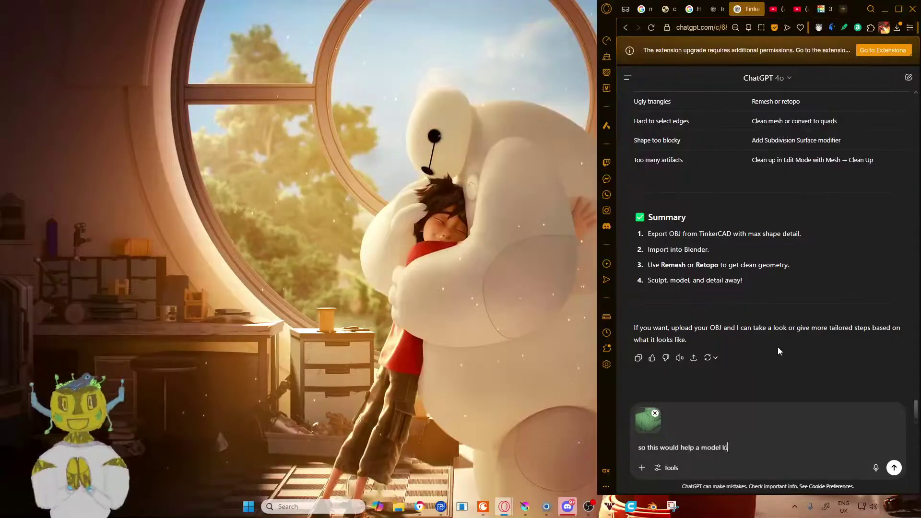
pyautogui.write('nda like this ')
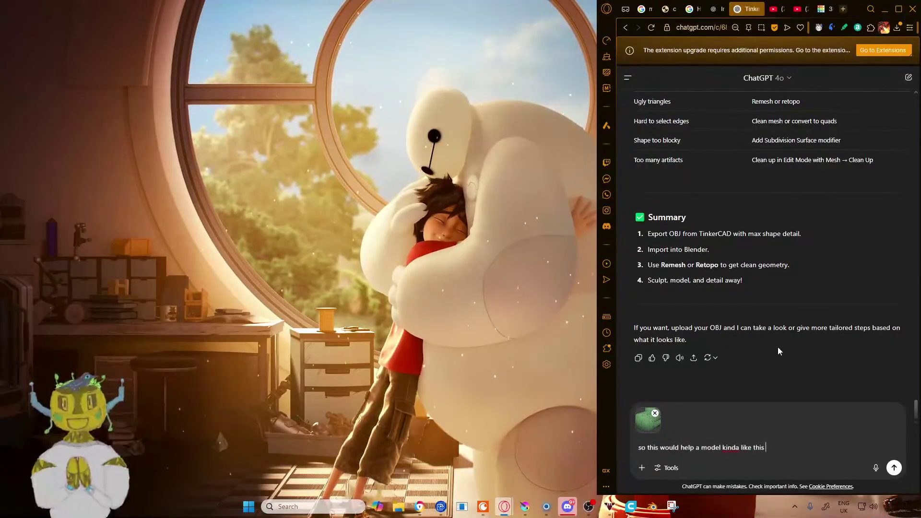
pyautogui.write('? sketchyyyy ')
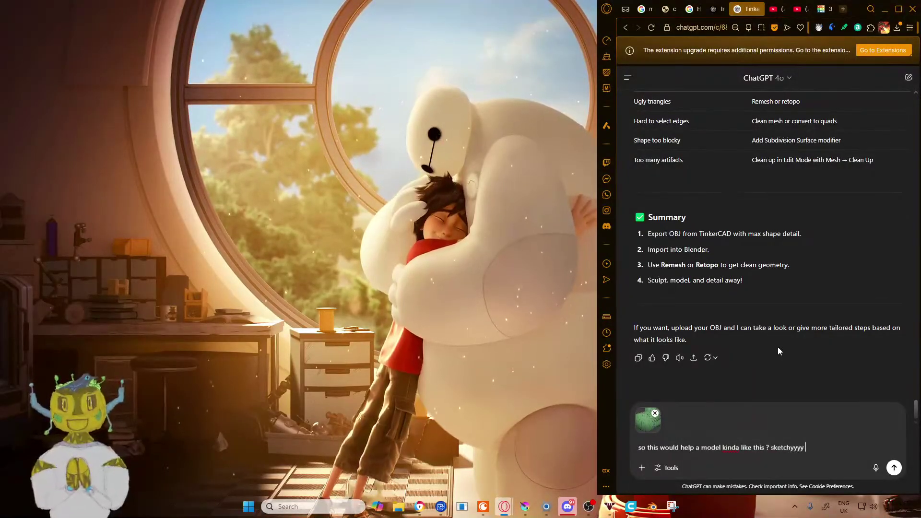
pyautogui.write('stuff')
pyautogui.press('Return')
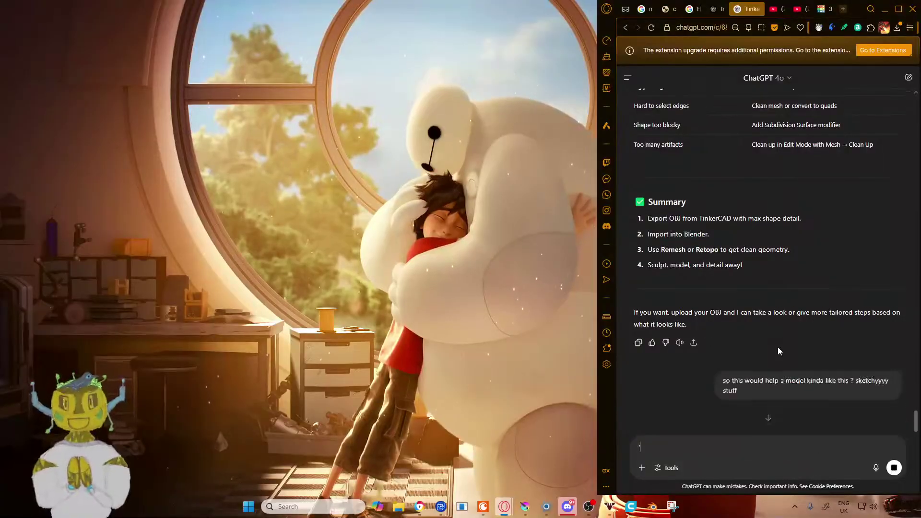
# - Read ChatGPT's reply on what is wrong with the mesh and how to fix it with the Remesh modifier
pyautogui.scroll(3, 809, 235)
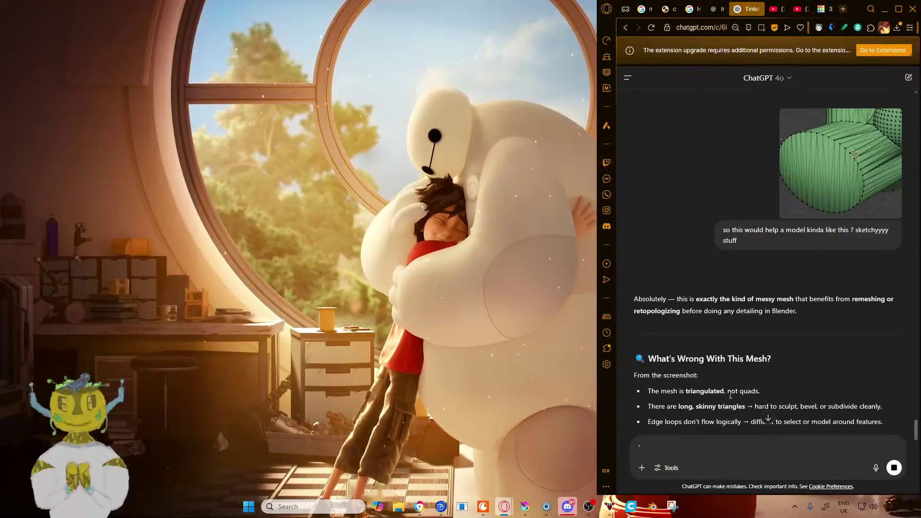
pyautogui.scroll(-1, 749, 367)
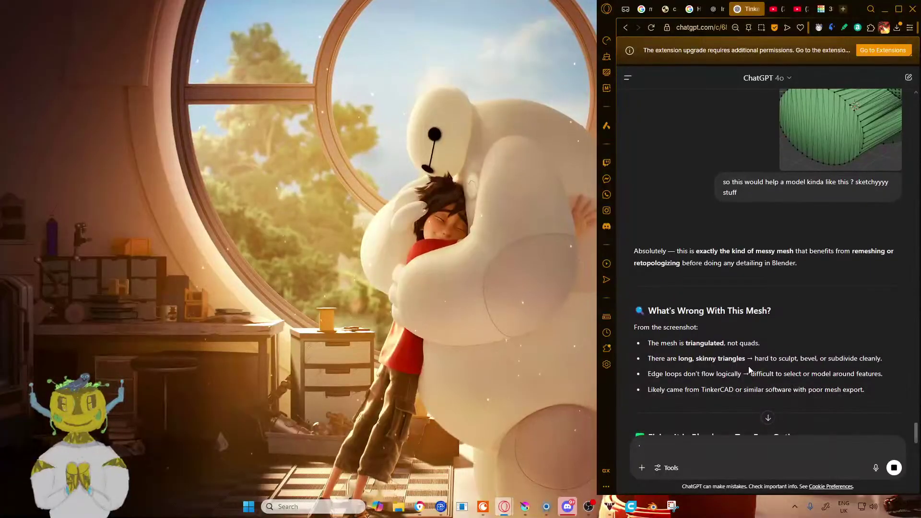
pyautogui.scroll(-2, 767, 353)
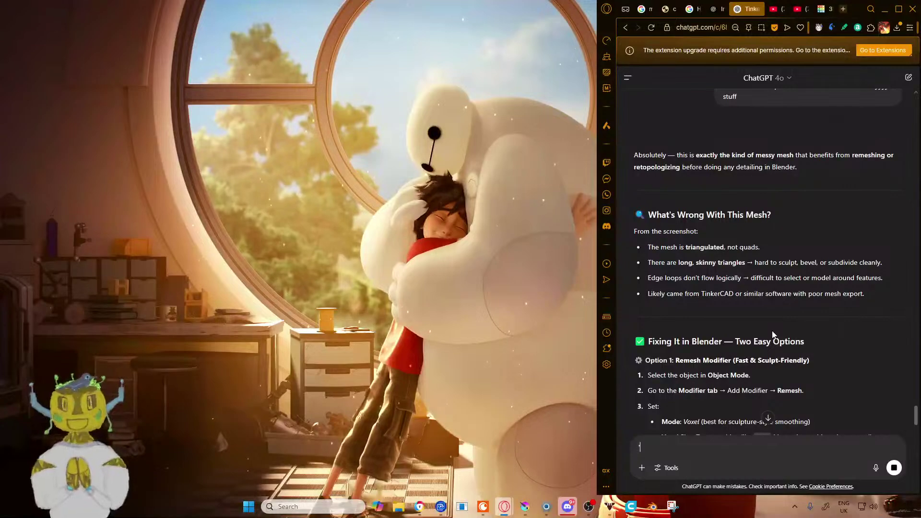
pyautogui.scroll(-1, 773, 331)
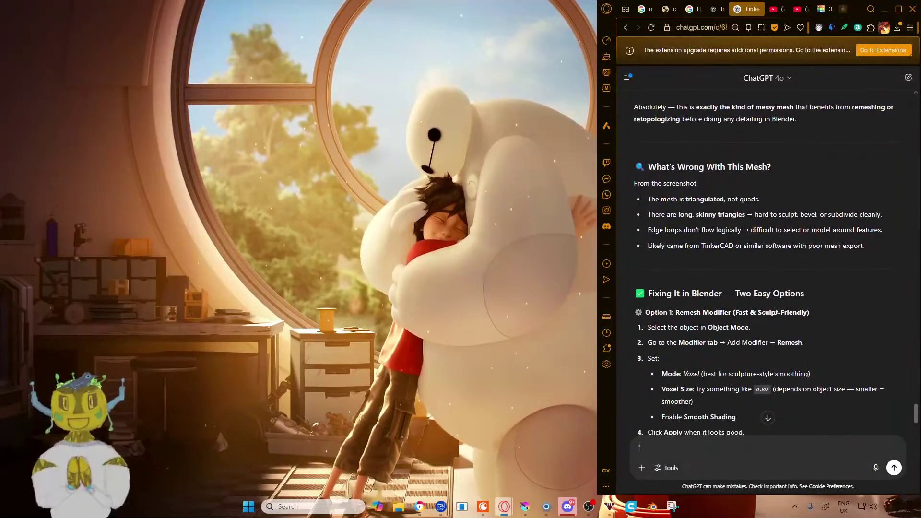
pyautogui.scroll(-2, 776, 311)
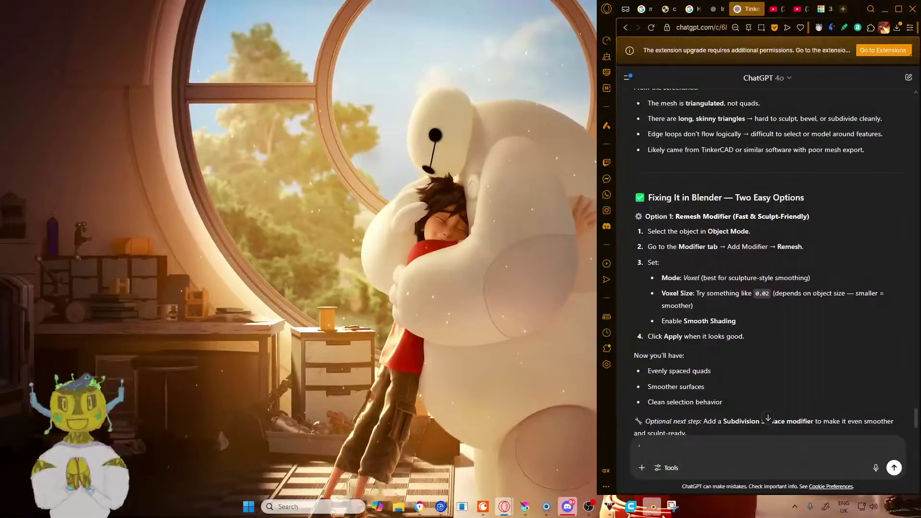
# - Switch back to Blender, put the head model in Object Mode and view it from the front
pyautogui.click(628, 506)
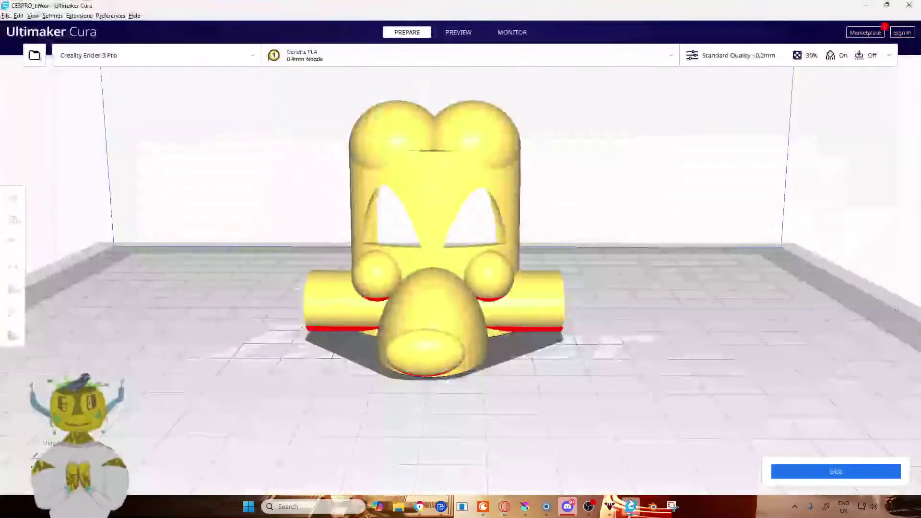
pyautogui.click(628, 505)
pyautogui.click(654, 506)
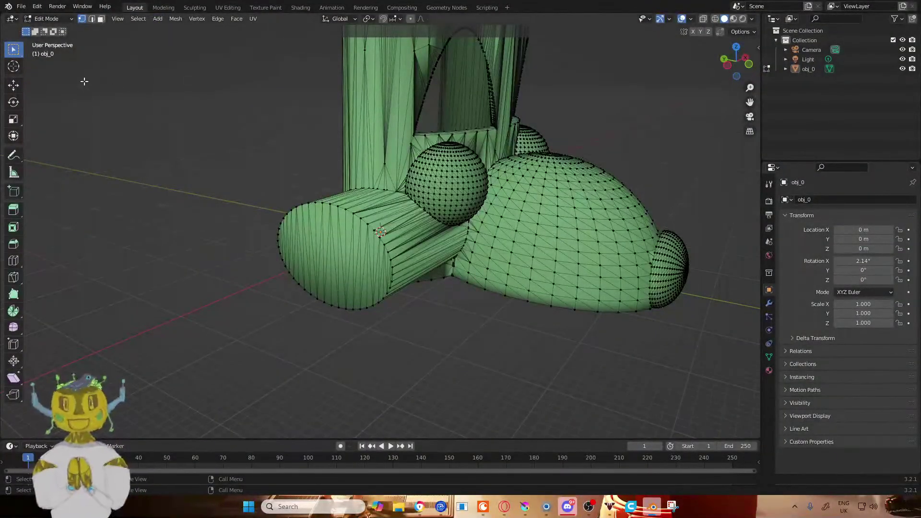
pyautogui.press('Tab')
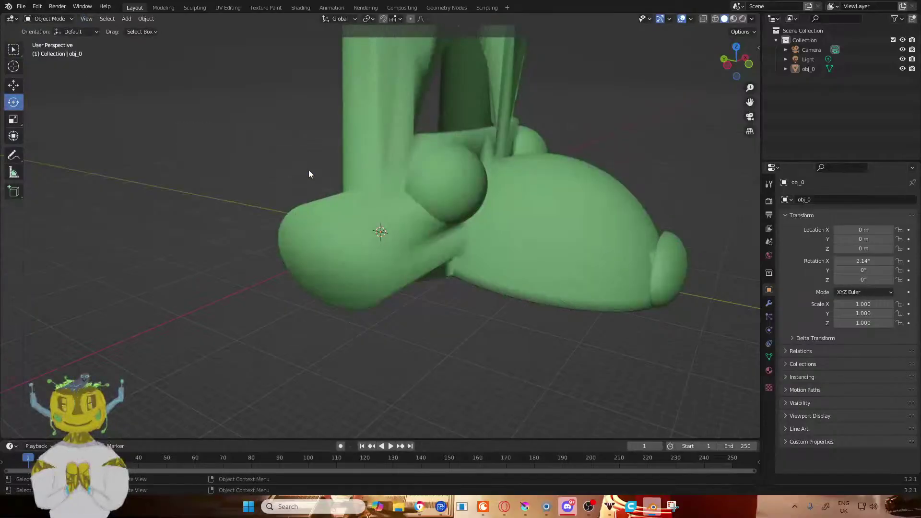
pyautogui.rightClick(259, 195)
pyautogui.moveTo(231, 198); pyautogui.dragTo(237, 167, button='middle')
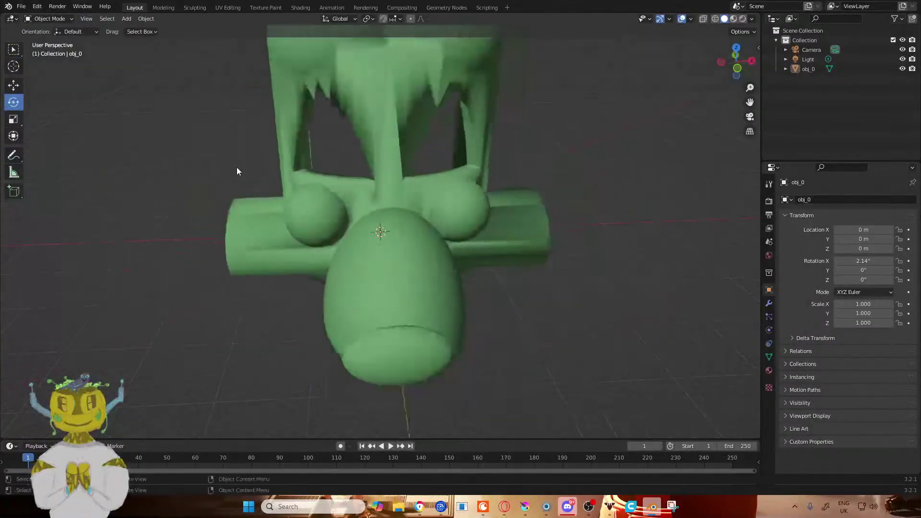
pyautogui.hotkey('alt', 'Tab')
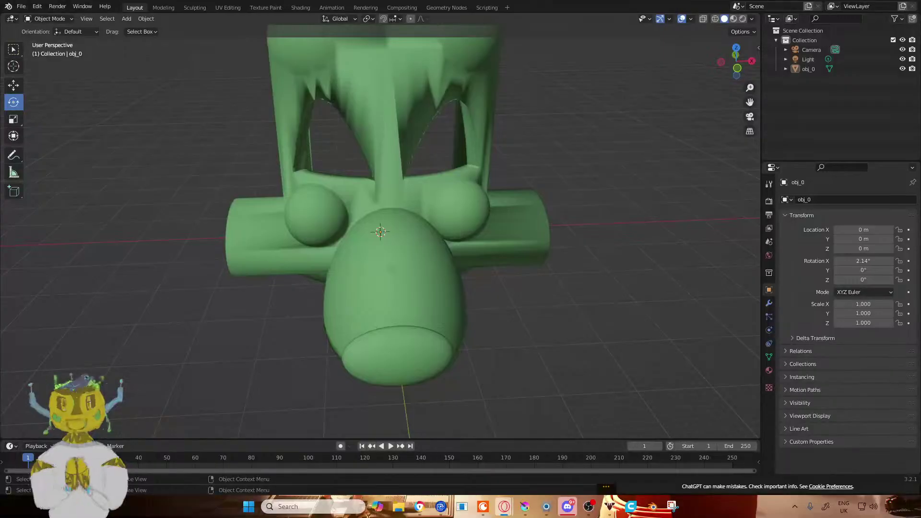
pyautogui.click(146, 18)
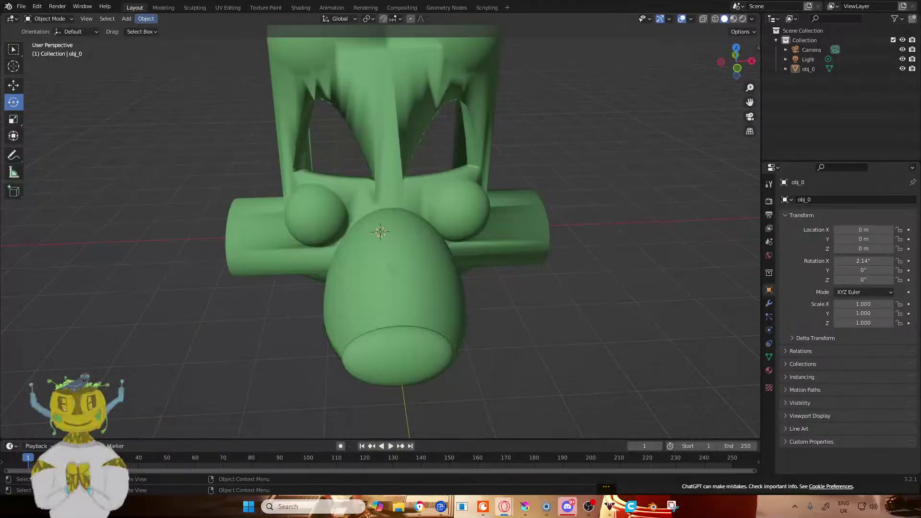
pyautogui.click(366, 135)
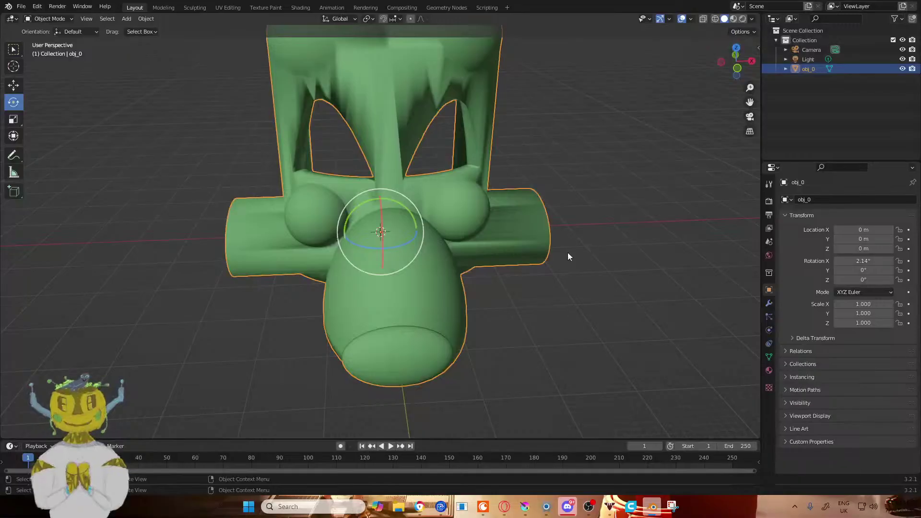
pyautogui.click(505, 507)
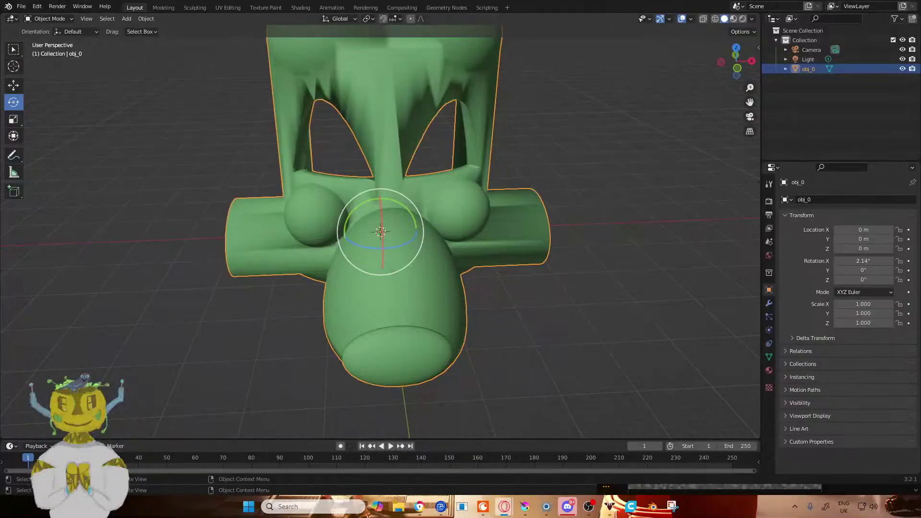
pyautogui.hotkey('alt', 'a')
# - Add a Remesh modifier to the head model
pyautogui.click(769, 228)
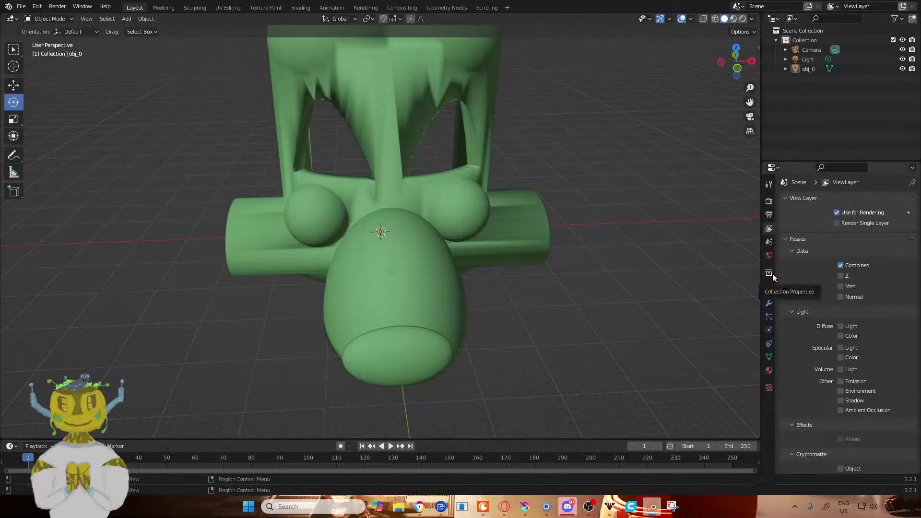
pyautogui.click(769, 305)
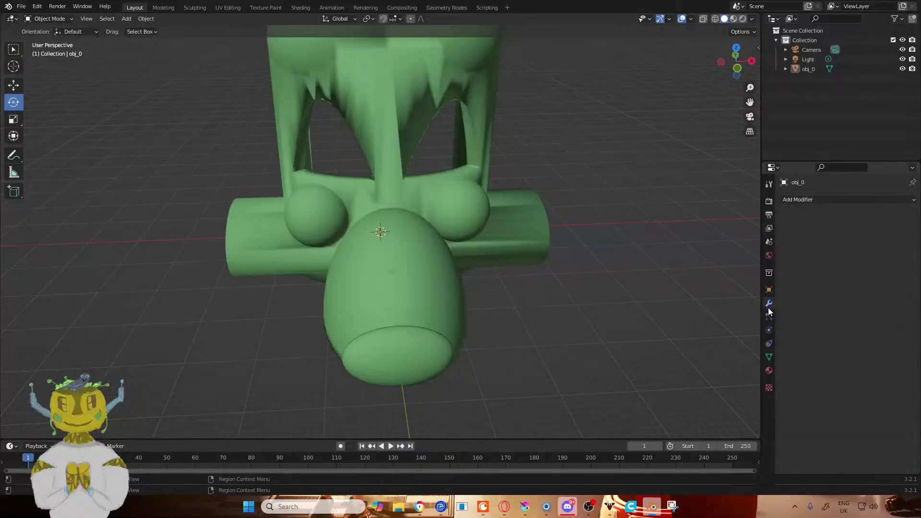
pyautogui.click(811, 200)
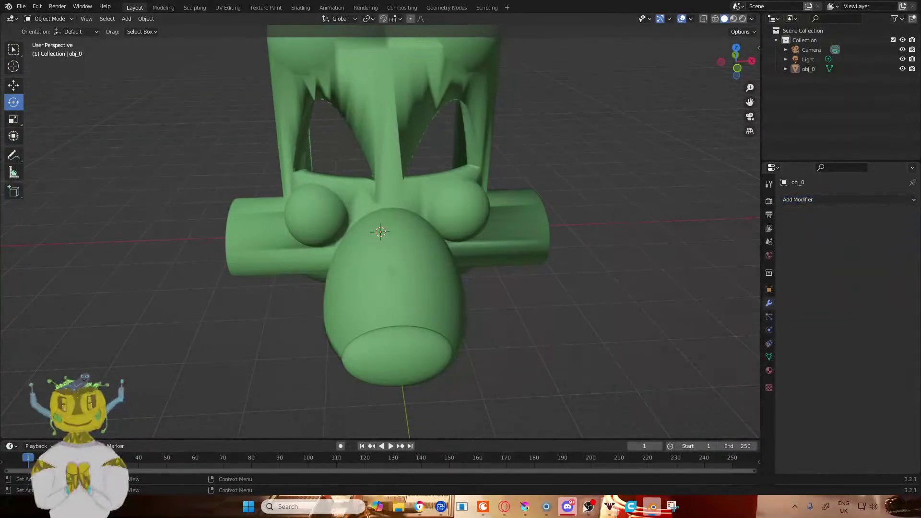
pyautogui.moveTo(654, 502)
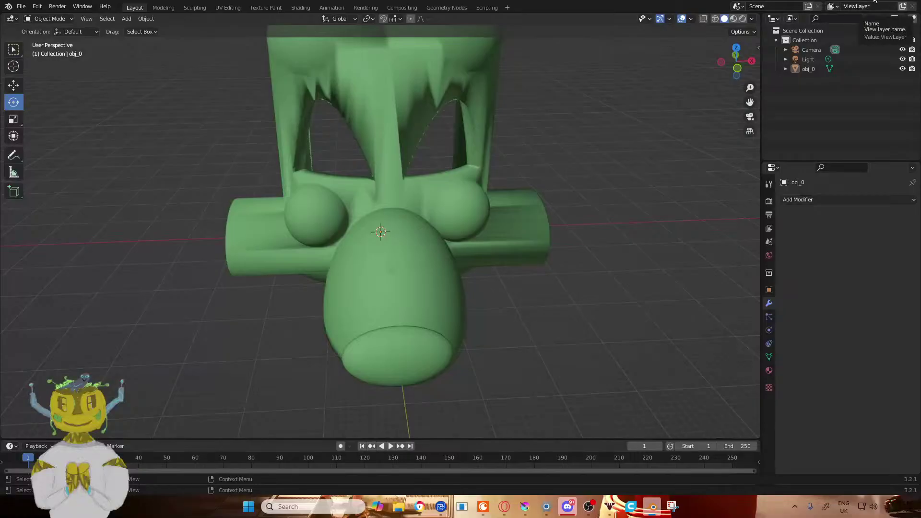
pyautogui.click(819, 198)
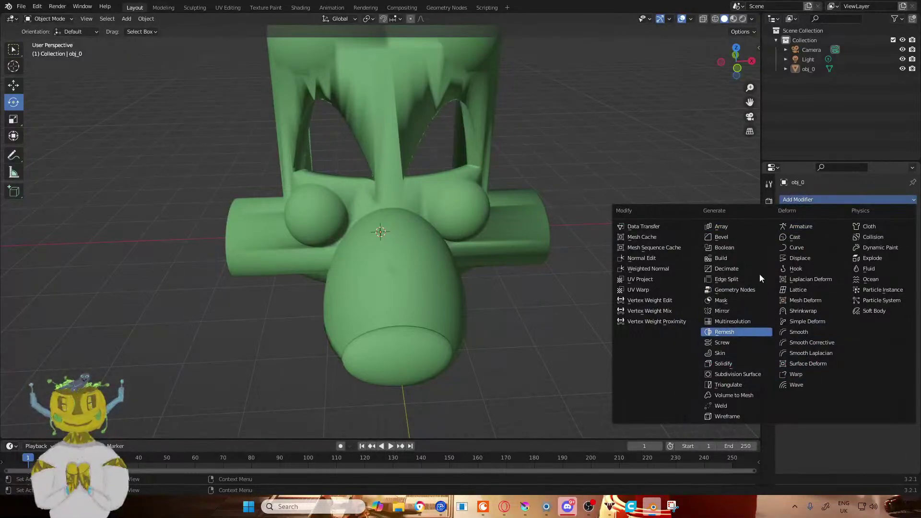
pyautogui.click(743, 332)
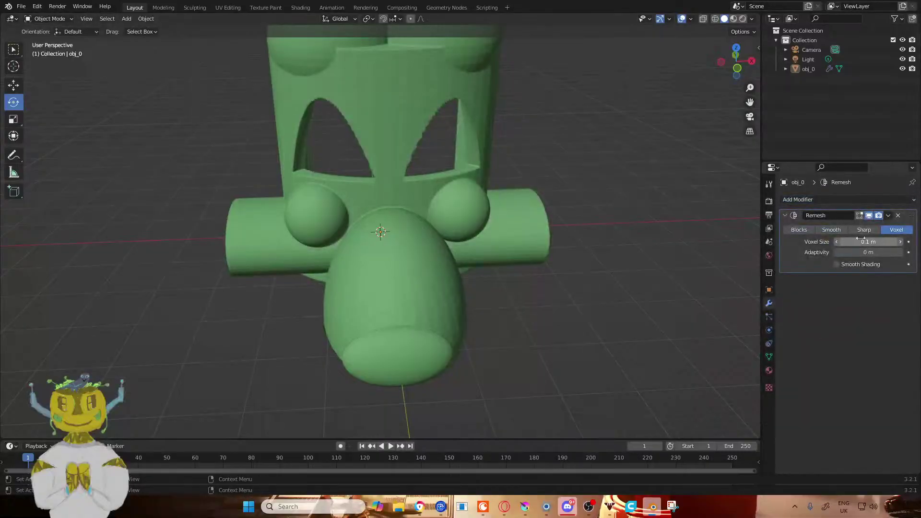
# - Examine the voxel-remeshed head up close, try the modifier's Sharp mode and set it to Smooth
pyautogui.moveTo(364, 271)
pyautogui.mouseDown(button='middle')
pyautogui.moveTo(436, 246)
pyautogui.moveTo(393, 280)
pyautogui.moveTo(353, 292)
pyautogui.moveTo(338, 276)
pyautogui.moveTo(355, 275)
pyautogui.mouseUp(button='middle')
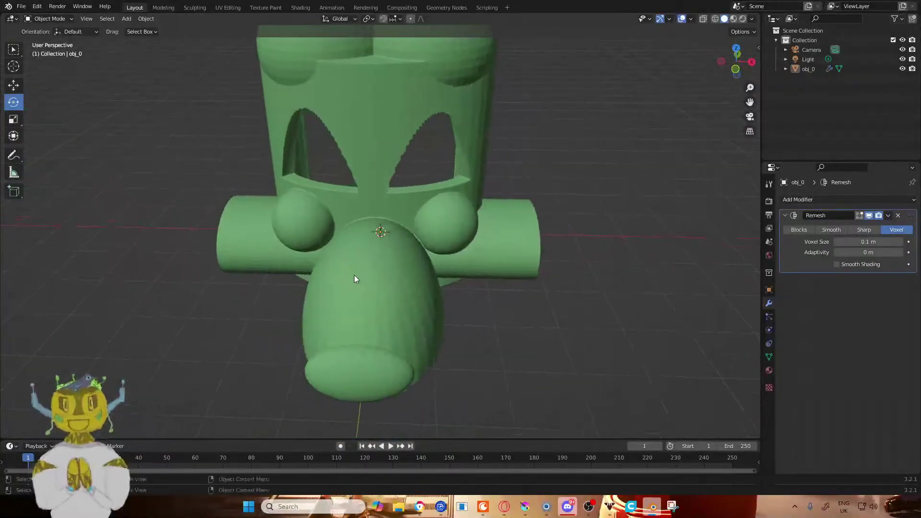
pyautogui.scroll(-4, 527, 264)
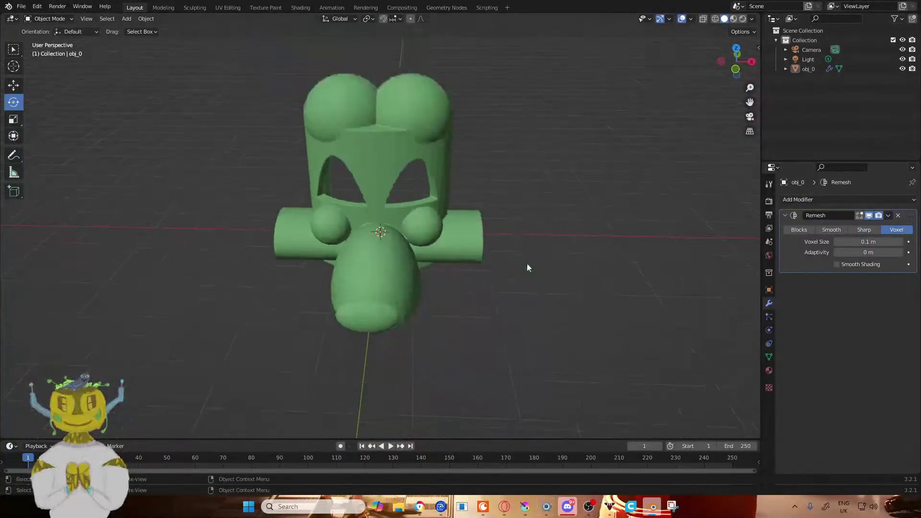
pyautogui.scroll(5, 531, 250)
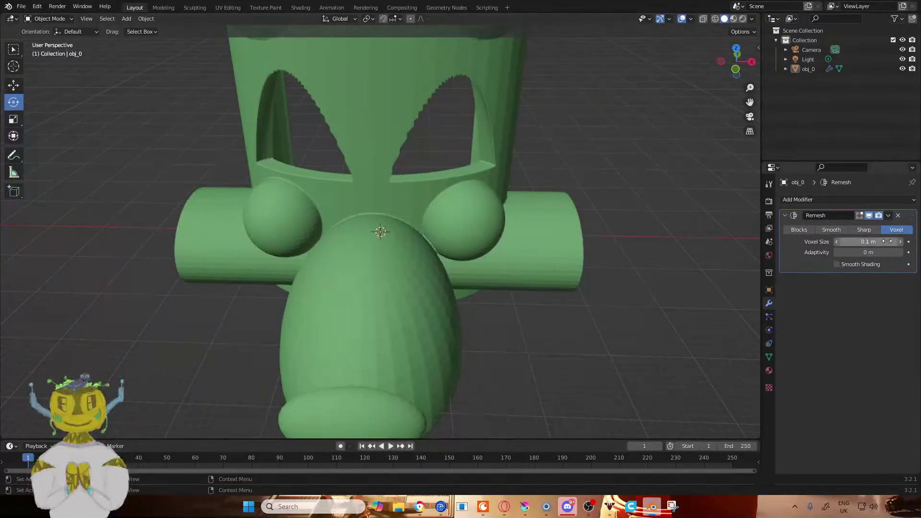
pyautogui.click(869, 231)
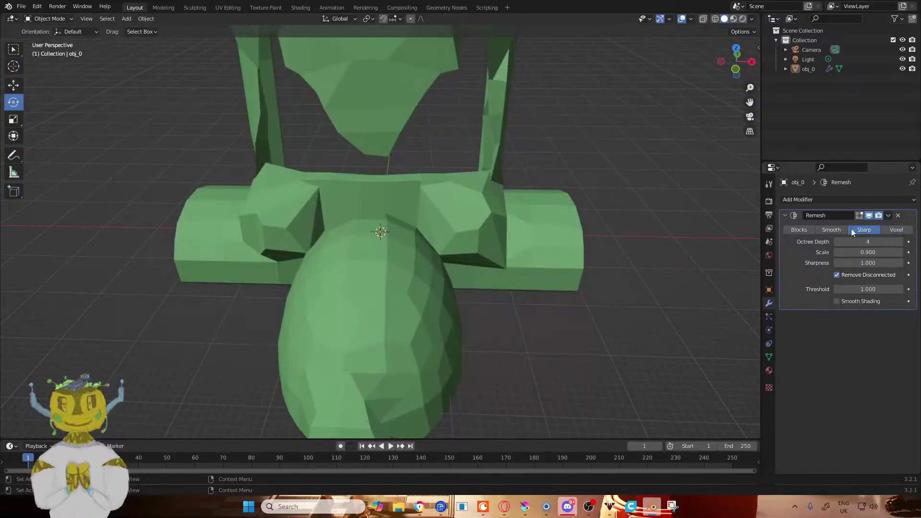
pyautogui.click(831, 230)
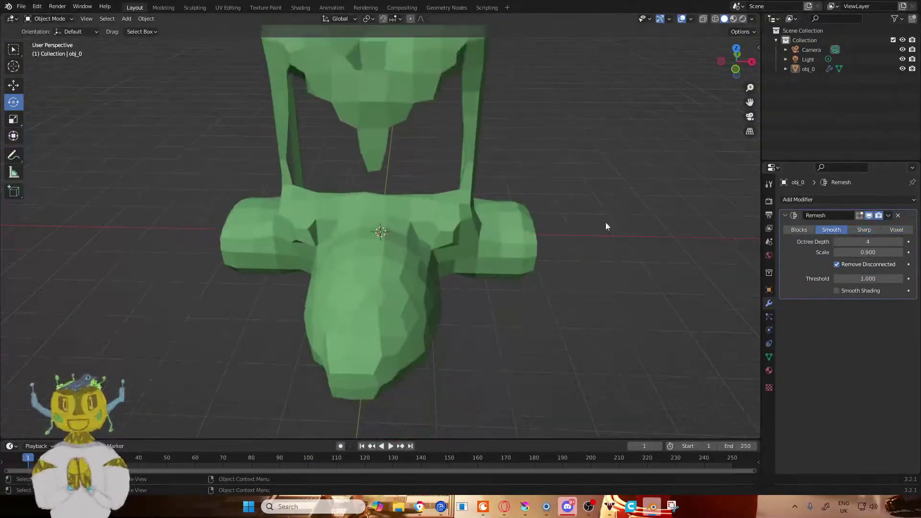
# - Try the Remesh modifier's Blocks mode, return it to Voxel and set the voxel size to 0.02 m
pyautogui.moveTo(606, 227); pyautogui.dragTo(695, 173, button='middle')
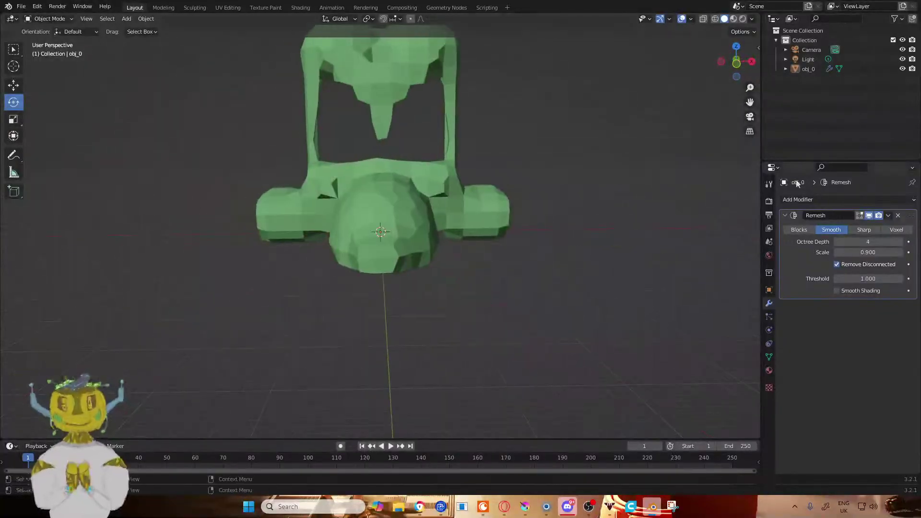
pyautogui.click(805, 230)
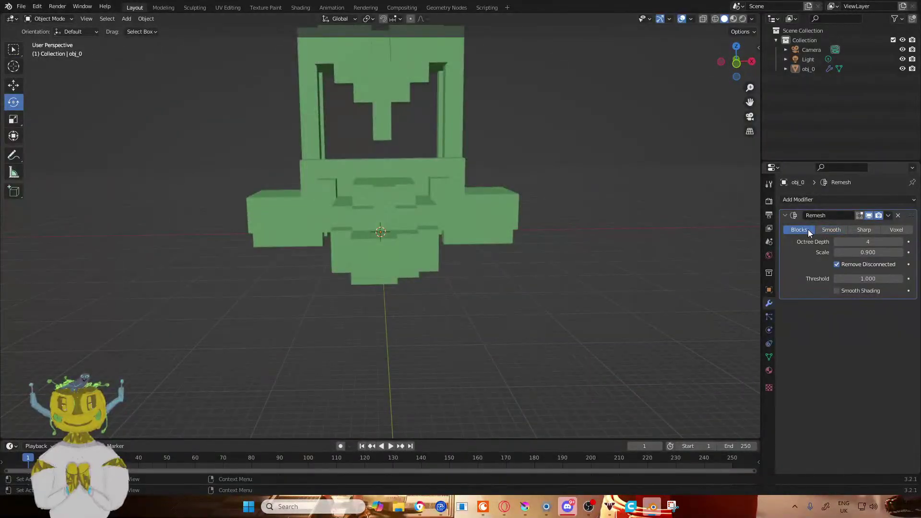
pyautogui.click(896, 230)
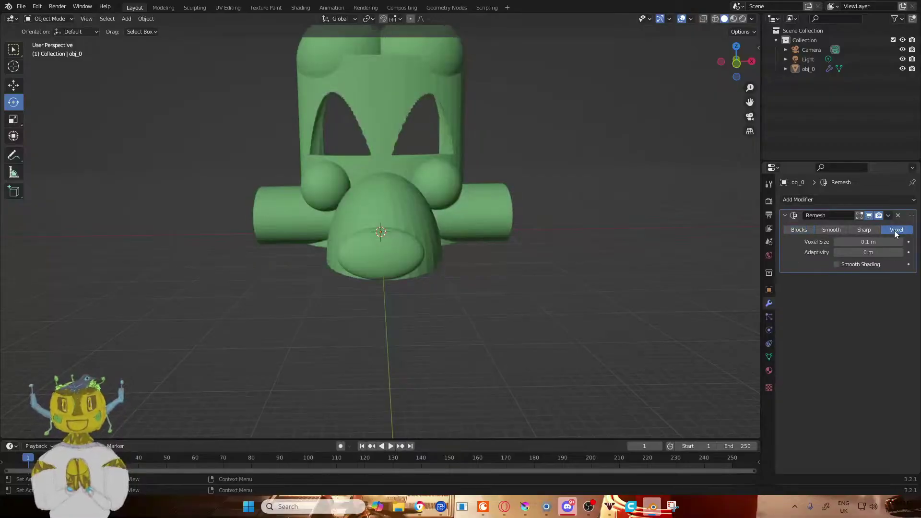
pyautogui.moveTo(500, 252); pyautogui.dragTo(713, 246, button='middle')
pyautogui.click(866, 241)
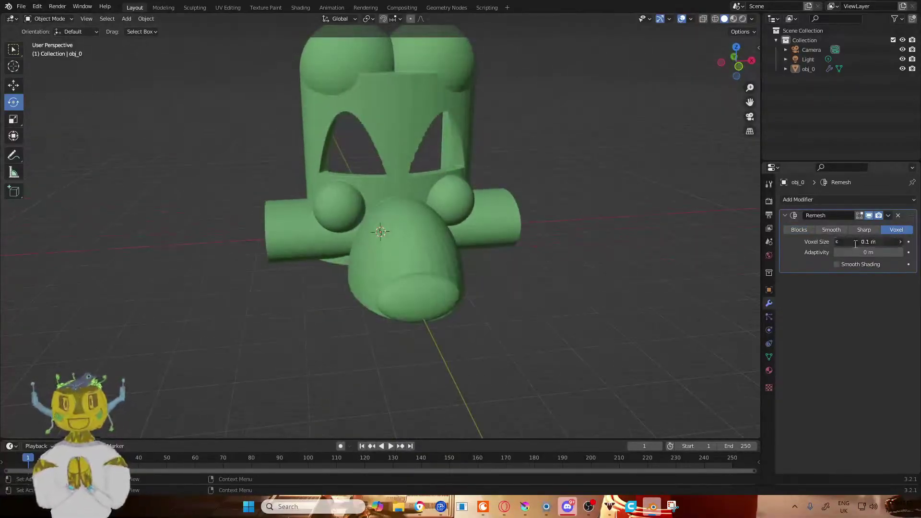
pyautogui.click(866, 242)
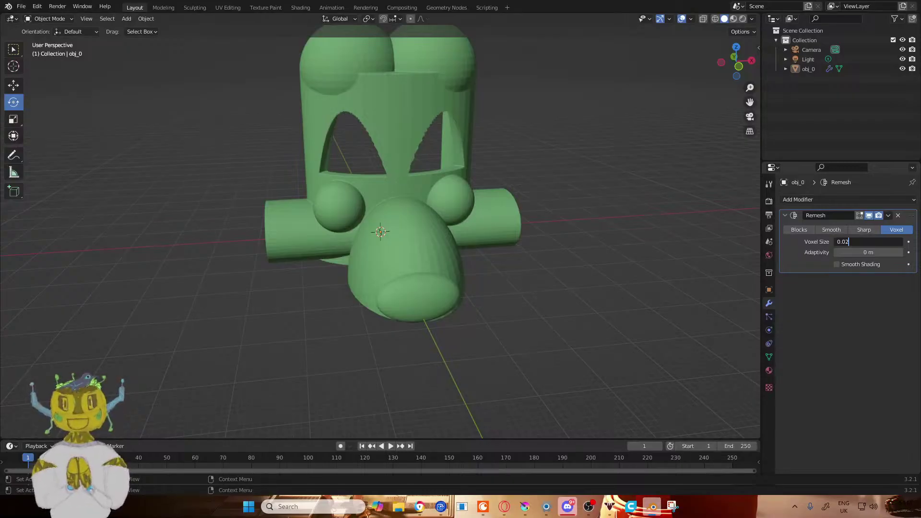
# - Open Task Manager, end the frozen Blender process and minimise the Task Manager window
pyautogui.click(303, 508)
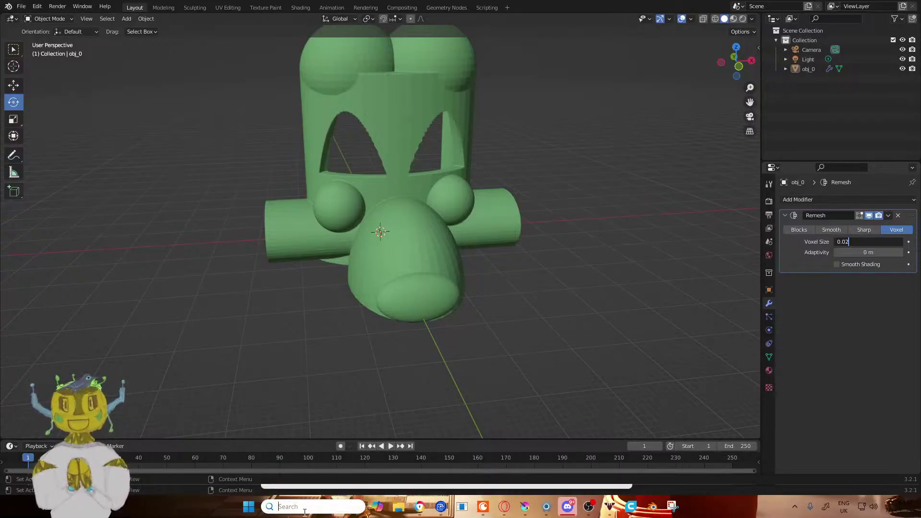
pyautogui.write('task Manager')
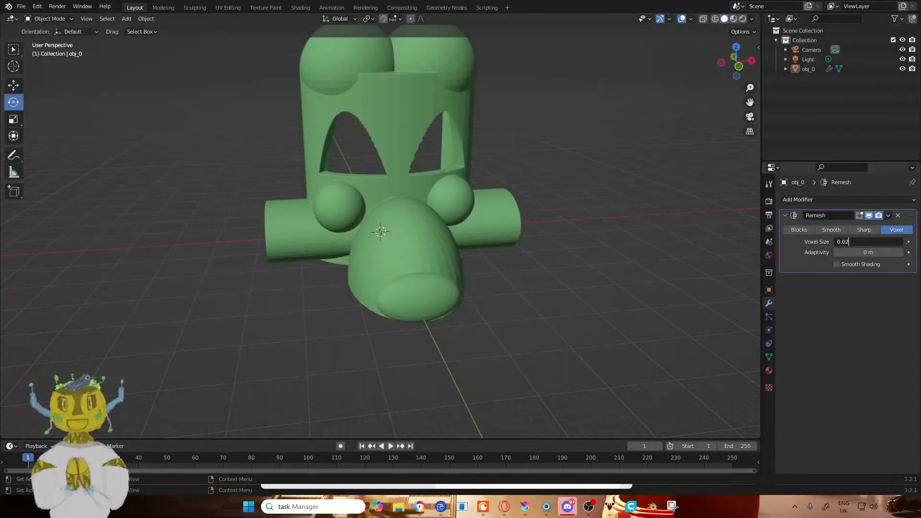
pyautogui.press('Escape')
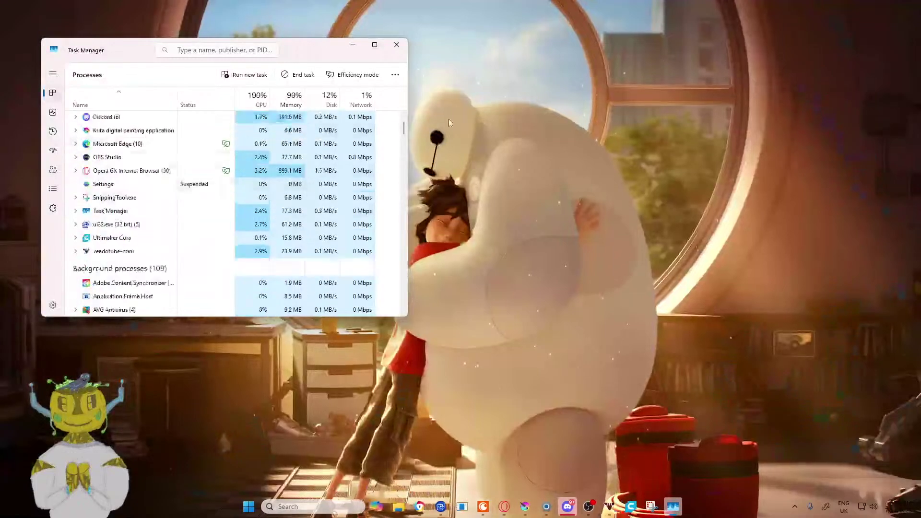
pyautogui.click(353, 45)
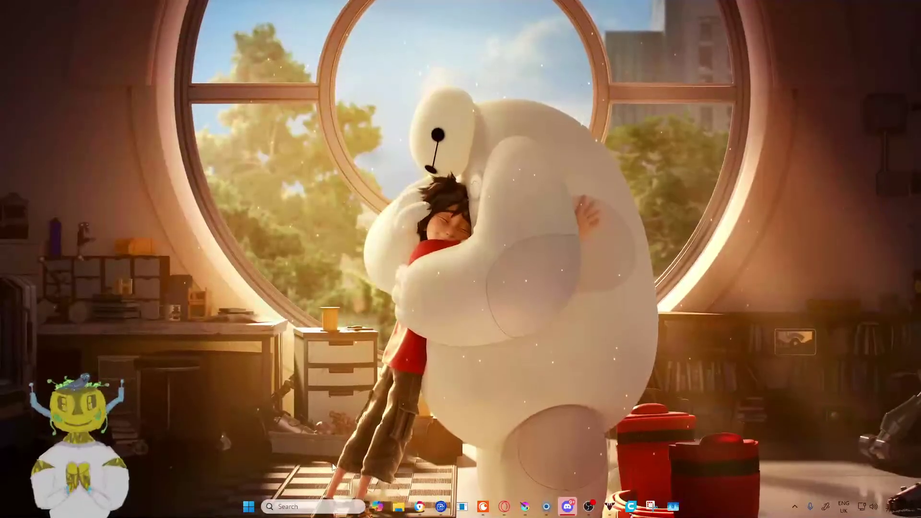
# - Relaunch Blender, start a new General file and delete the default cube
pyautogui.click(329, 501)
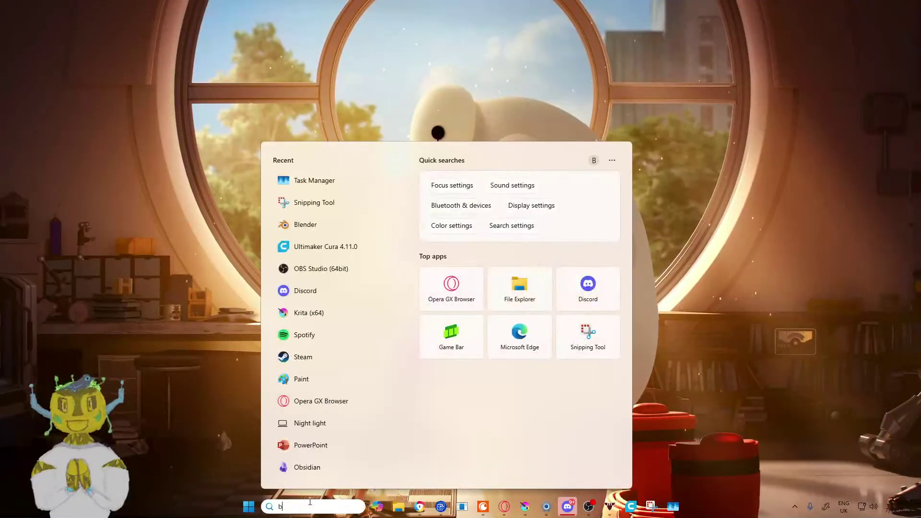
pyautogui.write('blender')
pyautogui.click(320, 221)
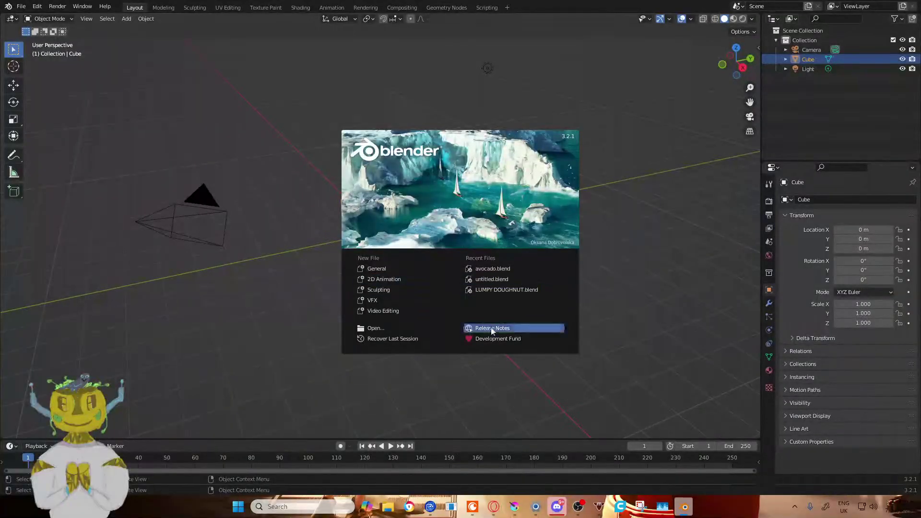
pyautogui.click(389, 268)
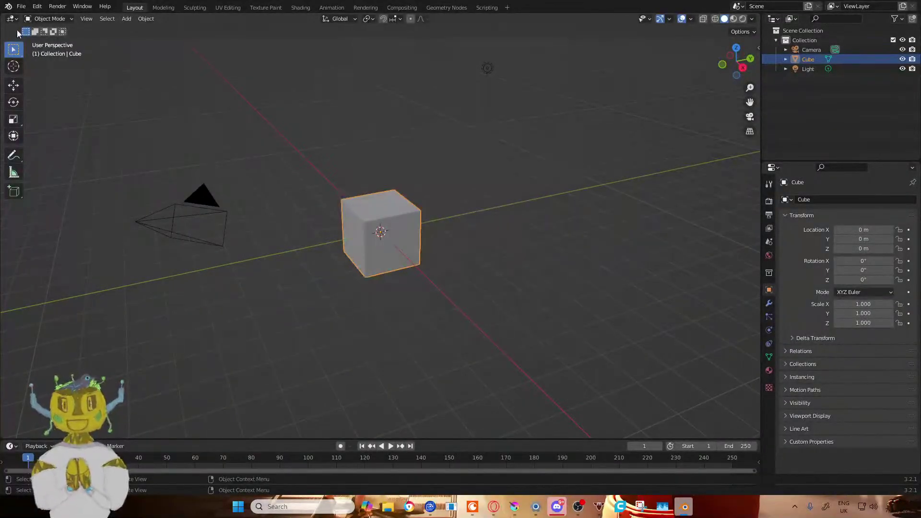
pyautogui.press('Delete')
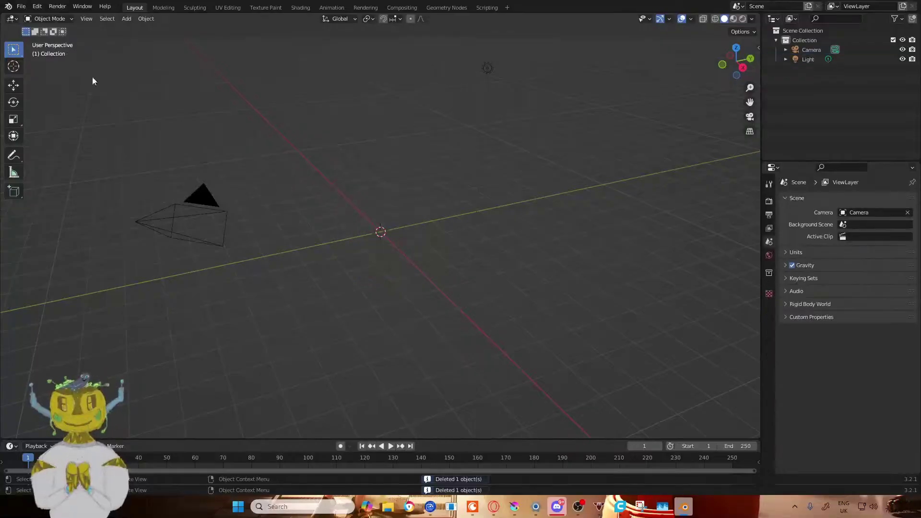
pyautogui.click(21, 7)
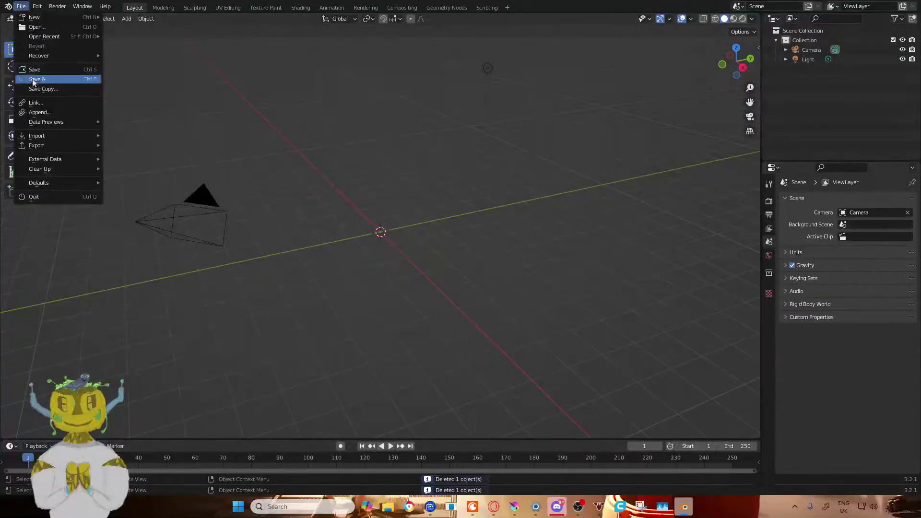
pyautogui.click(52, 29)
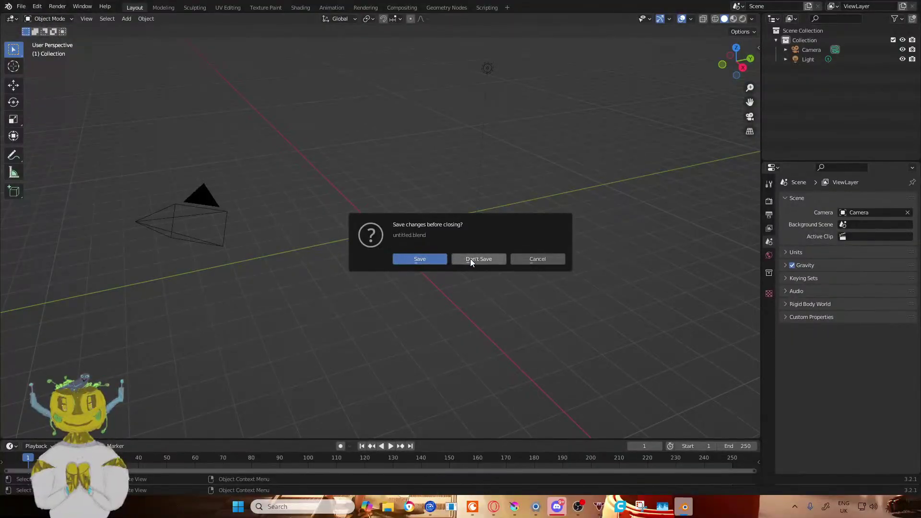
pyautogui.click(534, 261)
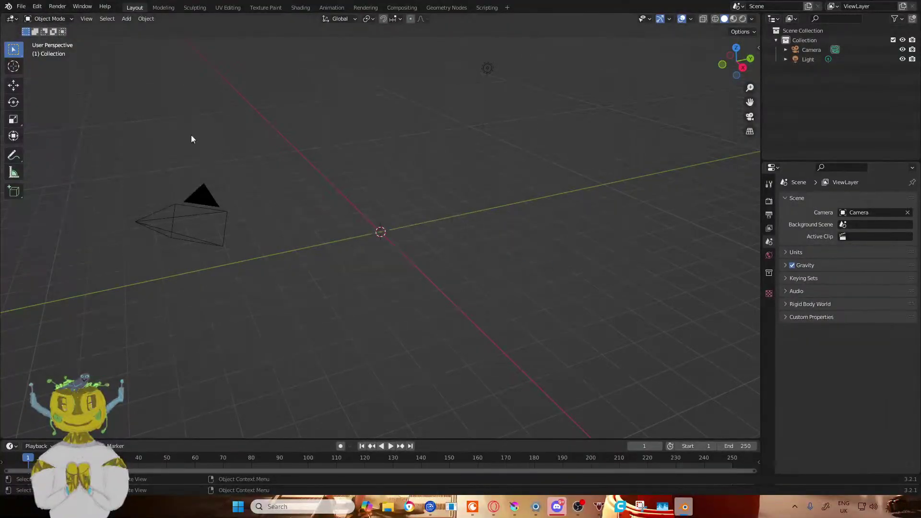
# - Import the head model into the empty scene as a Wavefront (.obj) file
pyautogui.click(22, 6)
pyautogui.moveTo(59, 36)
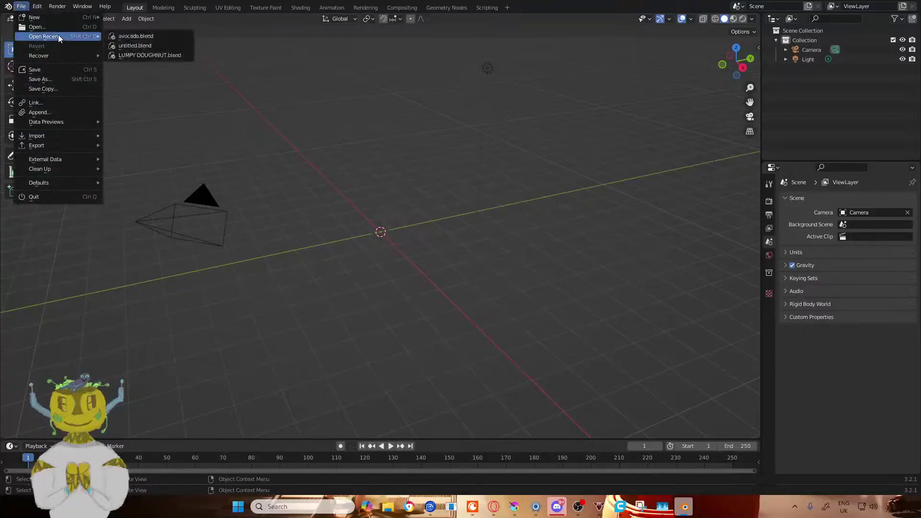
pyautogui.moveTo(60, 136)
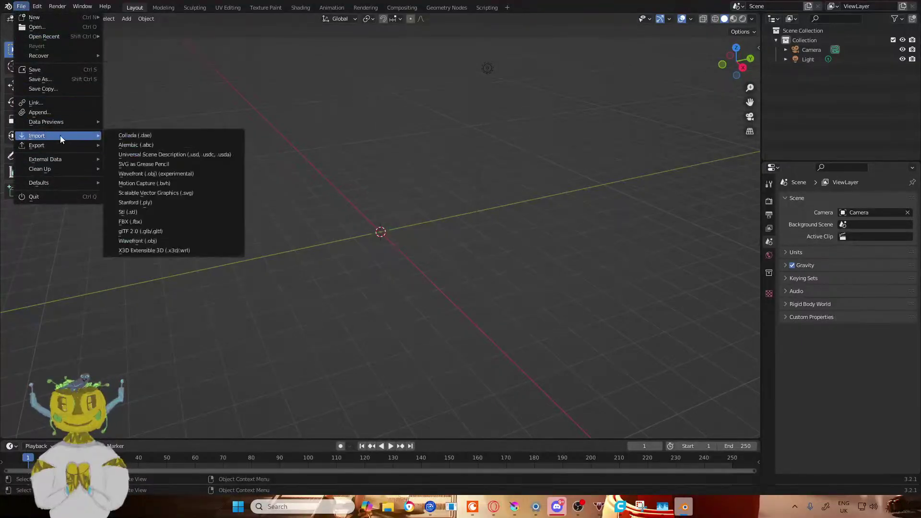
pyautogui.click(139, 241)
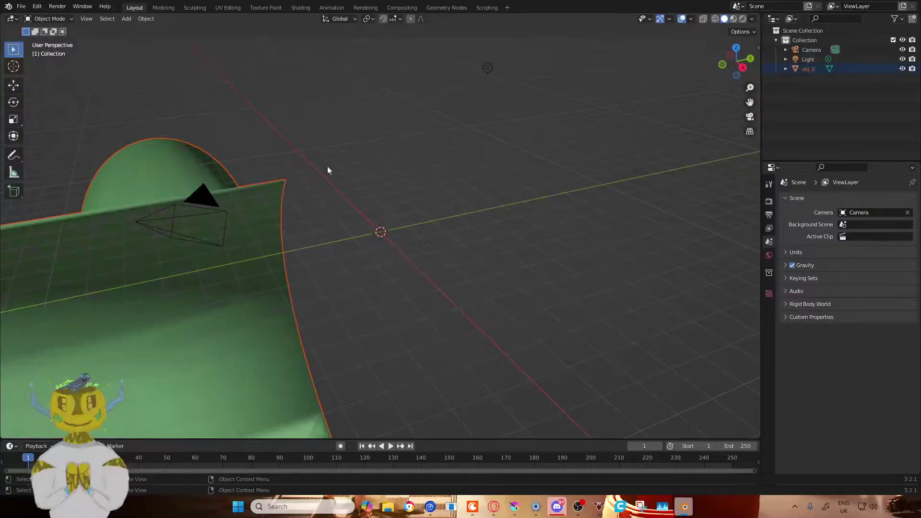
# - Try rotating the imported head model upright, first freely and again about the X axis, and undo the rotation
pyautogui.scroll(-4, 154, 225)
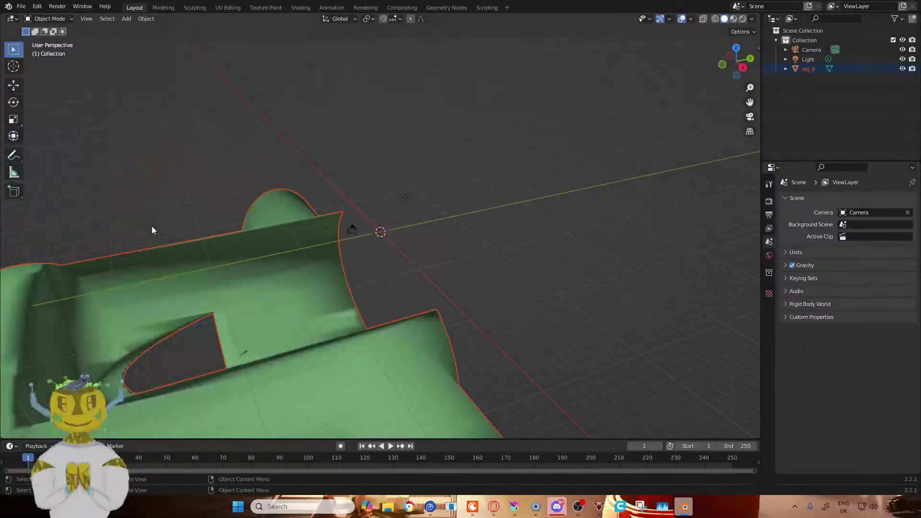
pyautogui.scroll(-3, 151, 226)
pyautogui.press('r')
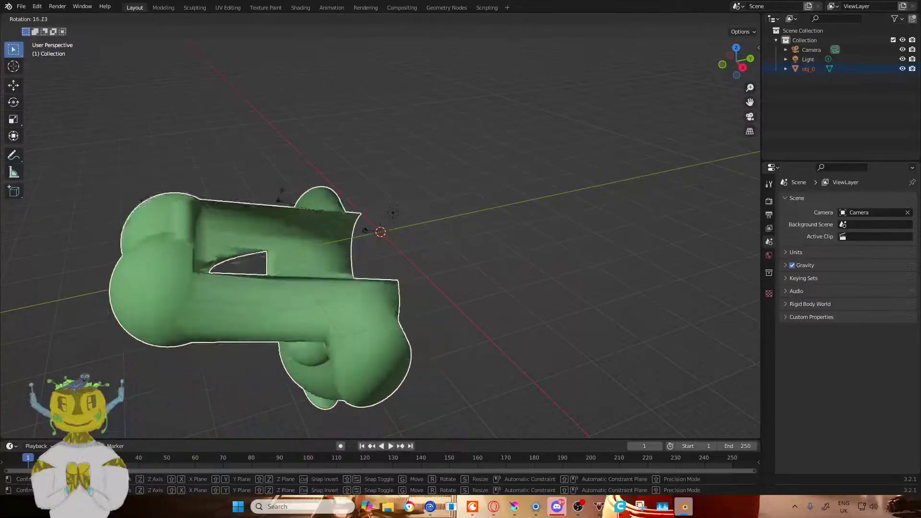
pyautogui.click(265, 229)
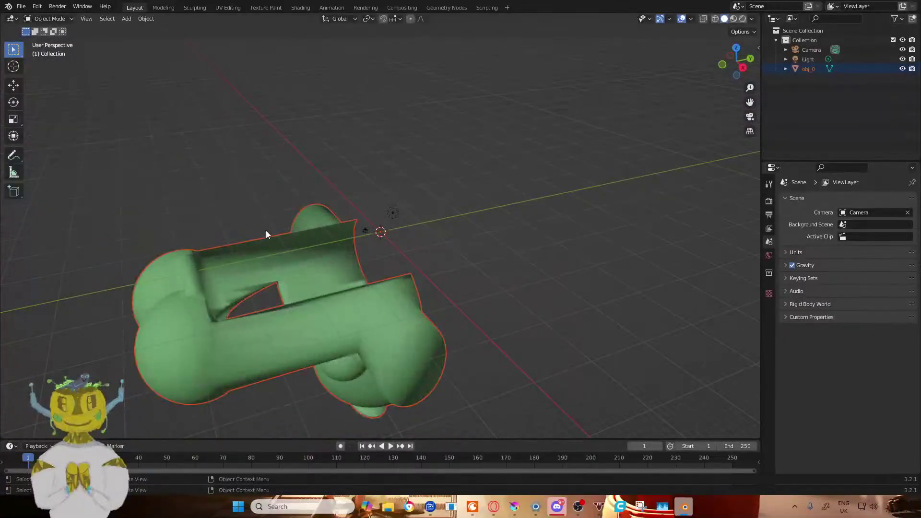
pyautogui.click(459, 222)
pyautogui.click(13, 102)
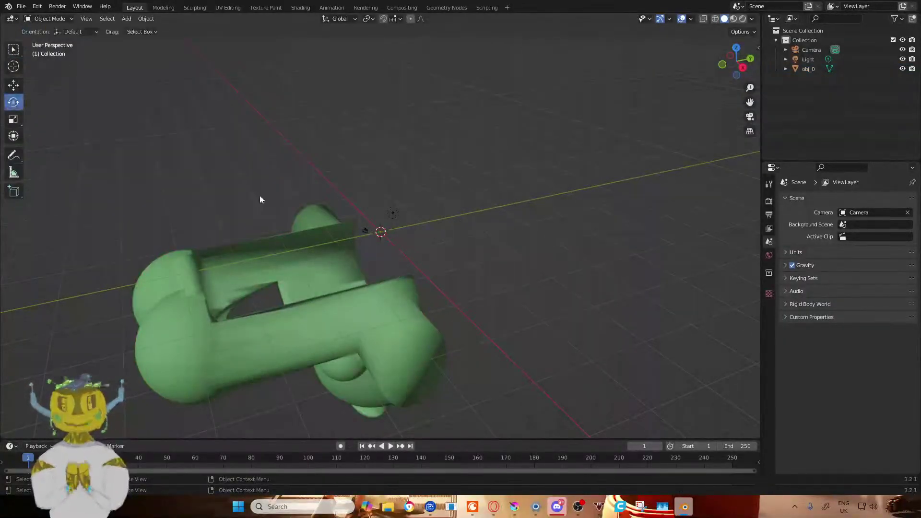
pyautogui.click(328, 279)
pyautogui.moveTo(391, 199); pyautogui.dragTo(480, 268)
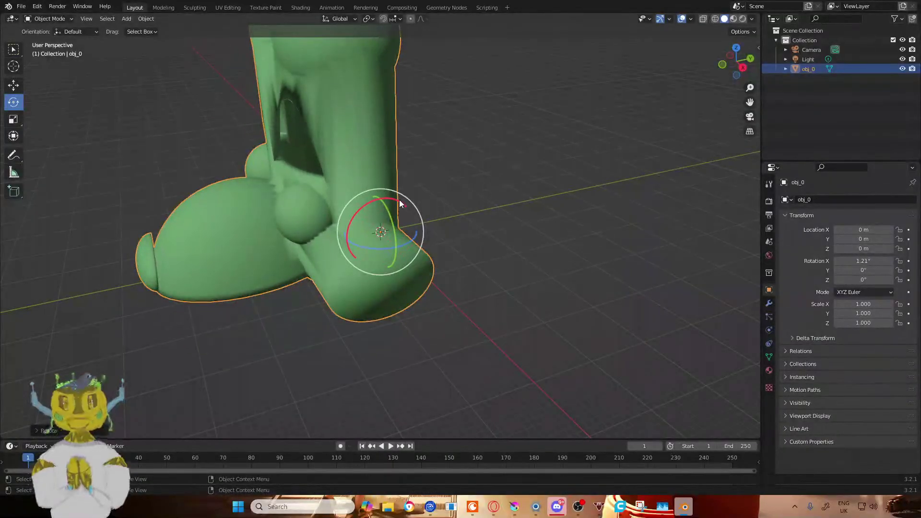
pyautogui.hotkey('ctrl', 'z')
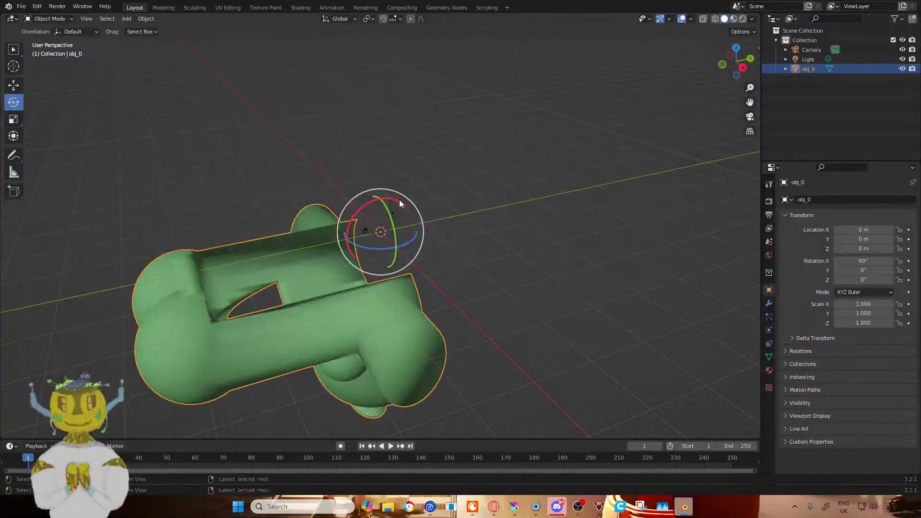
pyautogui.hotkey('ctrl', 'z')
# - Rotate the head model about the X axis until it stands upright, at an X rotation of about 0.4°
pyautogui.click(355, 255)
pyautogui.click(395, 200)
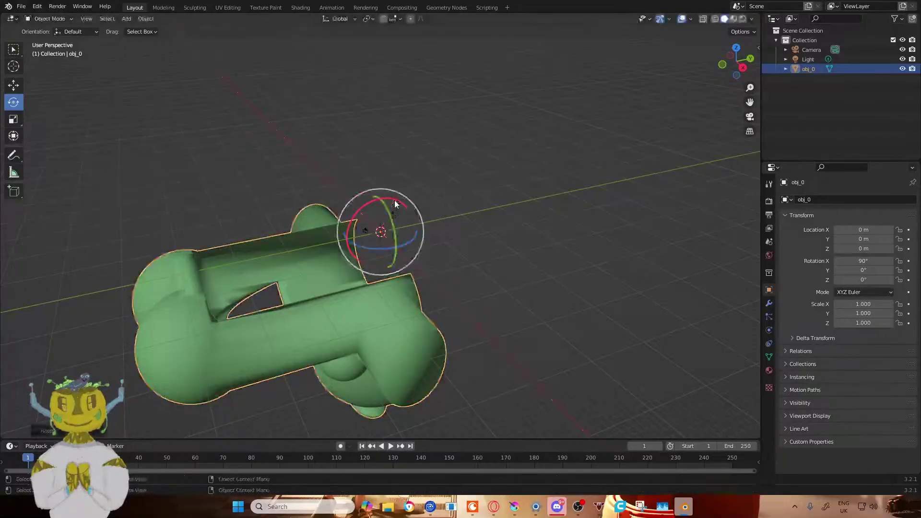
pyautogui.moveTo(394, 204); pyautogui.dragTo(500, 281)
pyautogui.click(476, 355)
pyautogui.moveTo(476, 354); pyautogui.dragTo(430, 291, button='middle')
pyautogui.click(306, 166)
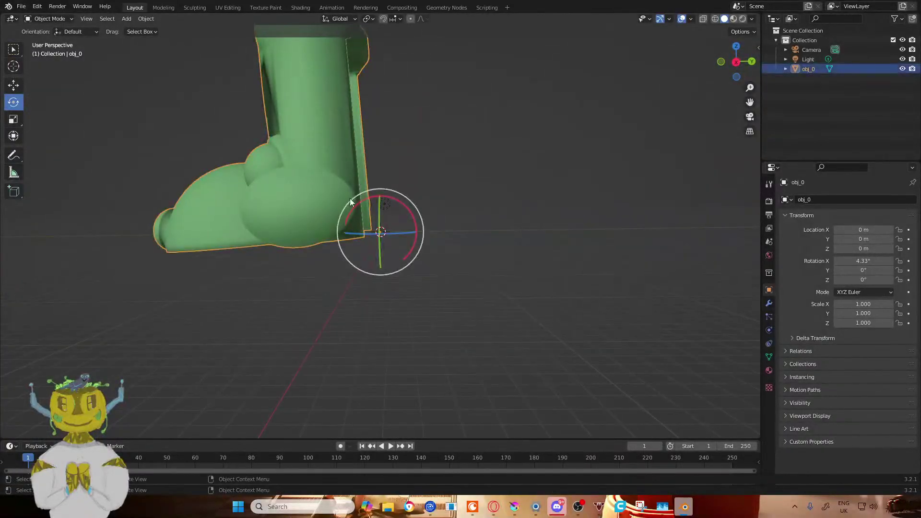
pyautogui.moveTo(411, 215); pyautogui.dragTo(419, 220)
pyautogui.click(434, 293)
# - Add a Remesh modifier to the upright head model and view the result from the front
pyautogui.moveTo(434, 293); pyautogui.dragTo(480, 230, button='middle')
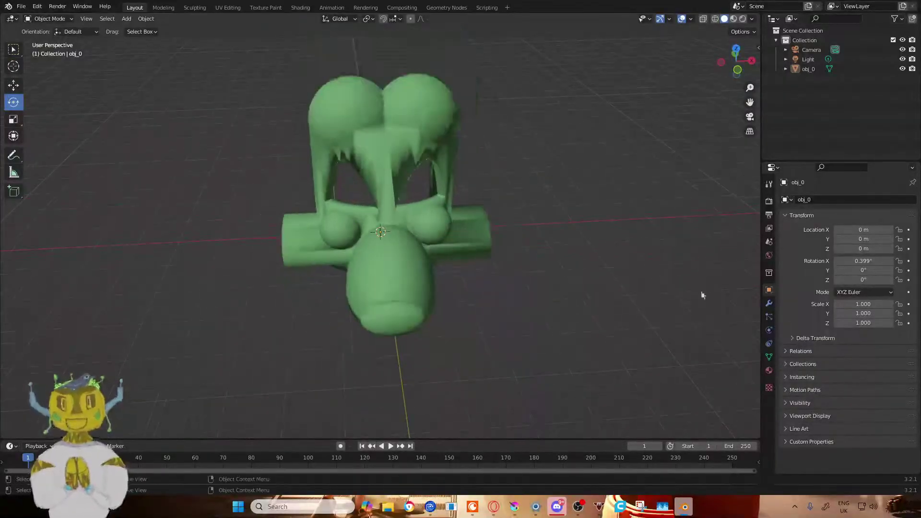
pyautogui.click(771, 333)
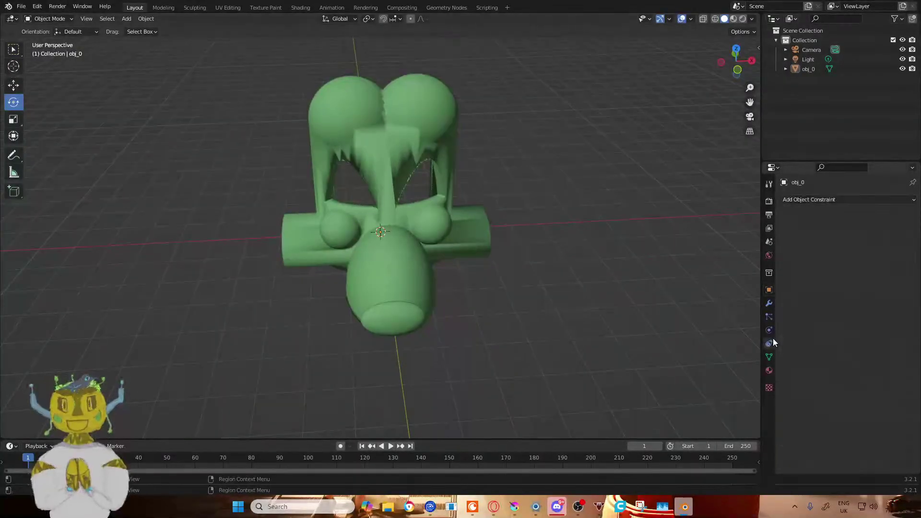
pyautogui.click(769, 317)
pyautogui.click(769, 304)
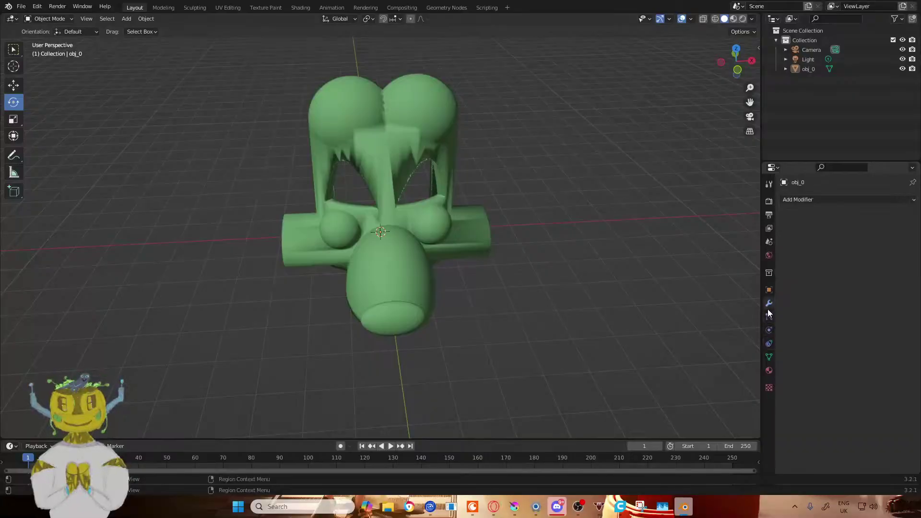
pyautogui.click(14, 49)
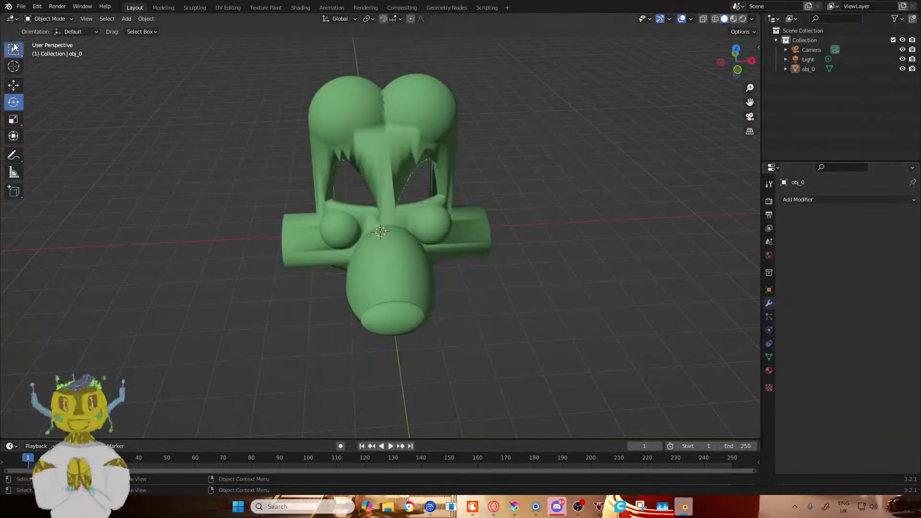
pyautogui.click(315, 153)
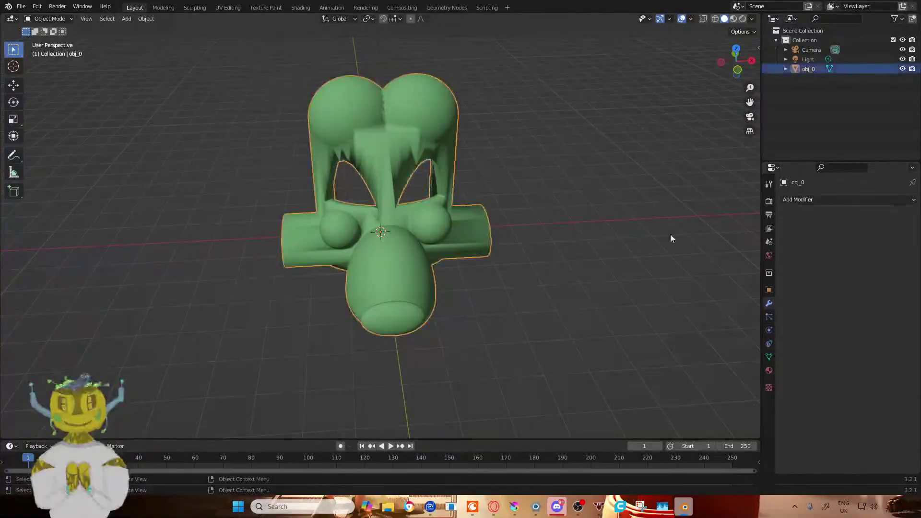
pyautogui.click(791, 203)
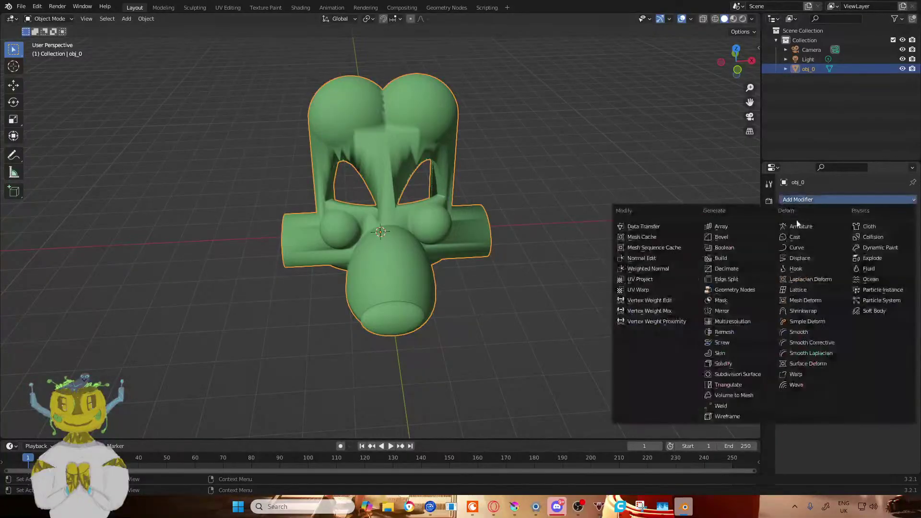
pyautogui.click(725, 331)
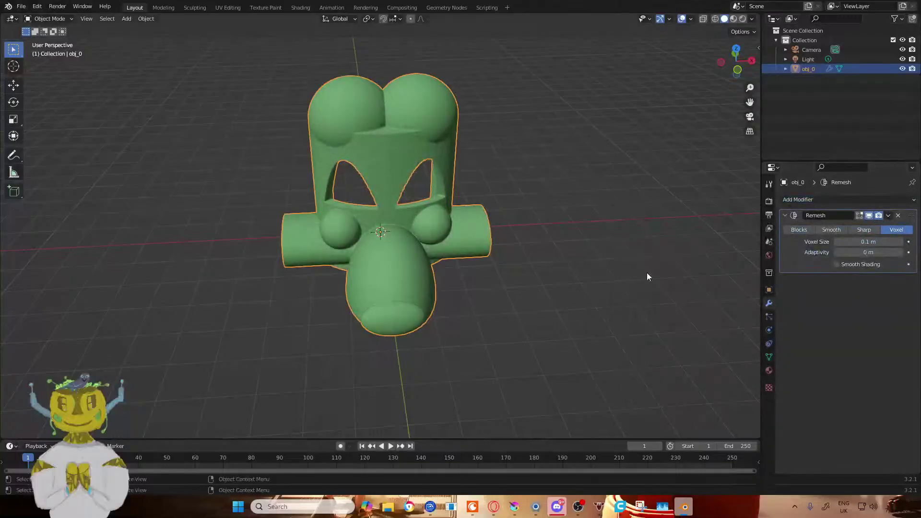
pyautogui.scroll(5, 483, 261)
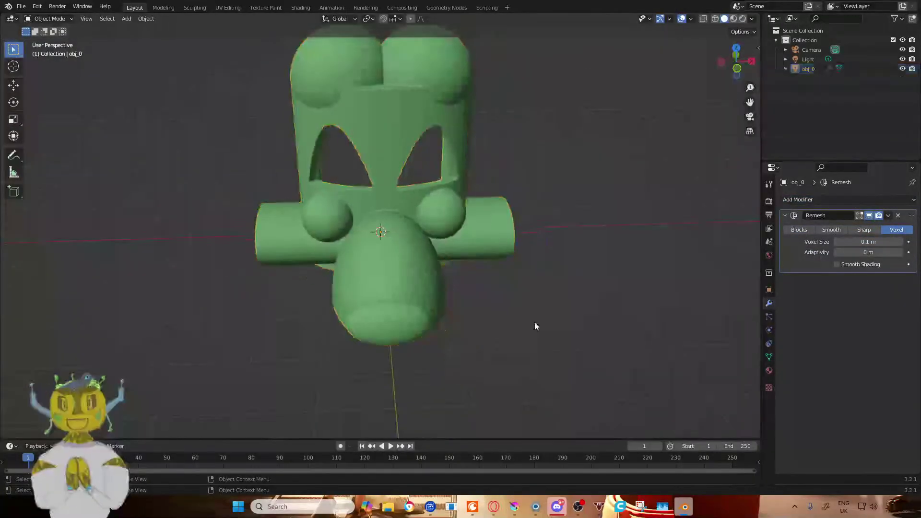
# - Examine the remeshed head's snout, nose and side cylinders up close, and check the Remesh modifier's Voxel Size without changing it
pyautogui.moveTo(504, 300); pyautogui.dragTo(447, 178, button='middle')
pyautogui.scroll(6, 446, 174)
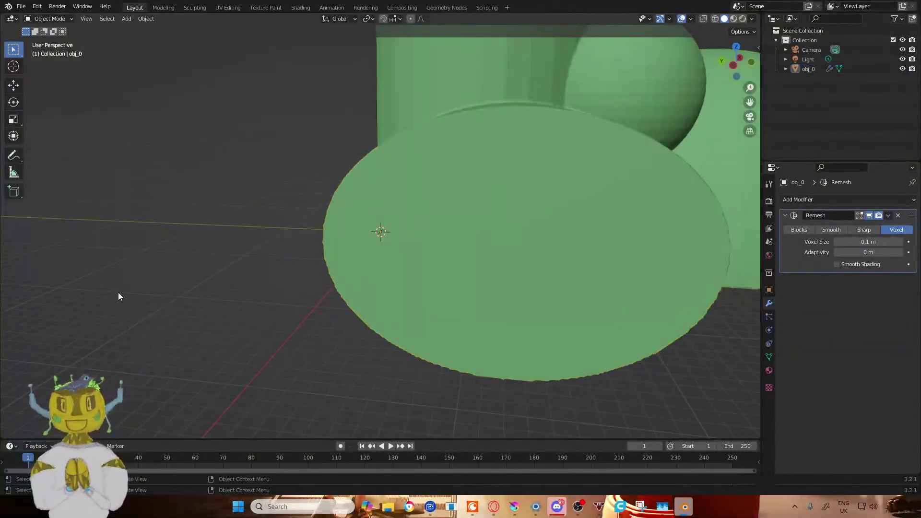
pyautogui.moveTo(117, 296)
pyautogui.mouseDown(button='middle')
pyautogui.moveTo(71, 282)
pyautogui.moveTo(152, 294)
pyautogui.moveTo(133, 294)
pyautogui.mouseUp(button='middle')
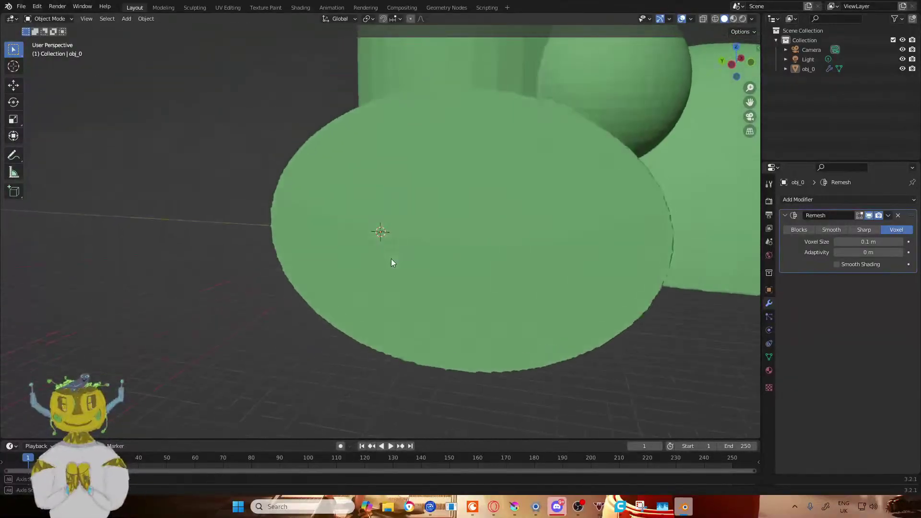
pyautogui.click(435, 145)
pyautogui.rightClick(434, 144)
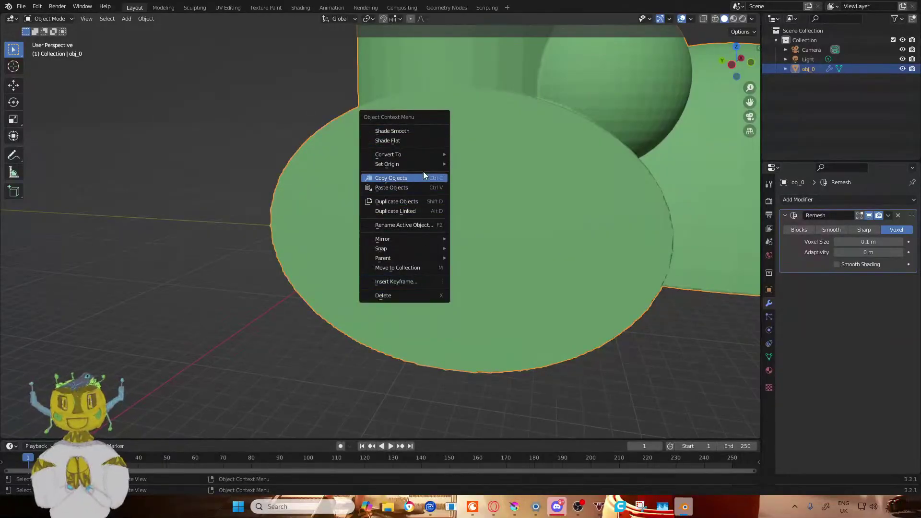
pyautogui.click(638, 373)
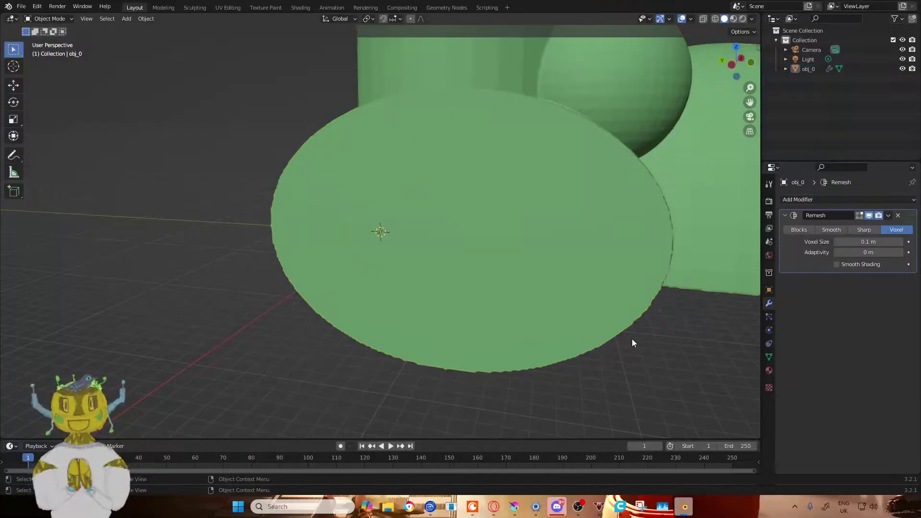
pyautogui.moveTo(632, 341); pyautogui.dragTo(720, 262, button='middle')
pyautogui.scroll(-3, 605, 330)
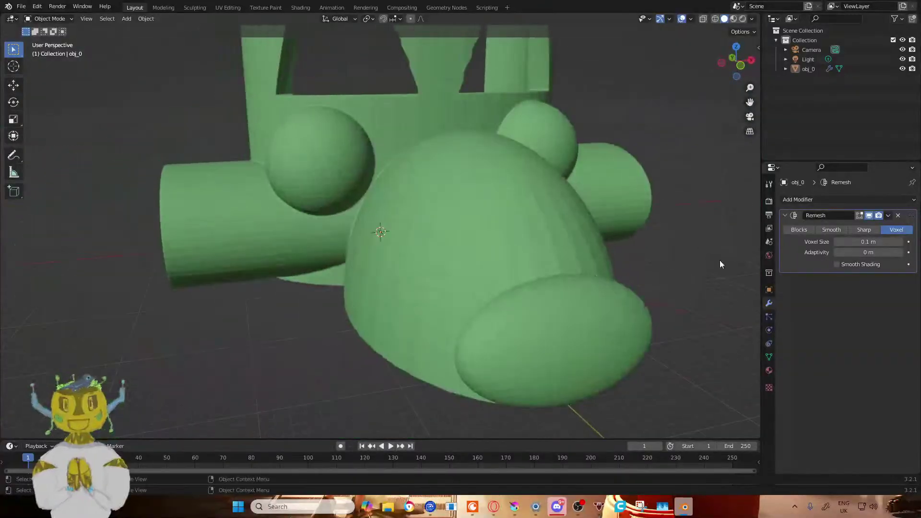
pyautogui.click(859, 242)
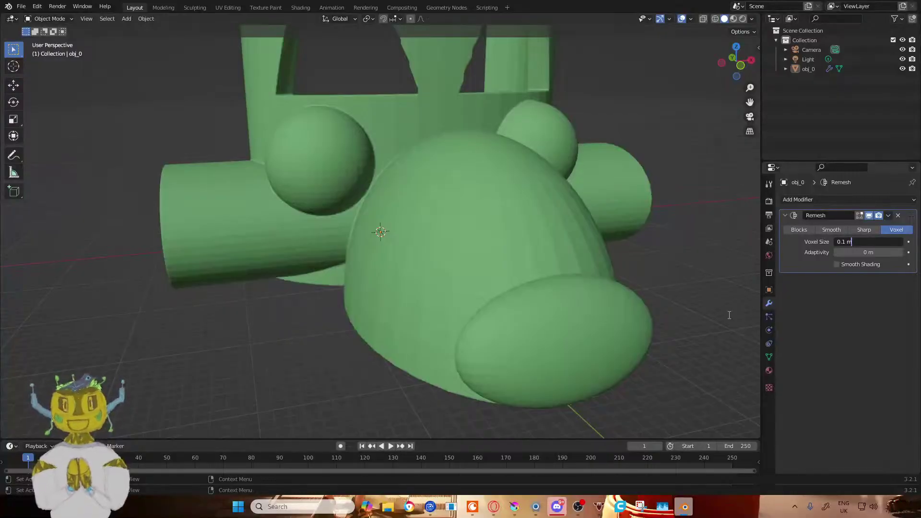
pyautogui.press('Return')
pyautogui.moveTo(691, 271)
pyautogui.mouseDown(button='middle')
pyautogui.moveTo(726, 281)
pyautogui.moveTo(735, 273)
pyautogui.moveTo(699, 255)
pyautogui.mouseUp(button='middle')
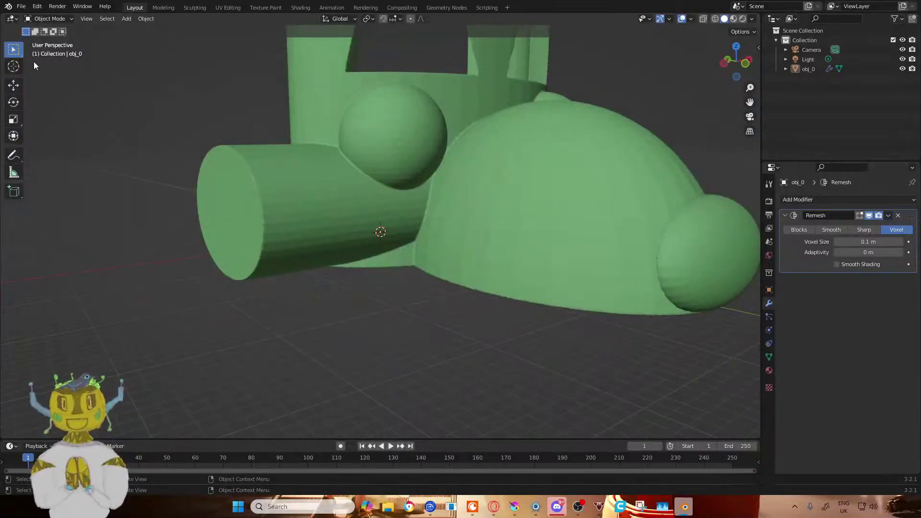
# - Switch to Sculpt Mode and try the Draw and Draw Sharp brushes on the head's side cylinder
pyautogui.click(34, 19)
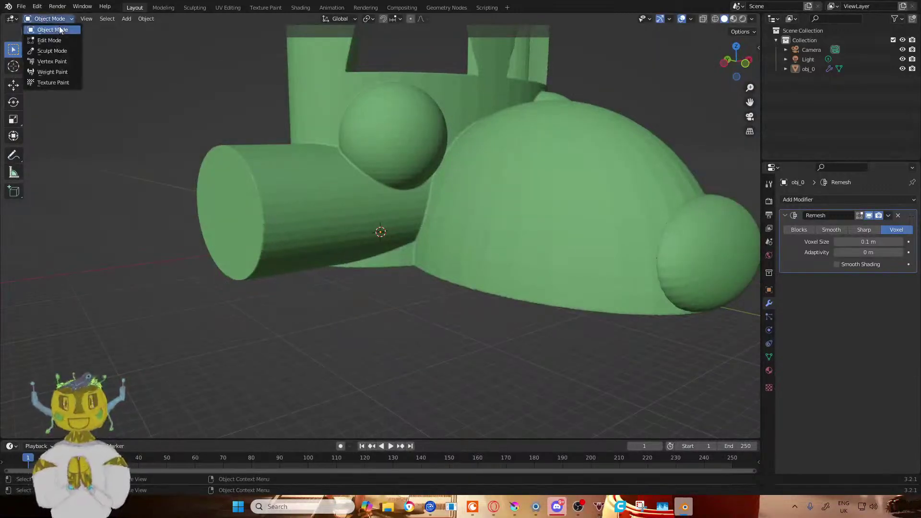
pyautogui.click(66, 54)
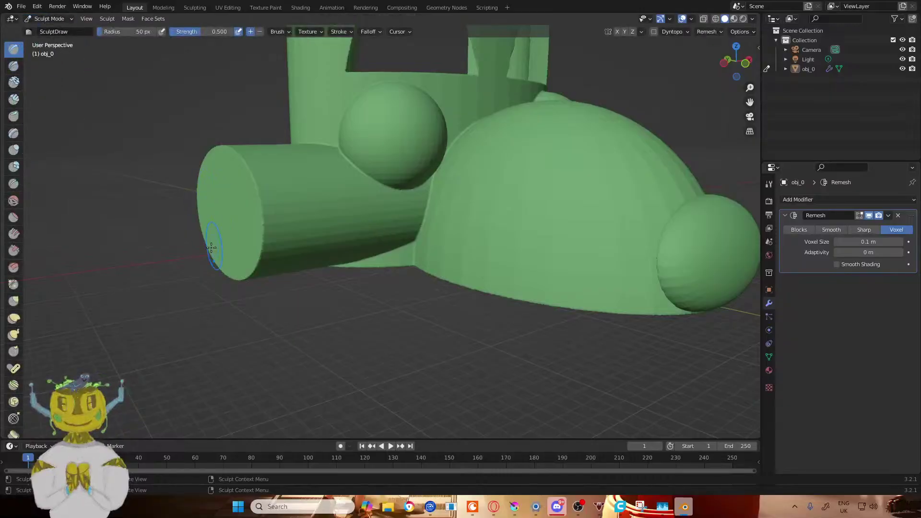
pyautogui.moveTo(205, 236)
pyautogui.mouseDown(button='middle')
pyautogui.moveTo(175, 284)
pyautogui.moveTo(165, 285)
pyautogui.mouseUp(button='middle')
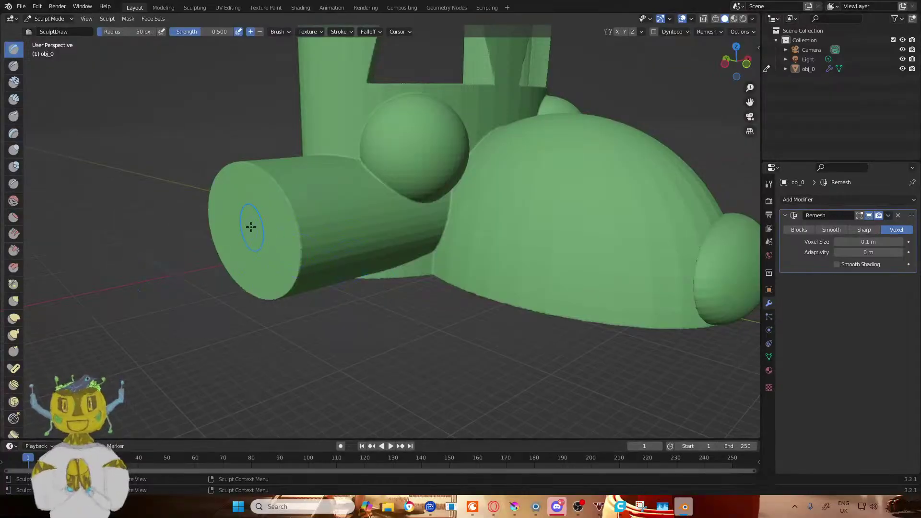
pyautogui.moveTo(253, 218)
pyautogui.mouseDown()
pyautogui.moveTo(244, 235)
pyautogui.moveTo(286, 210)
pyautogui.mouseUp()
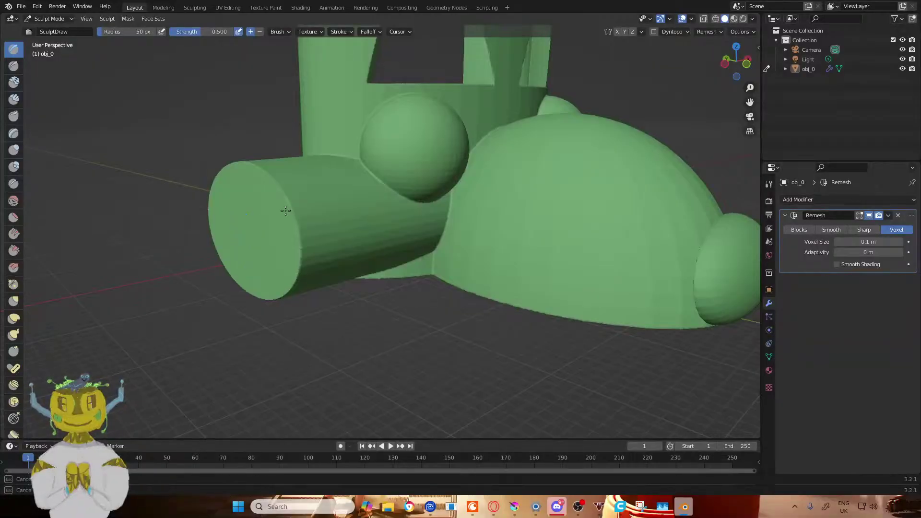
pyautogui.click(17, 67)
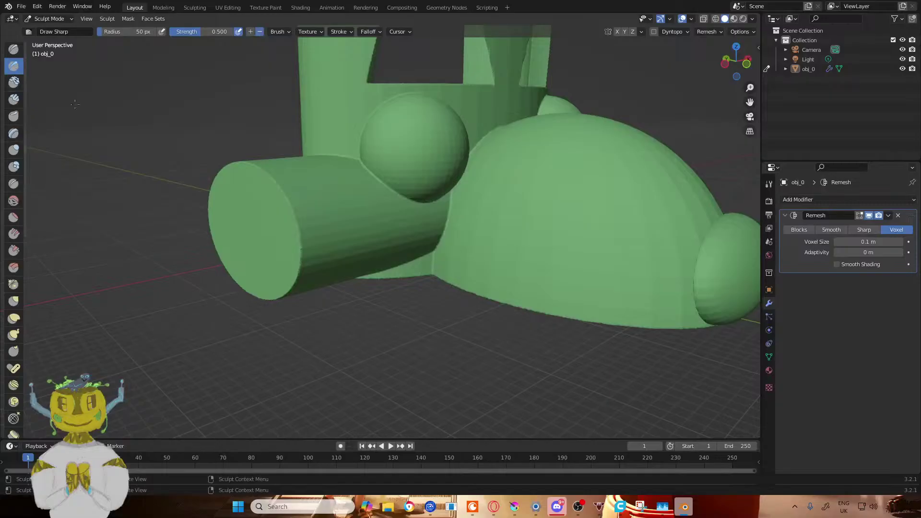
pyautogui.moveTo(331, 204); pyautogui.dragTo(335, 212)
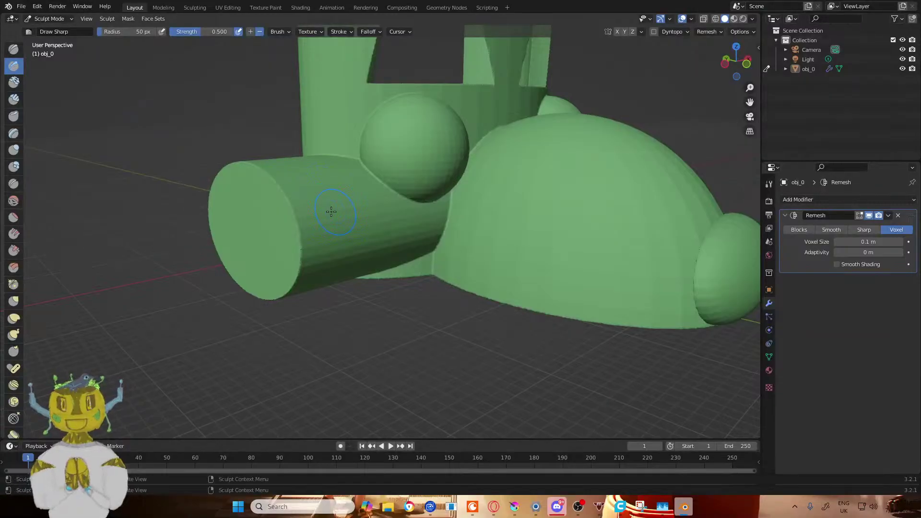
pyautogui.click(332, 209)
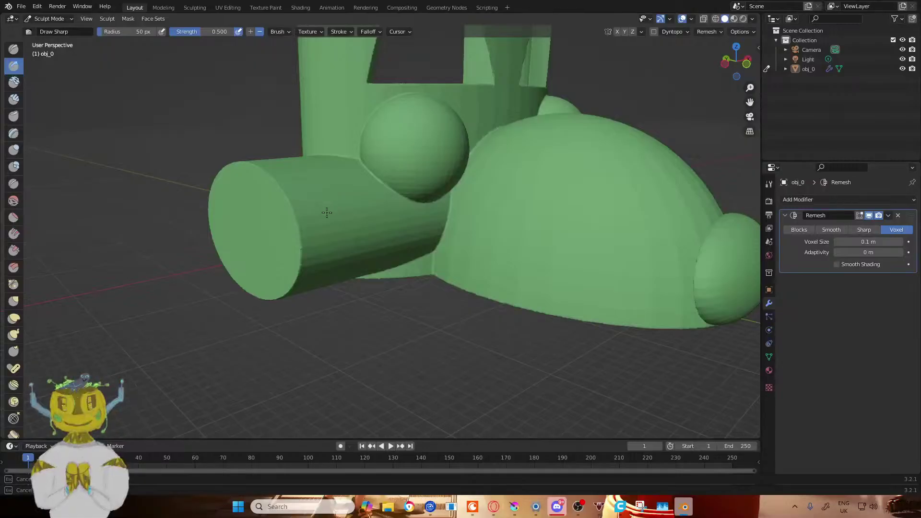
# - Try several Inflate/Deflate brush strokes on the side cylinder, check the head, and return to Object Mode
pyautogui.click(13, 150)
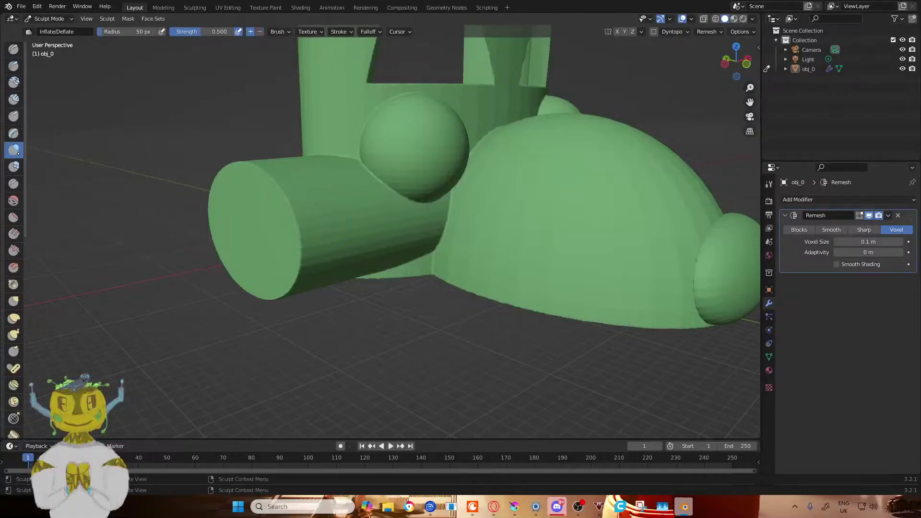
pyautogui.click(321, 193)
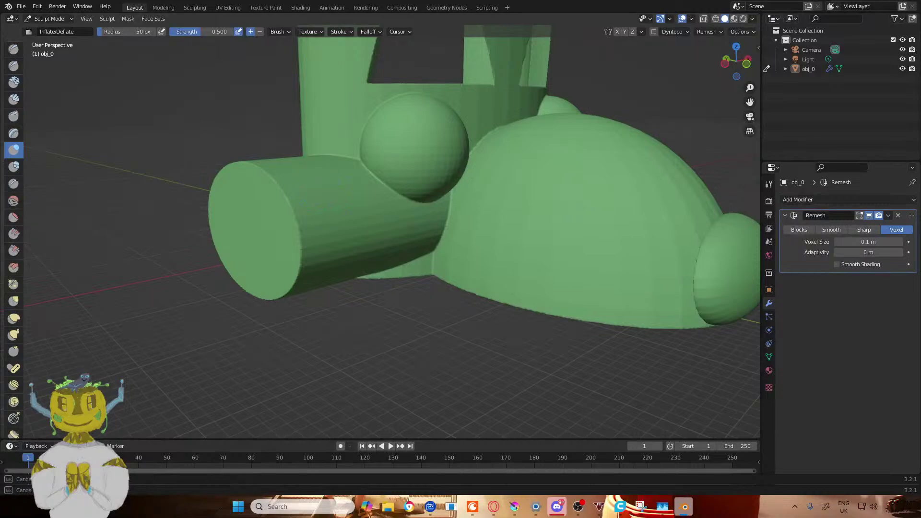
pyautogui.moveTo(321, 192); pyautogui.dragTo(257, 185)
pyautogui.moveTo(349, 204); pyautogui.dragTo(327, 231)
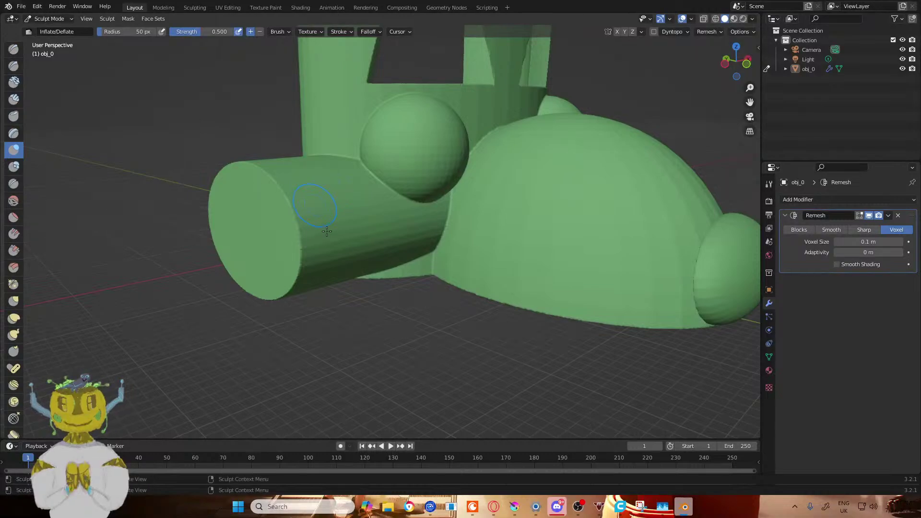
pyautogui.moveTo(347, 201); pyautogui.dragTo(350, 227)
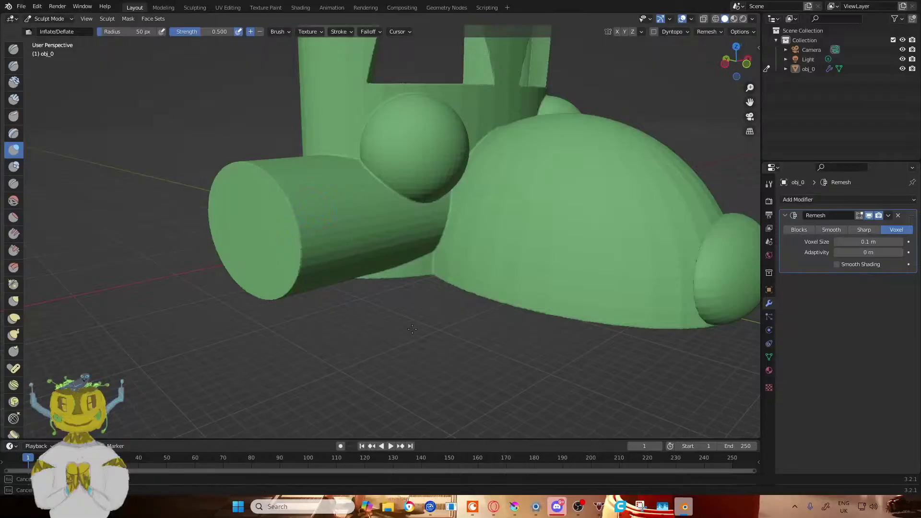
pyautogui.scroll(-10, 413, 329)
pyautogui.scroll(7, 403, 348)
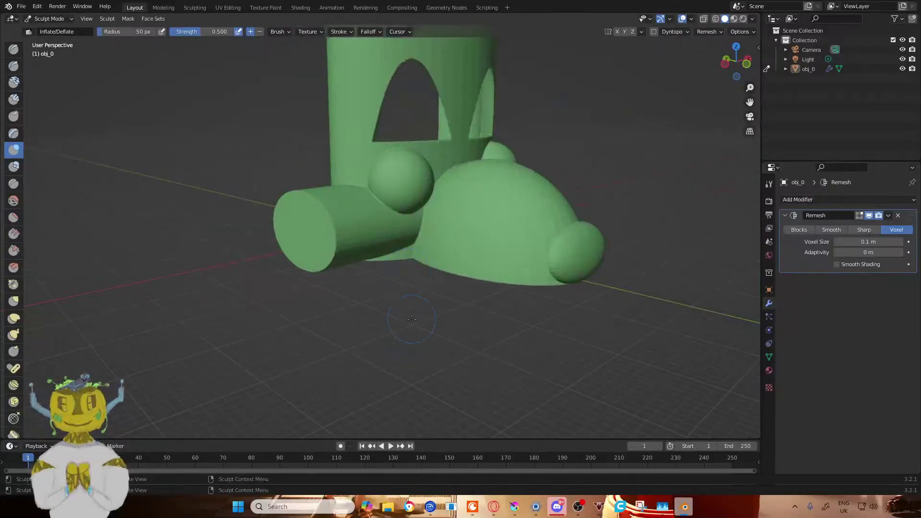
pyautogui.moveTo(400, 352); pyautogui.dragTo(375, 336, button='middle')
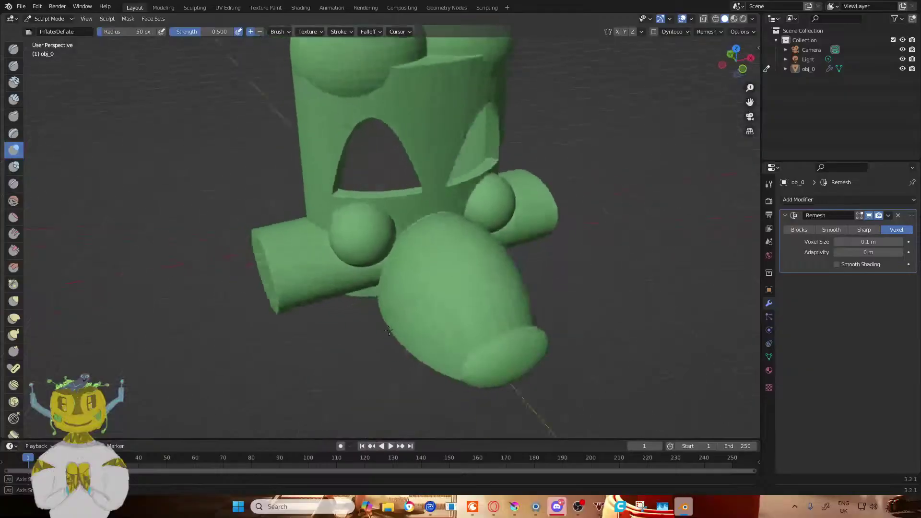
pyautogui.scroll(5, 417, 326)
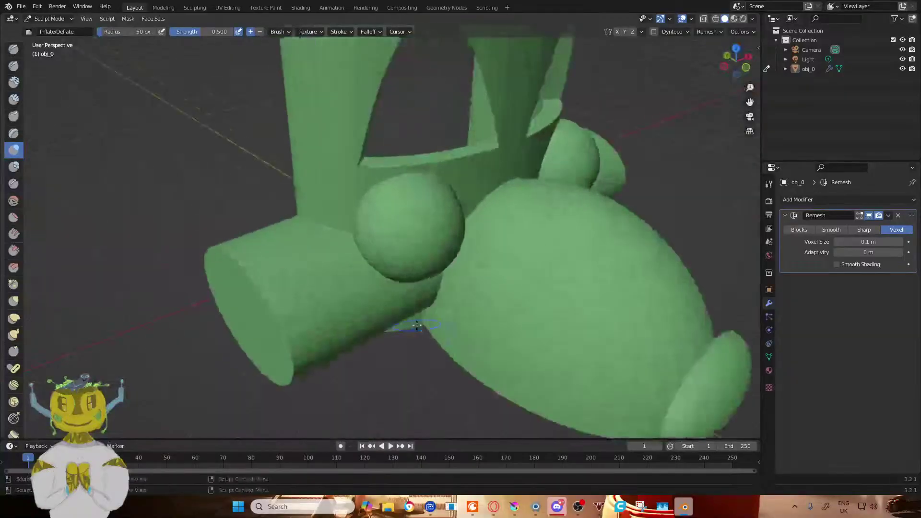
pyautogui.click(58, 18)
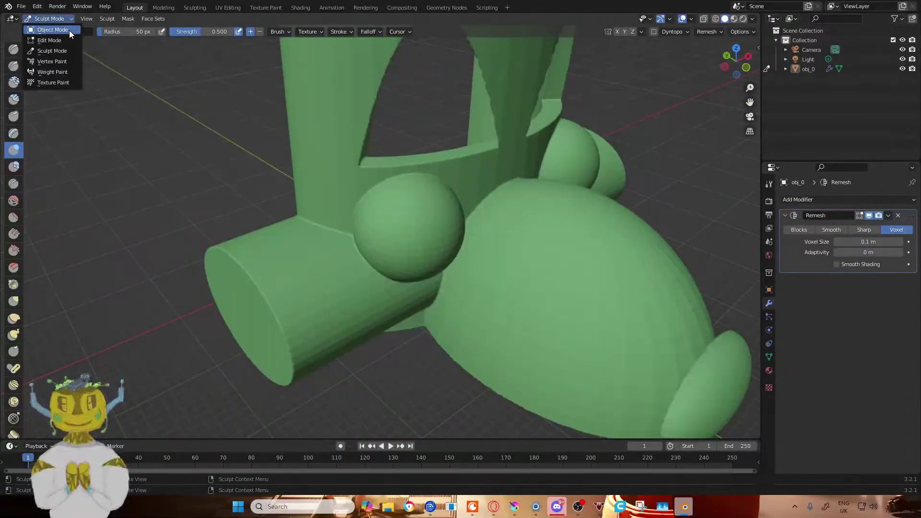
pyautogui.click(69, 30)
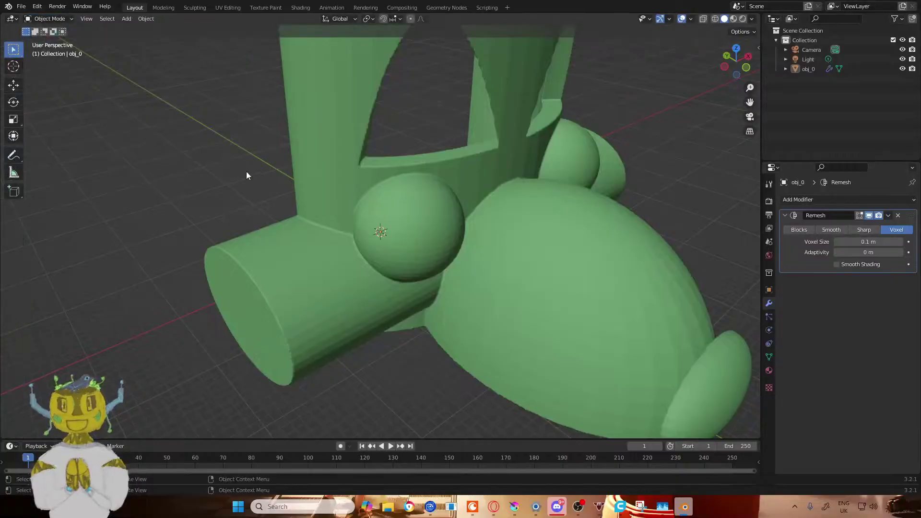
# - Set the head's Remesh modifier to Sharp and compare the base mesh in Edit Mode with the remeshed shape in Object Mode
pyautogui.press('Tab')
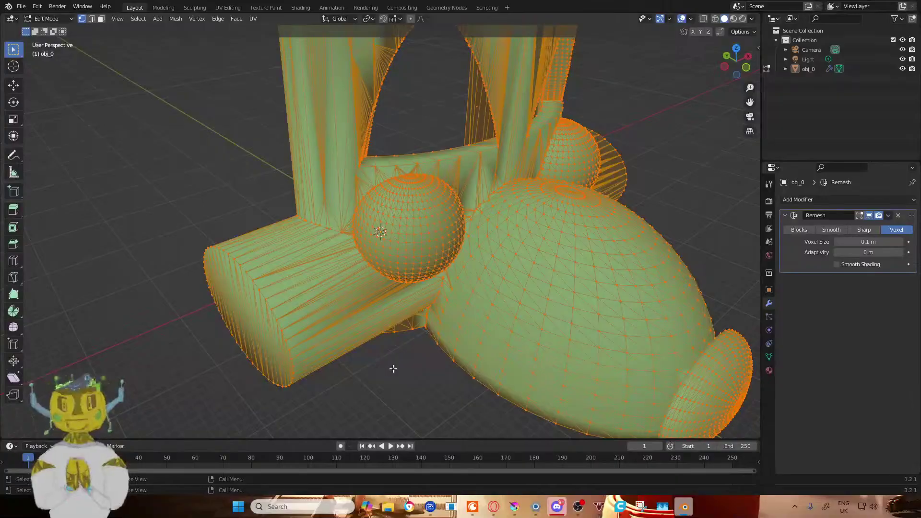
pyautogui.hotkey('alt', 'a')
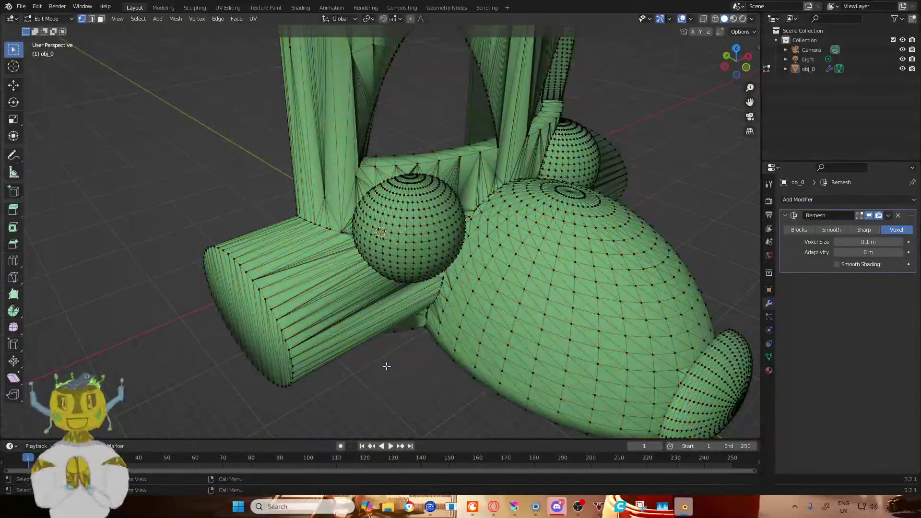
pyautogui.click(874, 231)
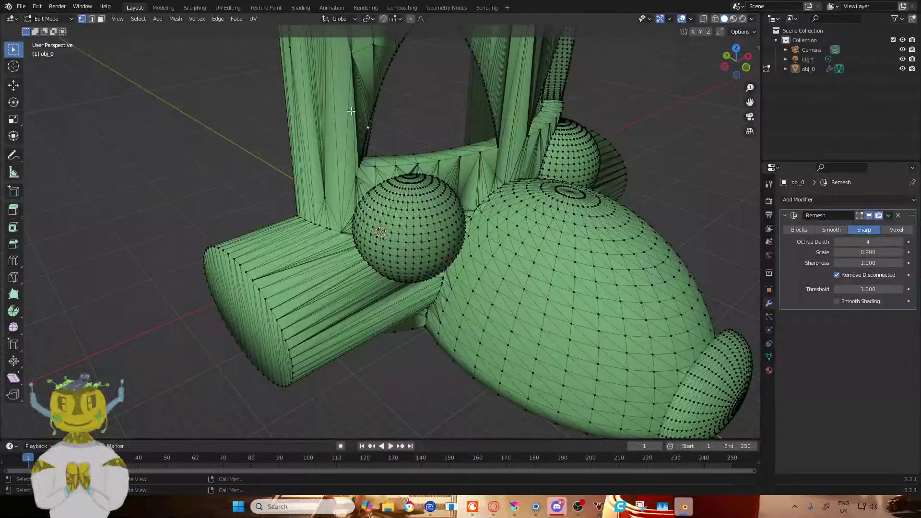
pyautogui.press('Tab')
pyautogui.press('Tab')
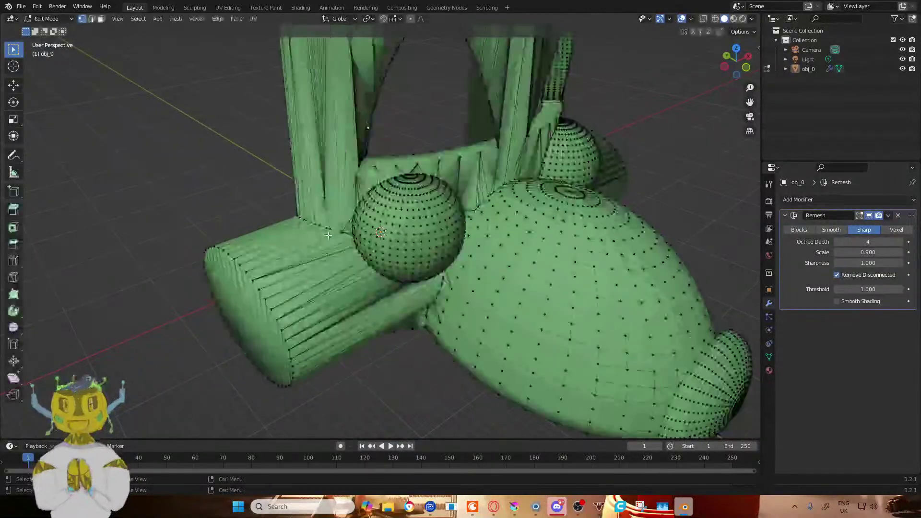
pyautogui.press('Tab')
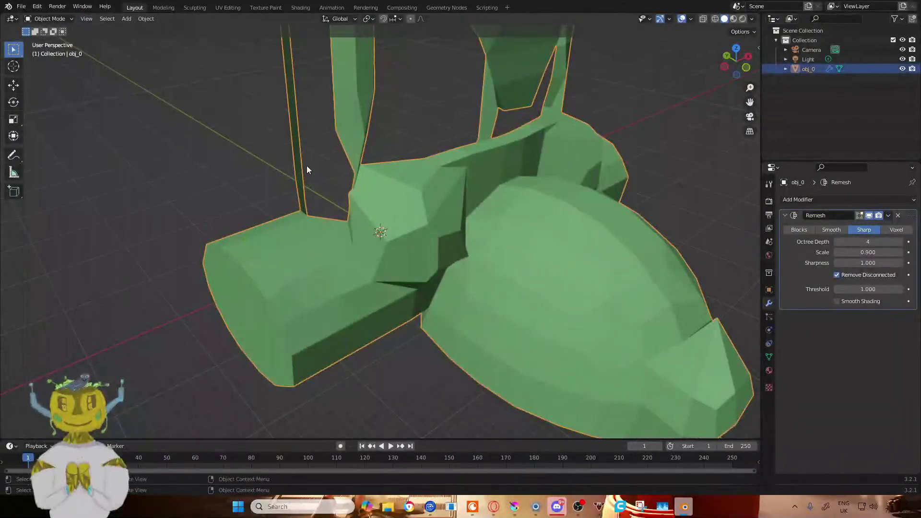
pyautogui.scroll(-3, 309, 168)
pyautogui.press('Tab')
pyautogui.moveTo(269, 170); pyautogui.dragTo(673, 206, button='middle')
pyautogui.press('Tab')
pyautogui.click(357, 261)
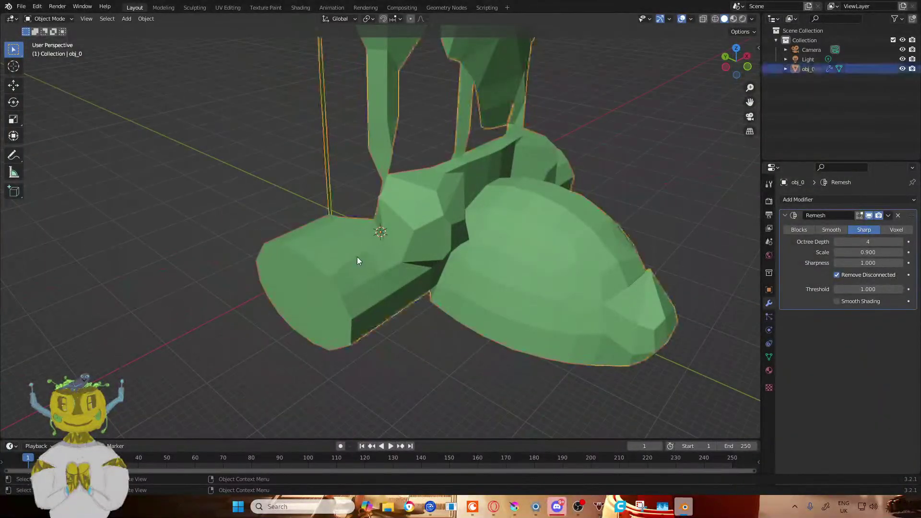
pyautogui.click(388, 354)
# - Undo the recent mode and selection changes and the Sharp setting, back to the Voxel Remesh in Object Mode
pyautogui.hotkey('ctrl', 'z')
pyautogui.hotkey('ctrl', 'z')
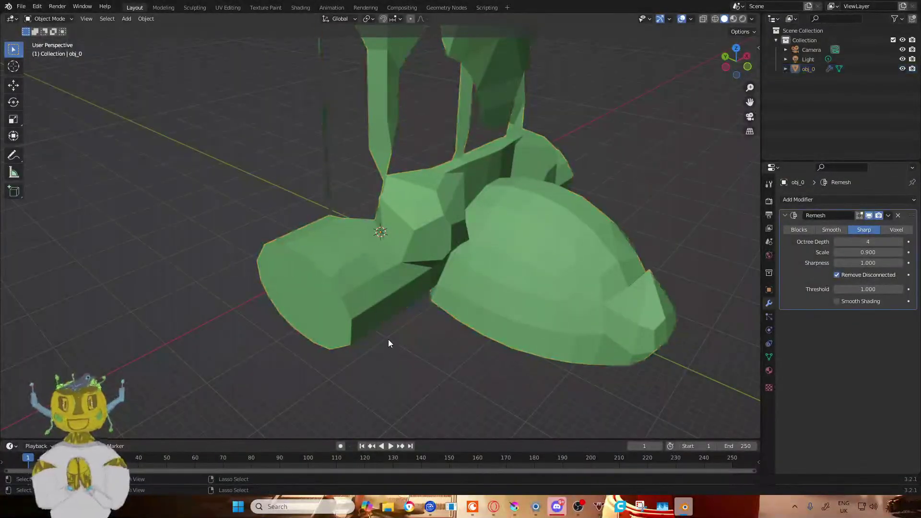
pyautogui.hotkey('ctrl', 'z')
pyautogui.hotkey('ctrl', 'z')
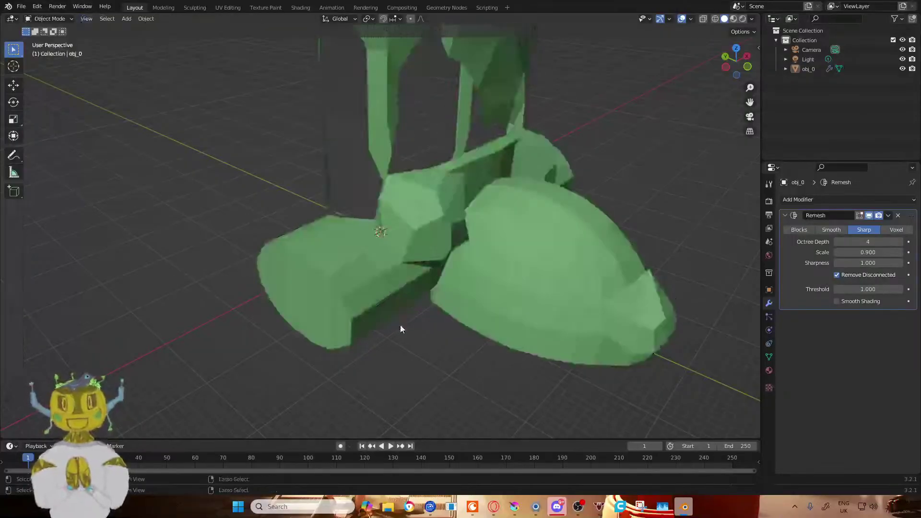
pyautogui.hotkey('ctrl', 'z')
pyautogui.hotkey('ctrl', 'z')
pyautogui.hotkey('ctrl', 'z')
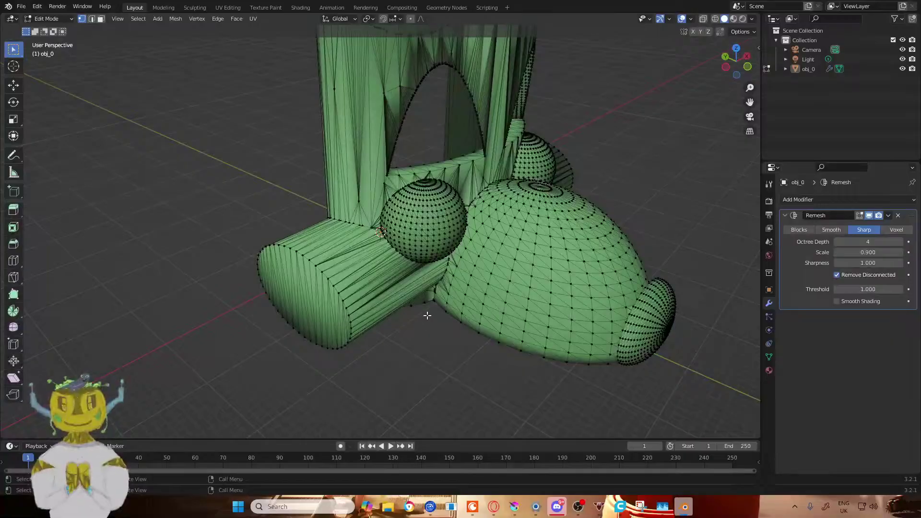
pyautogui.hotkey('ctrl', 'z')
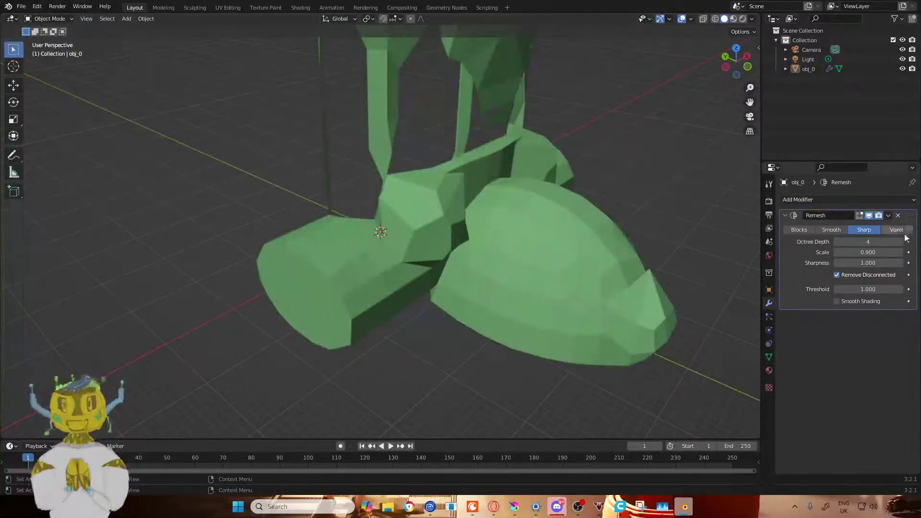
pyautogui.hotkey('ctrl', 'z')
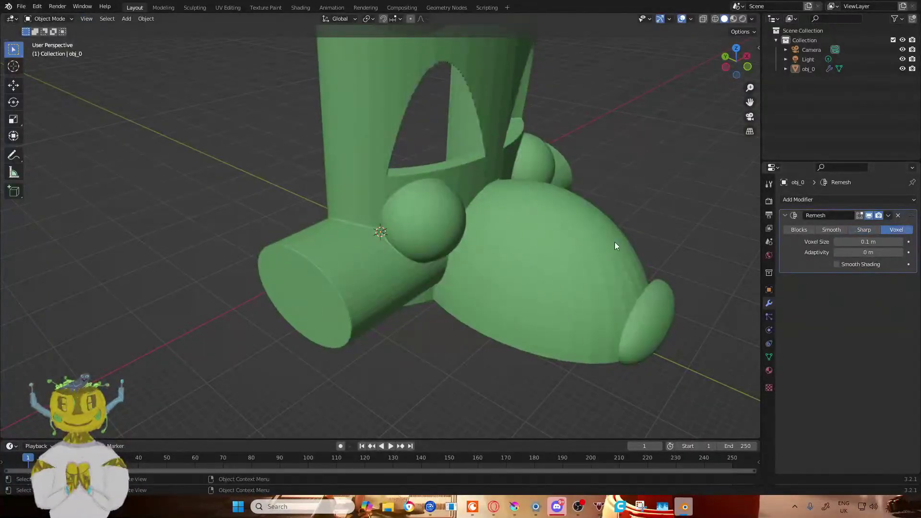
# - Save the head project as remeshed.blend and close Blender
pyautogui.click(19, 6)
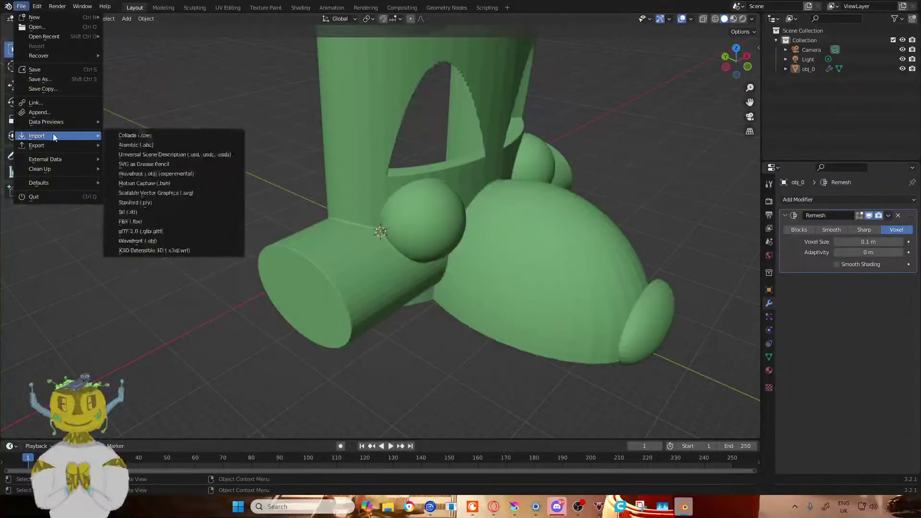
pyautogui.moveTo(65, 145)
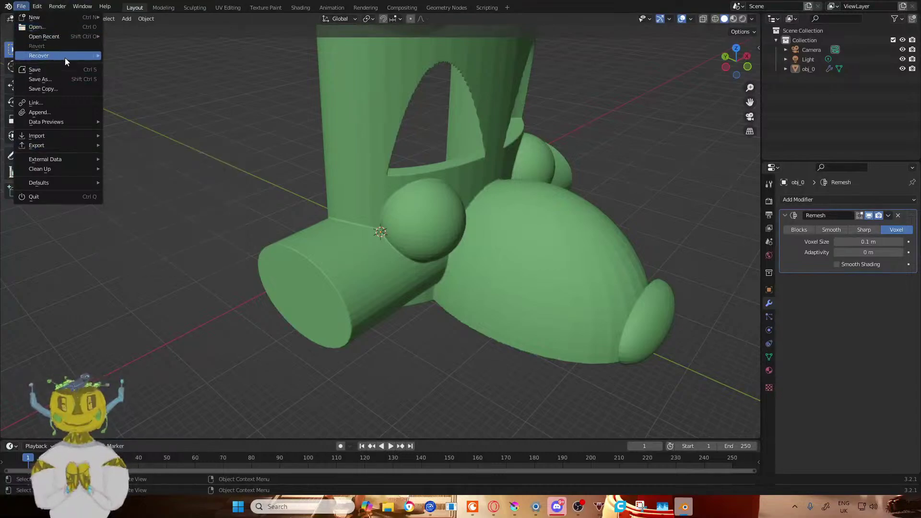
pyautogui.press('Escape')
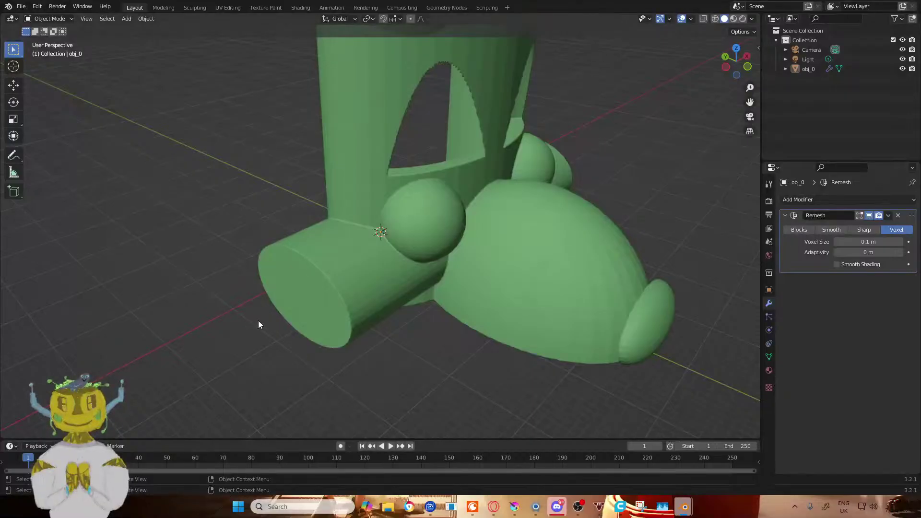
pyautogui.hotkey('ctrl', 's')
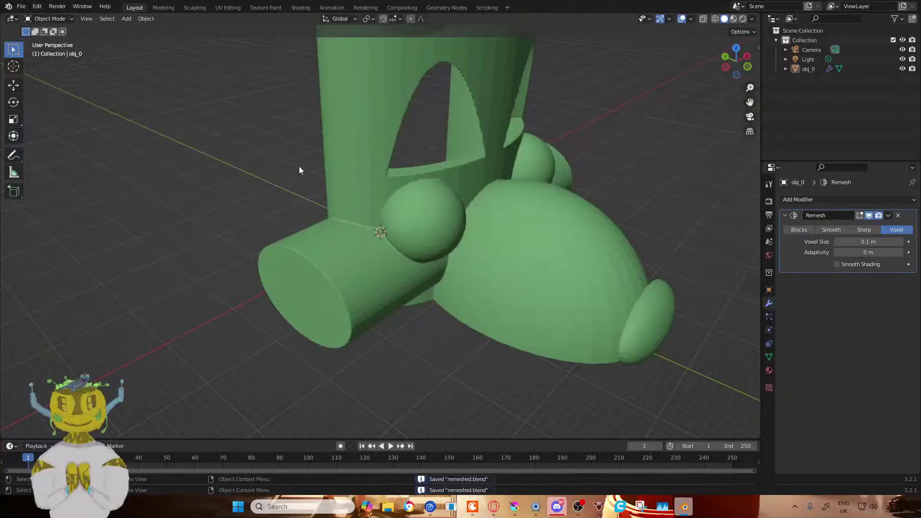
pyautogui.click(911, 5)
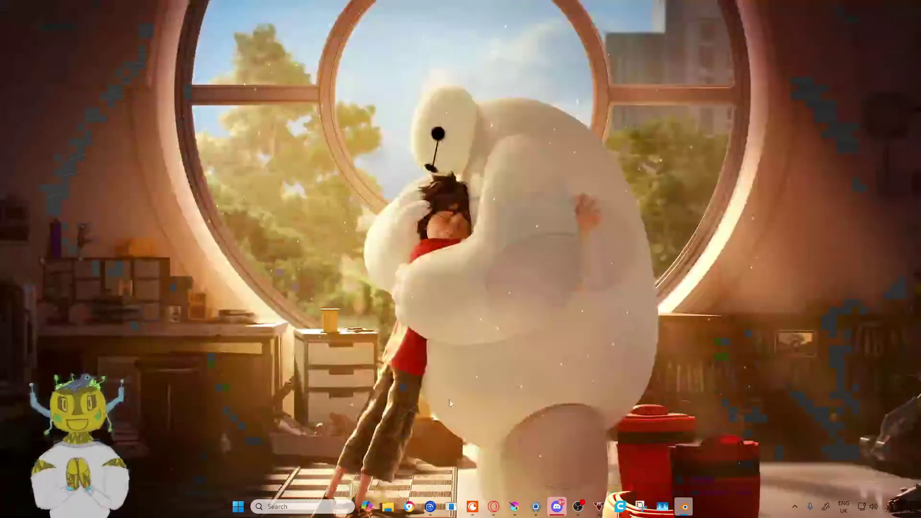
# - Relaunch Blender and reopen the saved head scene with its Remesh modifier
pyautogui.click(295, 504)
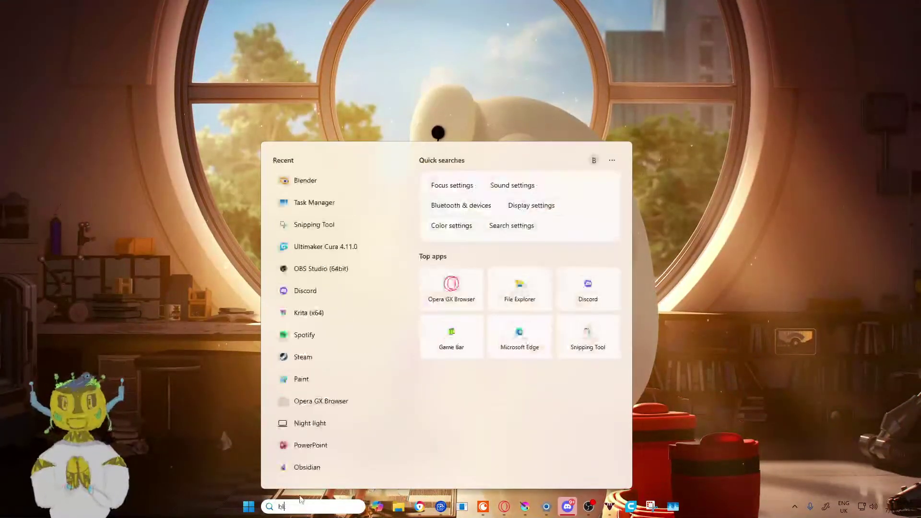
pyautogui.write('ble')
pyautogui.click(328, 217)
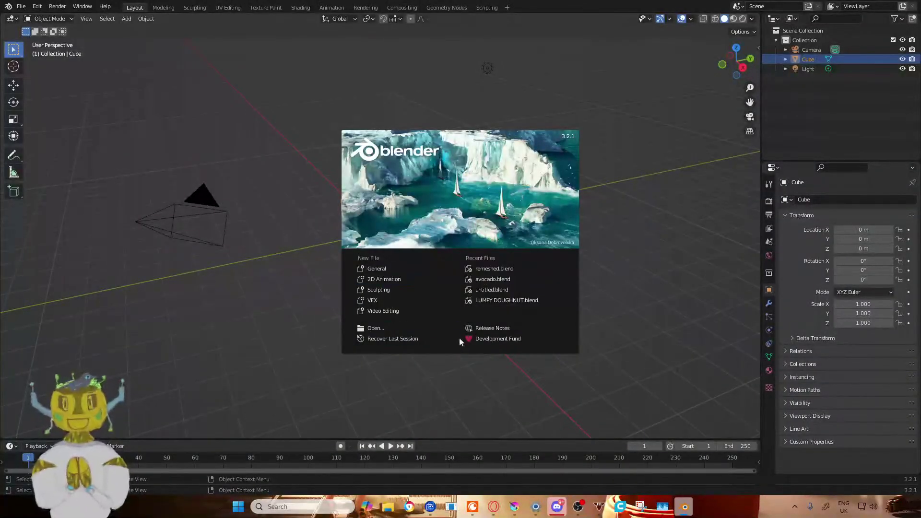
pyautogui.click(419, 329)
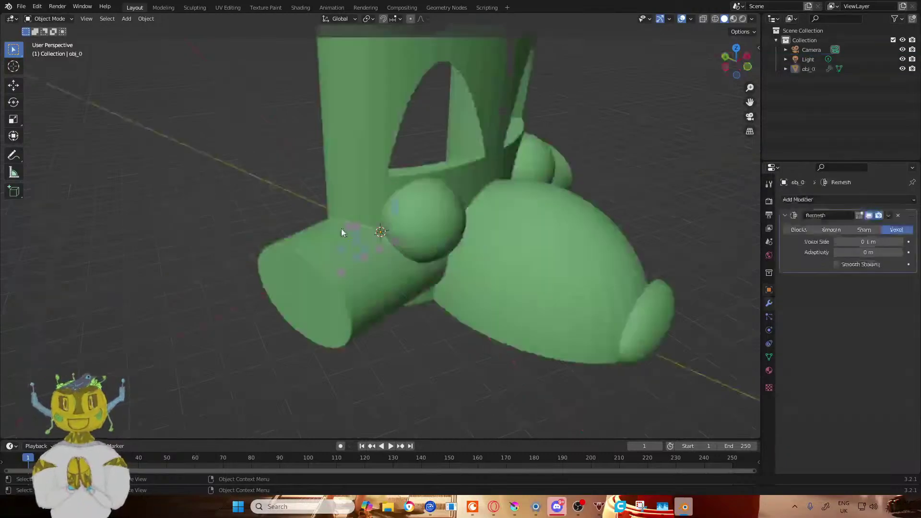
# - Compare the head's base mesh in Edit Mode with the remeshed shape in Object Mode, including the front view
pyautogui.scroll(5, 349, 222)
pyautogui.press('Tab')
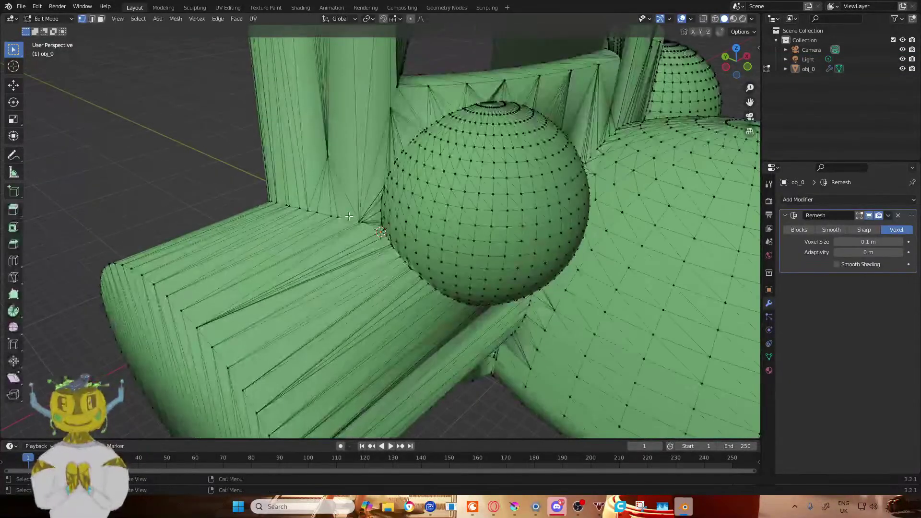
pyautogui.scroll(-5, 349, 217)
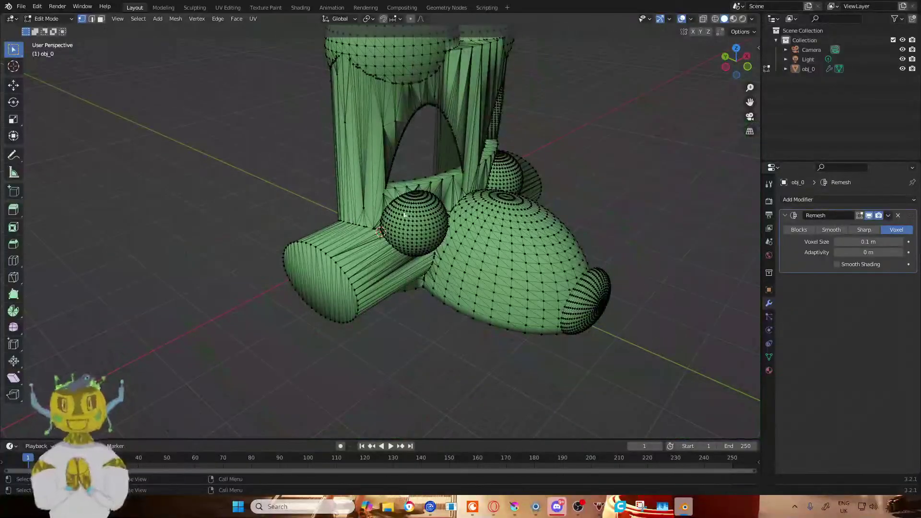
pyautogui.press('Tab')
pyautogui.moveTo(580, 200); pyautogui.dragTo(511, 200, button='middle')
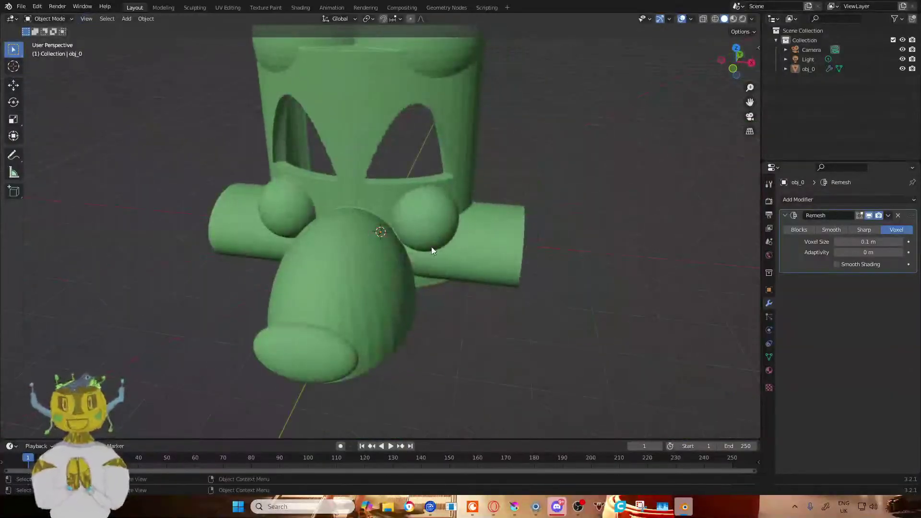
pyautogui.scroll(5, 430, 263)
pyautogui.moveTo(459, 284); pyautogui.dragTo(494, 273, button='middle')
pyautogui.scroll(-4, 493, 274)
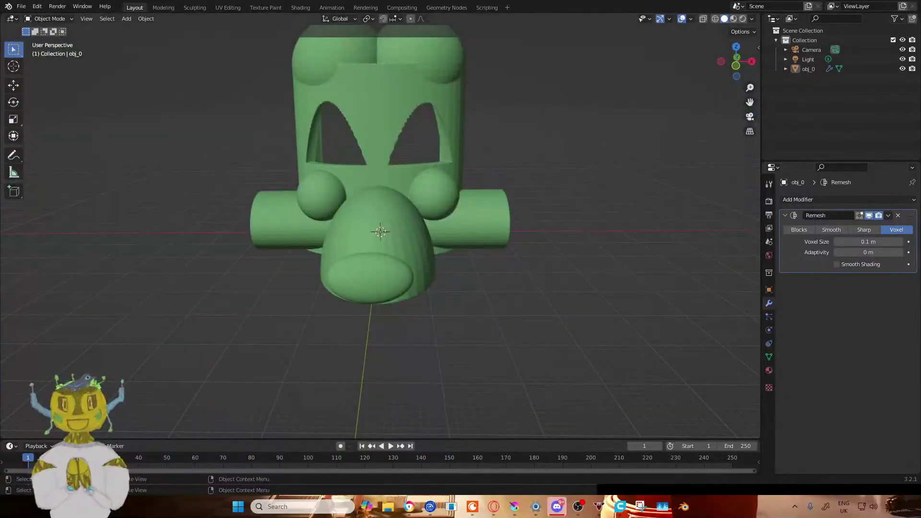
# - Consult ChatGPT in the browser and return to Blender with the head deselected
pyautogui.click(494, 507)
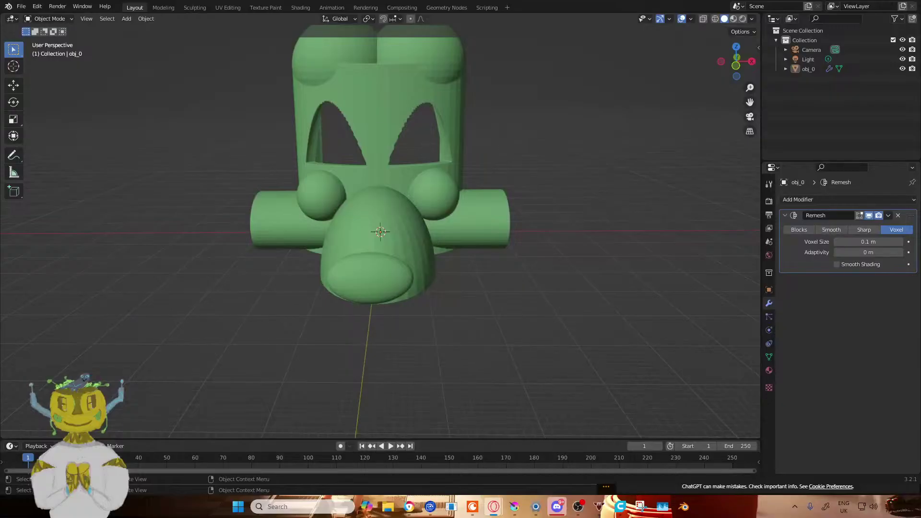
pyautogui.click(552, 384)
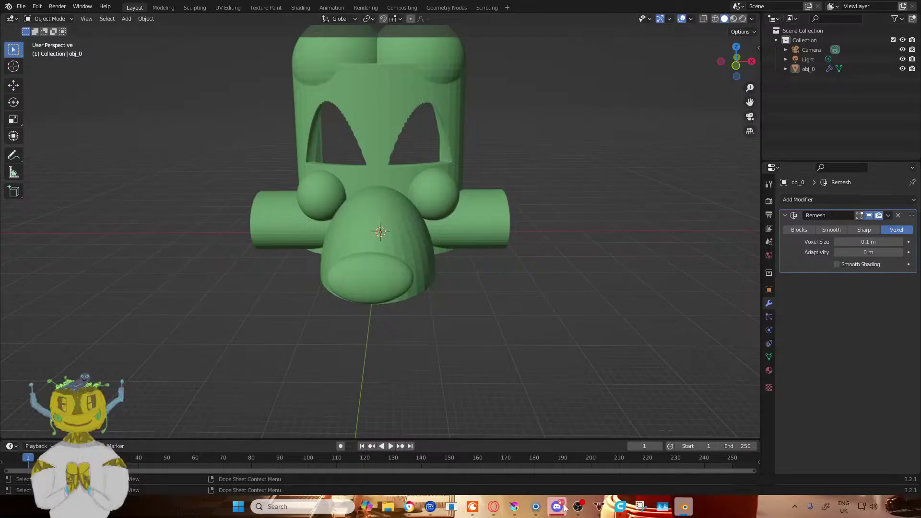
pyautogui.click(534, 511)
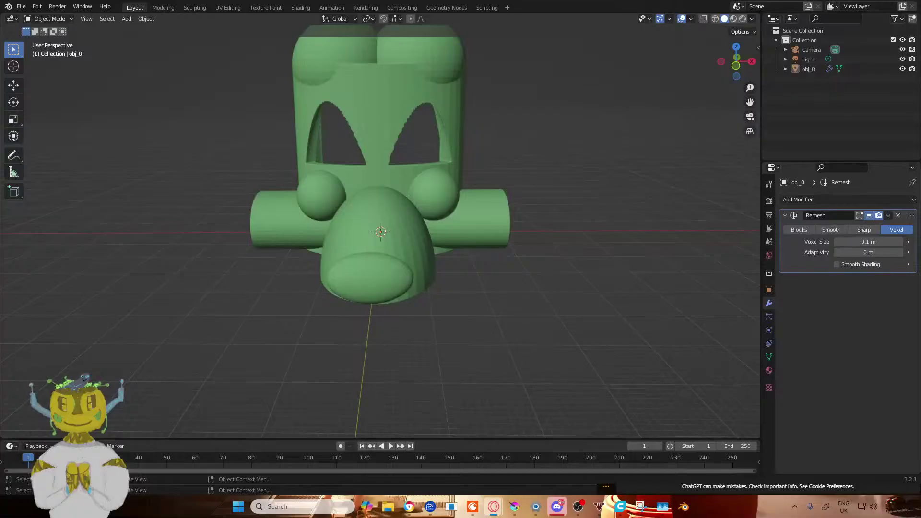
pyautogui.click(515, 361)
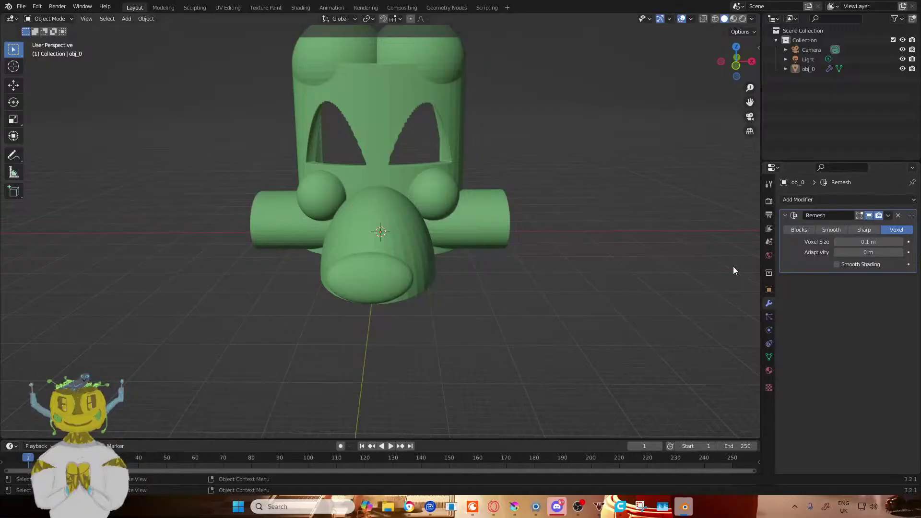
pyautogui.click(494, 507)
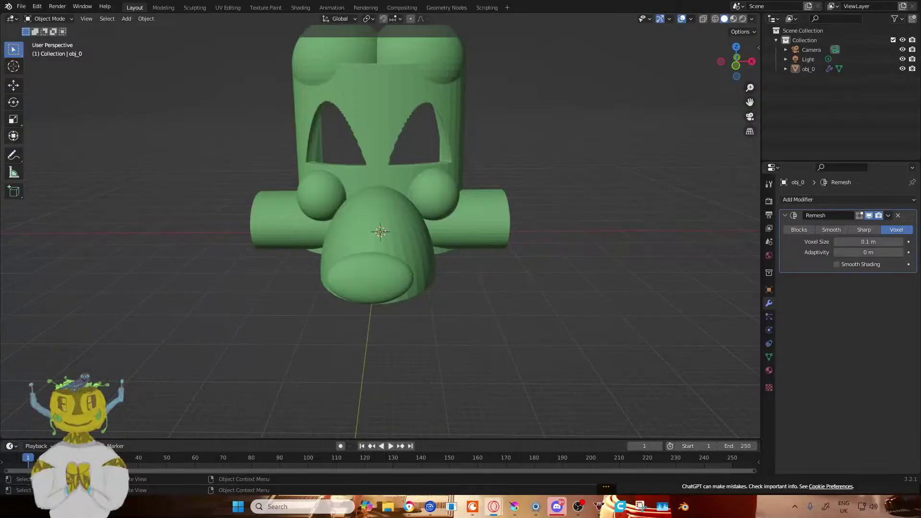
pyautogui.click(409, 224)
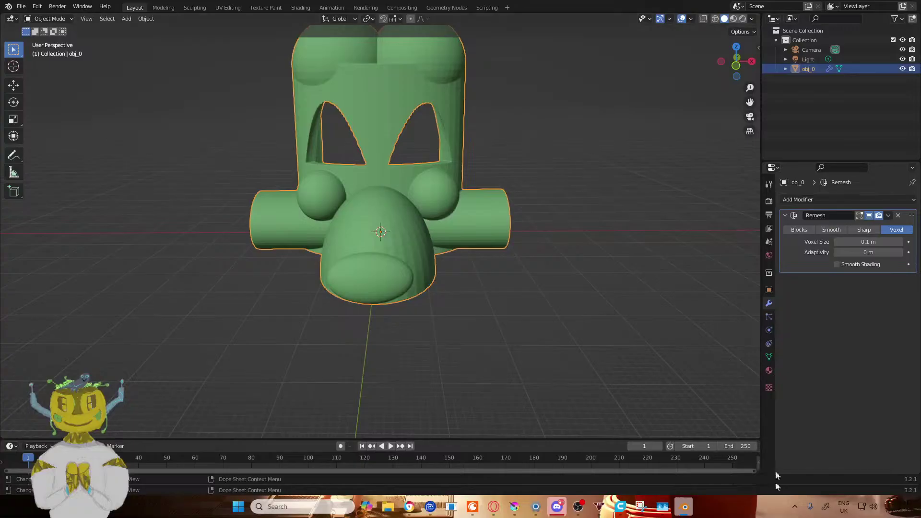
pyautogui.moveTo(566, 516)
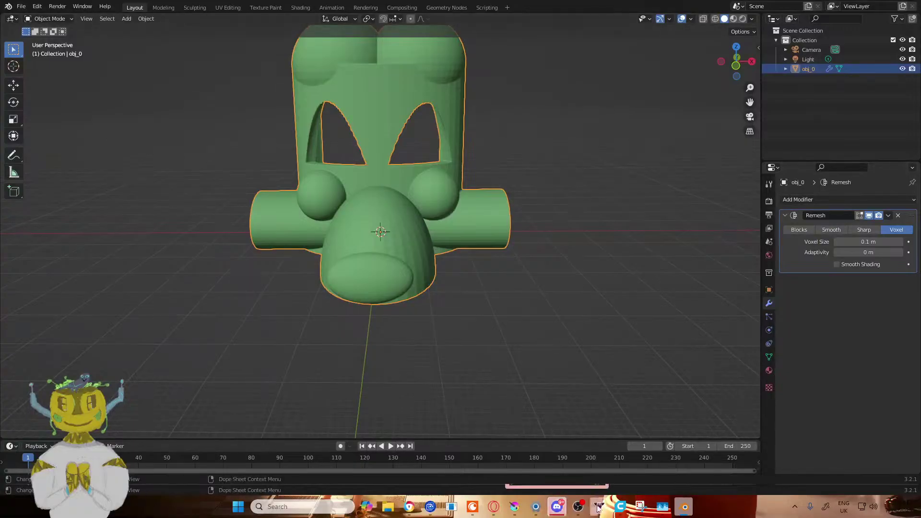
pyautogui.moveTo(599, 506)
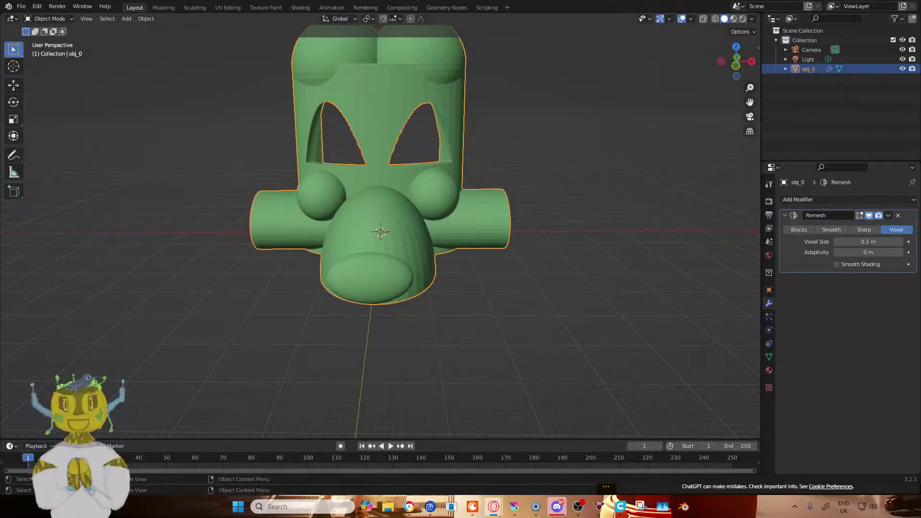
pyautogui.click(505, 311)
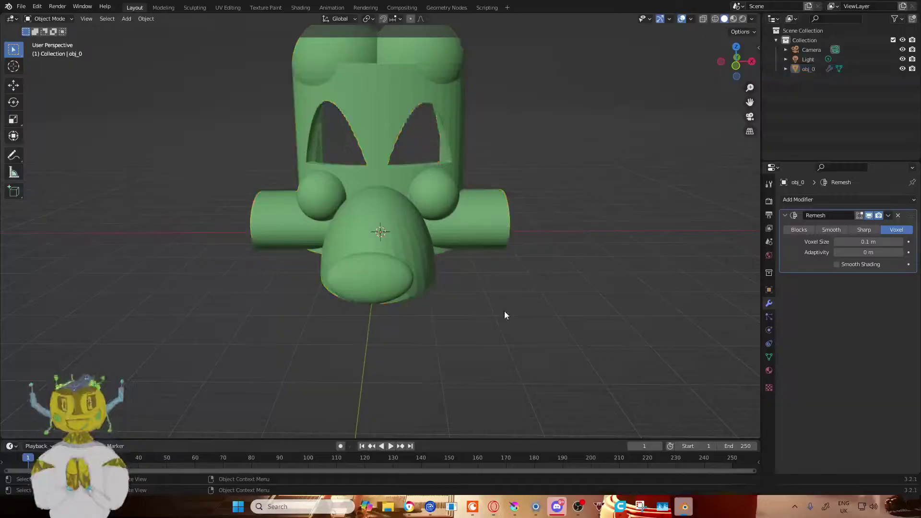
# - Apply the head's Voxel Remesh modifier and check the mesh in Edit Mode before returning to Object Mode
pyautogui.click(889, 216)
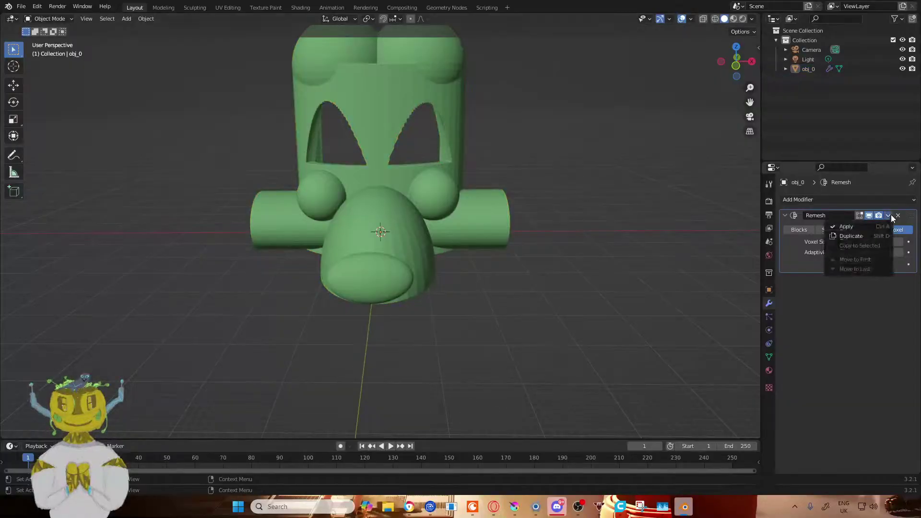
pyautogui.click(861, 226)
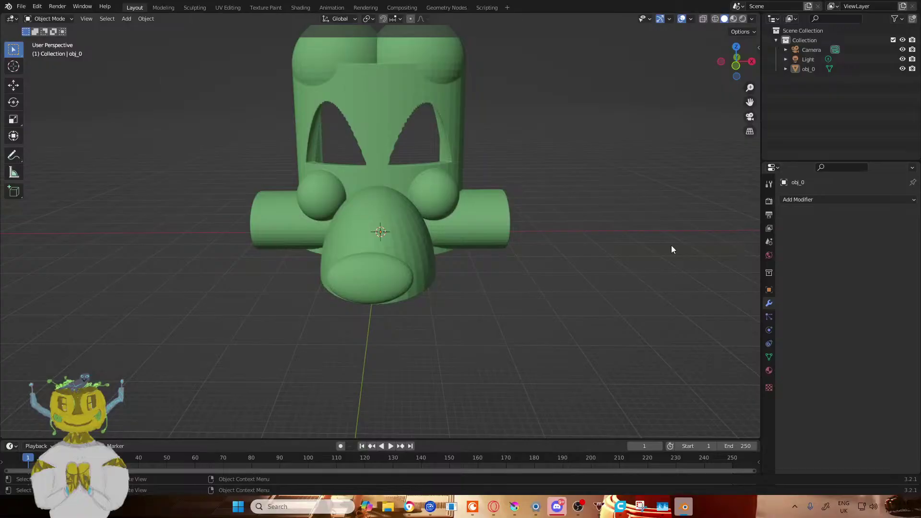
pyautogui.click(394, 225)
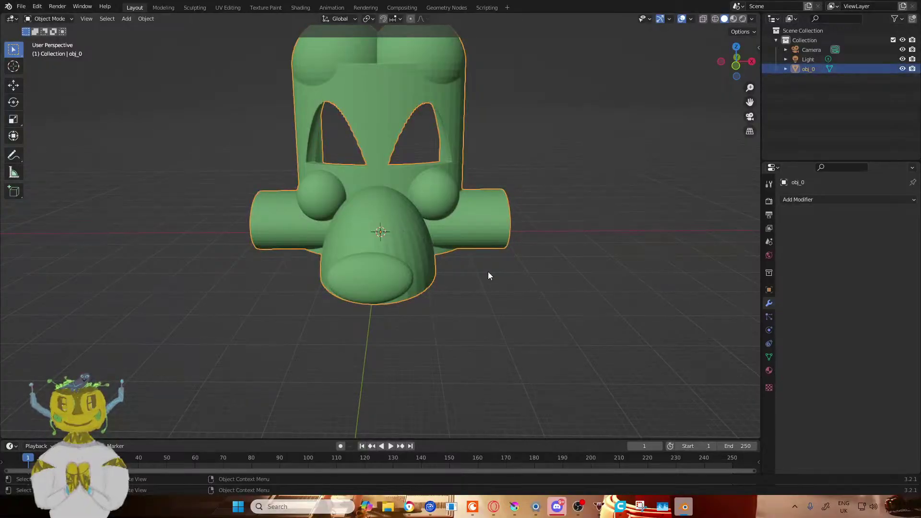
pyautogui.press('Tab')
pyautogui.scroll(-3, 495, 281)
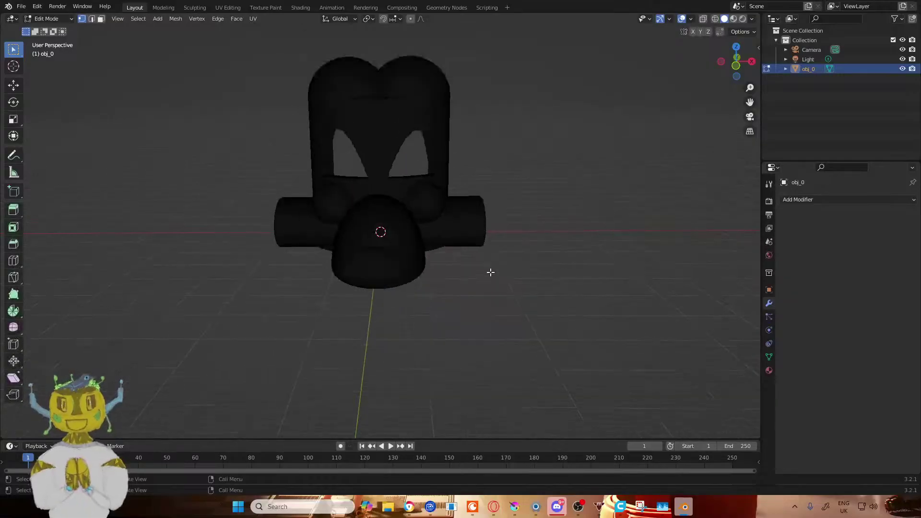
pyautogui.press('Tab')
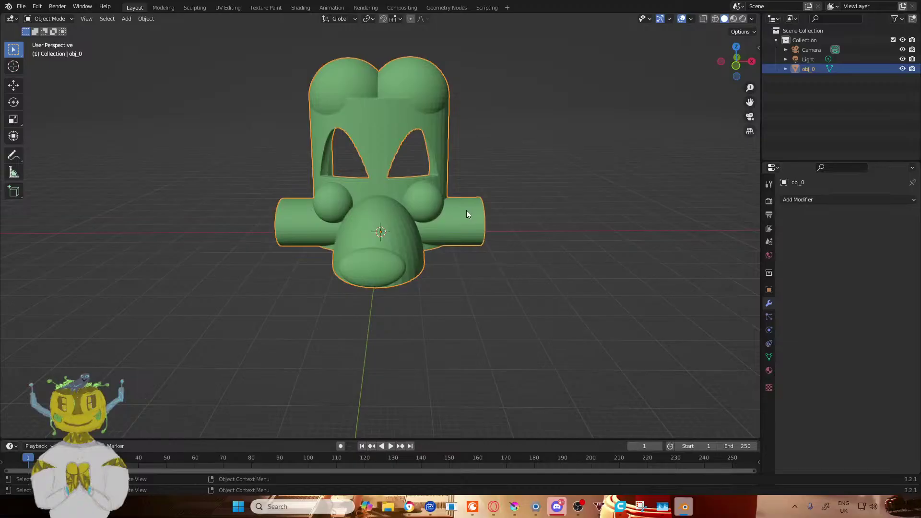
# - Inspect the applied mesh in Edit Mode by selecting an edge loop along the side cylinder, and deselect the head in Object Mode
pyautogui.press('Tab')
pyautogui.moveTo(438, 201); pyautogui.dragTo(489, 264, button='middle')
pyautogui.scroll(4, 489, 265)
pyautogui.moveTo(457, 304); pyautogui.dragTo(380, 232, button='middle')
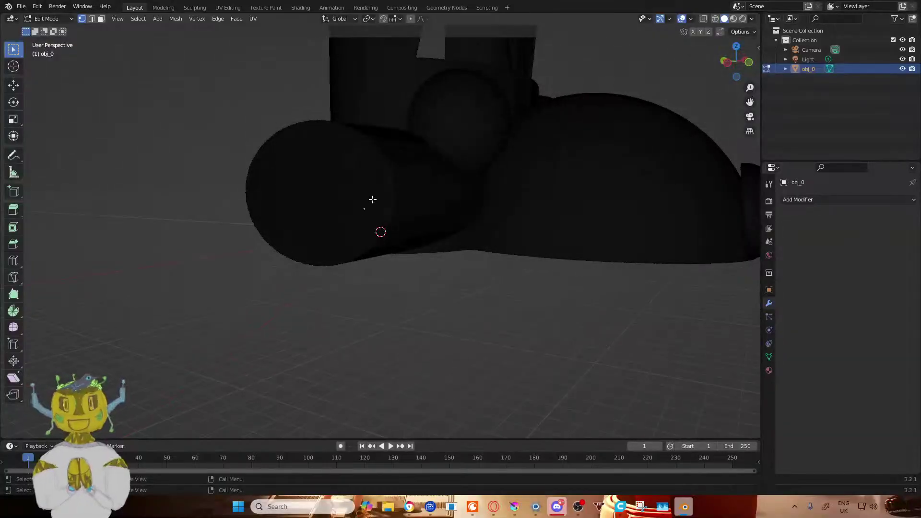
pyautogui.click(569, 177)
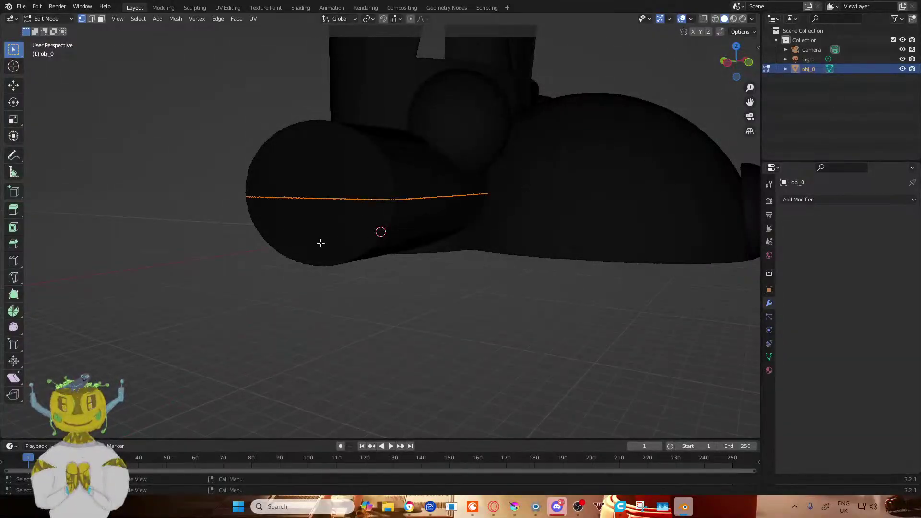
pyautogui.press('Tab')
pyautogui.click(318, 316)
pyautogui.moveTo(359, 296); pyautogui.dragTo(306, 332, button='middle')
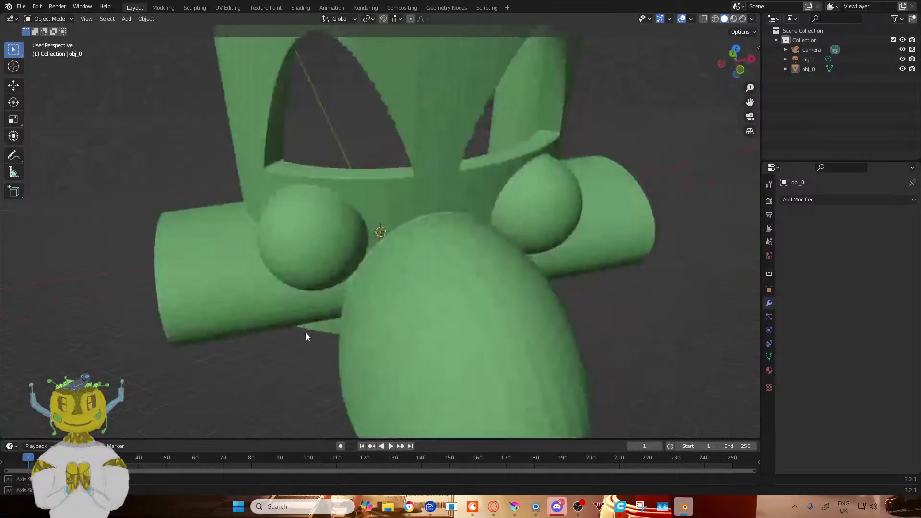
# - Clear the edge-loop selection in Edit Mode and examine the head from several angles in Object Mode
pyautogui.click(269, 280)
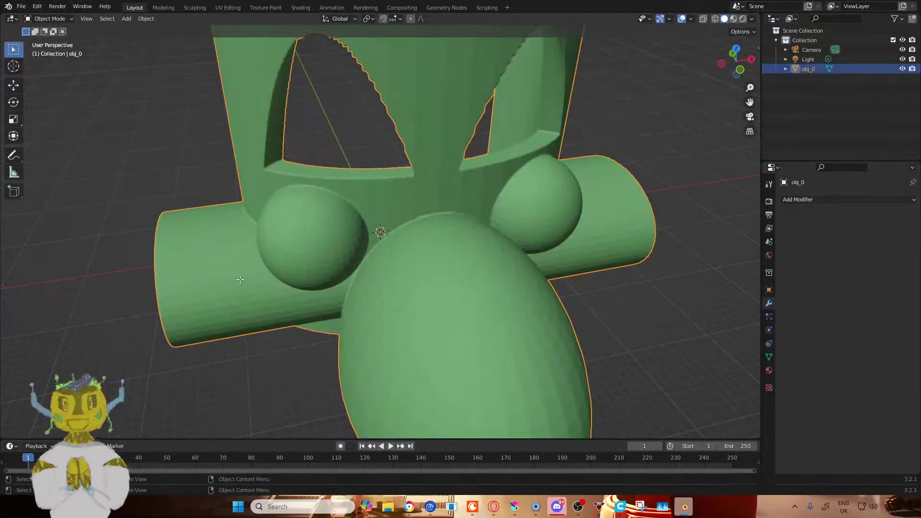
pyautogui.press('Tab')
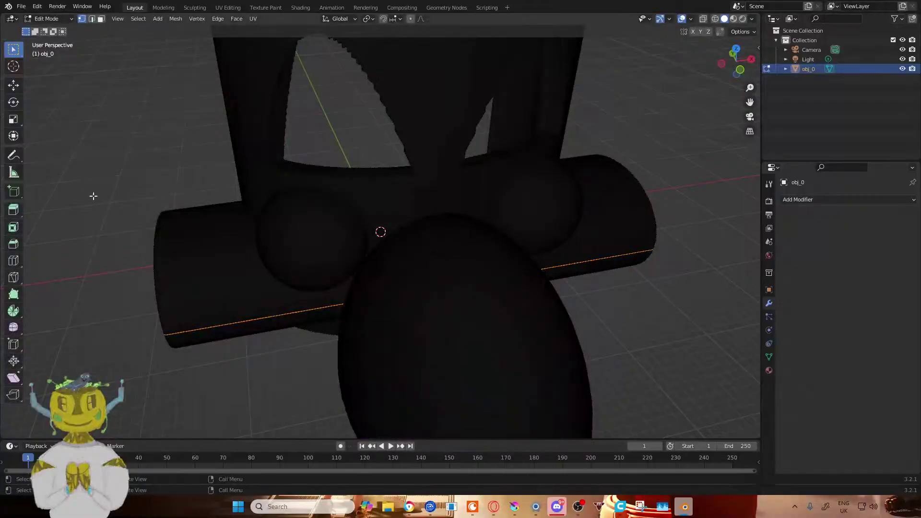
pyautogui.click(205, 263)
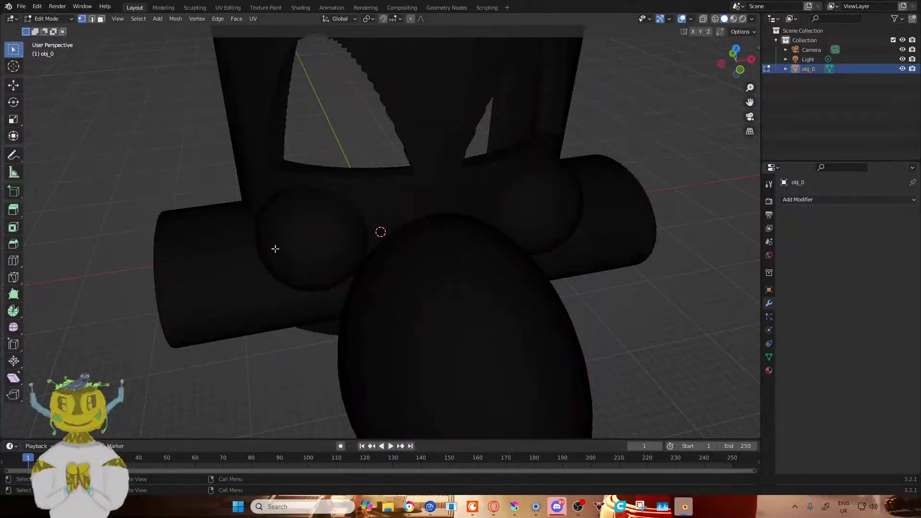
pyautogui.hotkey('ctrl', 'z')
pyautogui.hotkey('ctrl', 'shift', 'z')
pyautogui.scroll(-6, 595, 251)
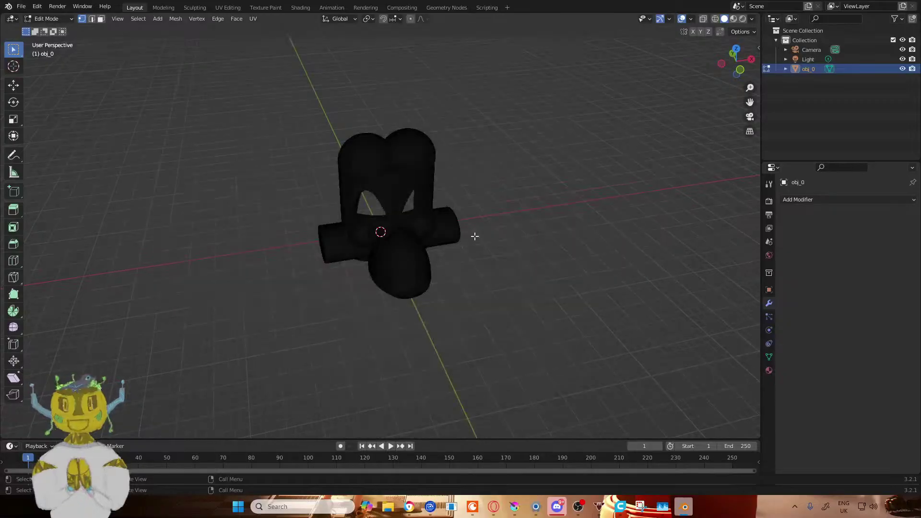
pyautogui.press('Tab')
pyautogui.scroll(6, 384, 236)
pyautogui.scroll(6, 382, 238)
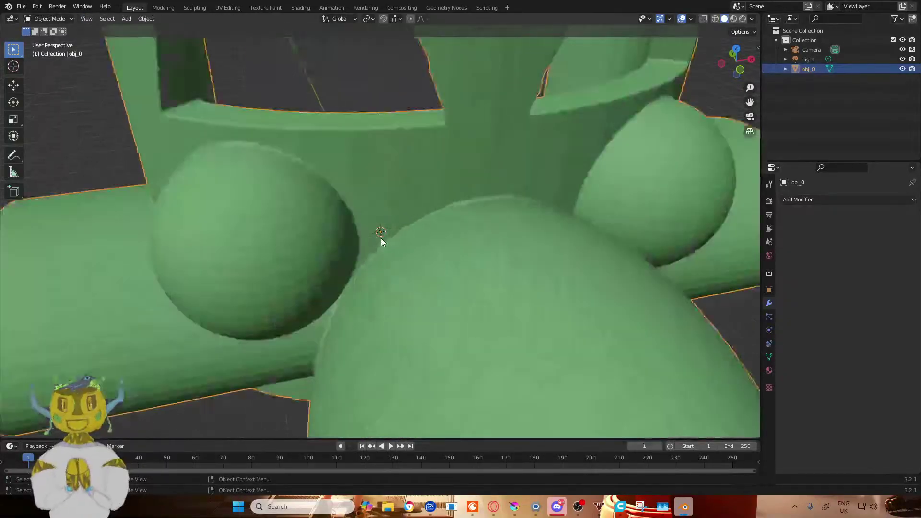
pyautogui.moveTo(379, 227); pyautogui.dragTo(321, 246, button='middle')
pyautogui.scroll(-6, 321, 249)
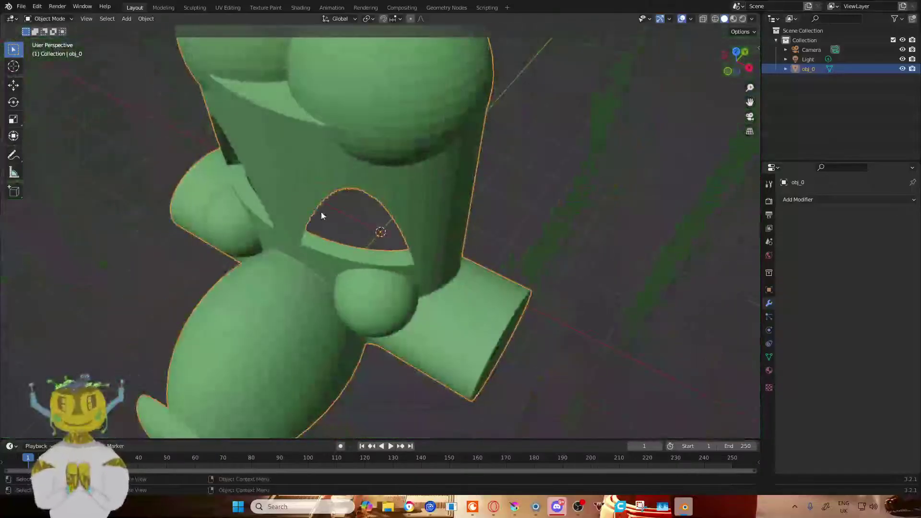
# - Check the applied head mesh in Edit Mode and examine the whole head from another angle in Object Mode
pyautogui.moveTo(322, 204); pyautogui.dragTo(294, 179, button='middle')
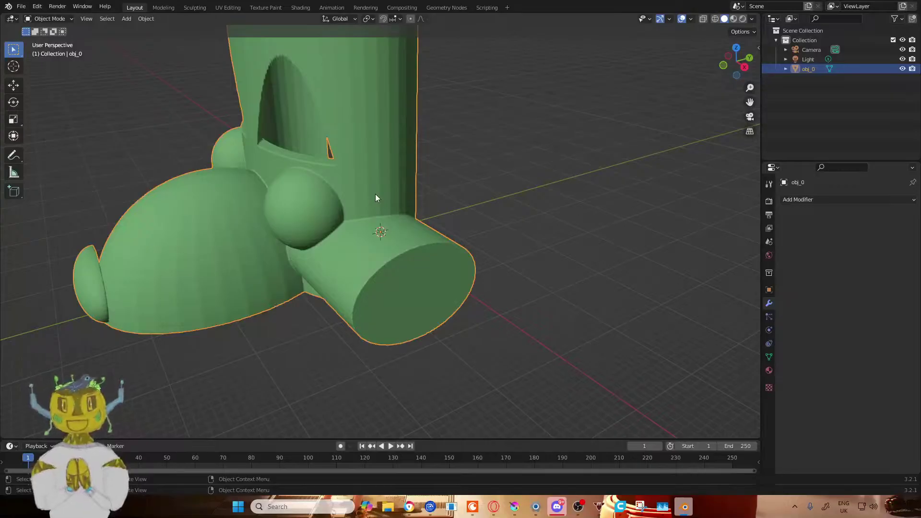
pyautogui.press('Tab')
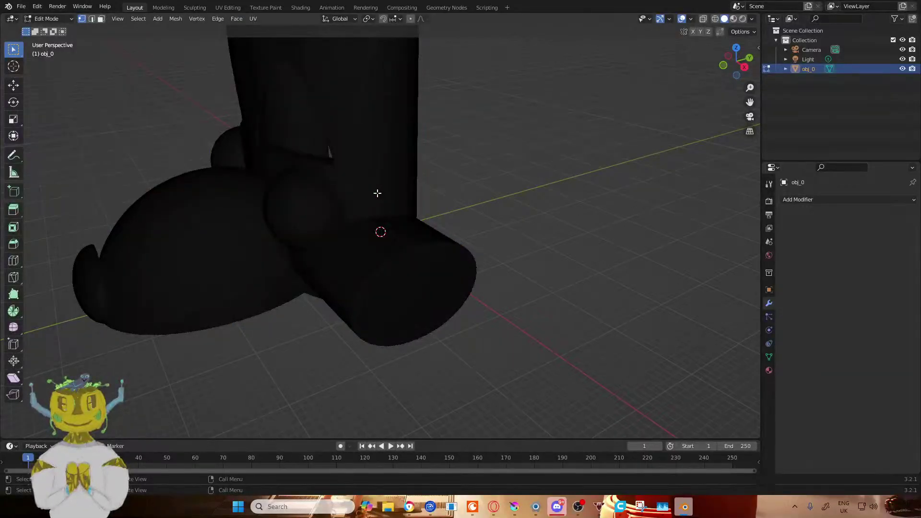
pyautogui.moveTo(366, 158)
pyautogui.mouseDown()
pyautogui.moveTo(428, 177)
pyautogui.moveTo(426, 164)
pyautogui.moveTo(432, 191)
pyautogui.mouseUp()
pyautogui.press('Tab')
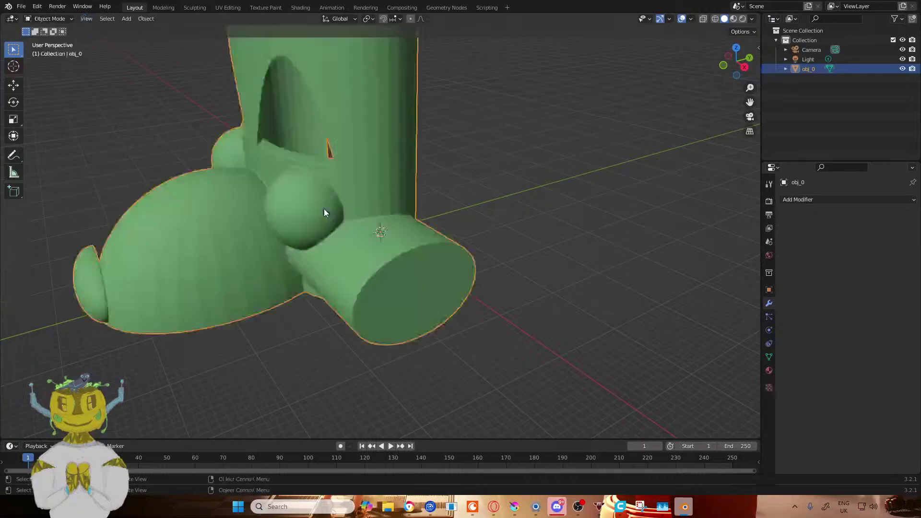
pyautogui.moveTo(334, 216); pyautogui.dragTo(446, 221, button='middle')
pyautogui.scroll(-4, 446, 220)
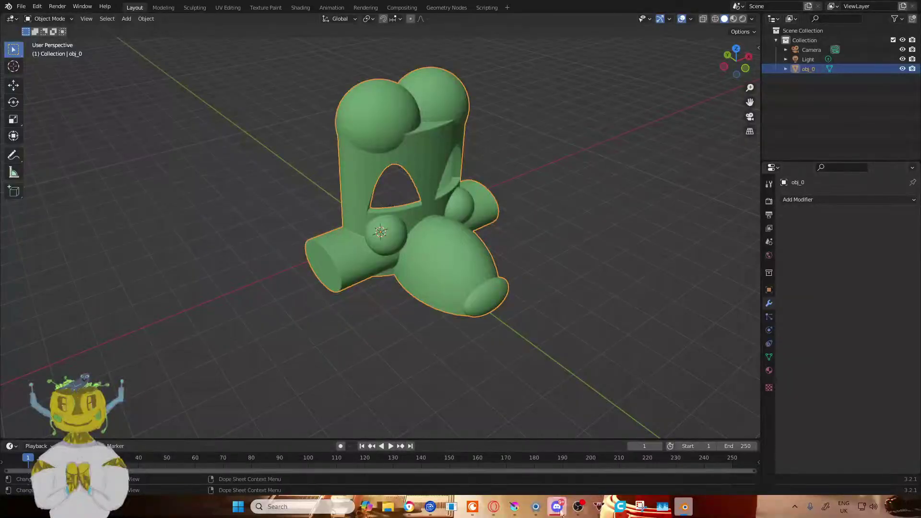
# - Consult ChatGPT in the browser and return to Blender with all objects deselected
pyautogui.moveTo(482, 508)
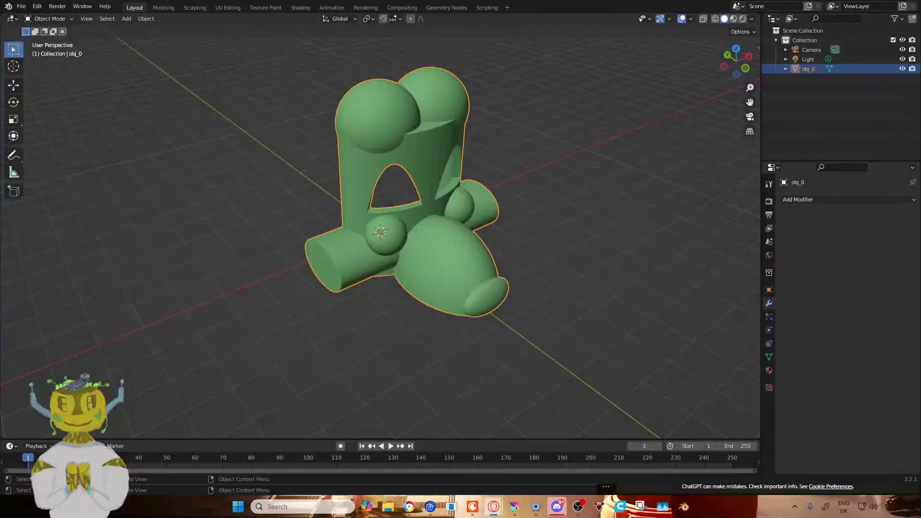
pyautogui.hotkey('alt', 'Tab')
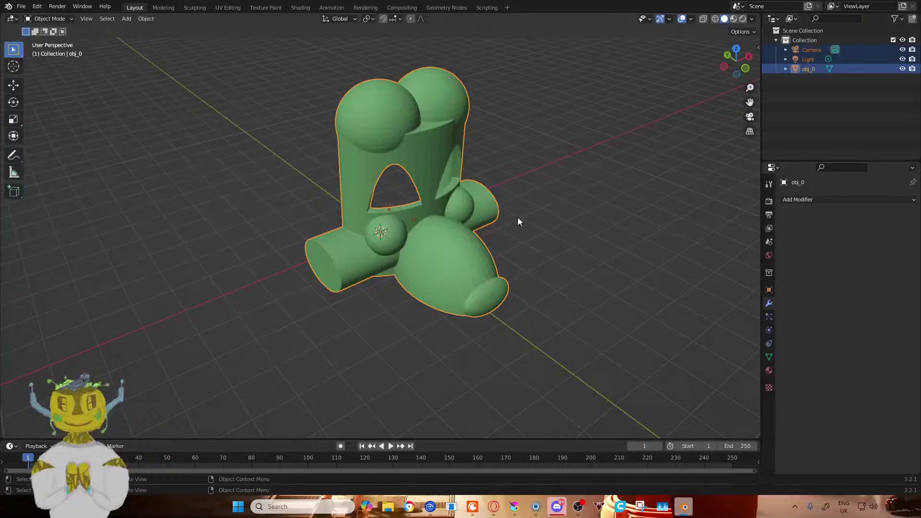
pyautogui.click(542, 211)
pyautogui.hotkey('alt', 'Tab')
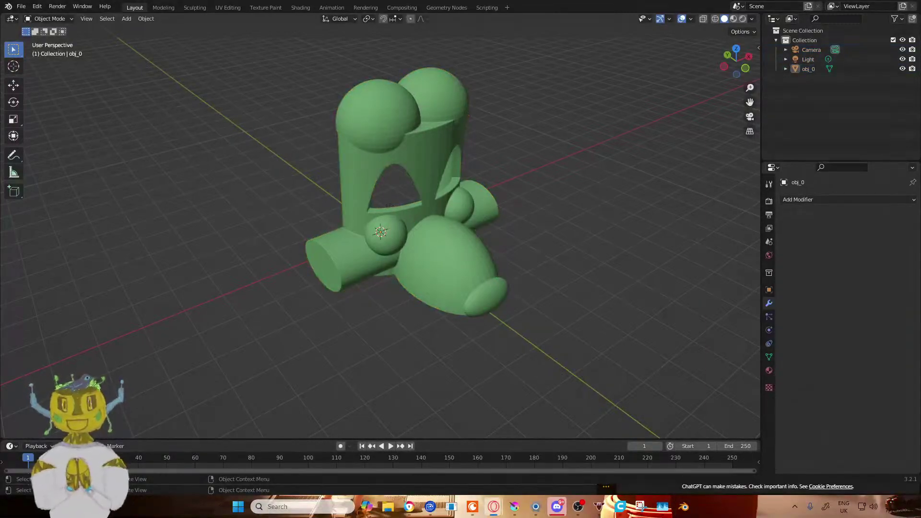
pyautogui.hotkey('alt', 'Tab')
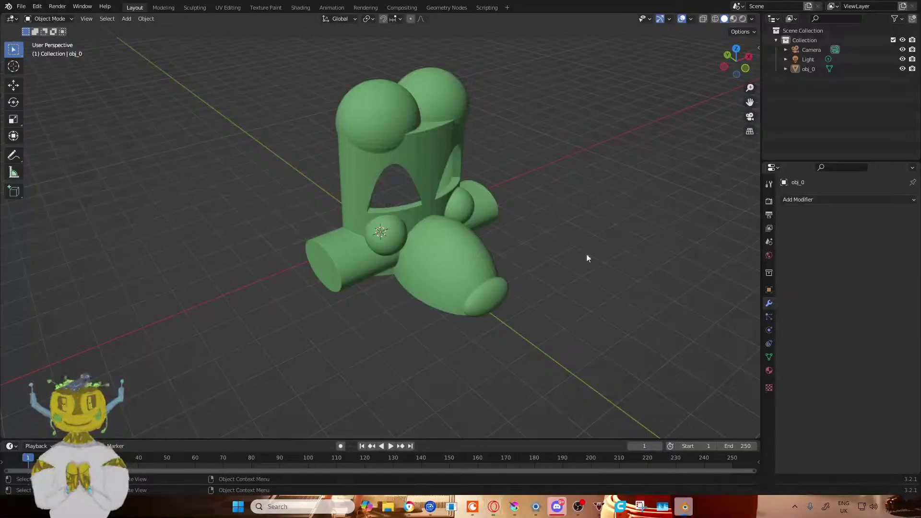
# - Select the head, recalculate the normals of its entire mesh to the outside, and return to Object Mode
pyautogui.click(469, 226)
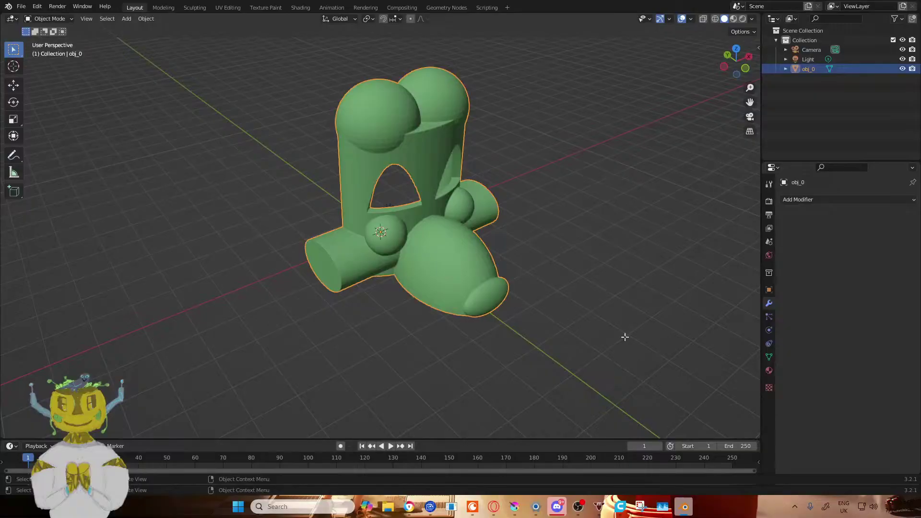
pyautogui.press('Tab')
pyautogui.press('a')
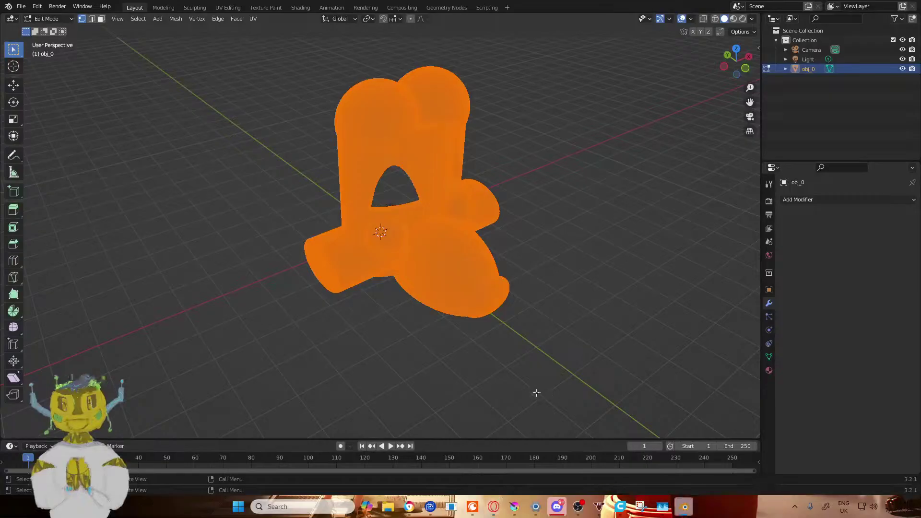
pyautogui.hotkey('shift', 'n')
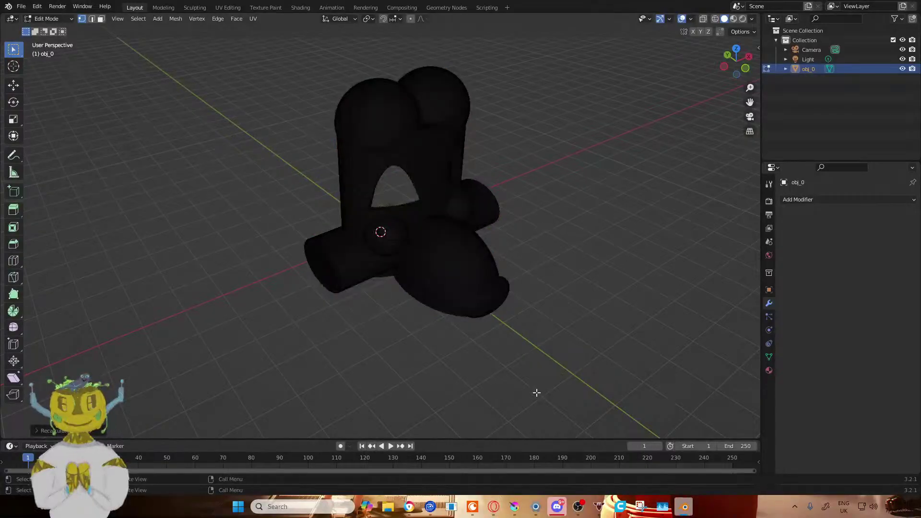
pyautogui.press('Tab')
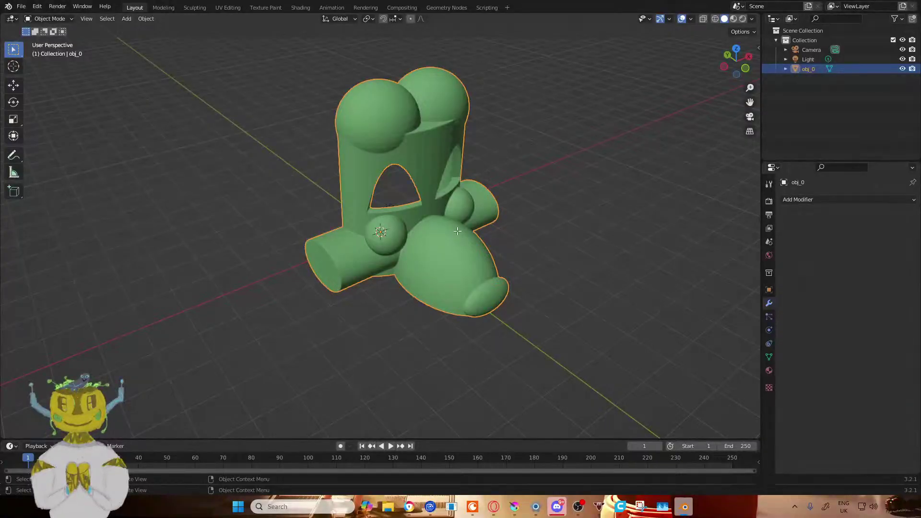
# - Recalculate the entire head mesh's normals again with the operation's settings expanded, and return to Object Mode with the mesh deselected
pyautogui.press('Tab')
pyautogui.press('a')
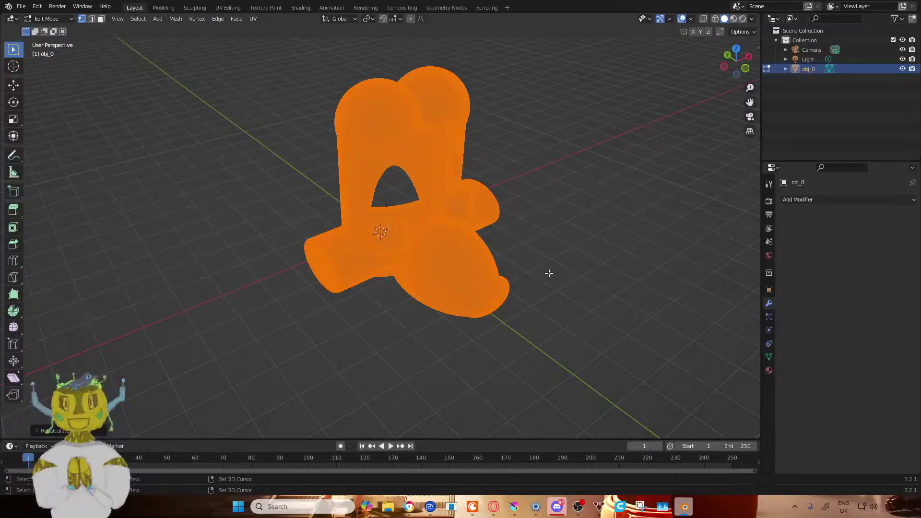
pyautogui.click(40, 430)
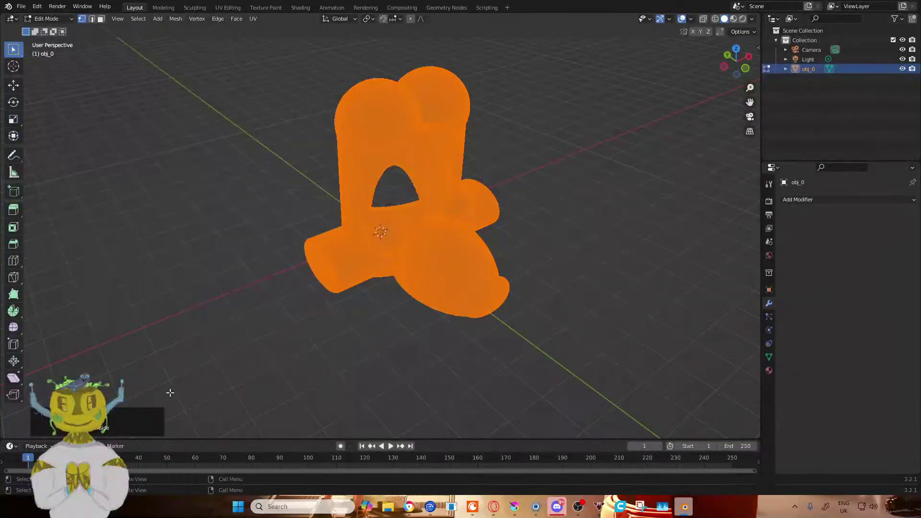
pyautogui.hotkey('alt', 'a')
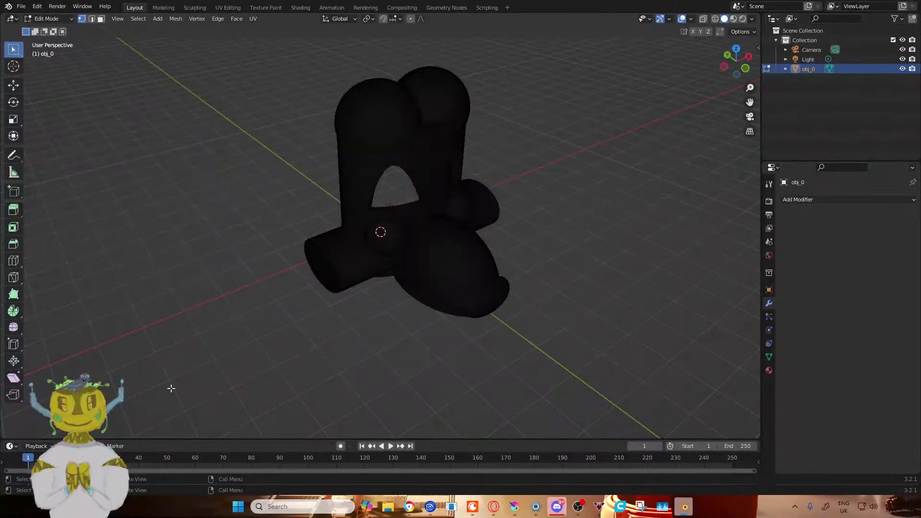
pyautogui.press('Tab')
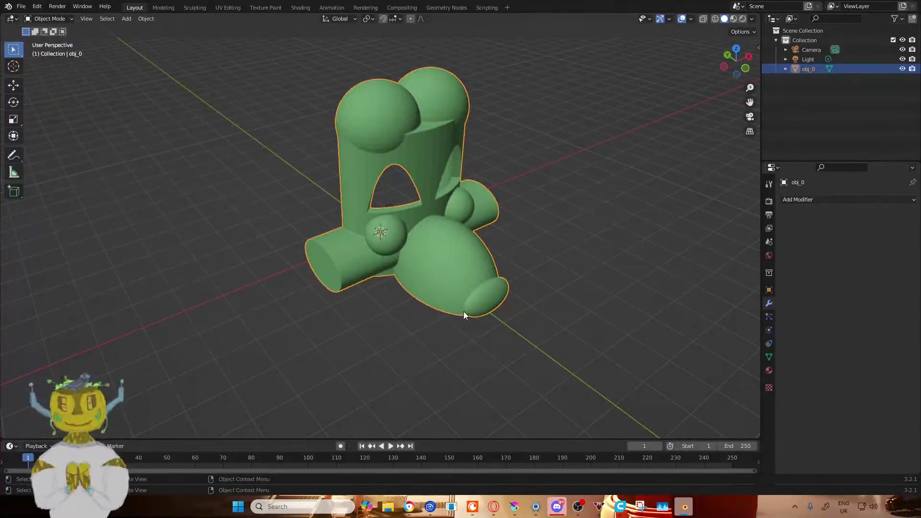
# - Reopen the head in Edit Mode and recalculate the normals of all its geometry to the outside
pyautogui.press('Tab')
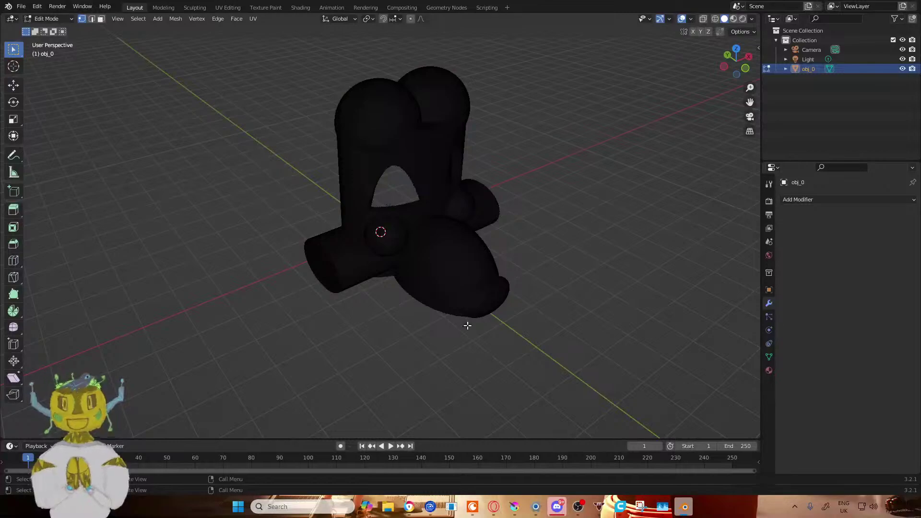
pyautogui.press('a')
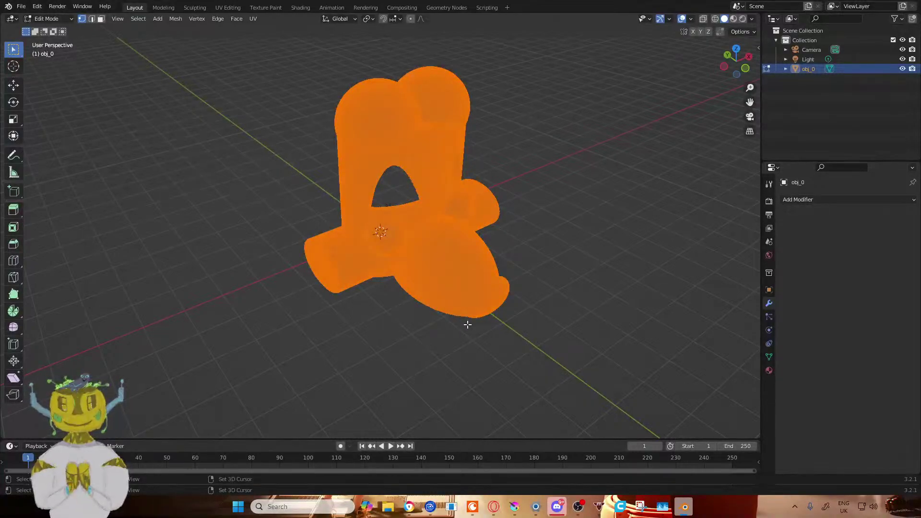
pyautogui.hotkey('shift', 'n')
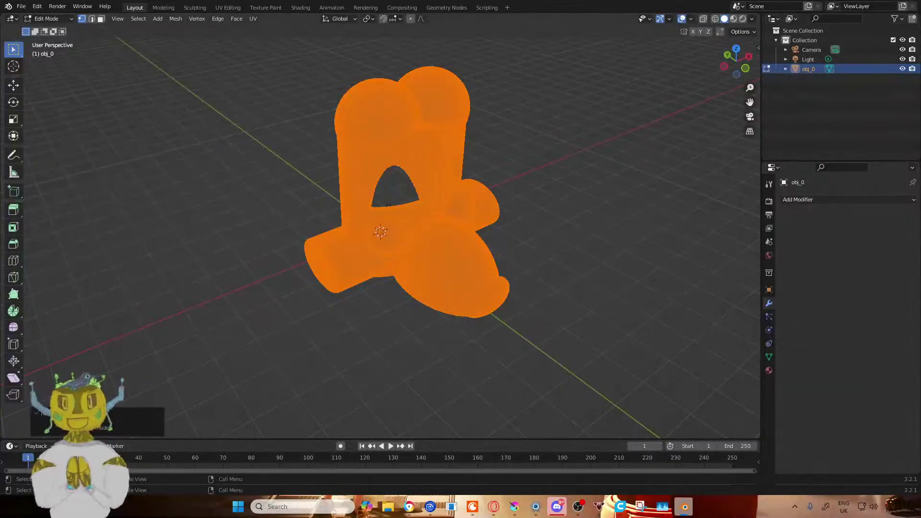
# - Consult ChatGPT in the browser, return to Blender, and leave Edit Mode with the head mesh deselected
pyautogui.click(494, 506)
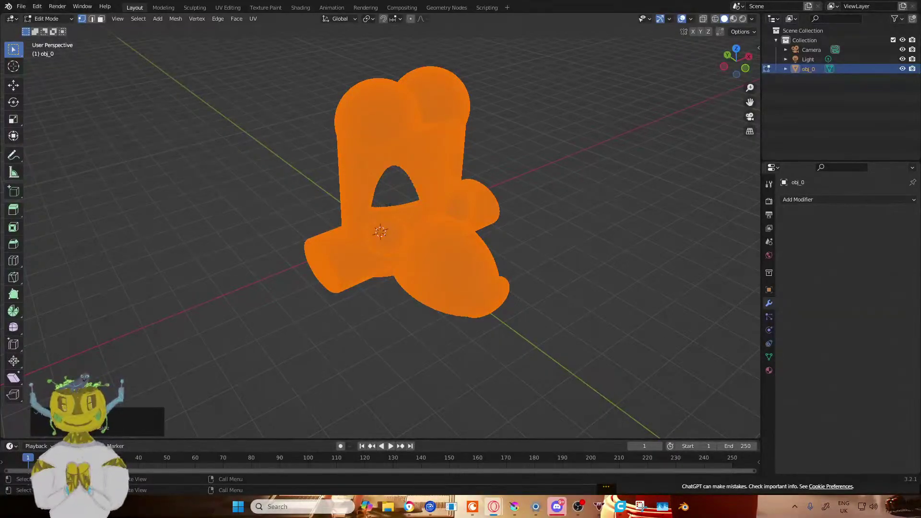
pyautogui.click(684, 507)
pyautogui.click(464, 214)
pyautogui.moveTo(471, 209); pyautogui.dragTo(458, 195, button='middle')
pyautogui.press('Tab')
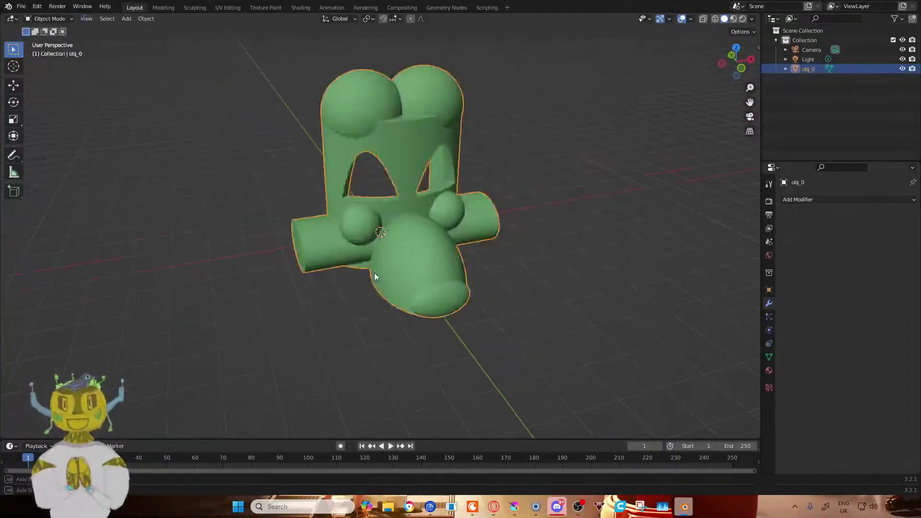
# - Examine the head's surface in Object Mode from the front, side and above, both close up and from farther away
pyautogui.moveTo(375, 276)
pyautogui.mouseDown(button='middle')
pyautogui.moveTo(317, 249)
pyautogui.moveTo(226, 257)
pyautogui.moveTo(442, 294)
pyautogui.moveTo(372, 284)
pyautogui.mouseUp(button='middle')
pyautogui.scroll(4, 390, 249)
pyautogui.scroll(-4, 566, 230)
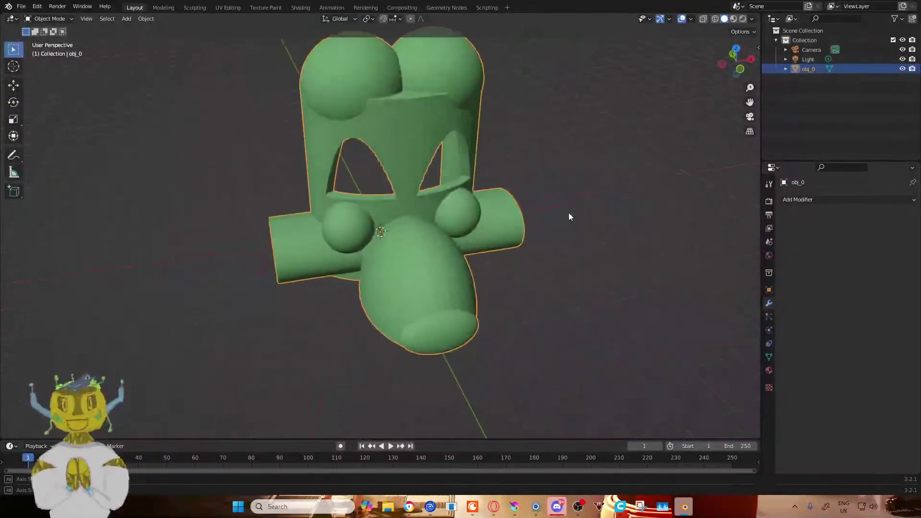
pyautogui.moveTo(569, 217); pyautogui.dragTo(412, 237, button='middle')
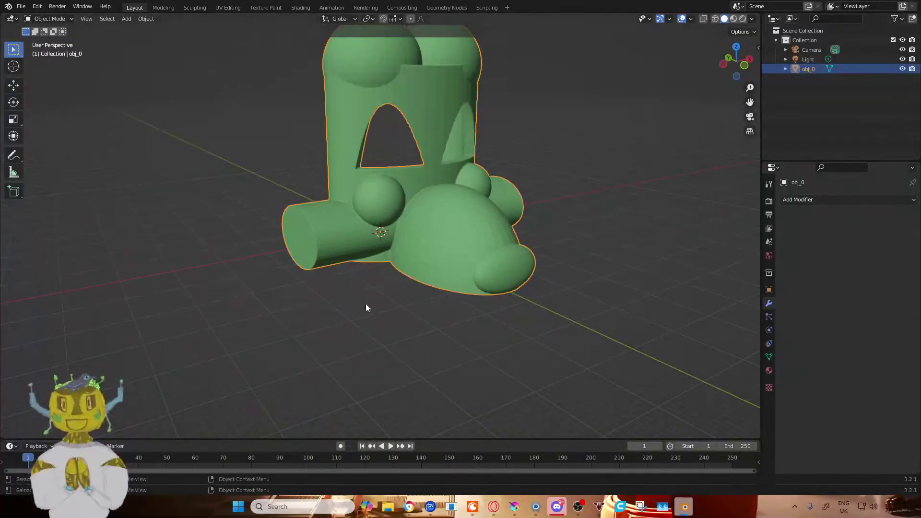
pyautogui.moveTo(366, 307); pyautogui.dragTo(523, 221, button='middle')
pyautogui.scroll(4, 404, 288)
pyautogui.scroll(-5, 388, 283)
pyautogui.scroll(1, 518, 204)
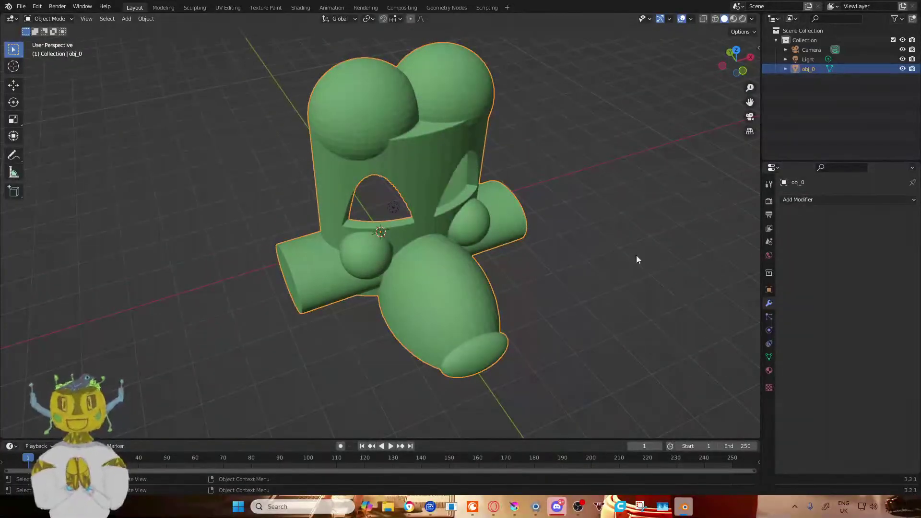
# - Consult ChatGPT in the browser with the head in Edit Mode, and recalculate the entire mesh's normals to the outside
pyautogui.press('Tab')
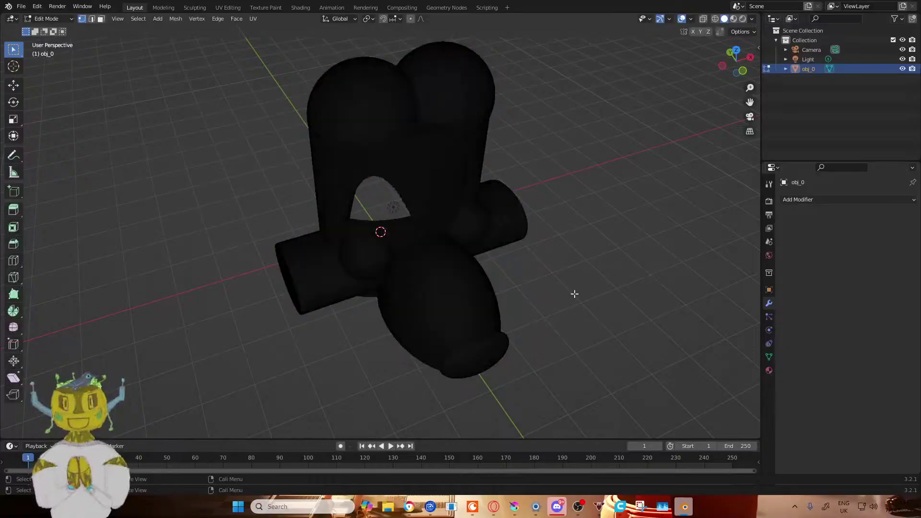
pyautogui.moveTo(574, 292); pyautogui.dragTo(584, 278, button='middle')
pyautogui.scroll(1, 604, 284)
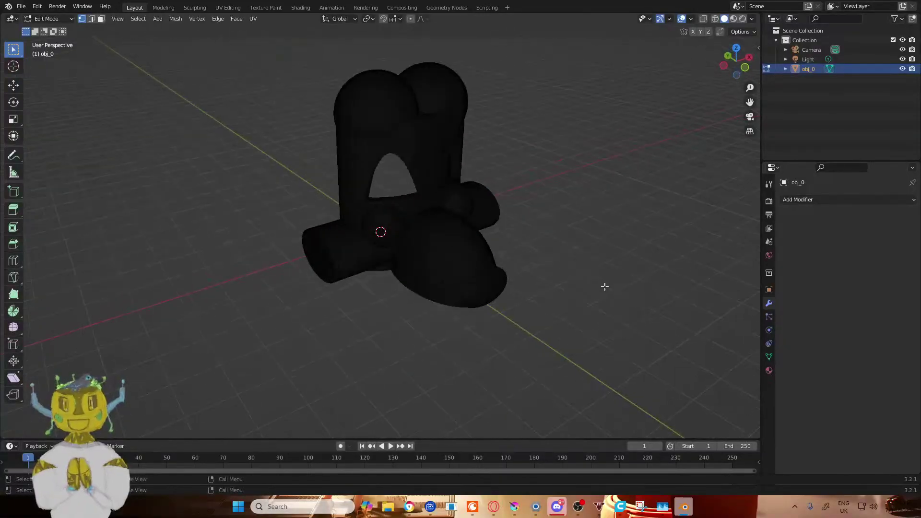
pyautogui.click(493, 506)
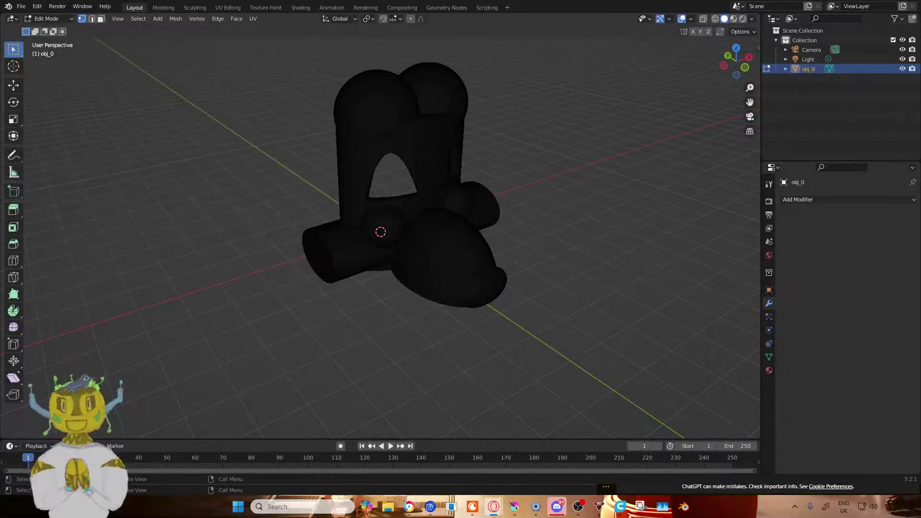
pyautogui.hotkey('alt', 'Tab')
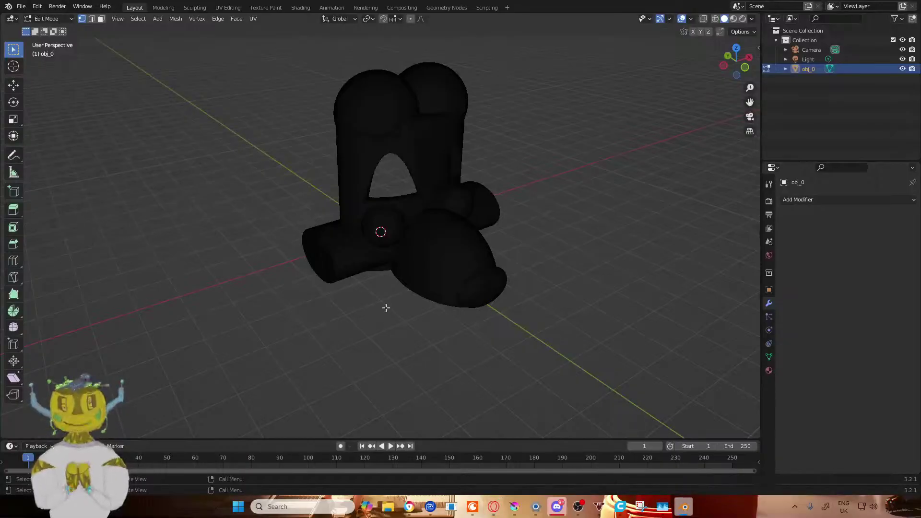
pyautogui.press('a')
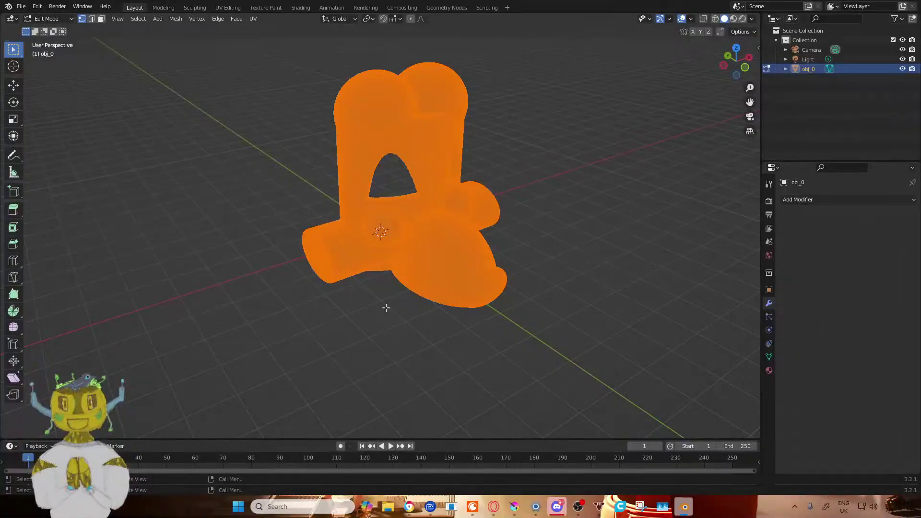
pyautogui.hotkey('shift', 'n')
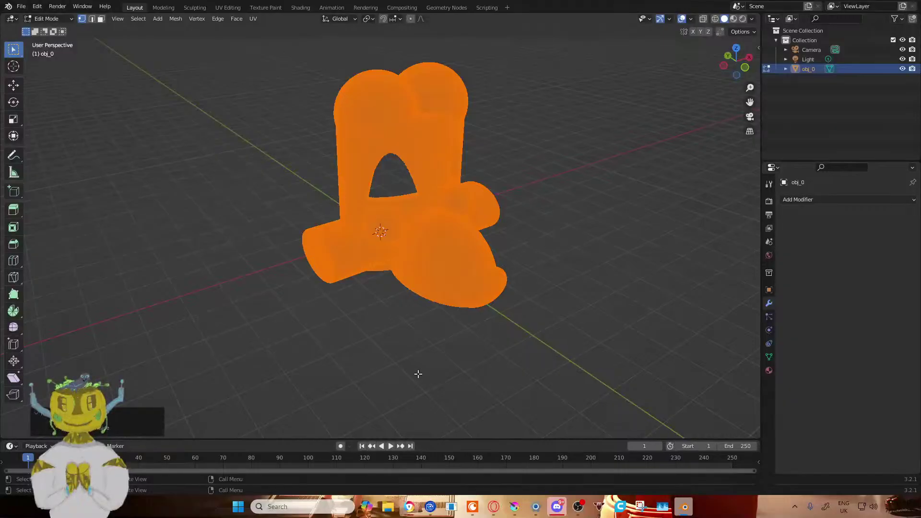
# - Check the browser again, reselect the entire head mesh in Blender, and apply Recalculate Outside to its normals
pyautogui.click(495, 508)
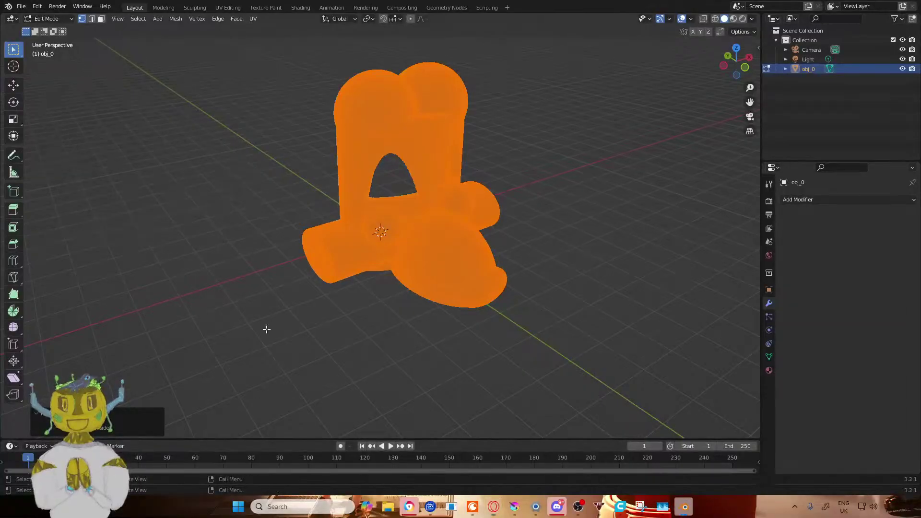
pyautogui.click(305, 307)
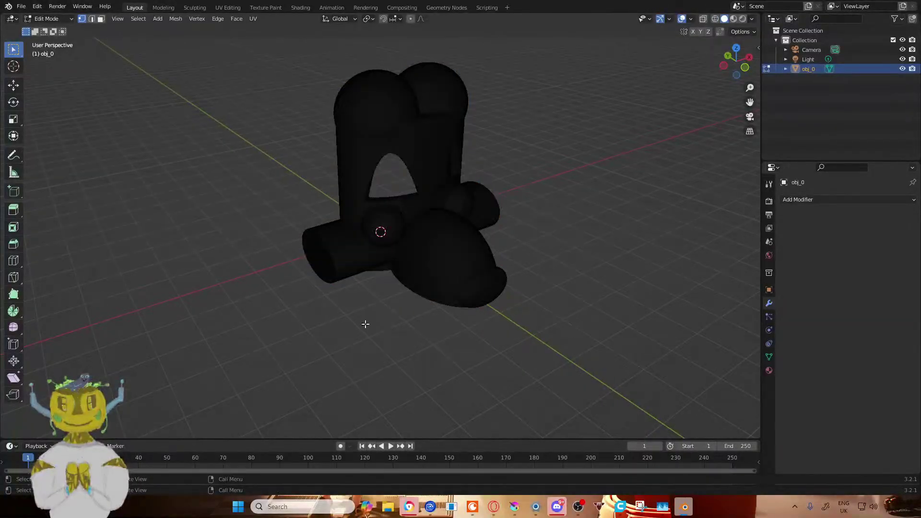
pyautogui.press('a')
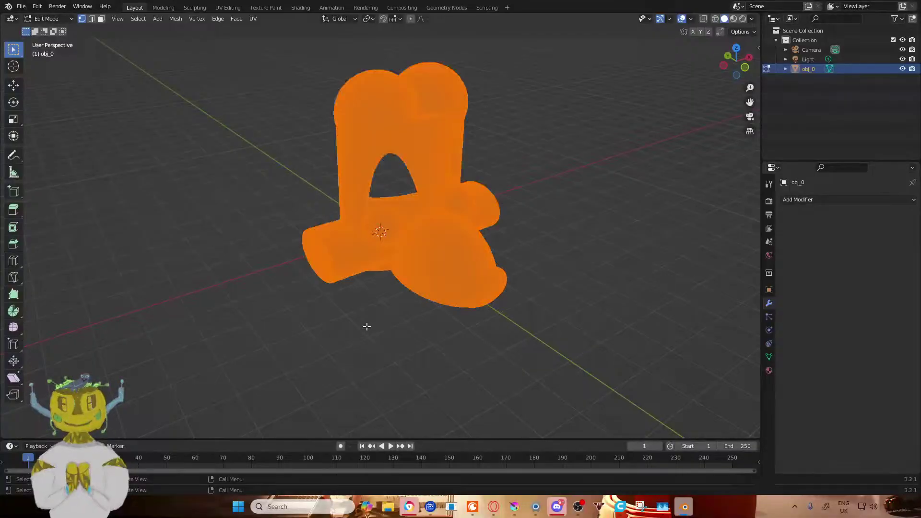
pyautogui.hotkey('alt', 'n')
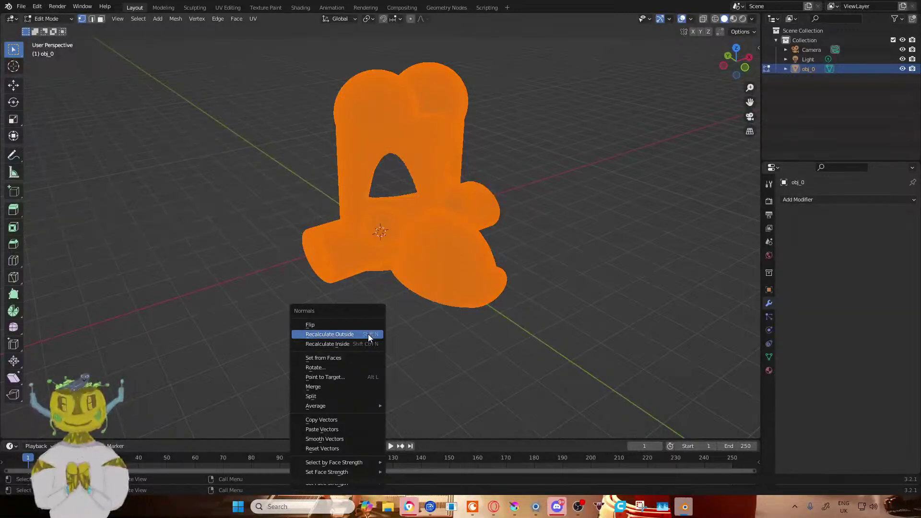
pyautogui.click(368, 334)
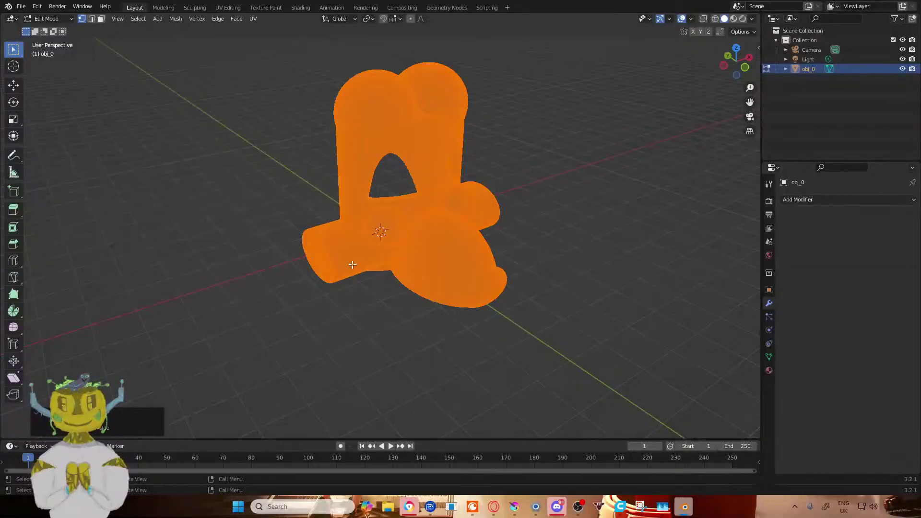
# - Examine the head's dense vertices in Edit Mode around the cheek sphere and side cylinder, briefly selecting a small patch, and return to Object Mode
pyautogui.press('Tab')
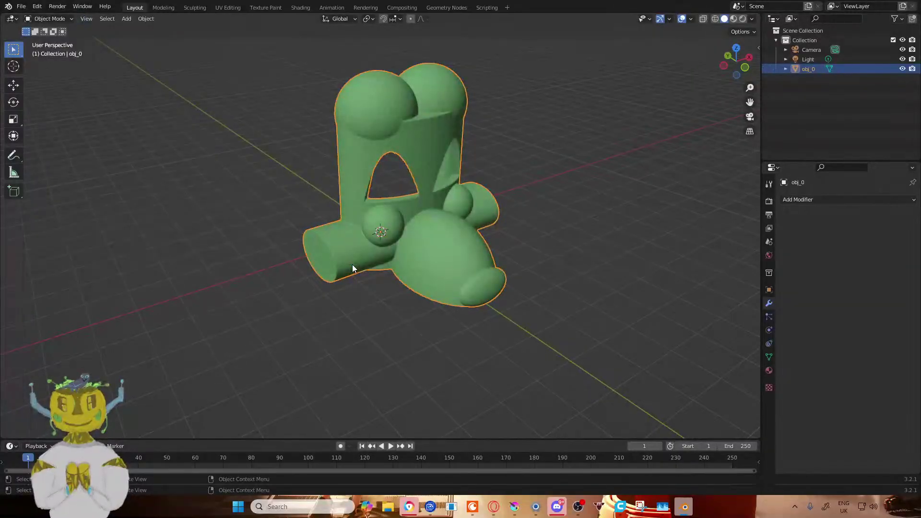
pyautogui.press('Tab')
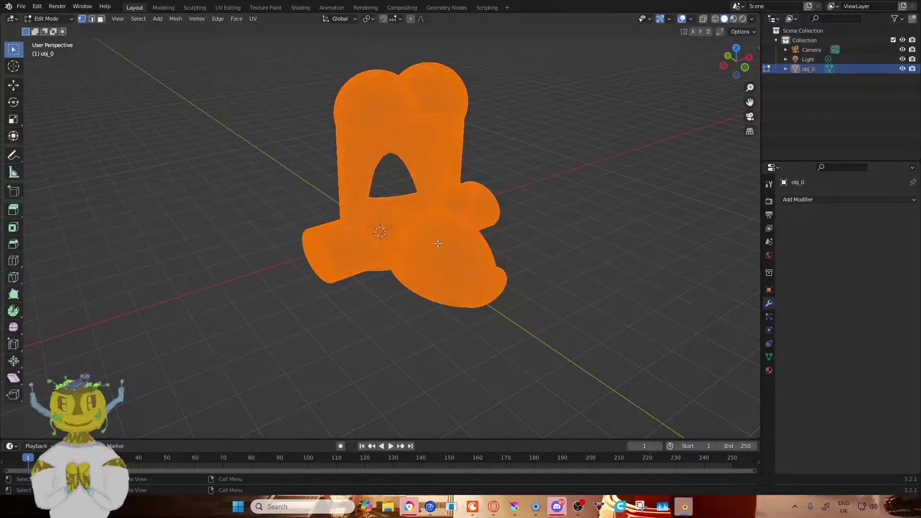
pyautogui.scroll(3, 489, 262)
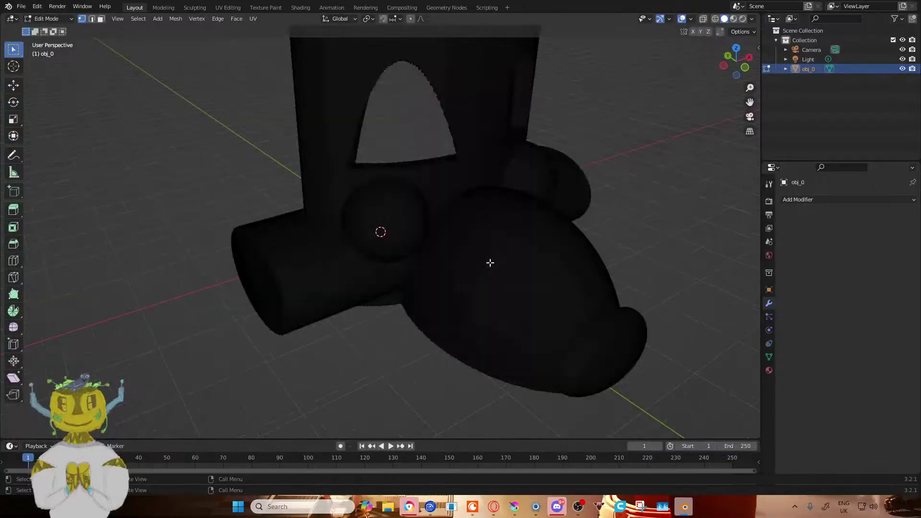
pyautogui.scroll(6, 435, 274)
pyautogui.scroll(-6, 375, 279)
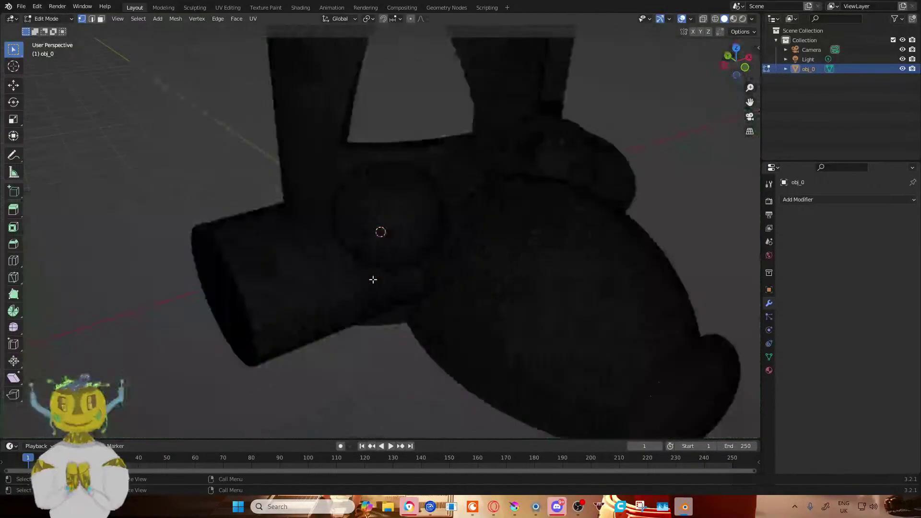
pyautogui.scroll(6, 373, 280)
pyautogui.moveTo(198, 292); pyautogui.dragTo(218, 295, button='middle')
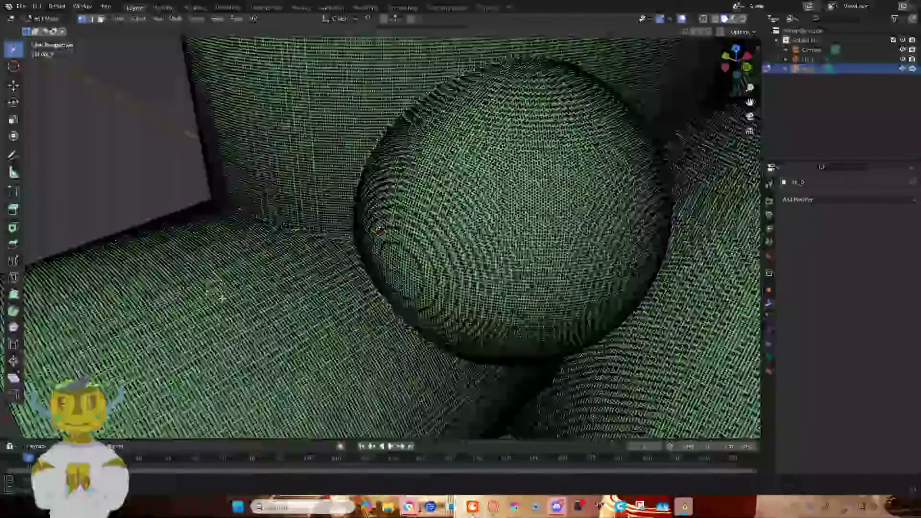
pyautogui.moveTo(226, 296); pyautogui.dragTo(163, 303)
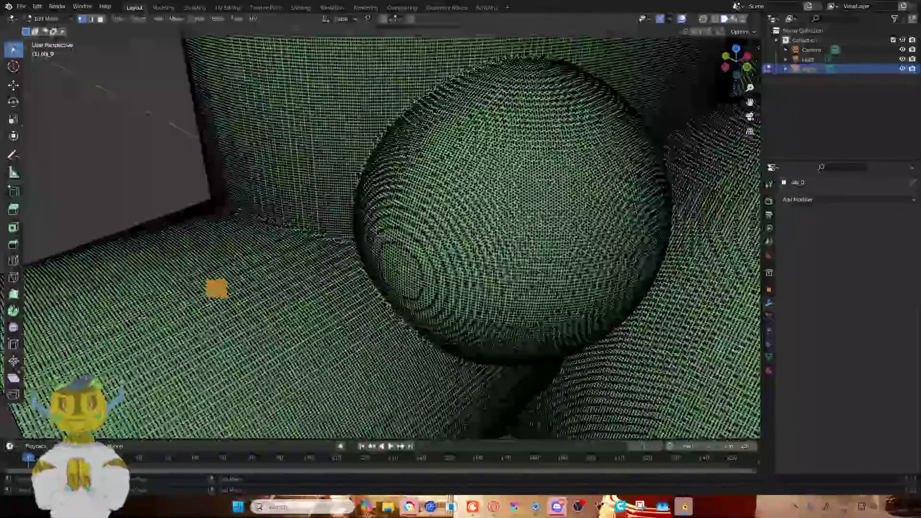
pyautogui.click(140, 318)
pyautogui.scroll(-3, 290, 308)
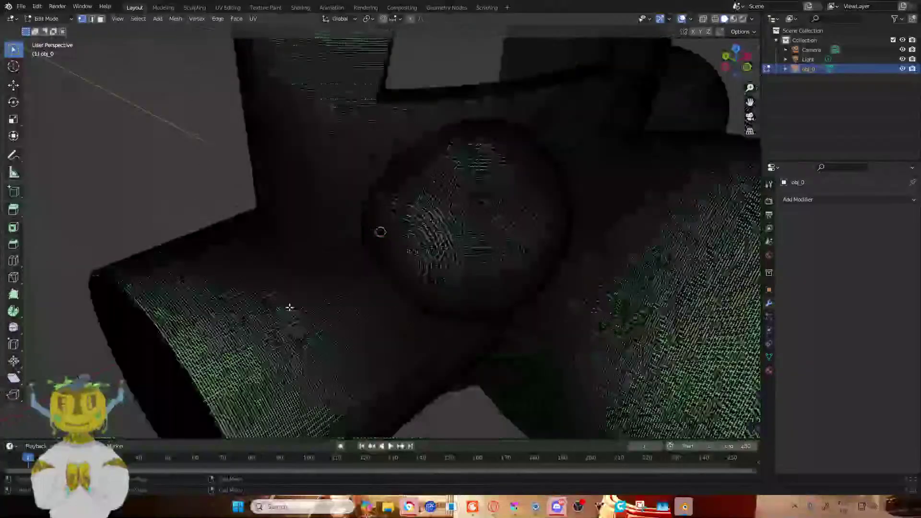
pyautogui.scroll(3, 290, 308)
pyautogui.press('Tab')
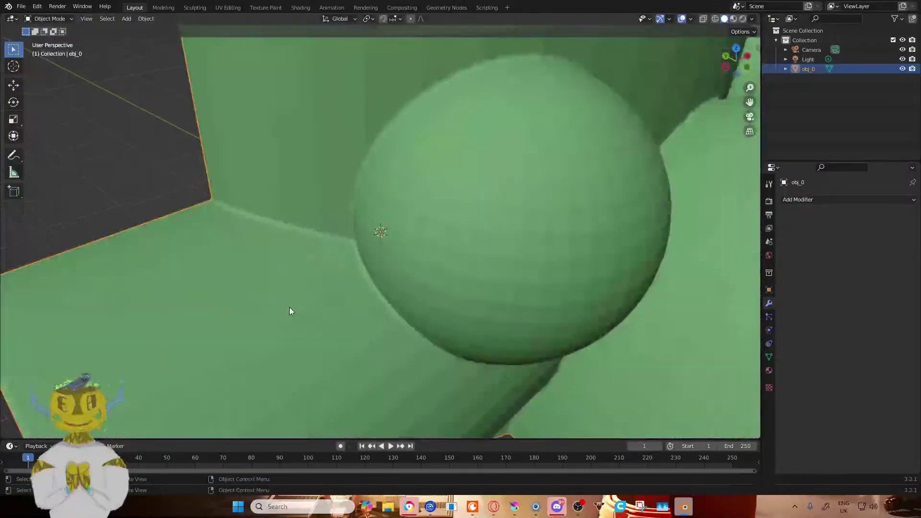
# - Examine the head's shading in Object Mode around the eye opening, cheek sphere, side cylinder and muzzle, both close up and from farther away
pyautogui.moveTo(289, 307); pyautogui.dragTo(316, 259, button='middle')
pyautogui.scroll(-5, 600, 210)
pyautogui.moveTo(600, 210); pyautogui.dragTo(487, 193, button='middle')
pyautogui.scroll(5, 325, 188)
pyautogui.moveTo(324, 183); pyautogui.dragTo(329, 196, button='middle')
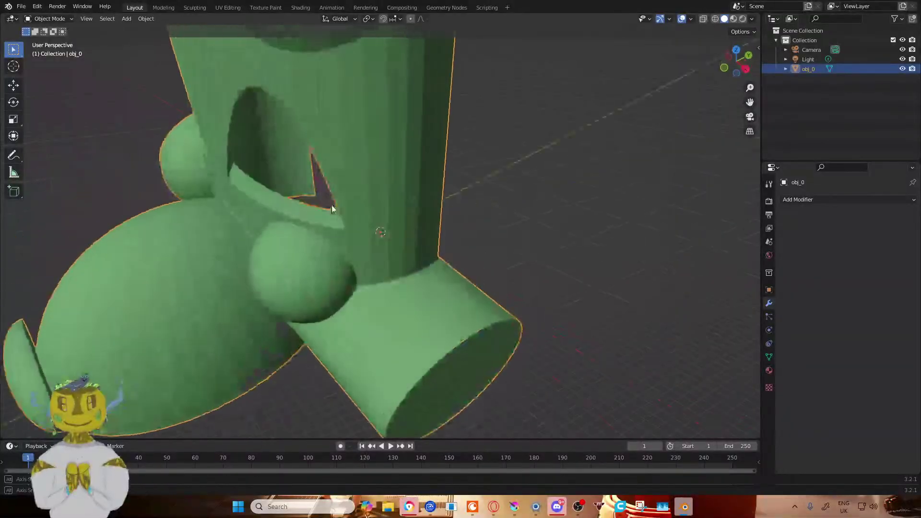
pyautogui.scroll(-5, 332, 205)
pyautogui.scroll(8, 332, 205)
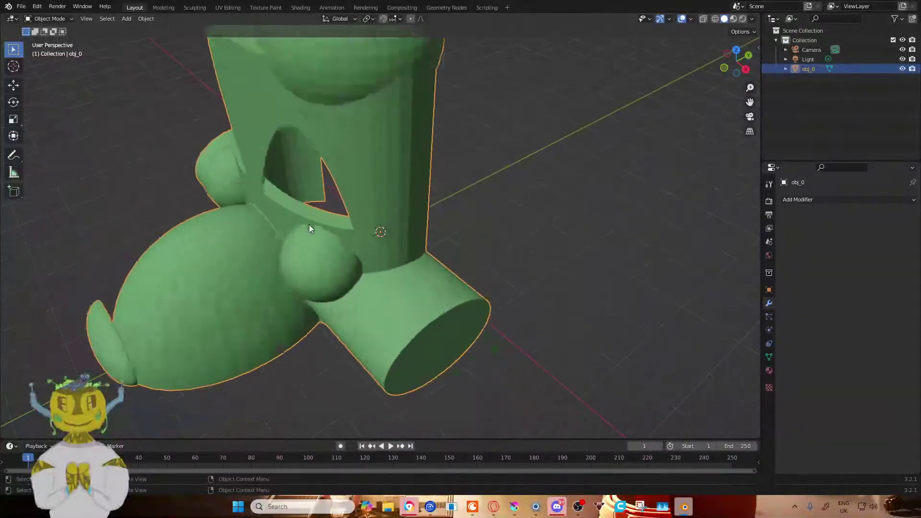
pyautogui.scroll(-8, 307, 259)
pyautogui.moveTo(304, 270); pyautogui.dragTo(432, 223, button='middle')
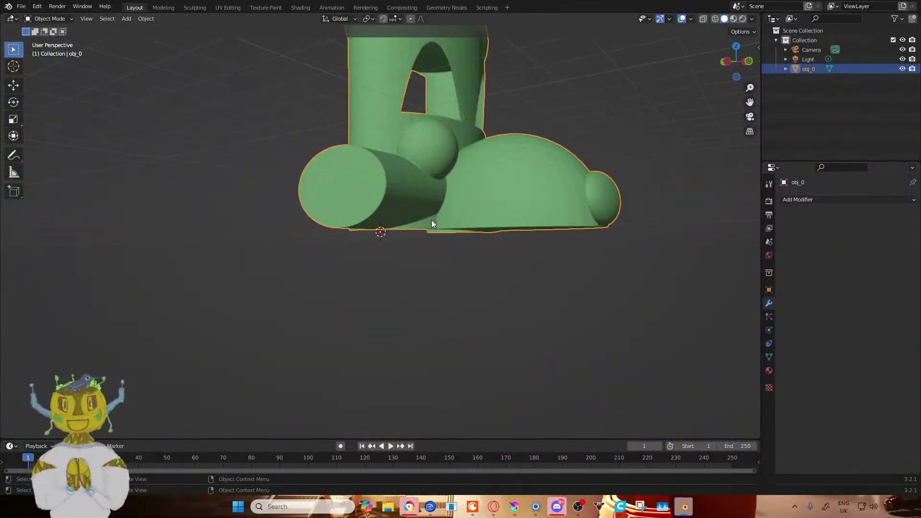
pyautogui.moveTo(432, 223); pyautogui.dragTo(379, 259, button='middle')
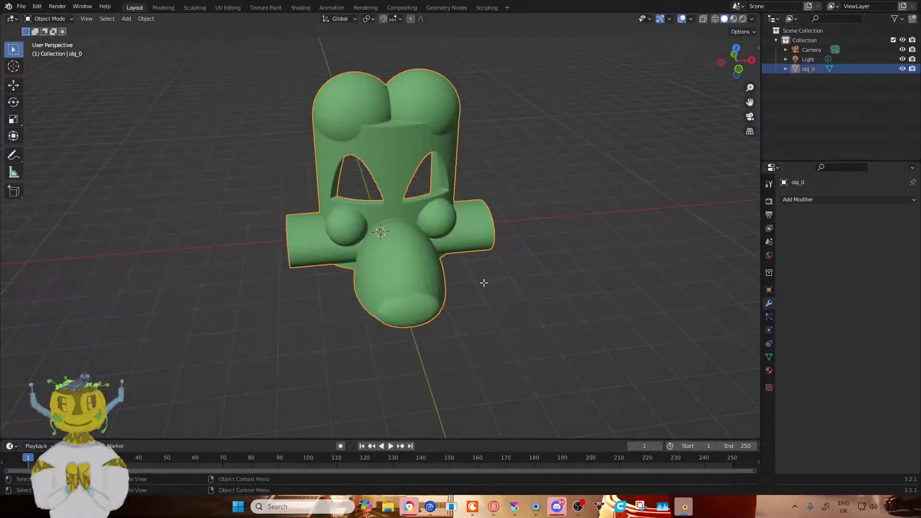
# - Select the entire head mesh in Edit Mode, flip its normals, and clear the selection
pyautogui.press('Tab')
pyautogui.press('a')
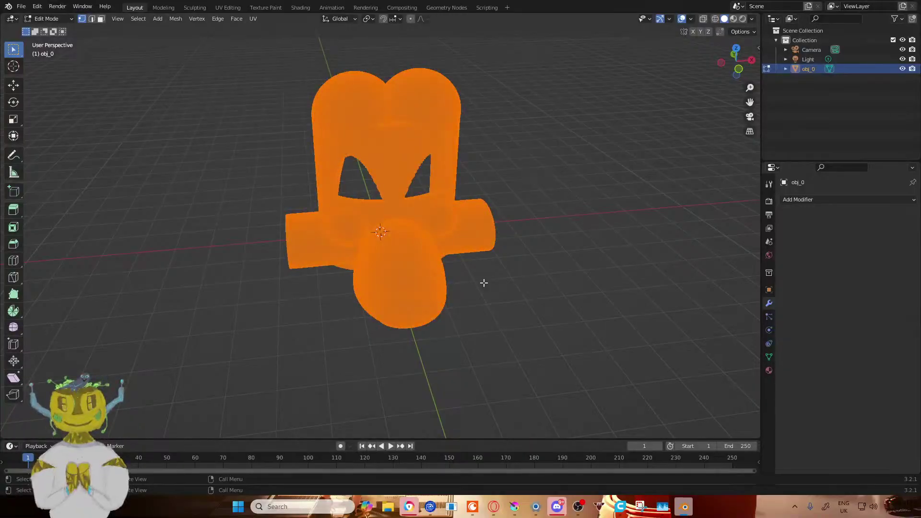
pyautogui.hotkey('alt', 'n')
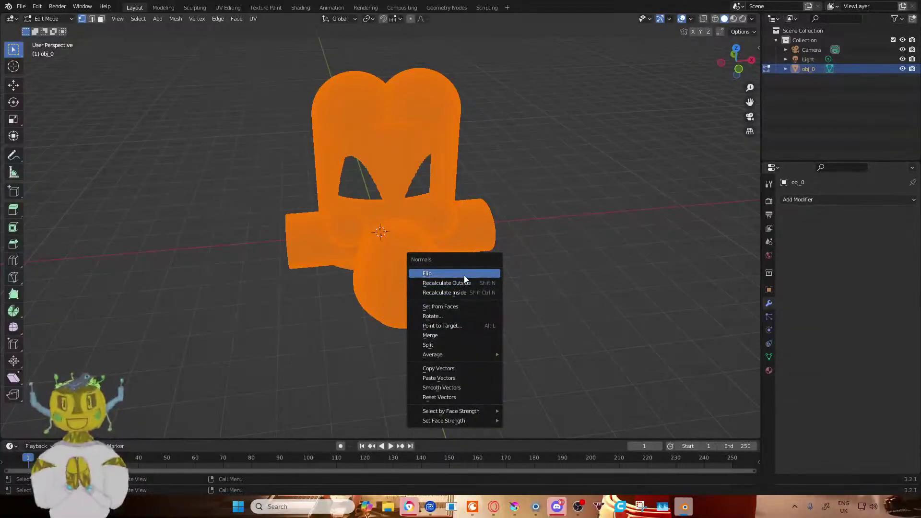
pyautogui.click(465, 276)
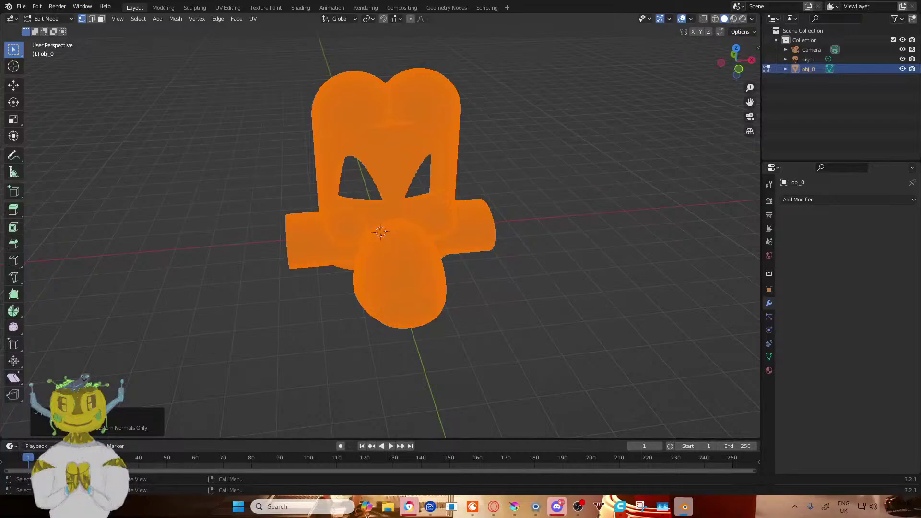
pyautogui.click(282, 130)
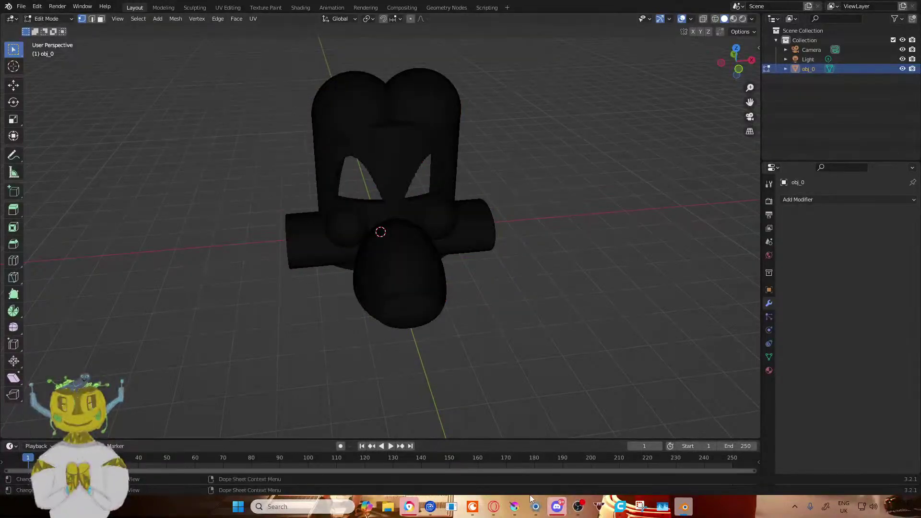
# - Switch to the browser to consult ChatGPT, return to Blender, and put the head back in Object Mode
pyautogui.click(497, 508)
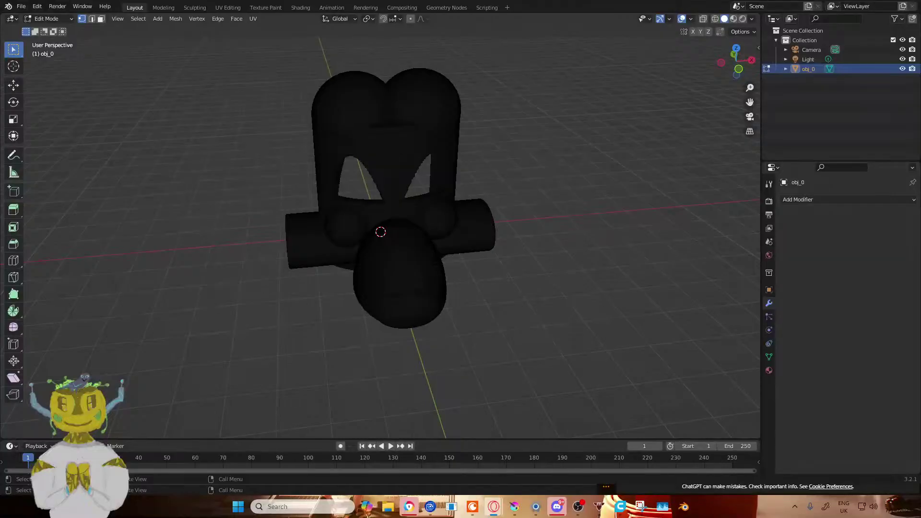
pyautogui.hotkey('alt', 'Tab')
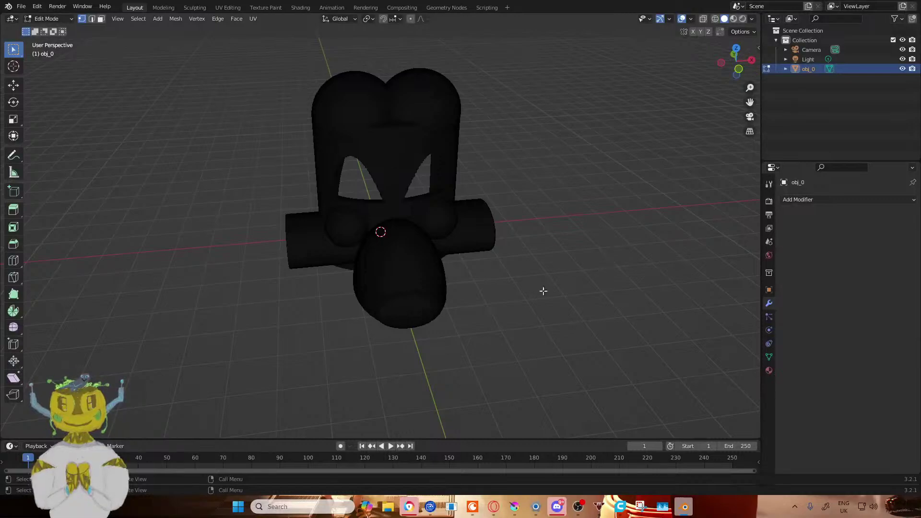
pyautogui.press('Tab')
# - Examine the front of the head around the cheek spheres, eye openings and muzzle, with the object both deselected and reselected
pyautogui.scroll(5, 369, 252)
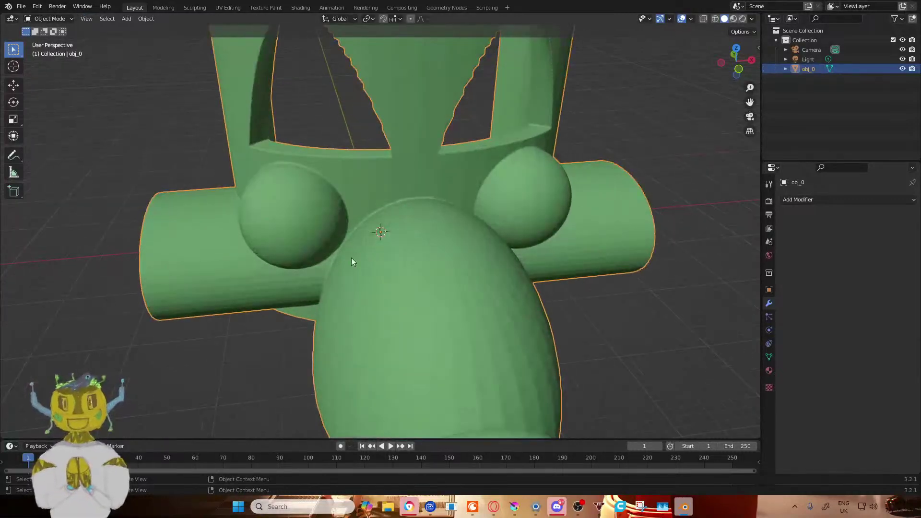
pyautogui.scroll(-3, 351, 257)
pyautogui.click(230, 362)
pyautogui.moveTo(229, 362); pyautogui.dragTo(290, 298, button='middle')
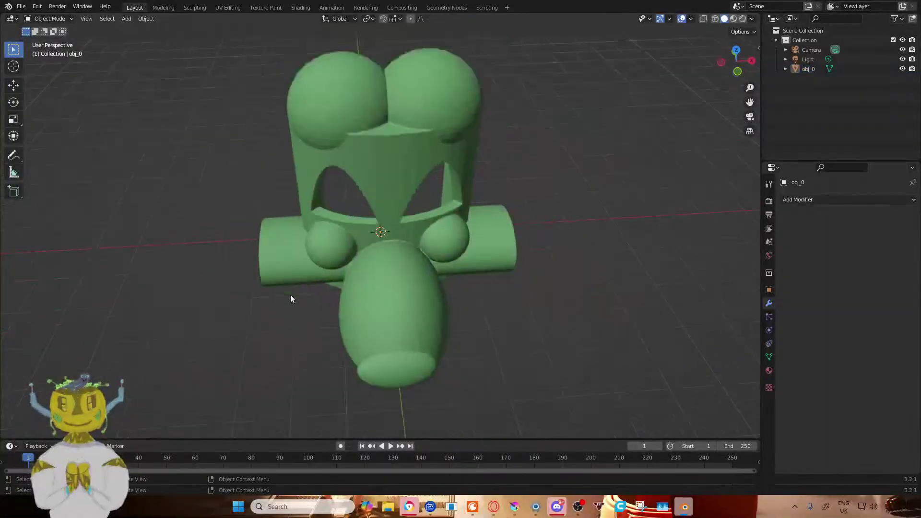
pyautogui.scroll(-2, 289, 298)
pyautogui.scroll(6, 370, 150)
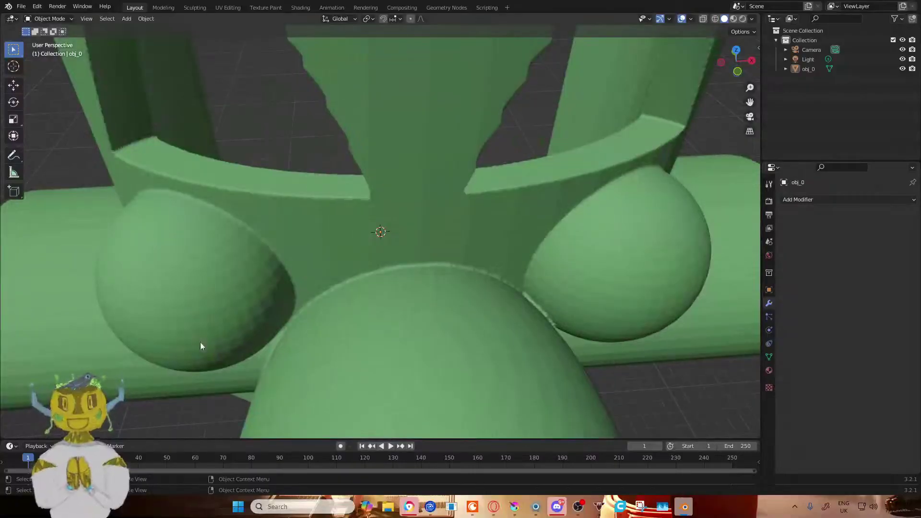
pyautogui.click(188, 335)
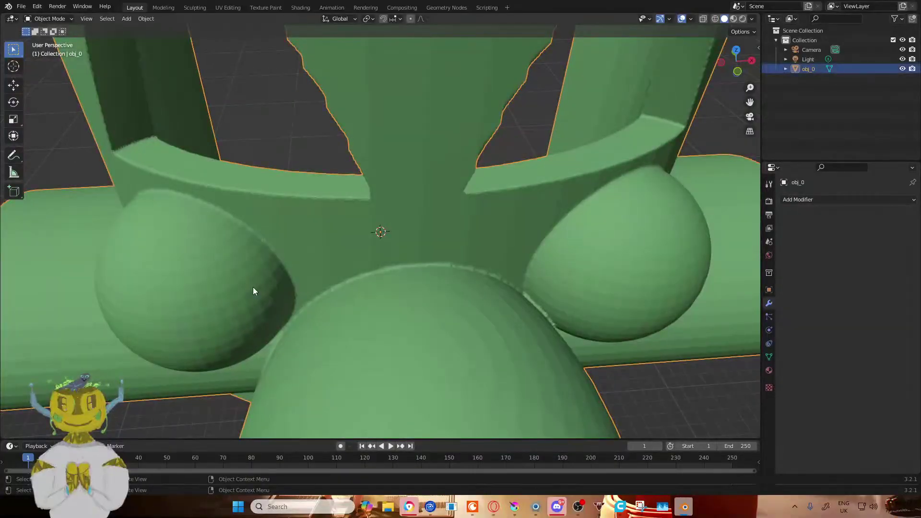
pyautogui.scroll(-5, 253, 290)
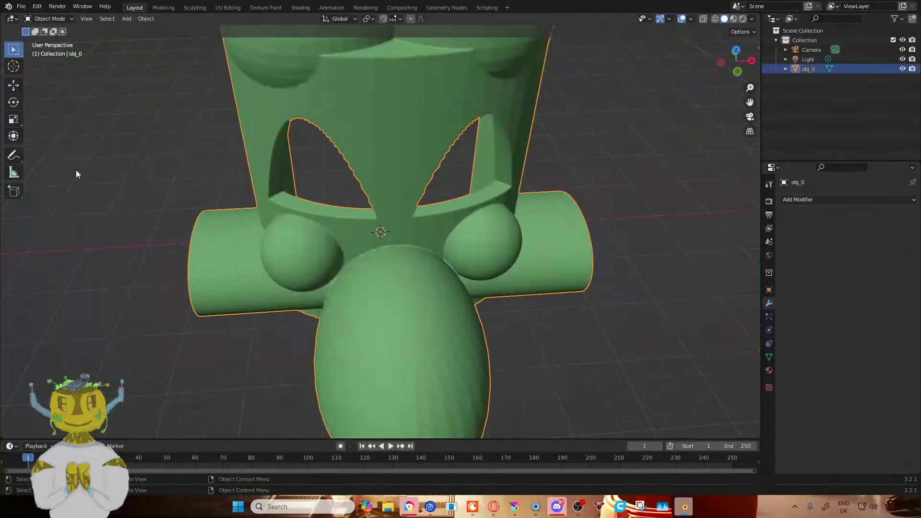
pyautogui.scroll(3, 271, 349)
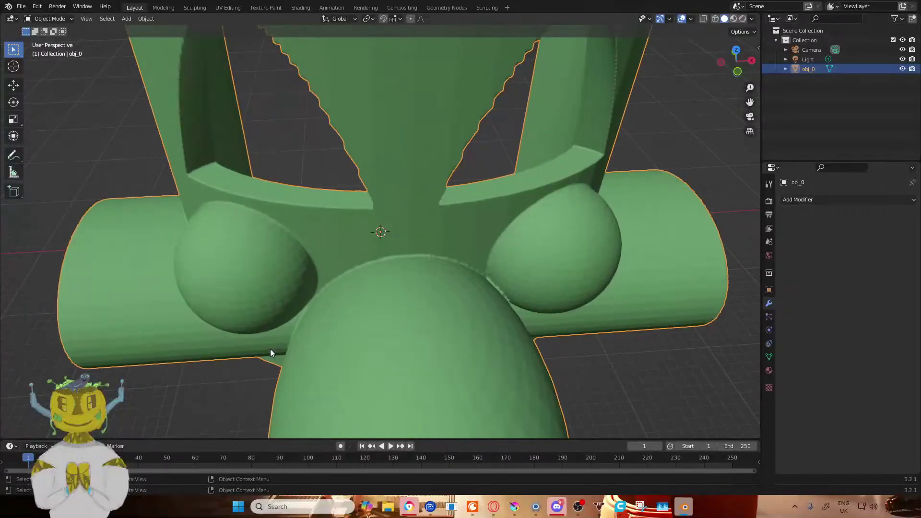
# - Examine the side of the head where the cylinder, cheek sphere and muzzle meet, close up and from farther away
pyautogui.moveTo(270, 349); pyautogui.dragTo(318, 319, button='middle')
pyautogui.scroll(-3, 309, 303)
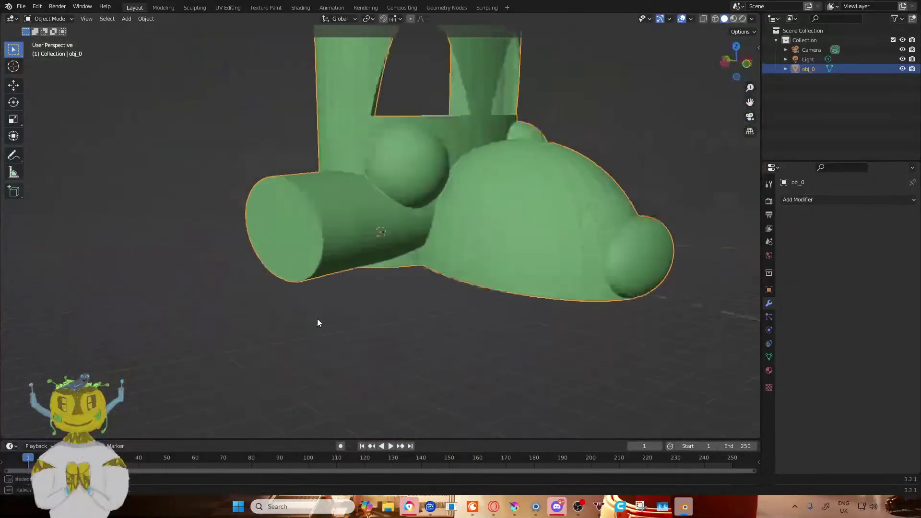
pyautogui.scroll(3, 318, 322)
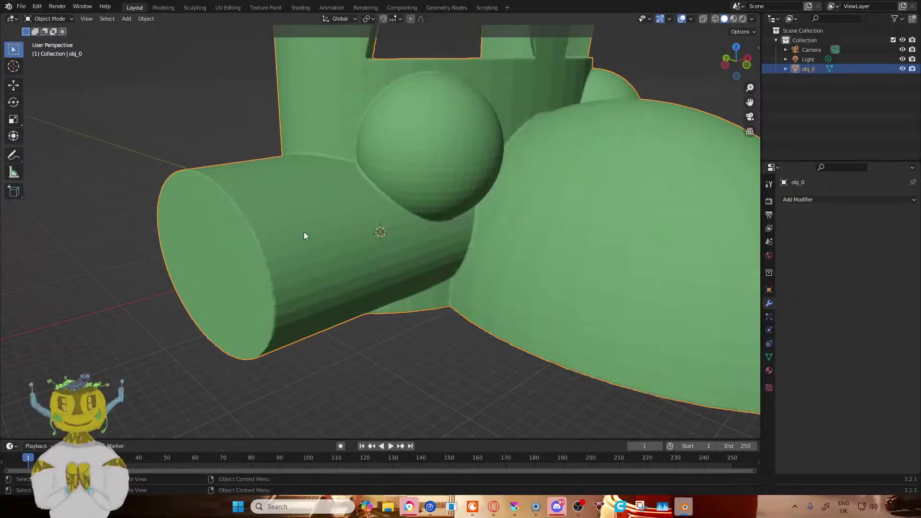
pyautogui.moveTo(304, 231)
pyautogui.mouseDown(button='middle')
pyautogui.moveTo(310, 258)
pyautogui.moveTo(311, 244)
pyautogui.mouseUp(button='middle')
pyautogui.scroll(-2, 311, 244)
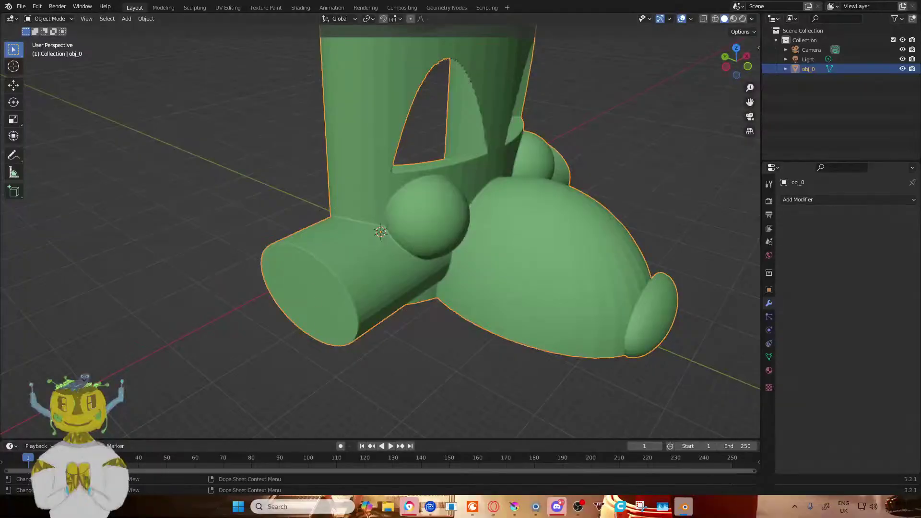
pyautogui.scroll(5, 460, 383)
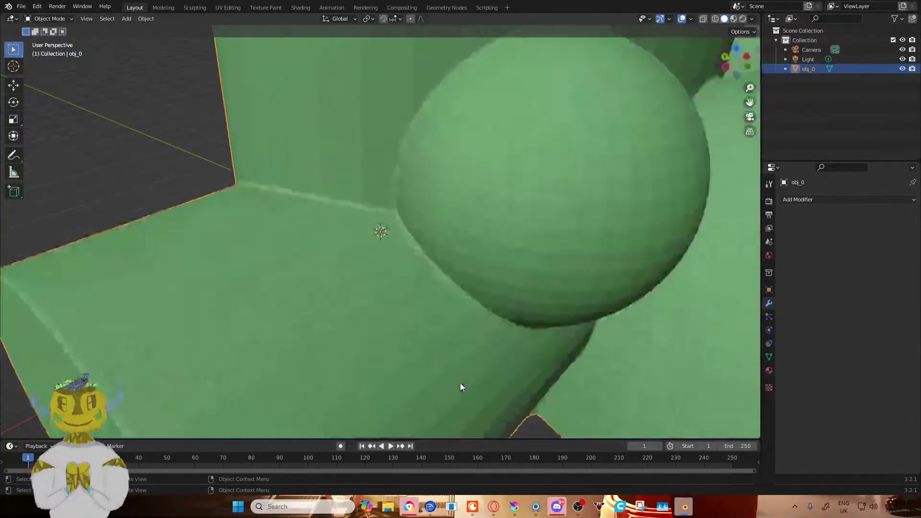
pyautogui.scroll(-5, 460, 383)
# - Examine the whole head from the front, from both low and raised angles, and from the side to judge its surface
pyautogui.moveTo(527, 313); pyautogui.dragTo(473, 323, button='middle')
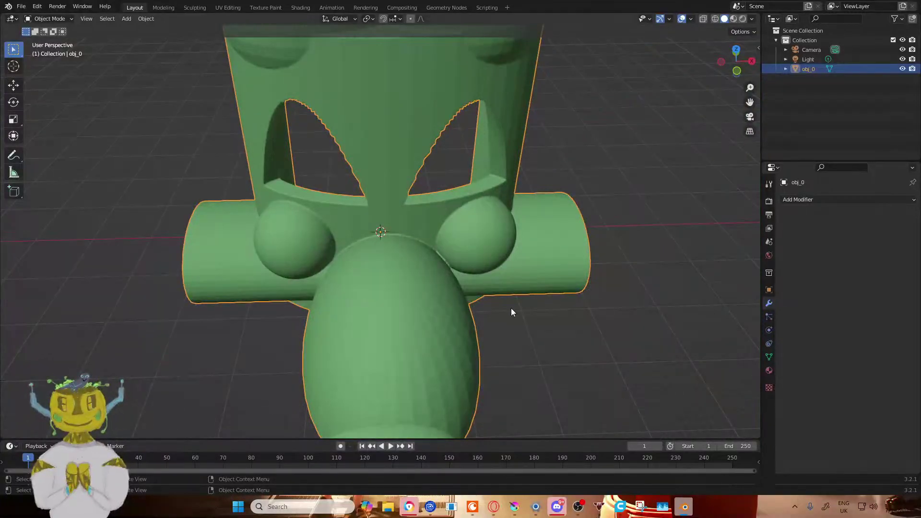
pyautogui.moveTo(512, 309); pyautogui.dragTo(502, 266, button='middle')
pyautogui.scroll(-2, 499, 347)
pyautogui.scroll(2, 369, 354)
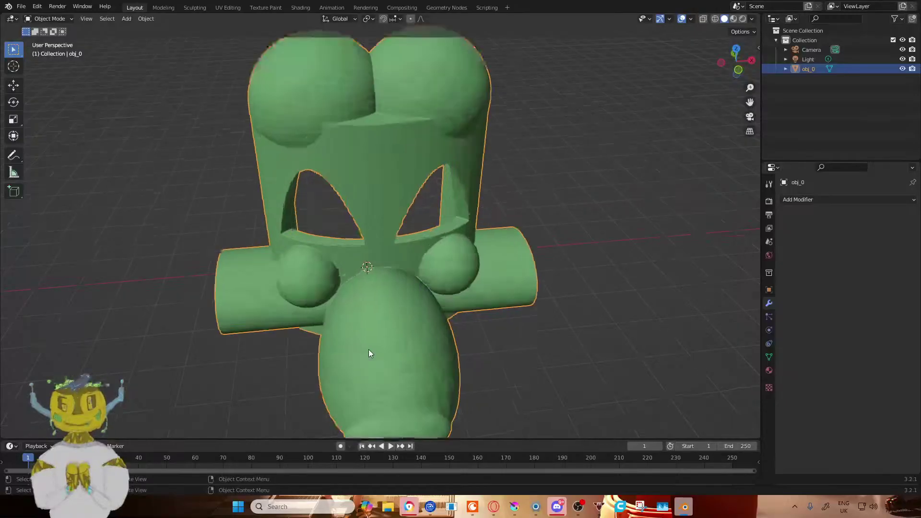
pyautogui.scroll(3, 368, 354)
pyautogui.moveTo(294, 355); pyautogui.dragTo(332, 323, button='middle')
pyautogui.scroll(-3, 332, 323)
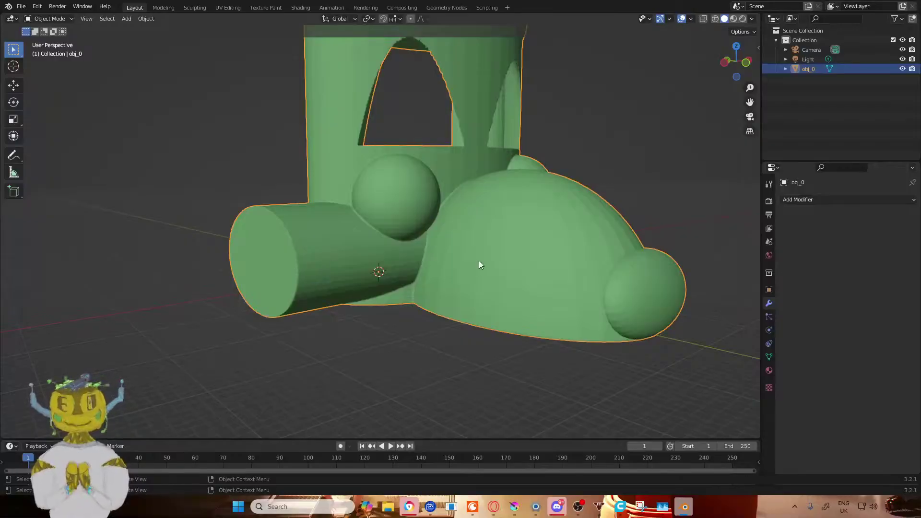
pyautogui.moveTo(480, 265)
pyautogui.mouseDown(button='middle')
pyautogui.moveTo(453, 294)
pyautogui.moveTo(312, 355)
pyautogui.moveTo(156, 355)
pyautogui.moveTo(137, 316)
pyautogui.moveTo(562, 298)
pyautogui.moveTo(434, 269)
pyautogui.moveTo(475, 246)
pyautogui.mouseUp(button='middle')
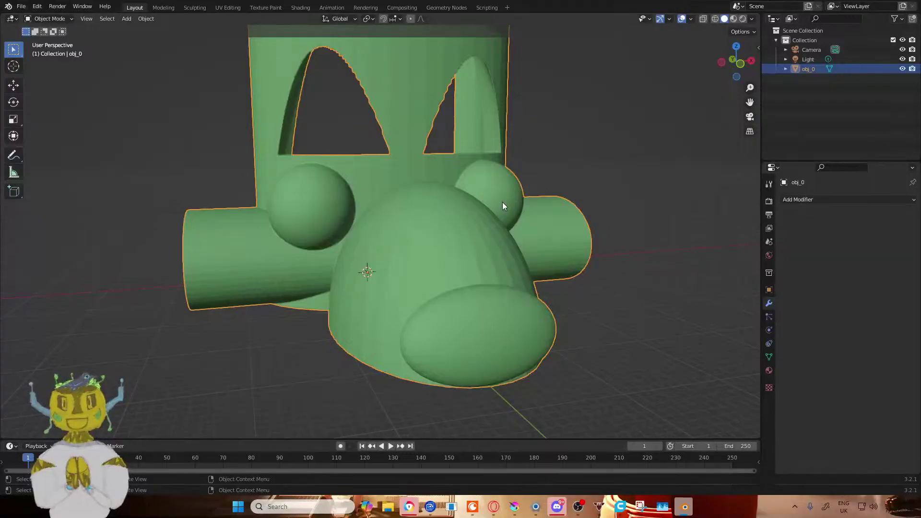
pyautogui.moveTo(365, 181); pyautogui.dragTo(397, 199, button='middle')
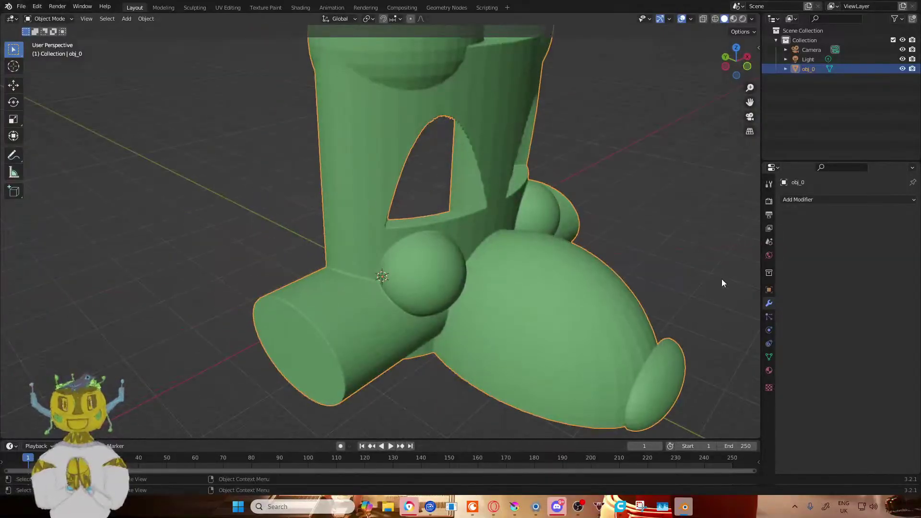
pyautogui.scroll(-3, 738, 274)
pyautogui.scroll(3, 738, 274)
pyautogui.moveTo(694, 254); pyautogui.dragTo(480, 238, button='middle')
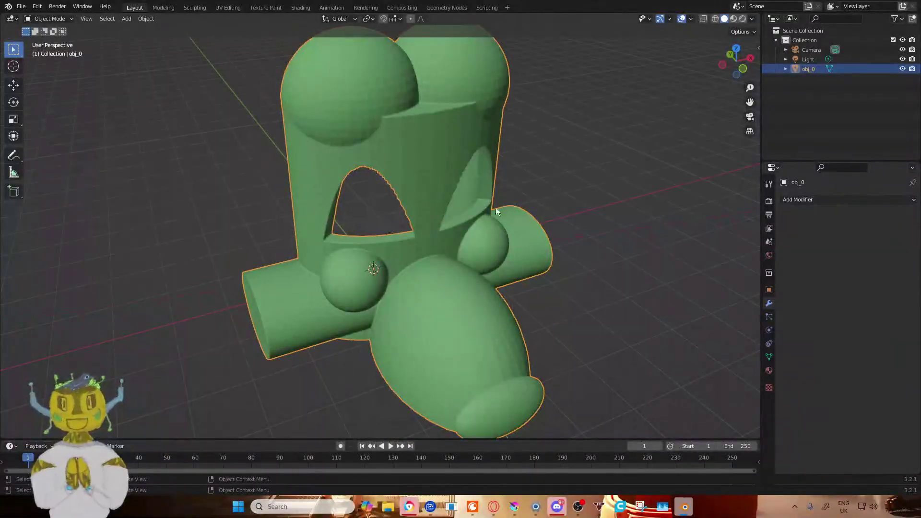
pyautogui.moveTo(496, 207)
pyautogui.mouseDown(button='middle')
pyautogui.moveTo(541, 212)
pyautogui.moveTo(539, 185)
pyautogui.moveTo(562, 189)
pyautogui.moveTo(506, 209)
pyautogui.mouseUp(button='middle')
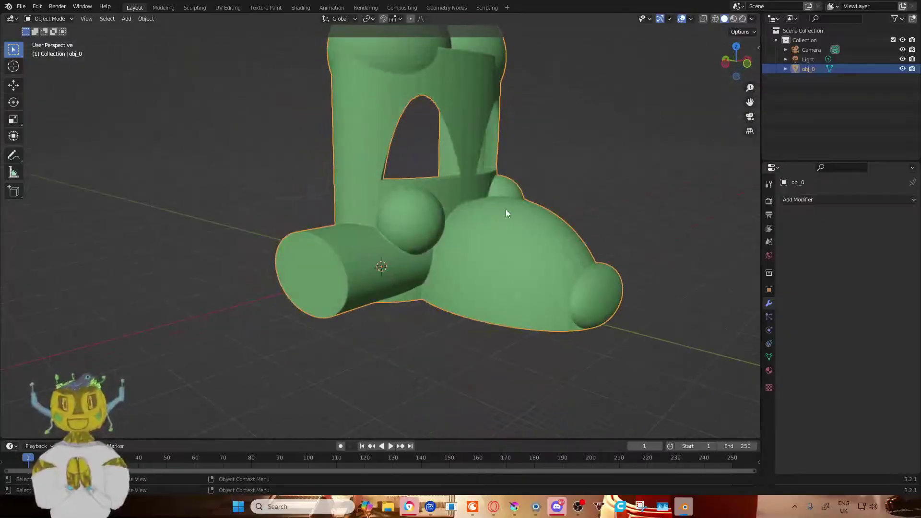
# - Check the remeshed head from the side and front, and delete it from the scene
pyautogui.scroll(2, 356, 294)
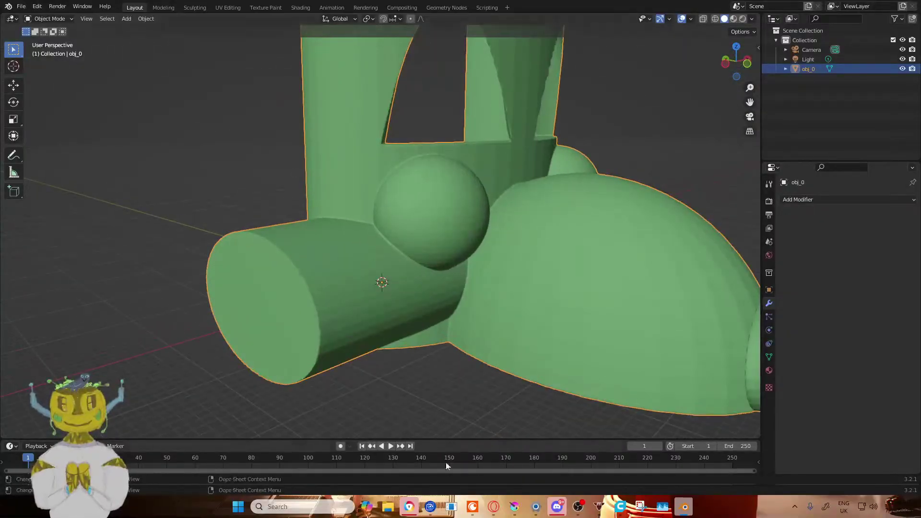
pyautogui.moveTo(492, 513)
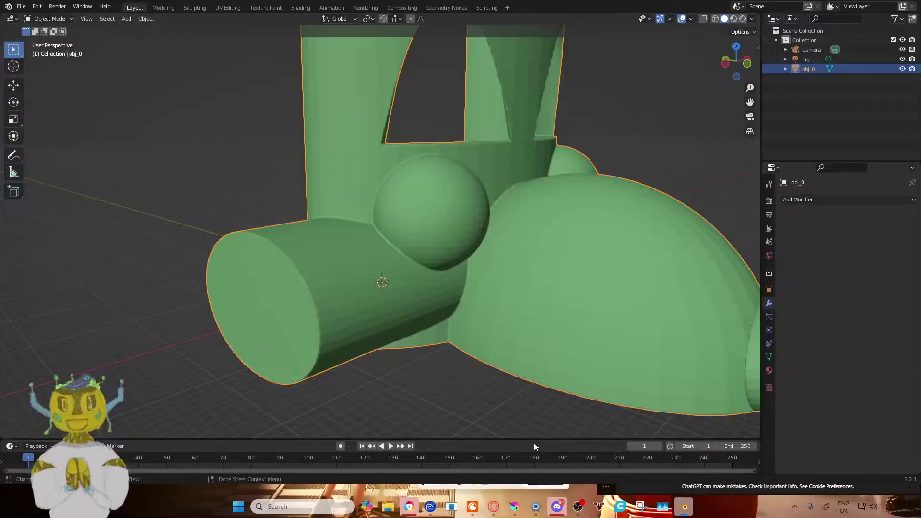
pyautogui.scroll(-4, 452, 389)
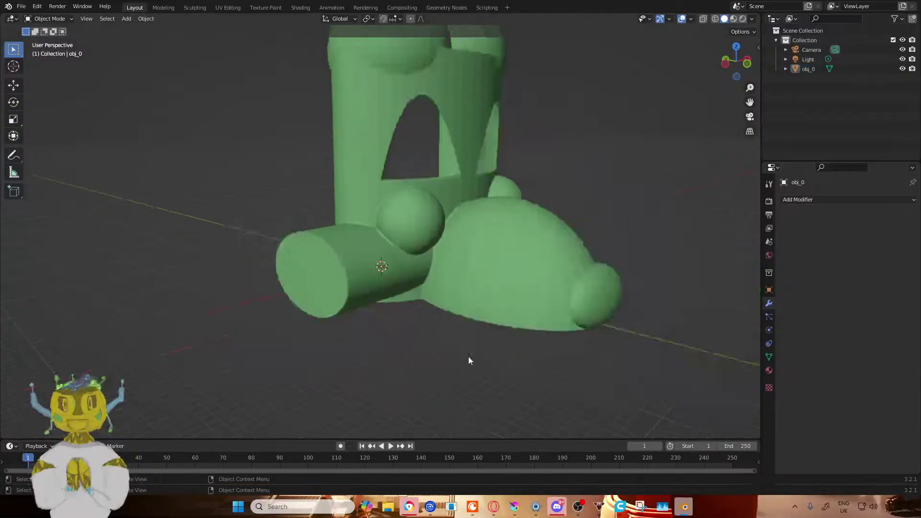
pyautogui.moveTo(468, 356); pyautogui.dragTo(455, 242, button='middle')
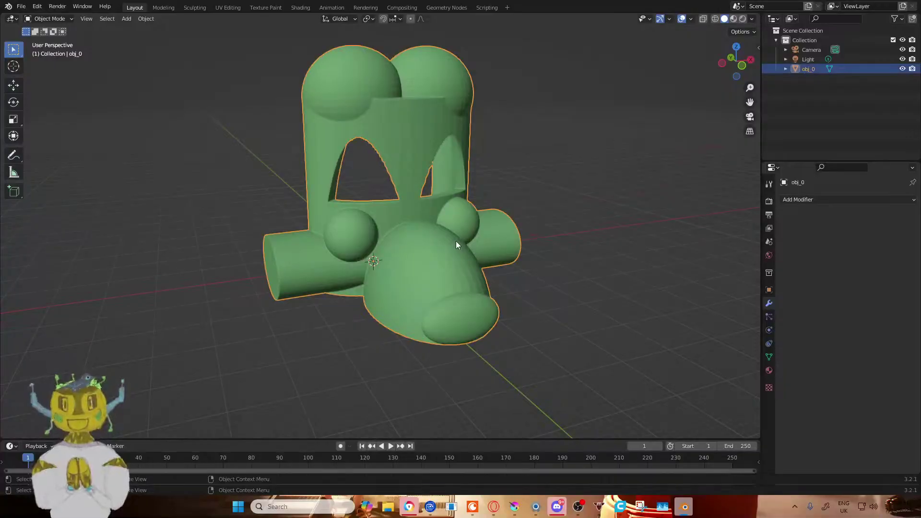
pyautogui.press('Delete')
# - Import the original head model again and rotate it upright so the muzzle faces forward
pyautogui.click(21, 6)
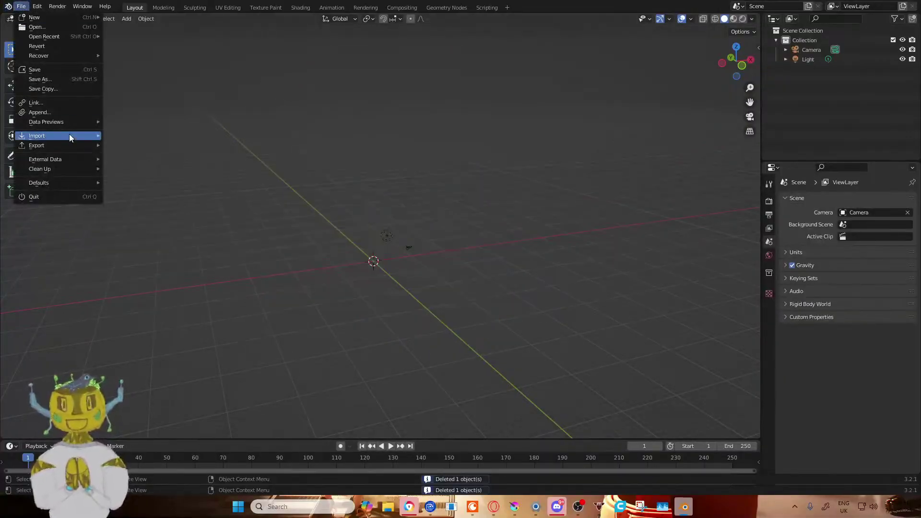
pyautogui.moveTo(69, 135)
pyautogui.click(154, 240)
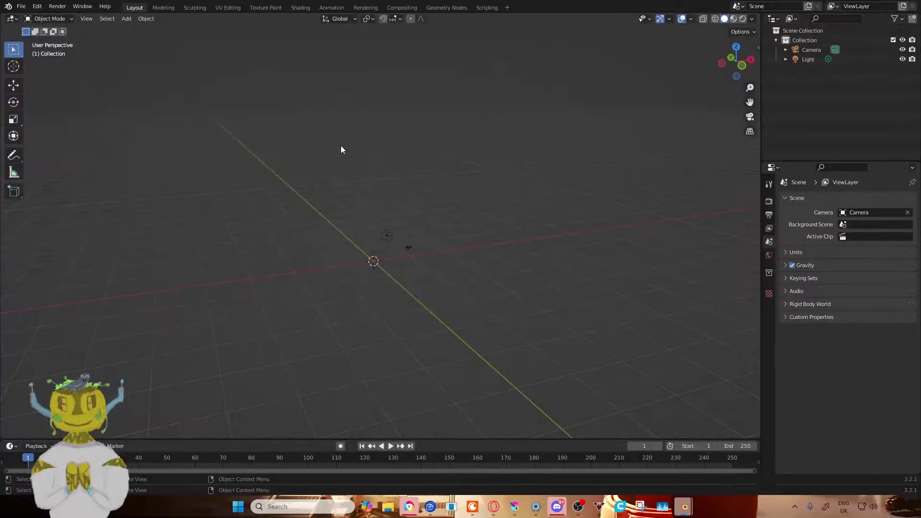
pyautogui.moveTo(429, 294); pyautogui.dragTo(520, 318, button='middle')
pyautogui.click(14, 101)
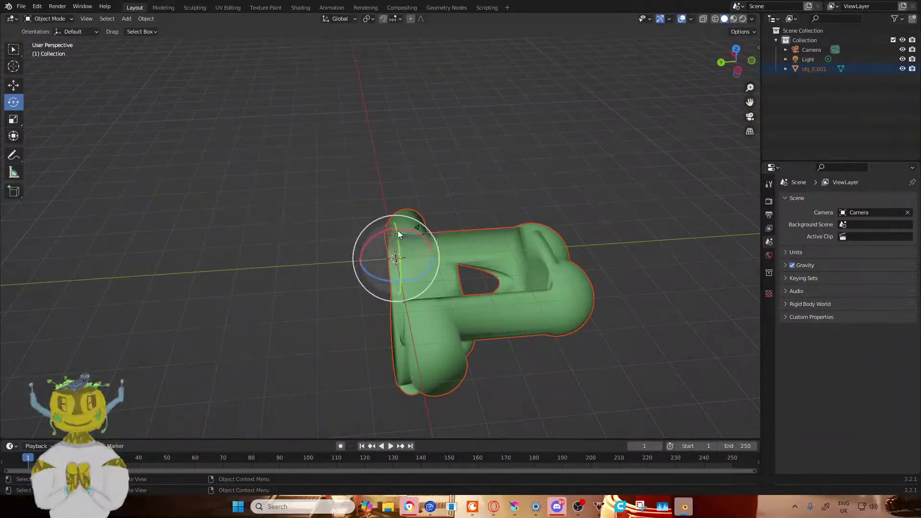
pyautogui.moveTo(398, 231); pyautogui.dragTo(328, 224)
pyautogui.click(585, 330)
# - Examine the imported head's front and side, including its triangle layout in Edit Mode around the eye openings, cheek spheres and cylinder
pyautogui.moveTo(585, 330); pyautogui.dragTo(457, 293, button='middle')
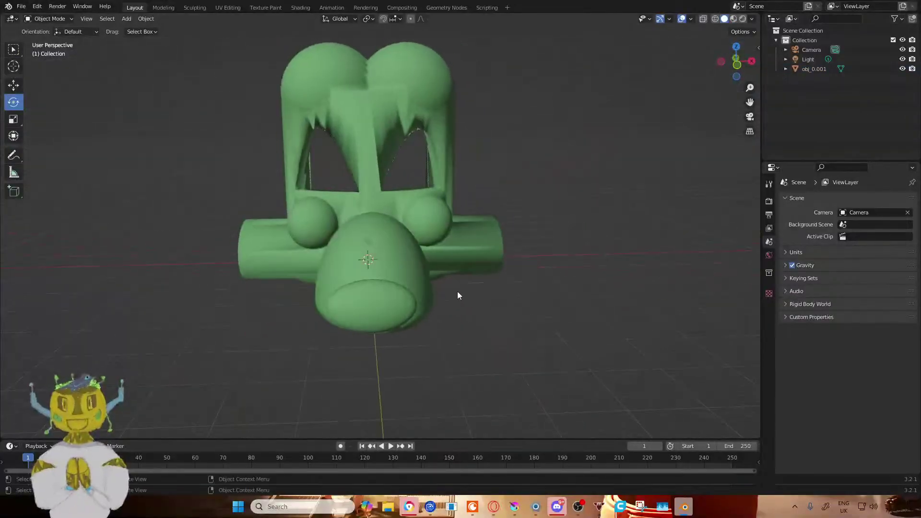
pyautogui.keyDown('shift'); pyautogui.moveTo(376, 274); pyautogui.dragTo(414, 289, button='middle'); pyautogui.keyUp('shift')
pyautogui.scroll(1, 423, 292)
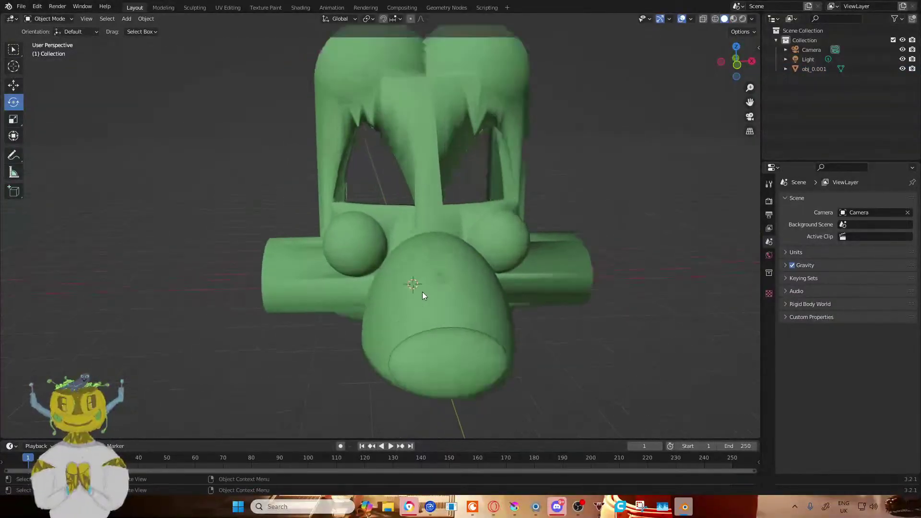
pyautogui.scroll(-5, 492, 251)
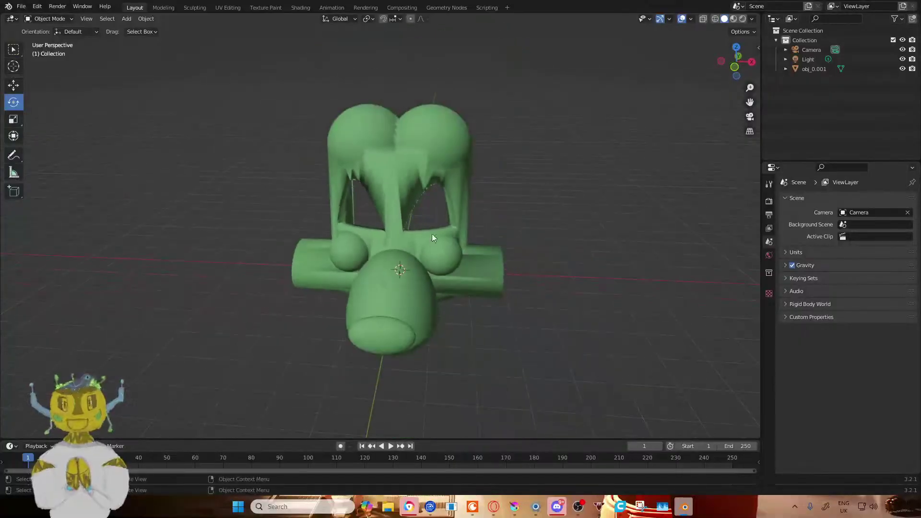
pyautogui.click(431, 235)
pyautogui.press('Tab')
pyautogui.scroll(3, 256, 278)
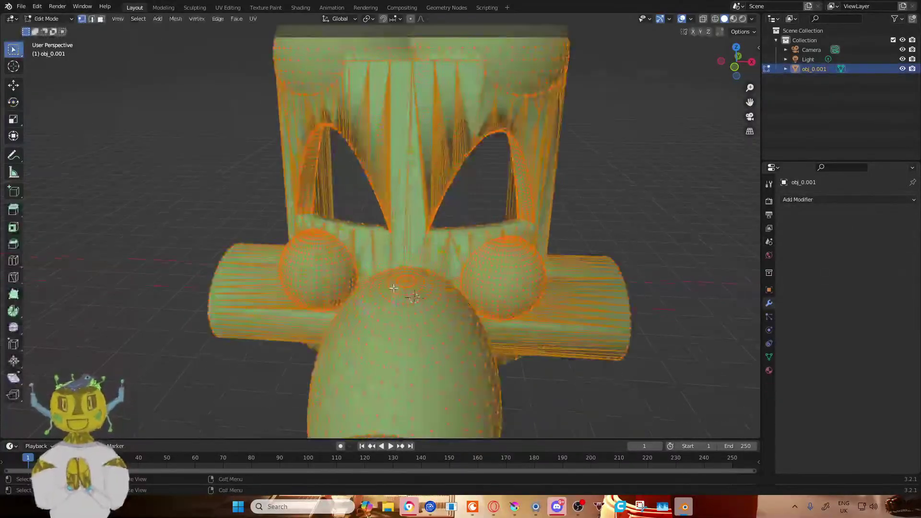
pyautogui.moveTo(256, 279); pyautogui.dragTo(412, 261, button='middle')
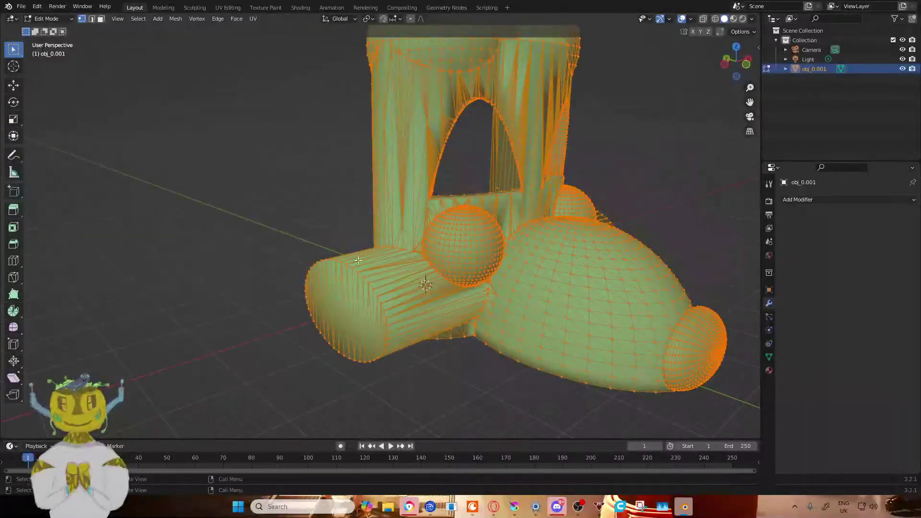
# - Try moving the selected upper rim vertices at the outer end of the side cylinder
pyautogui.click(323, 242)
pyautogui.moveTo(376, 308); pyautogui.dragTo(364, 265)
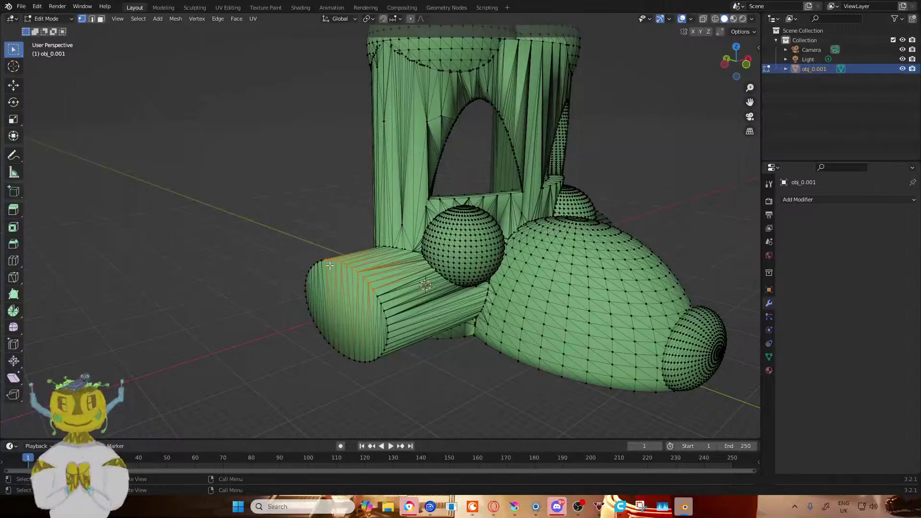
pyautogui.press('g')
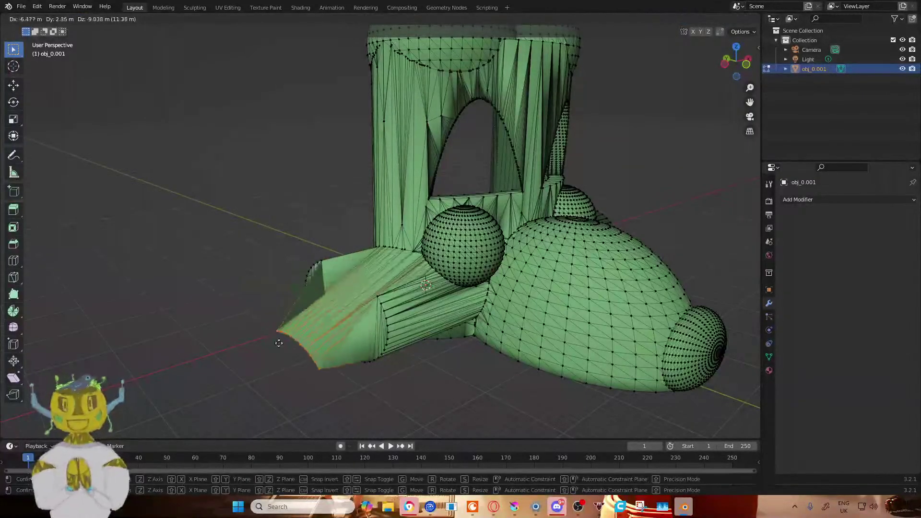
pyautogui.rightClick(422, 330)
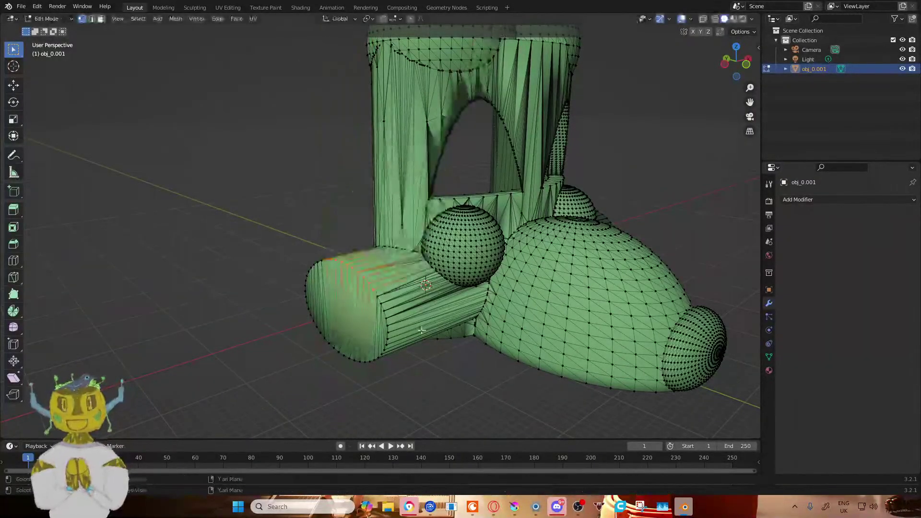
pyautogui.rightClick(597, 273)
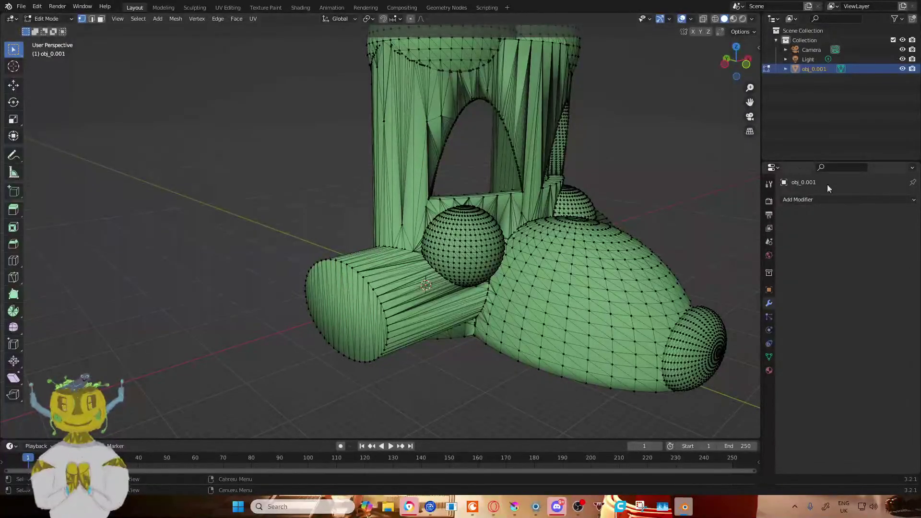
# - Add a Voxel Remesh modifier with a 0.1 m voxel size and smooth shading, and apply it in Object Mode
pyautogui.click(859, 199)
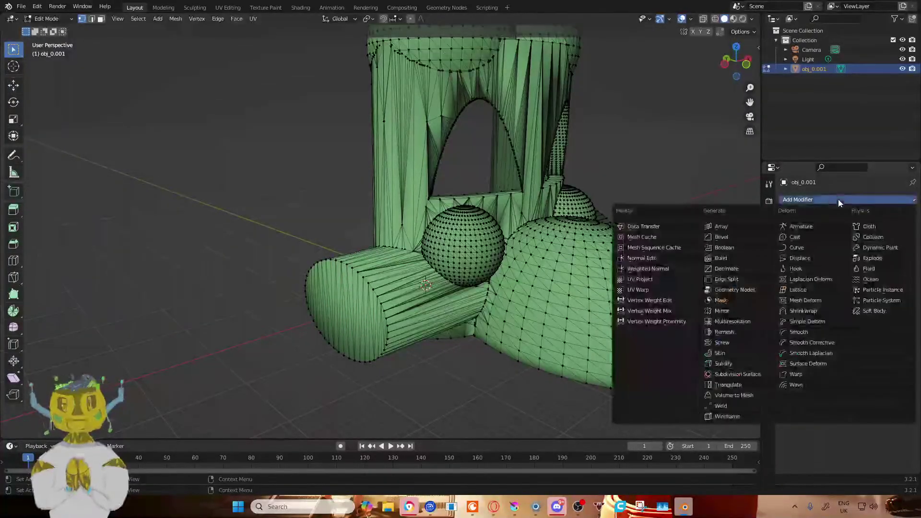
pyautogui.click(716, 333)
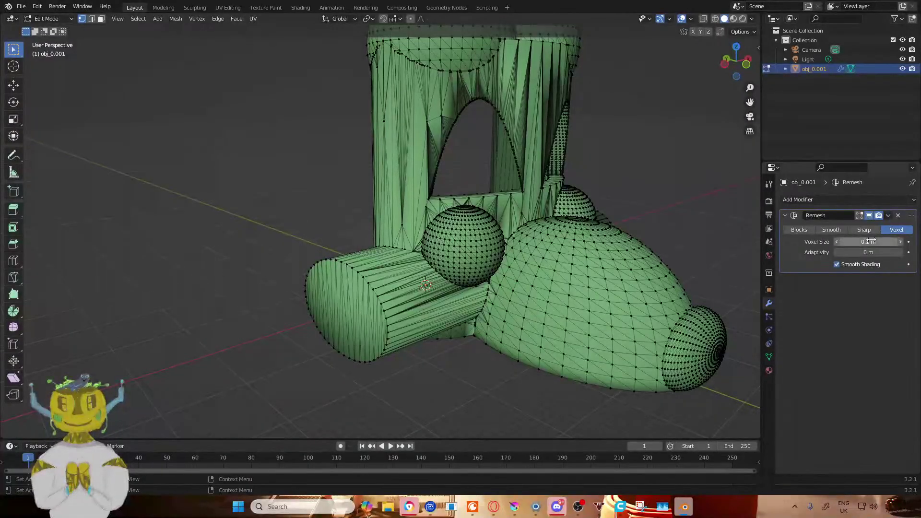
pyautogui.click(888, 216)
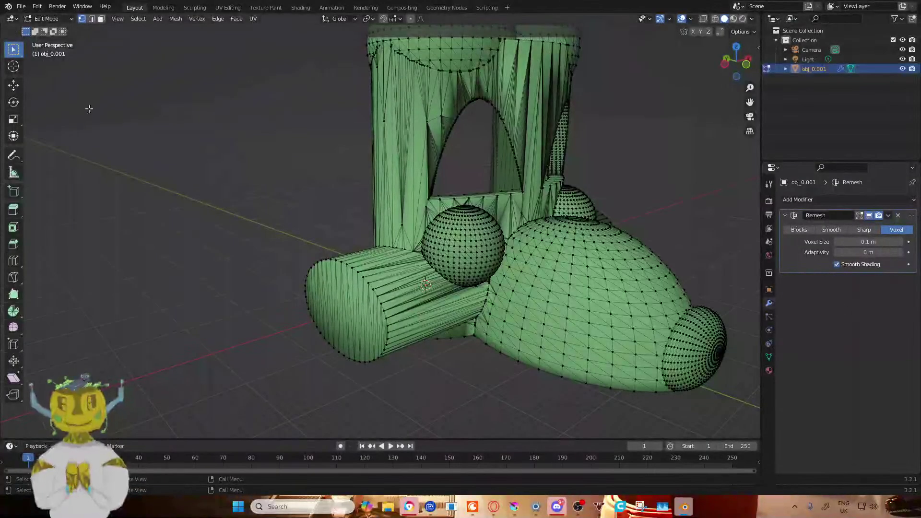
pyautogui.press('Tab')
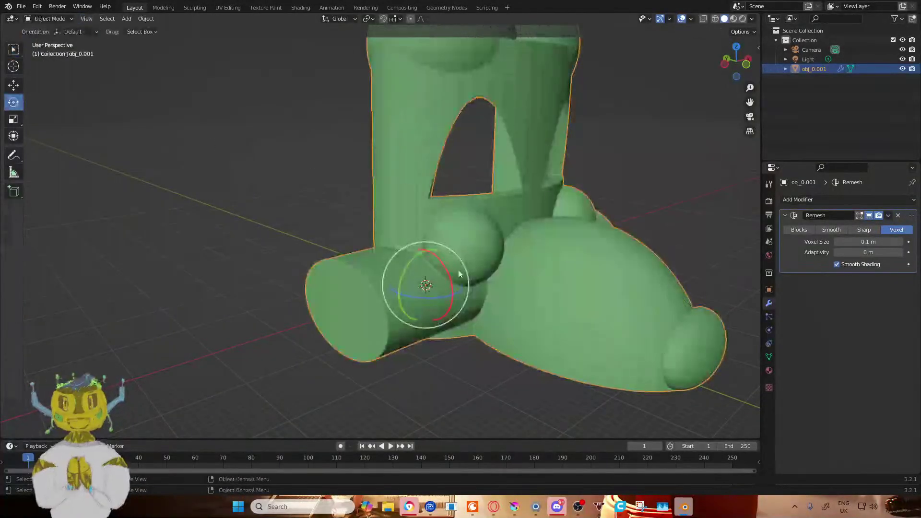
pyautogui.click(889, 215)
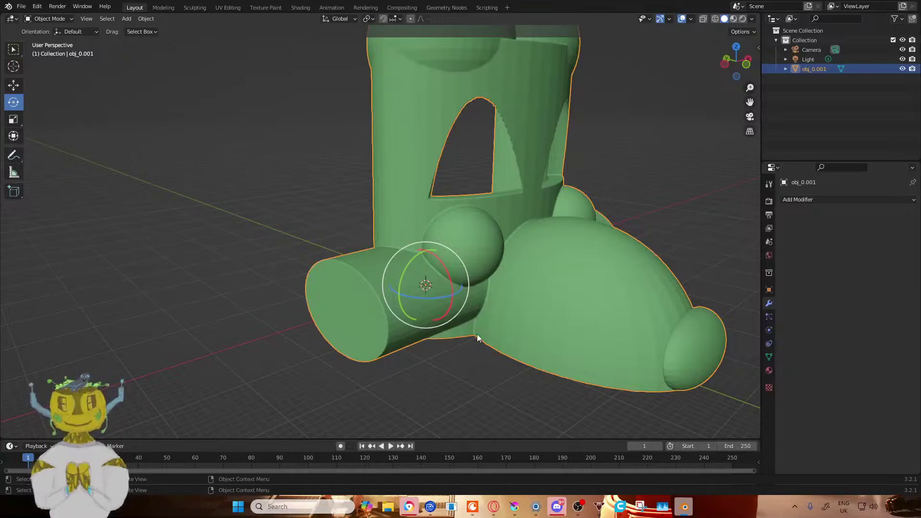
pyautogui.click(403, 402)
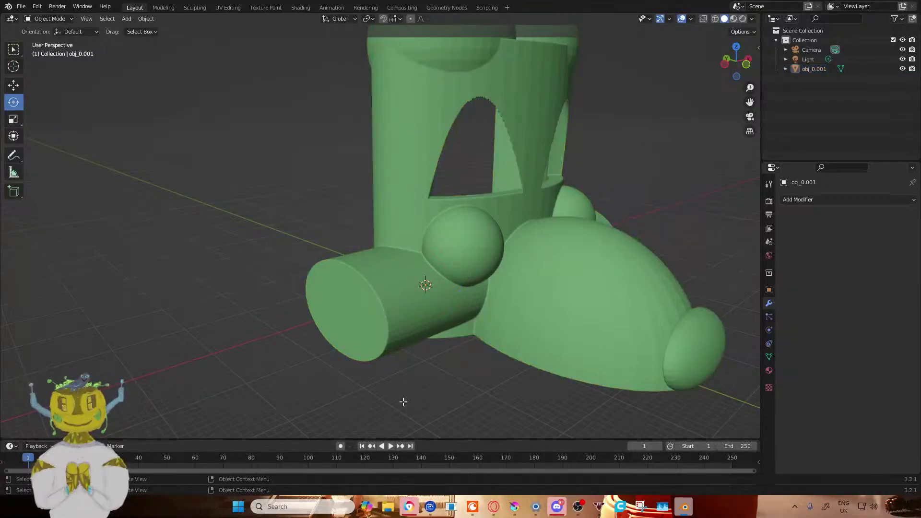
# - Examine the remeshed head's mesh density in Edit Mode and its cylinder and cheek sphere junction up close in Object Mode
pyautogui.press('Tab')
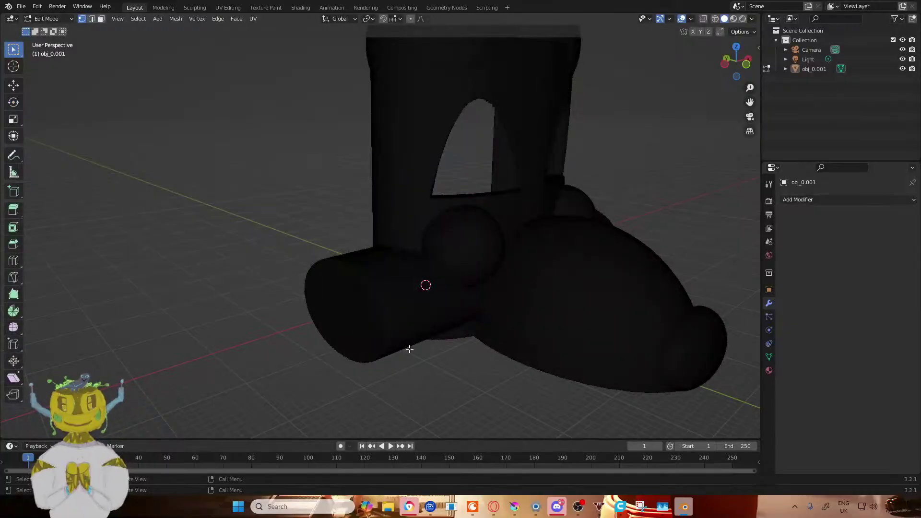
pyautogui.press('Tab')
pyautogui.moveTo(510, 242)
pyautogui.mouseDown(button='middle')
pyautogui.moveTo(473, 288)
pyautogui.moveTo(465, 253)
pyautogui.moveTo(499, 245)
pyautogui.mouseUp(button='middle')
pyautogui.click(447, 296)
pyautogui.scroll(5, 449, 397)
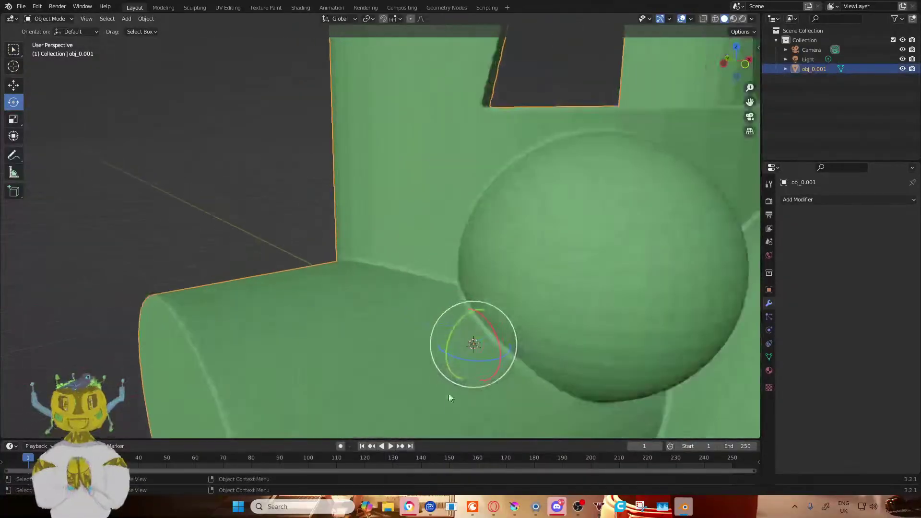
pyautogui.scroll(-5, 449, 397)
pyautogui.click(454, 369)
pyautogui.moveTo(454, 370)
pyautogui.mouseDown(button='middle')
pyautogui.moveTo(454, 344)
pyautogui.moveTo(466, 380)
pyautogui.mouseUp(button='middle')
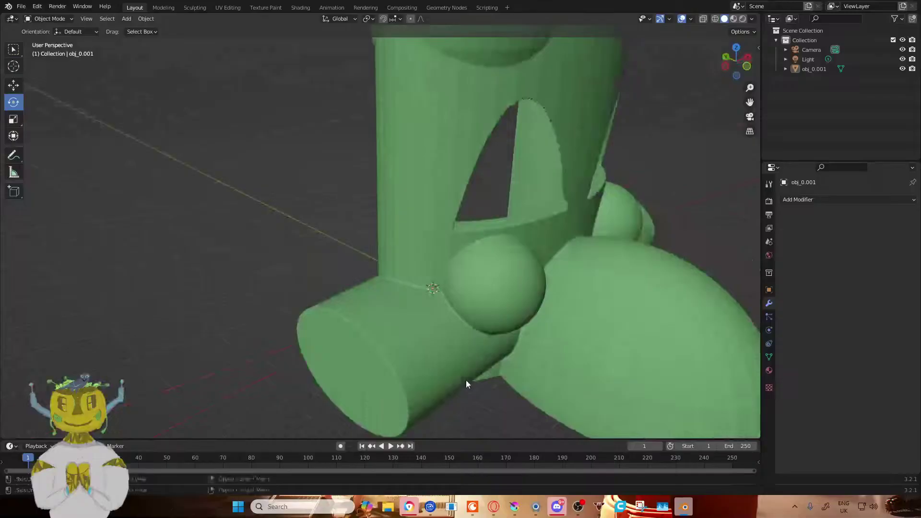
# - Look through the available modifiers and inspect the remeshed head from both sides, with the object selected and deselected
pyautogui.click(840, 200)
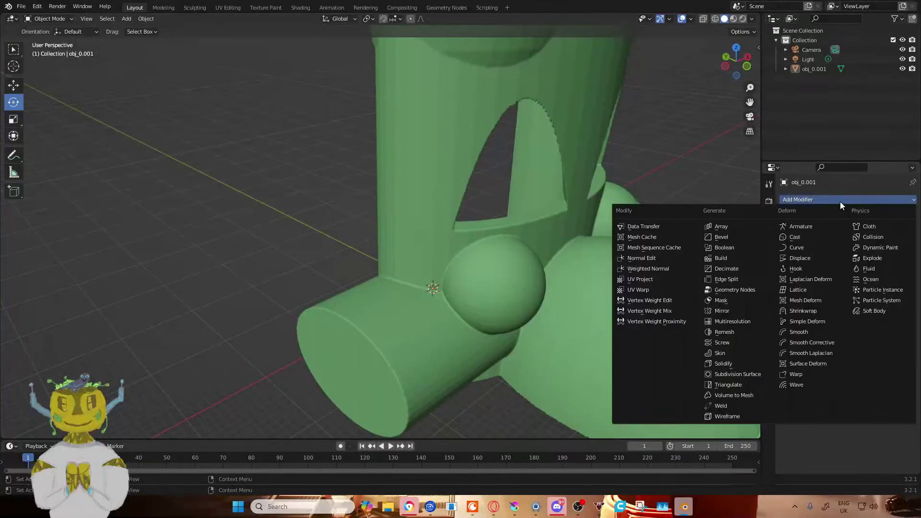
pyautogui.click(840, 202)
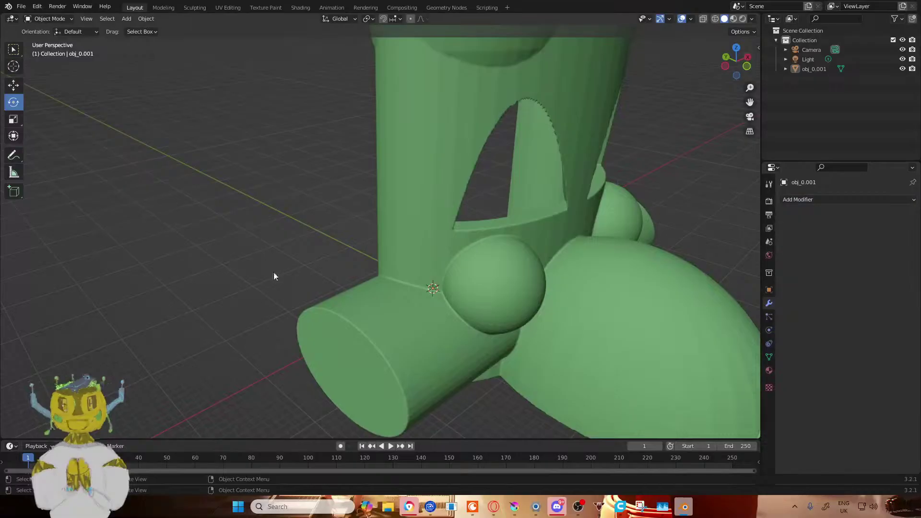
pyautogui.moveTo(274, 276); pyautogui.dragTo(590, 243, button='middle')
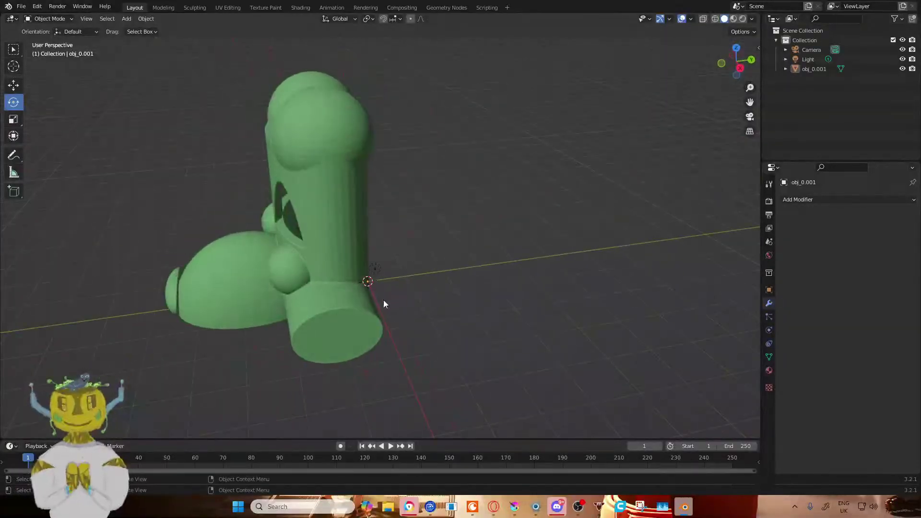
pyautogui.moveTo(384, 304); pyautogui.dragTo(485, 278, button='middle')
pyautogui.moveTo(490, 275); pyautogui.dragTo(555, 313, button='middle')
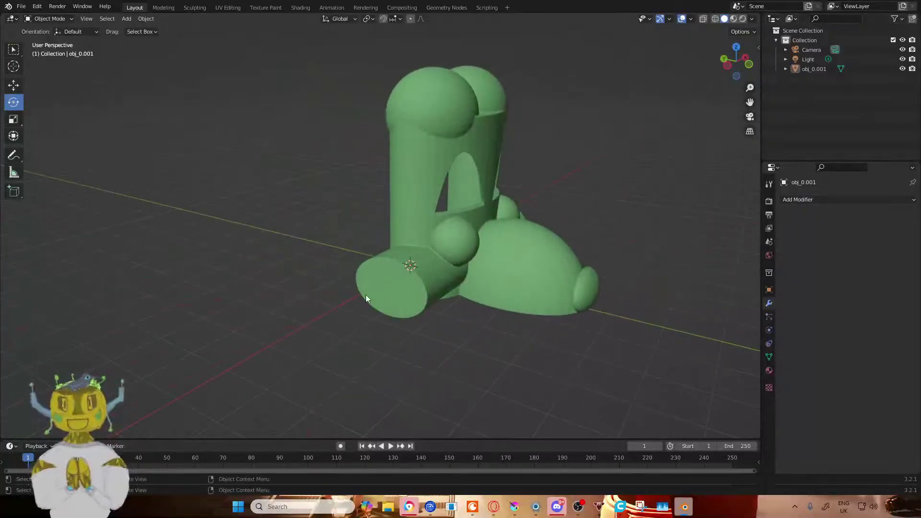
pyautogui.scroll(3, 412, 324)
pyautogui.click(501, 267)
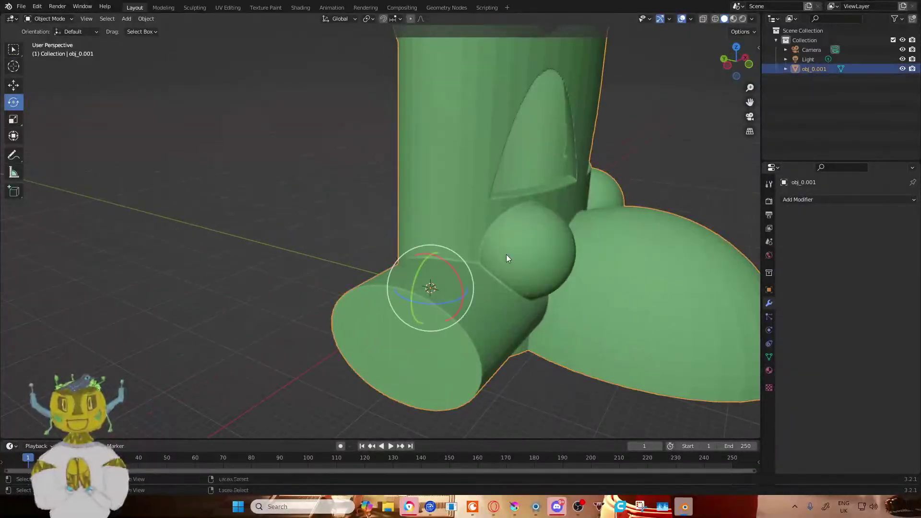
pyautogui.keyDown('ctrl'); pyautogui.click(507, 260); pyautogui.keyUp('ctrl')
pyautogui.click(508, 261)
pyautogui.keyDown('ctrl'); pyautogui.click(508, 261); pyautogui.keyUp('ctrl')
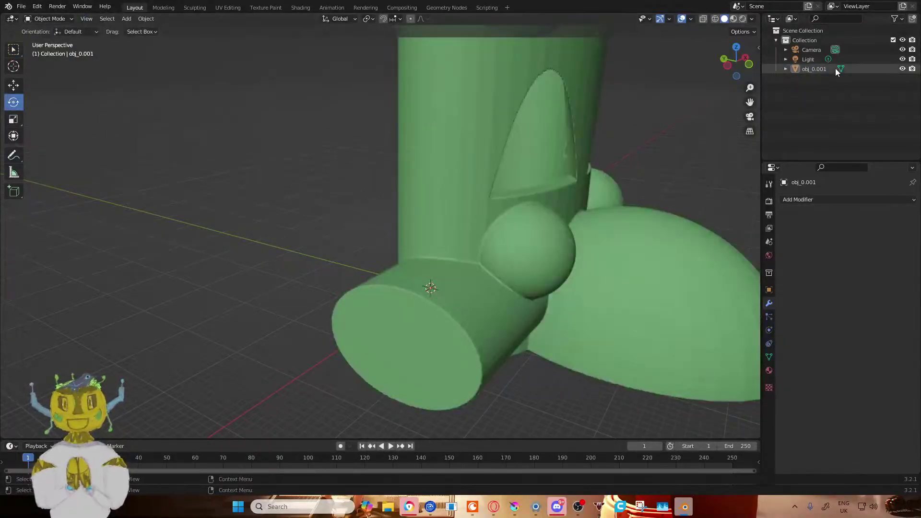
# - Run a Voxel Remesh on the head's mesh data with a 0.1 m voxel size
pyautogui.click(840, 70)
pyautogui.click(841, 69)
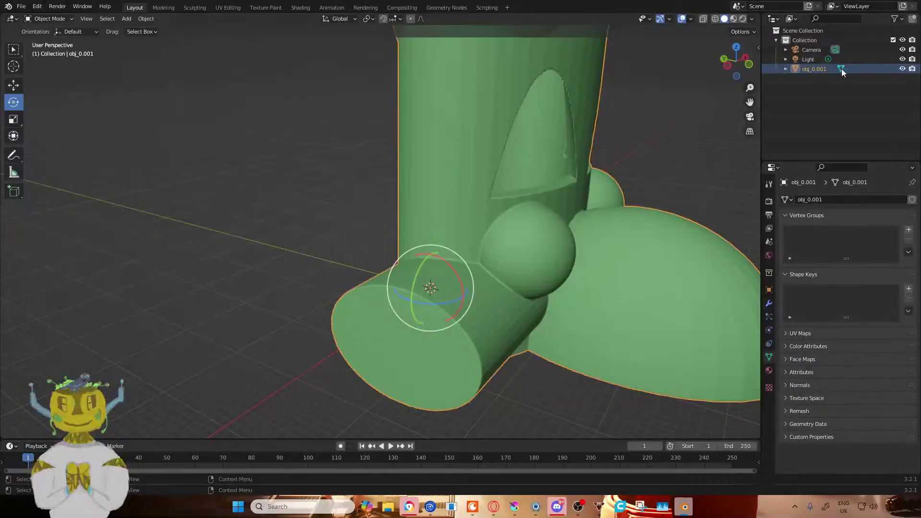
pyautogui.click(806, 415)
pyautogui.scroll(-4, 808, 410)
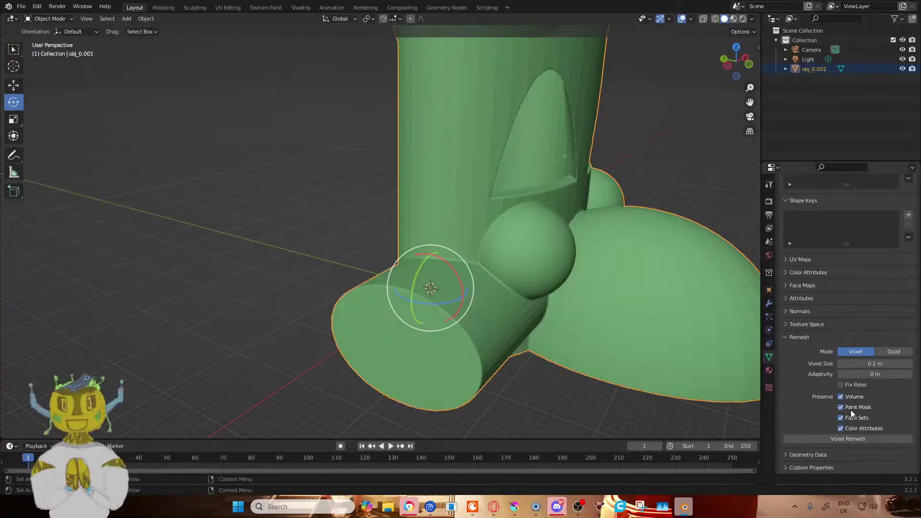
pyautogui.click(845, 439)
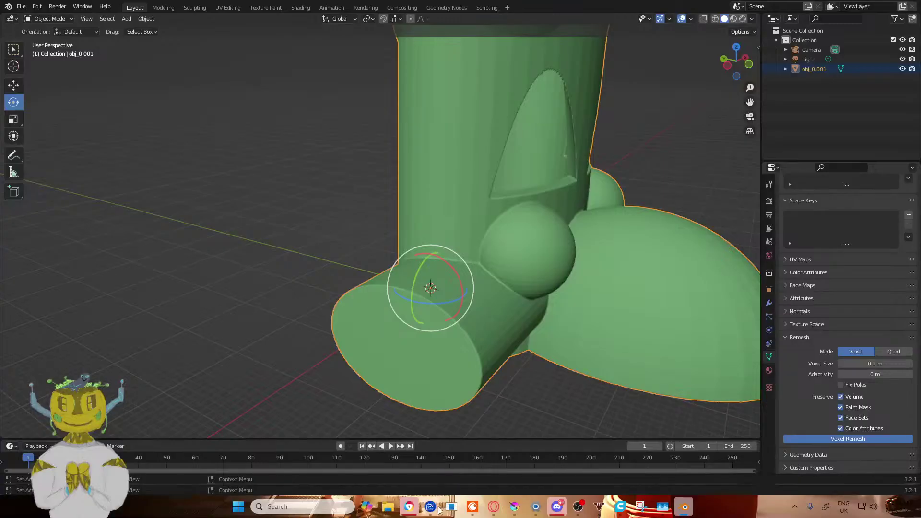
# - Examine the voxel-remeshed head from the front in Object Mode and Edit Mode, close up and as a whole
pyautogui.moveTo(382, 327); pyautogui.dragTo(323, 308, button='middle')
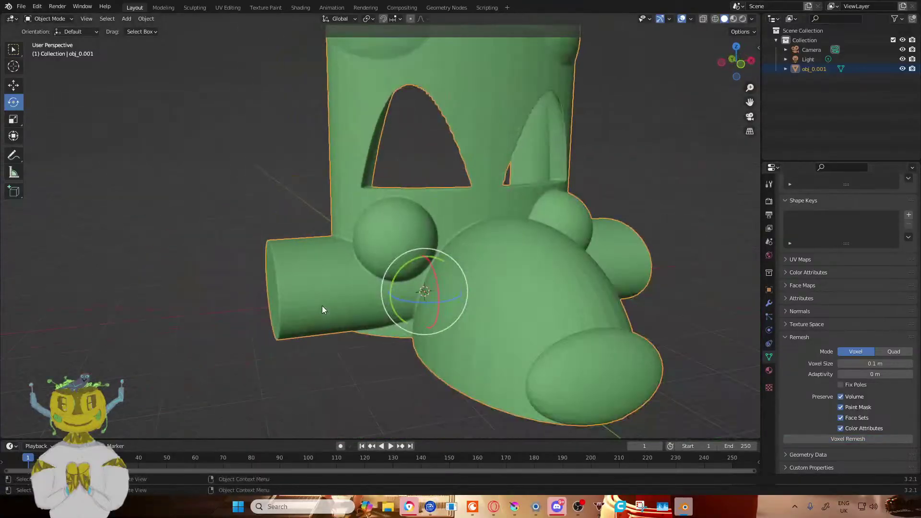
pyautogui.click(349, 379)
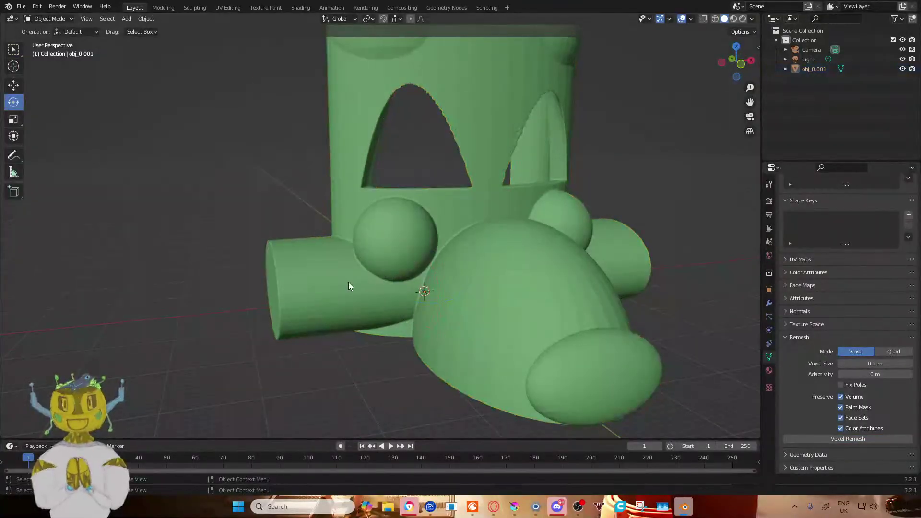
pyautogui.press('Tab')
pyautogui.moveTo(276, 218); pyautogui.dragTo(348, 249, button='middle')
pyautogui.press('Tab')
pyautogui.moveTo(421, 337); pyautogui.dragTo(401, 303, button='middle')
pyautogui.scroll(-3, 401, 302)
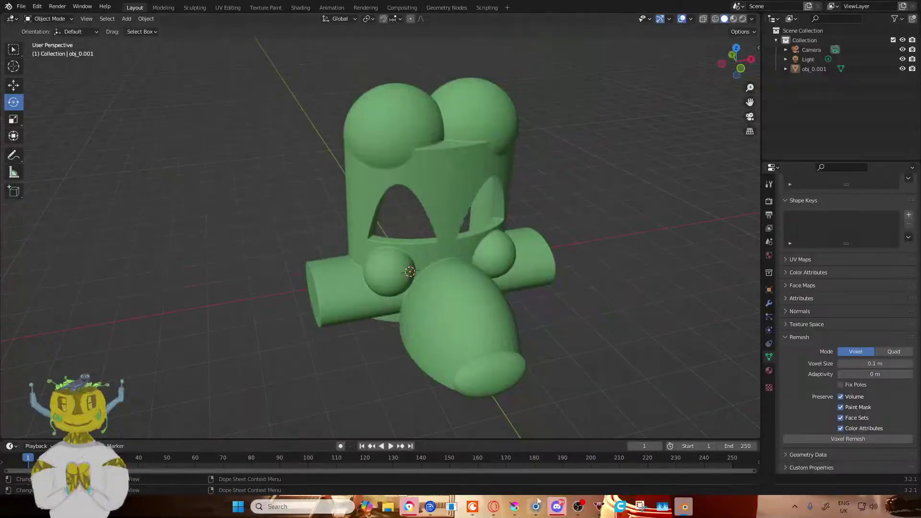
# - Switch to the browser, return to Blender, and view the whole head from the front
pyautogui.click(494, 506)
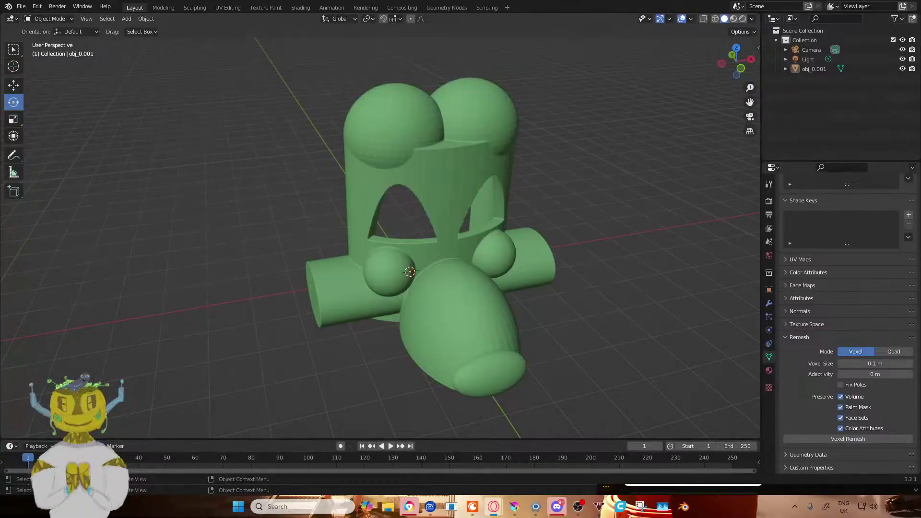
pyautogui.click(510, 382)
pyautogui.click(592, 277)
pyautogui.moveTo(581, 167); pyautogui.dragTo(485, 259, button='middle')
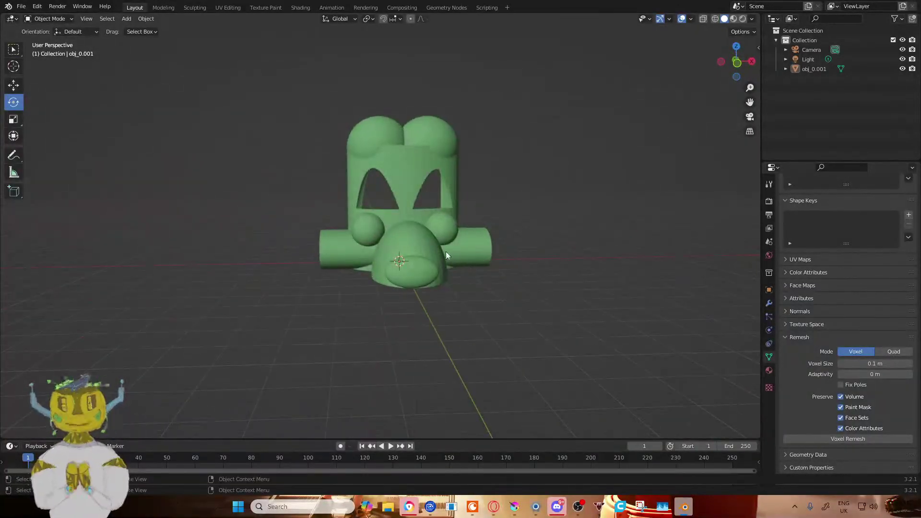
pyautogui.scroll(5, 425, 260)
pyautogui.scroll(-4, 425, 260)
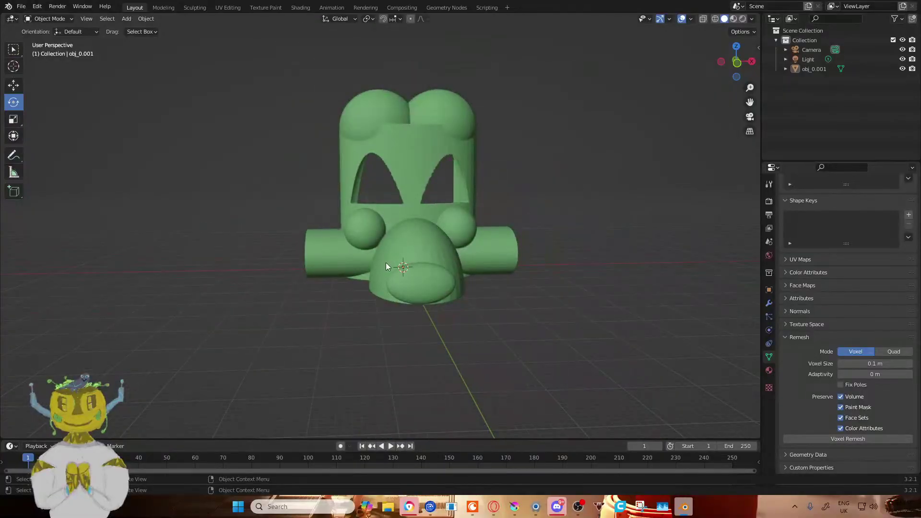